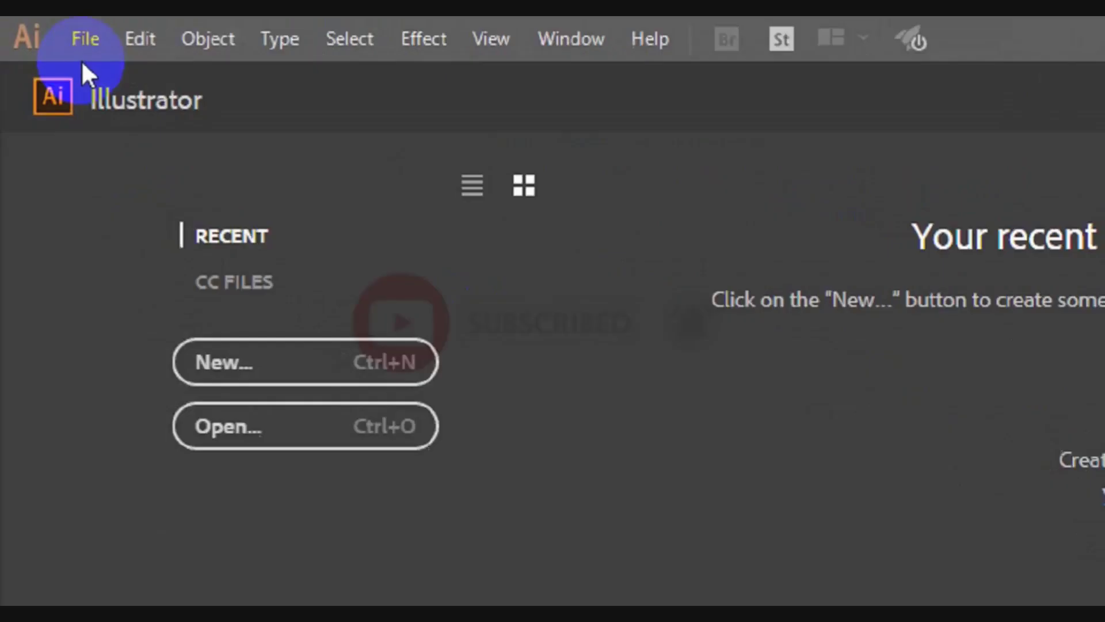
- Create a new landscape document named Trifold, 35.916 by 25 inches
click(92, 49)
click(128, 77)
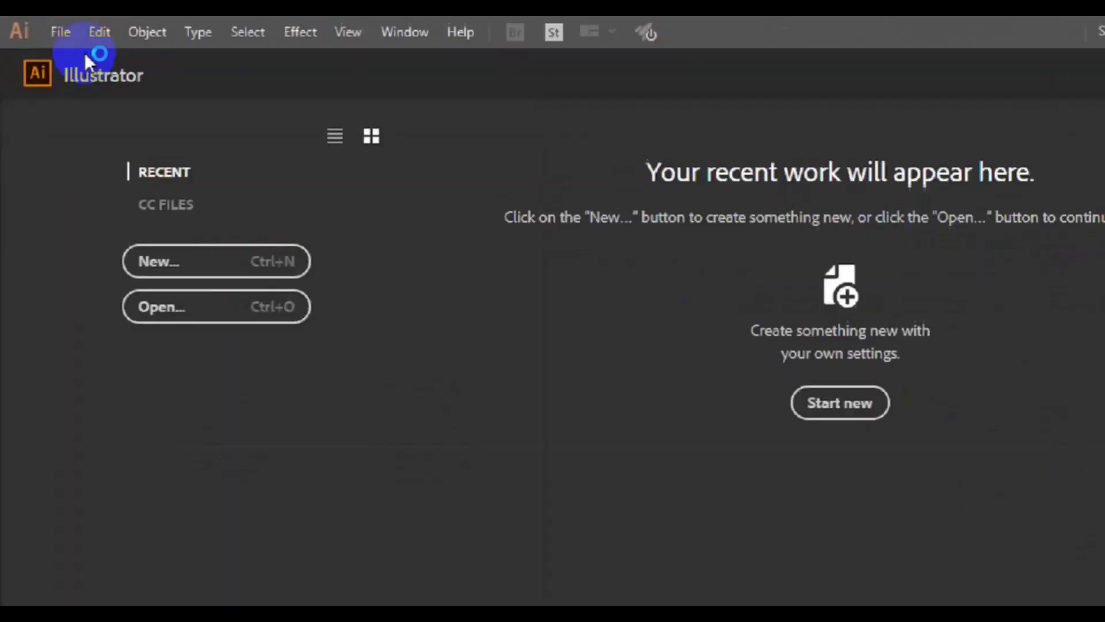
click(788, 188)
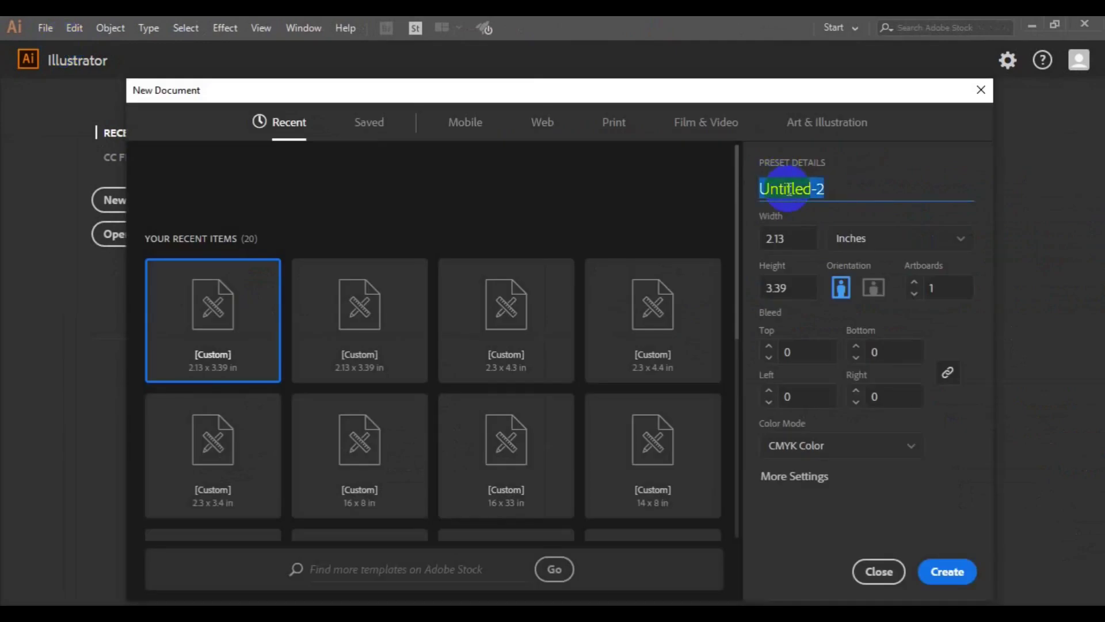
text(Trifold)
key(Tab)
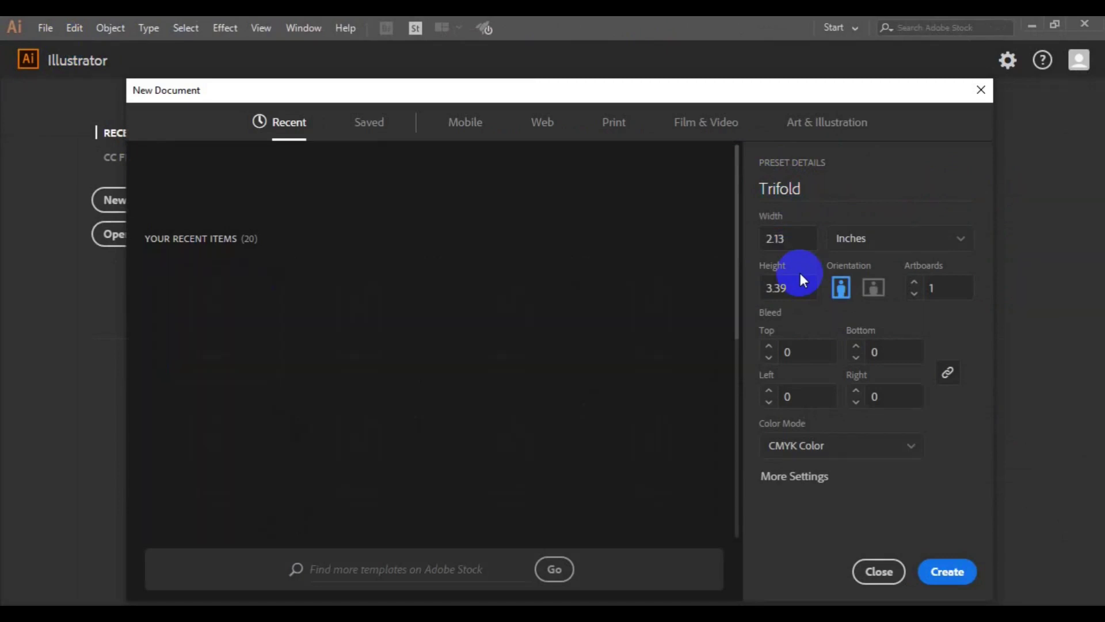
click(798, 289)
click(794, 243)
text(35.916)
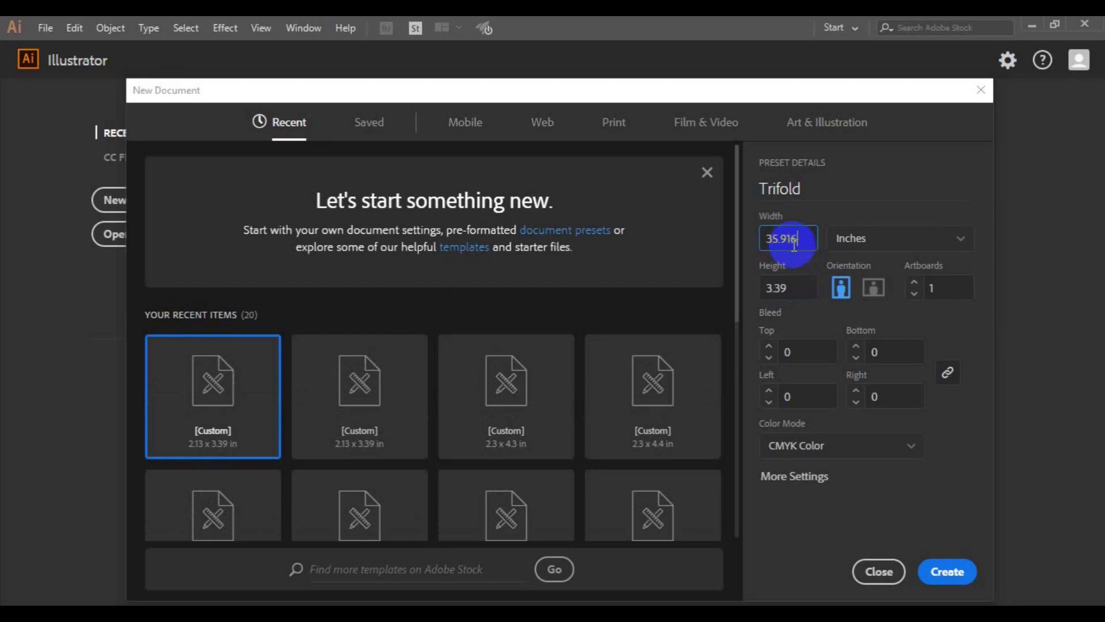
key(Tab)
text(25.056)
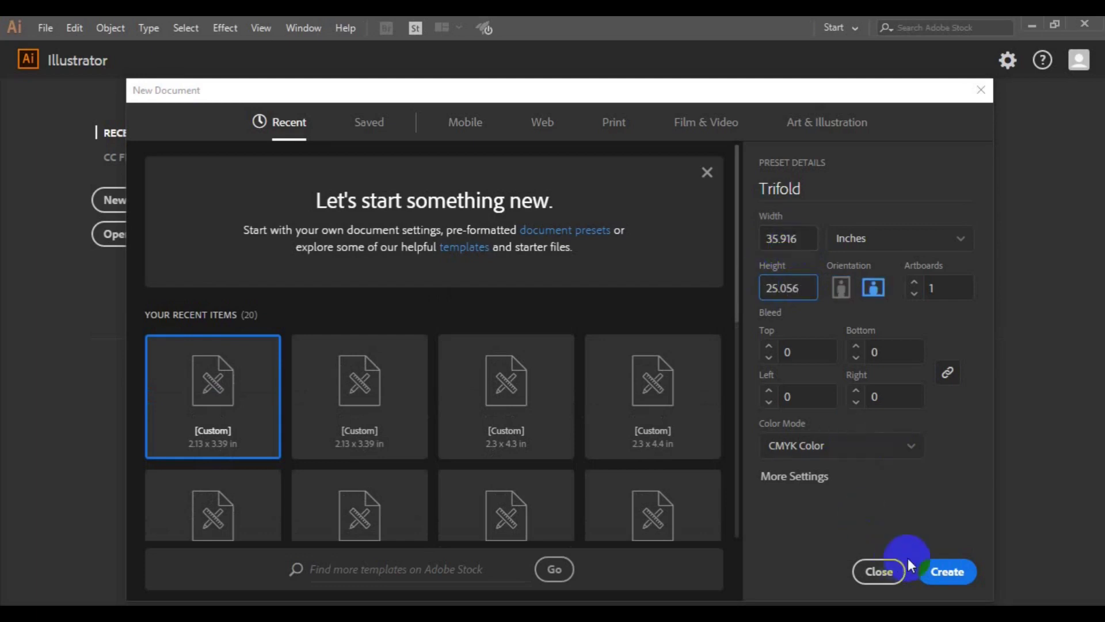
click(937, 573)
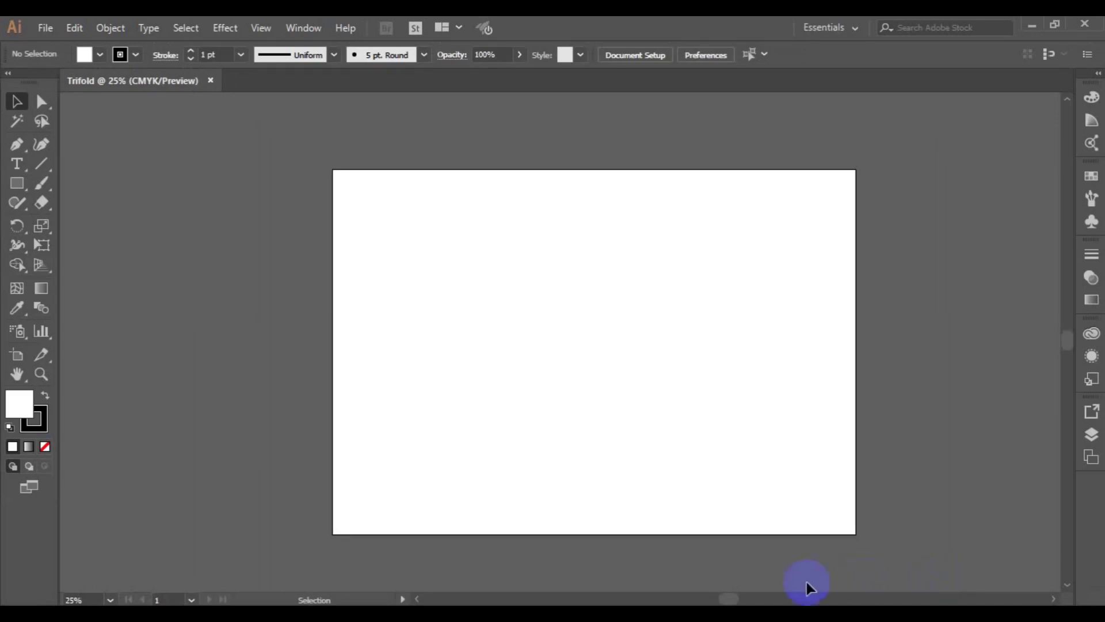
- Draw a stroke-less rectangle covering the whole artboard
key(h)
mouse_move(745, 463)
mouse_down()
mouse_move(648, 428)
mouse_move(654, 448)
mouse_up()
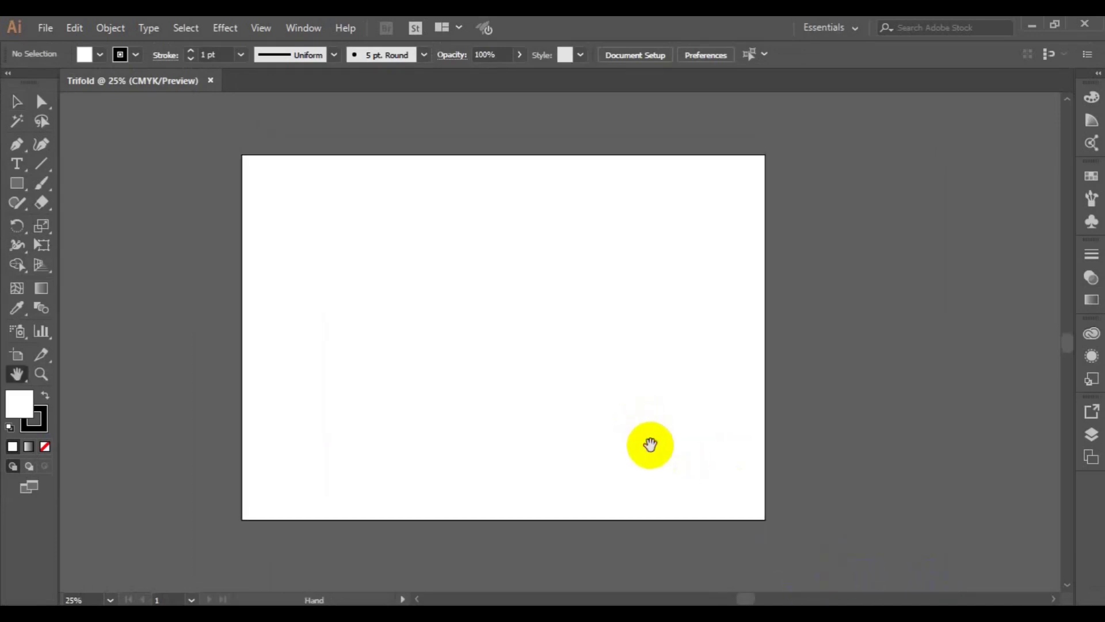
click(16, 183)
click(136, 54)
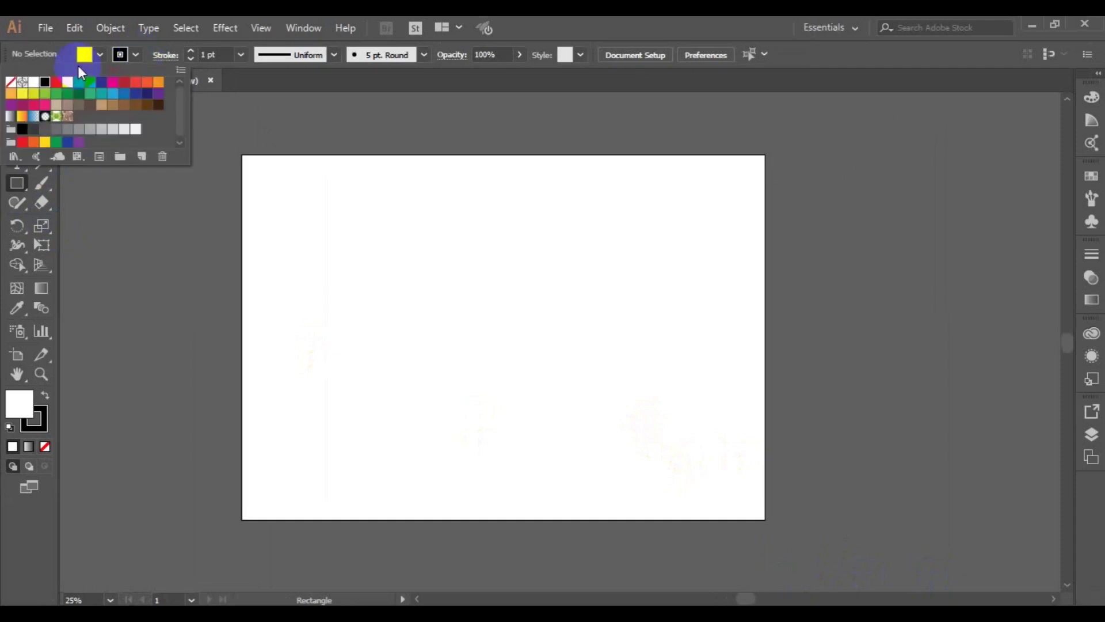
click(9, 81)
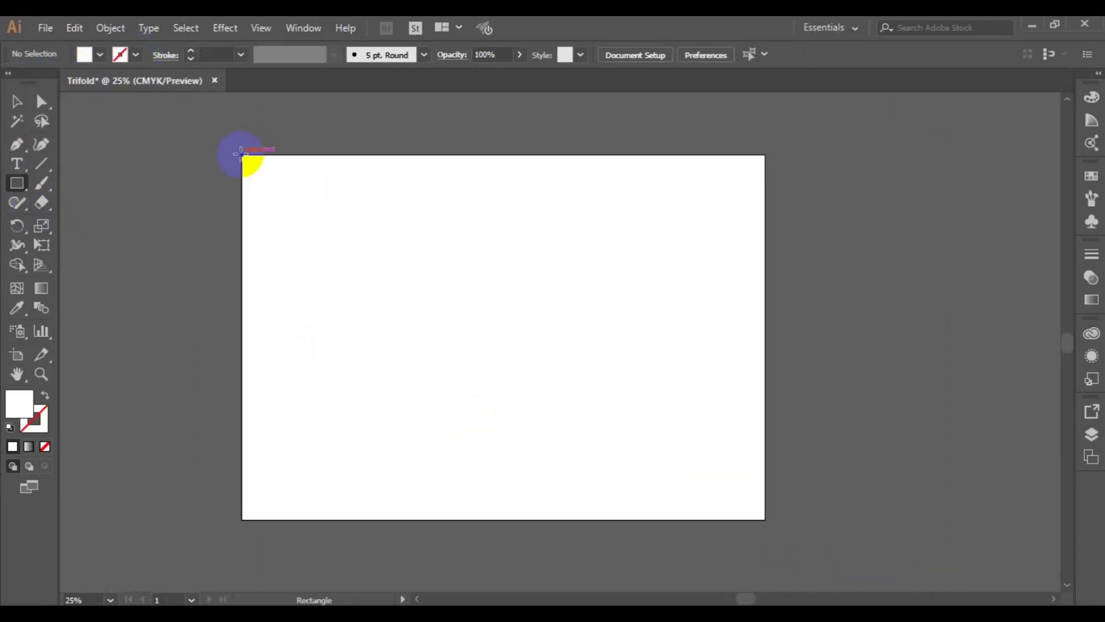
drag(241, 154, 760, 511)
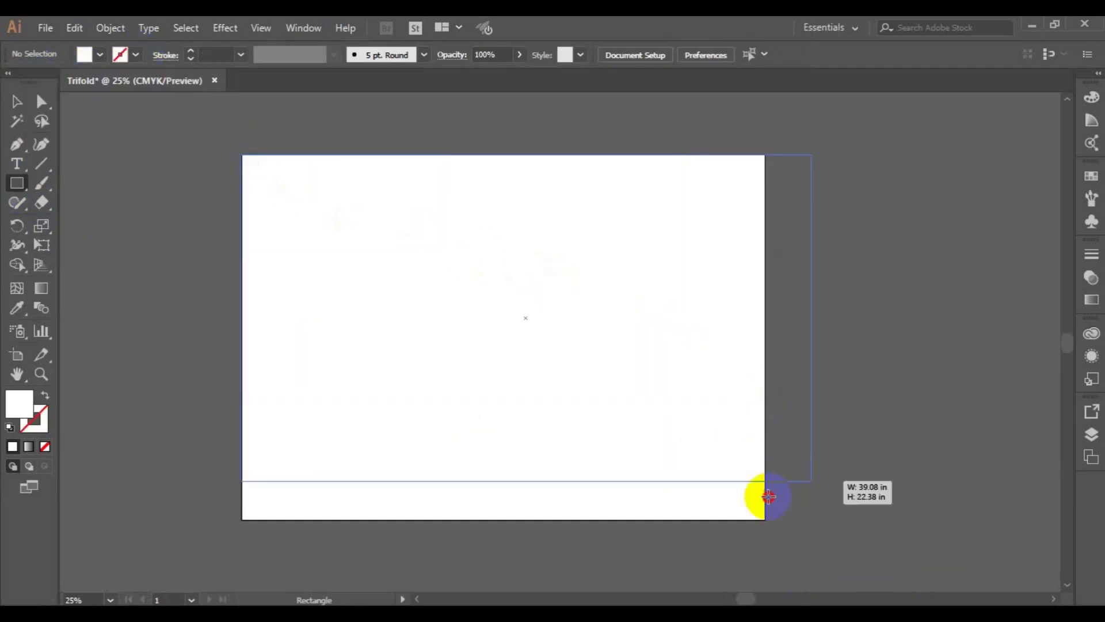
drag(760, 511, 765, 517)
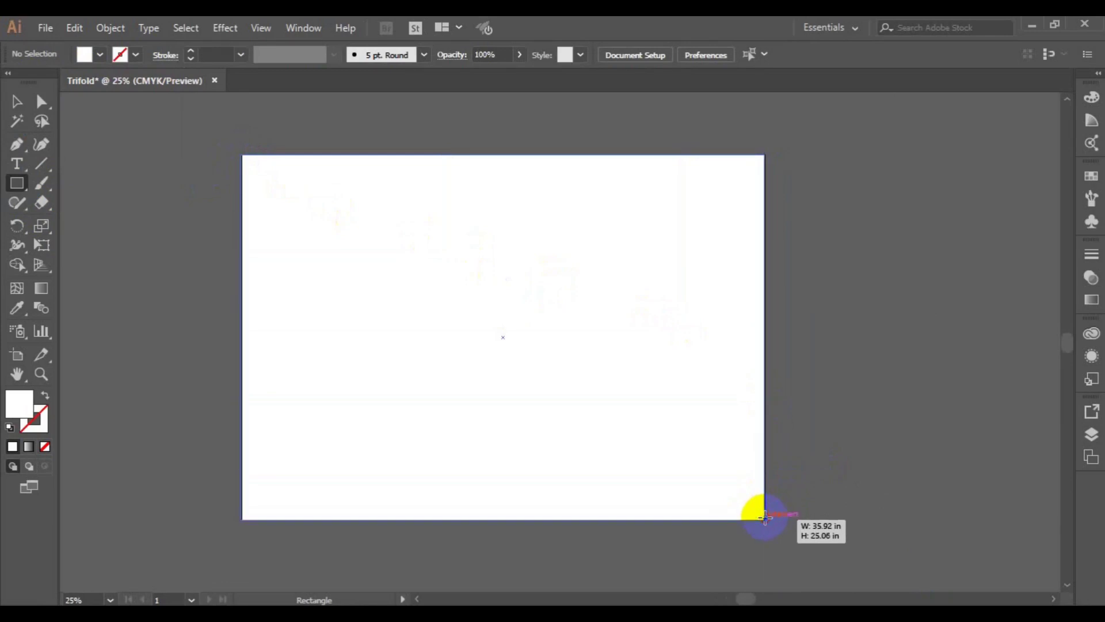
- Split the rectangle into a grid of 1 row and 3 columns
click(113, 29)
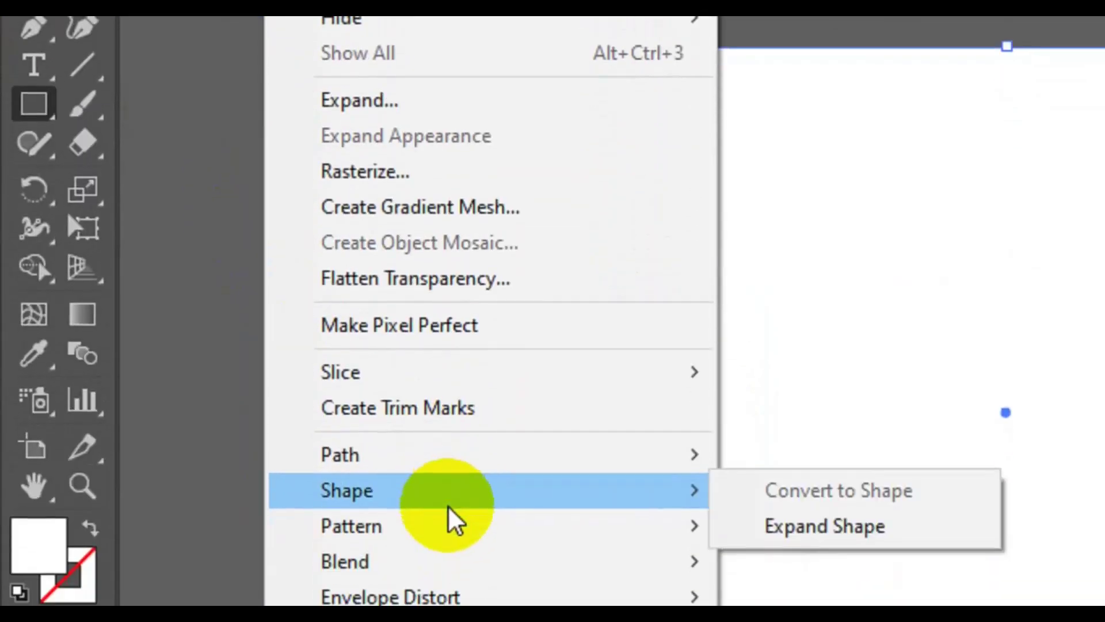
mouse_move(322, 178)
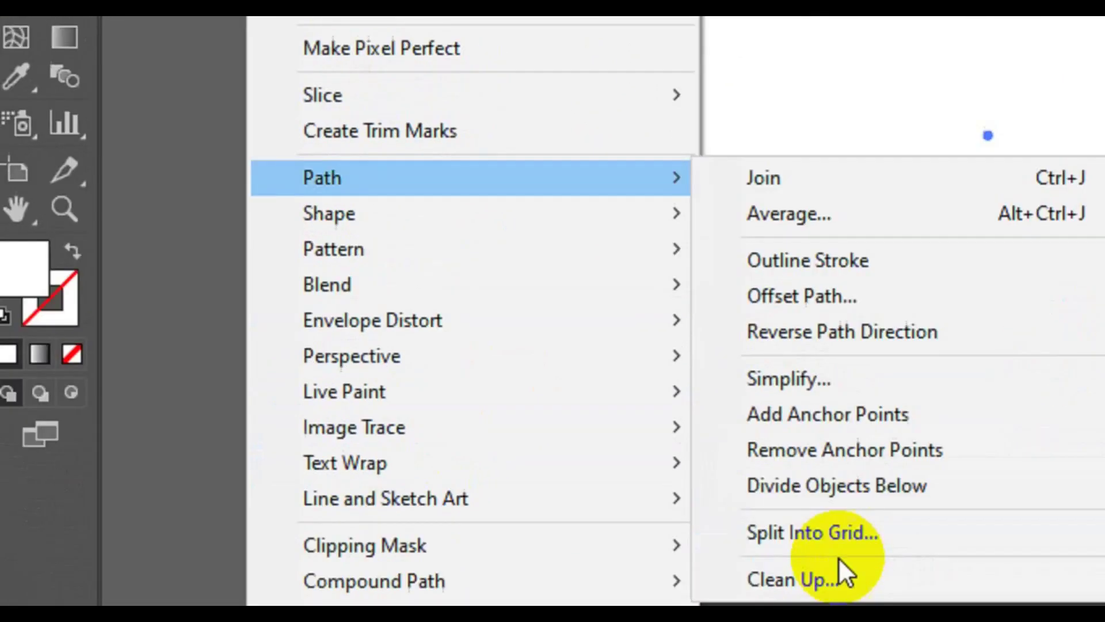
click(837, 469)
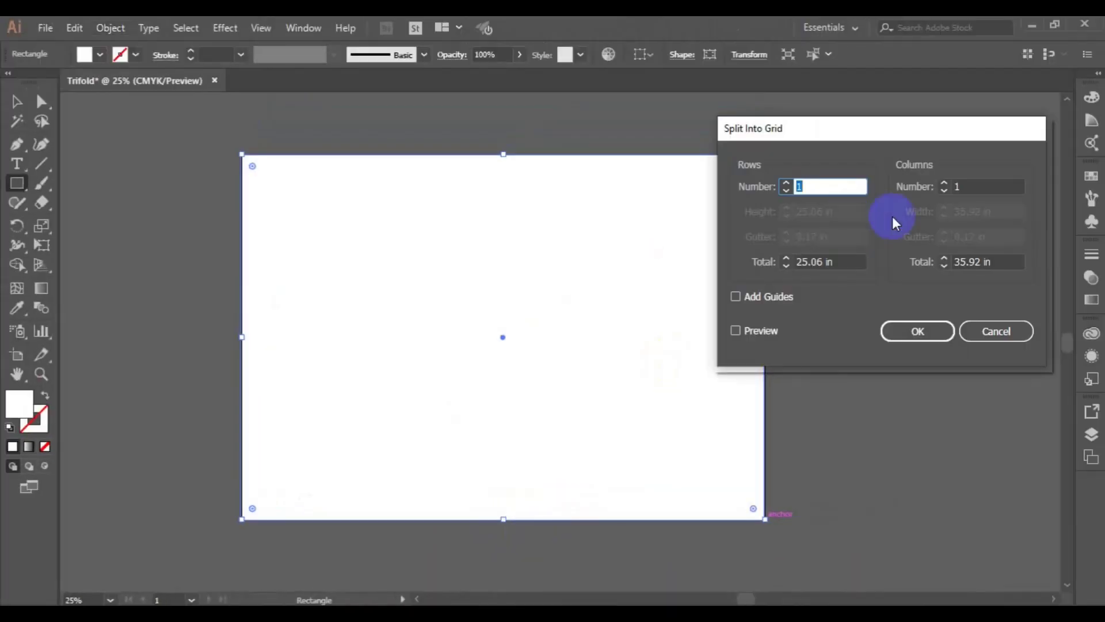
click(736, 331)
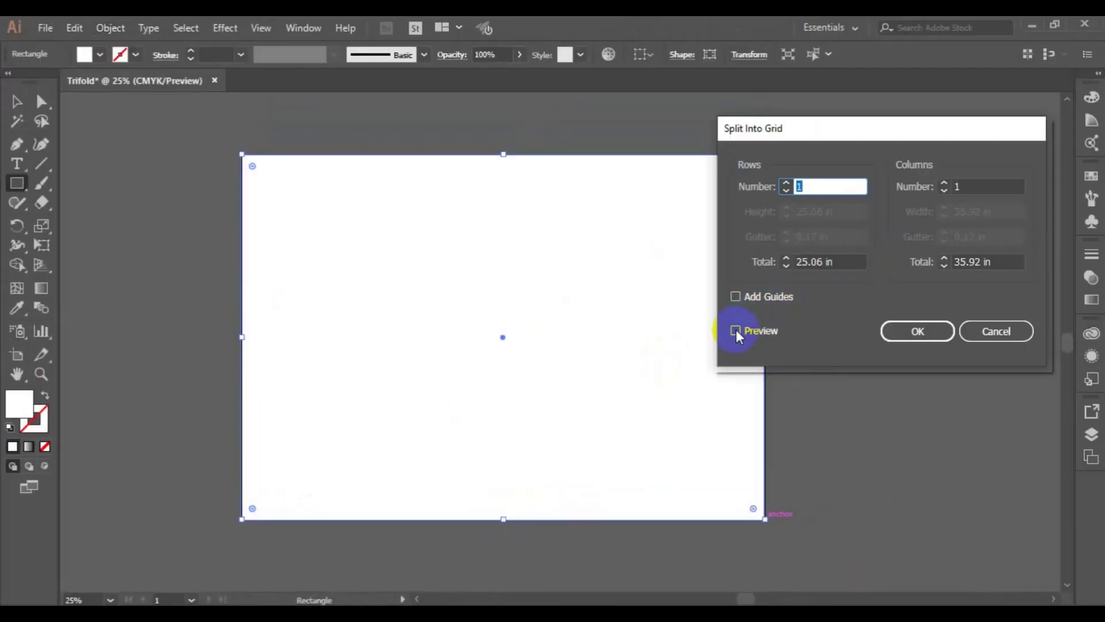
click(786, 182)
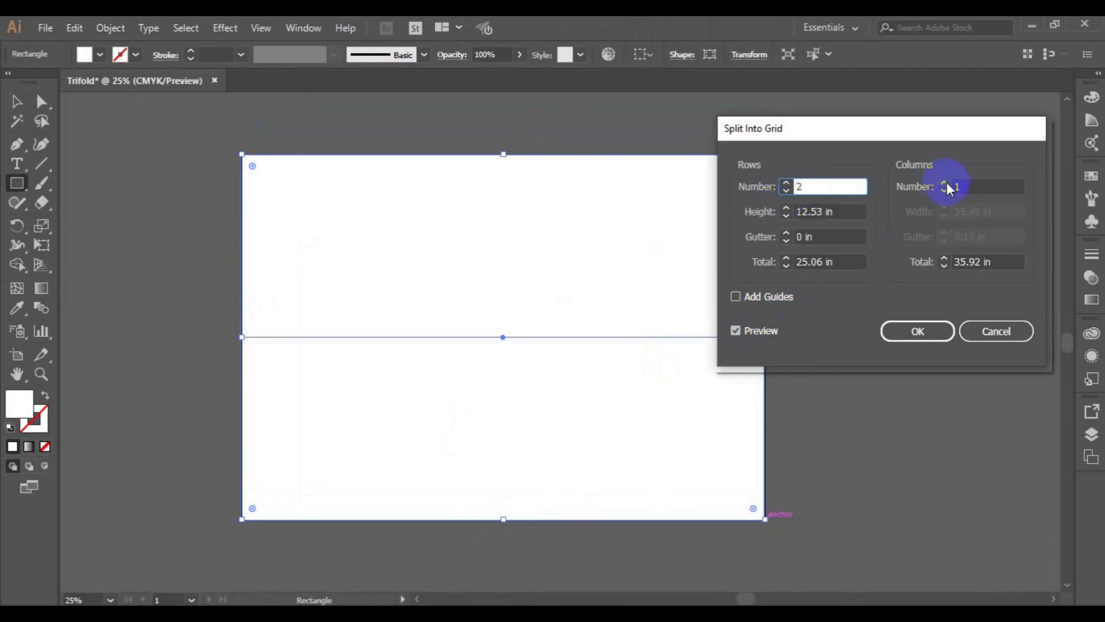
click(786, 191)
click(945, 183)
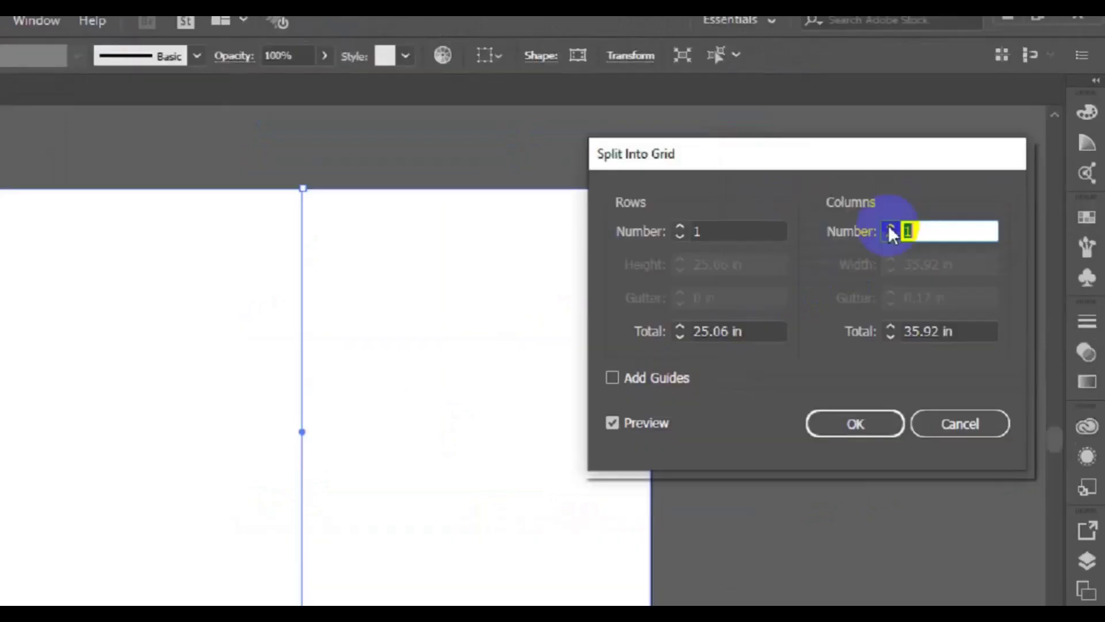
click(891, 226)
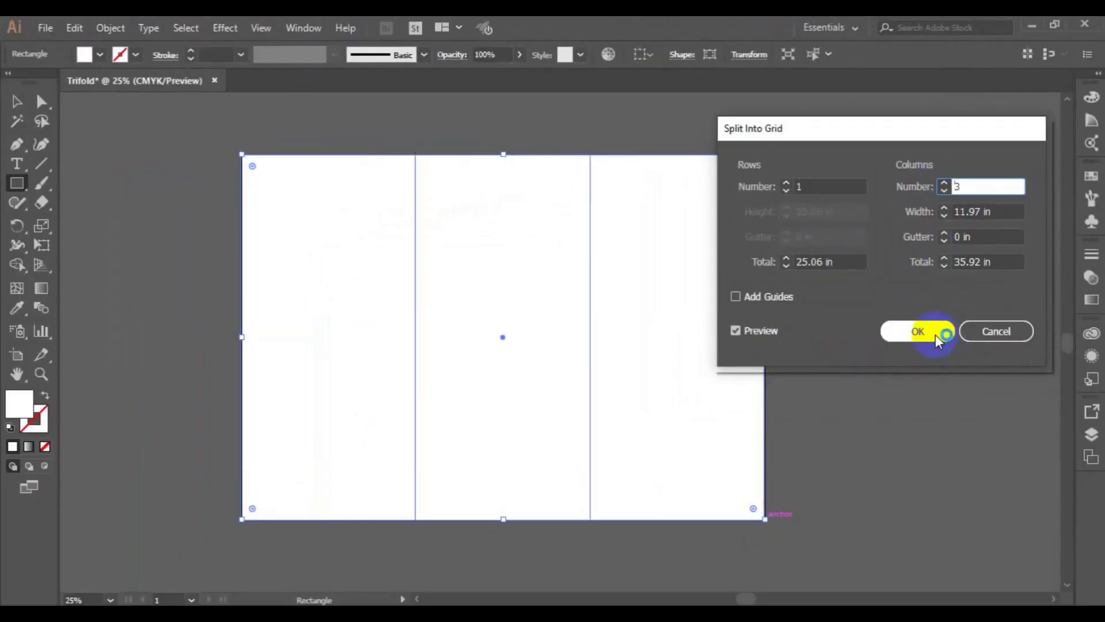
click(934, 334)
- Fill the middle column grey, then deselect everything
key(v)
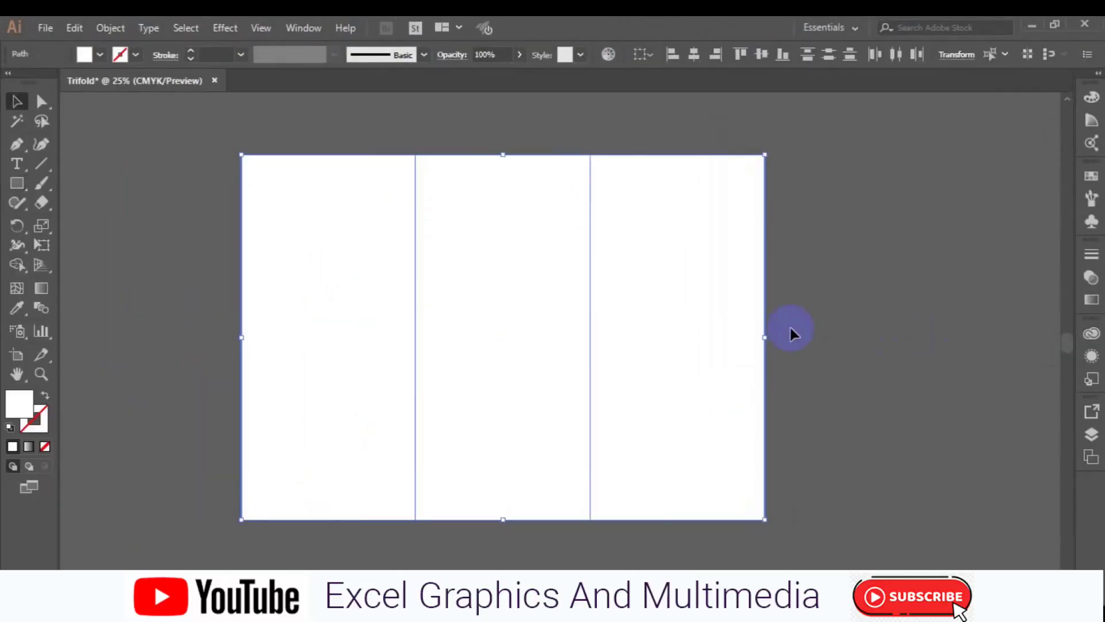
click(814, 230)
click(700, 303)
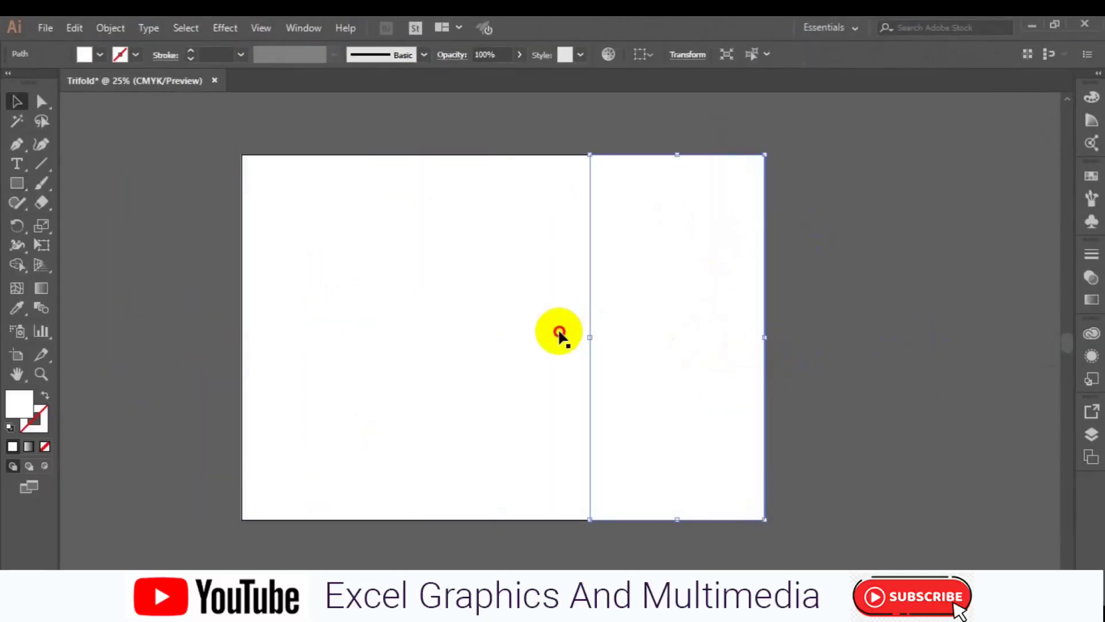
click(558, 328)
click(380, 349)
key(ctrl+z)
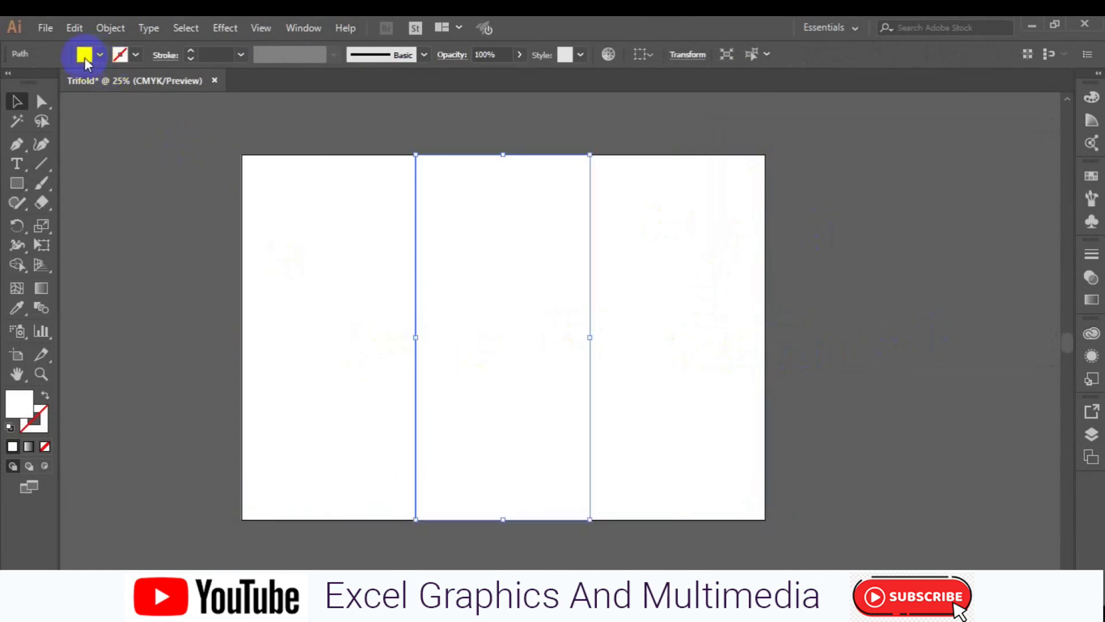
click(91, 56)
click(84, 133)
click(190, 249)
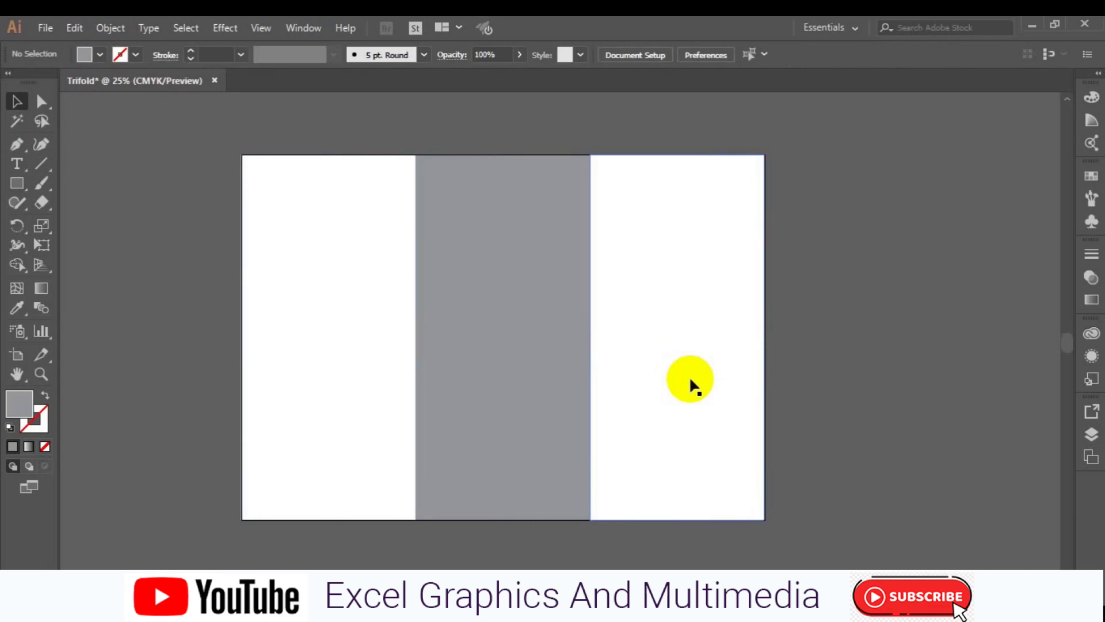
- Show rulers and drag vertical guides onto the two fold lines at 12 and 24 in
key(ctrl+r)
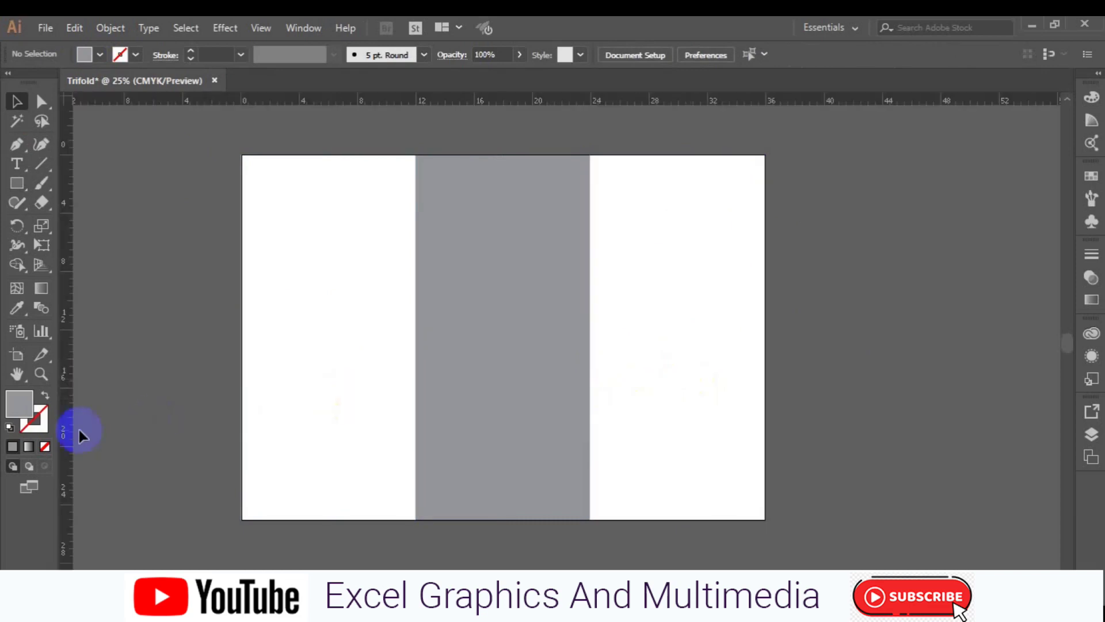
drag(71, 430, 417, 451)
drag(69, 490, 590, 455)
click(758, 412)
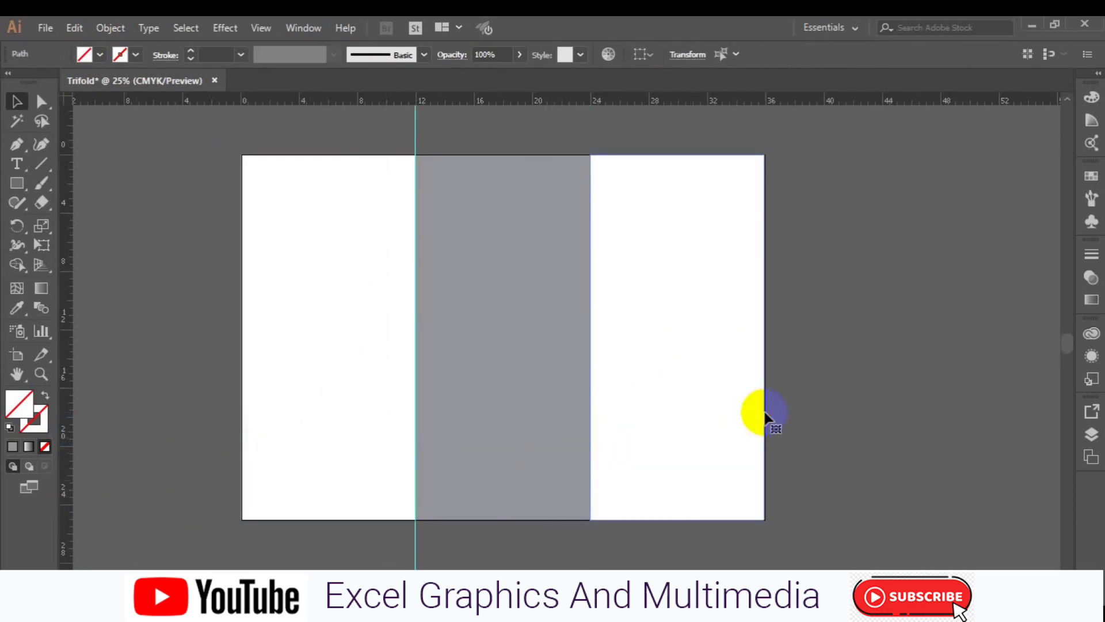
click(848, 409)
click(723, 427)
shift+click(567, 448)
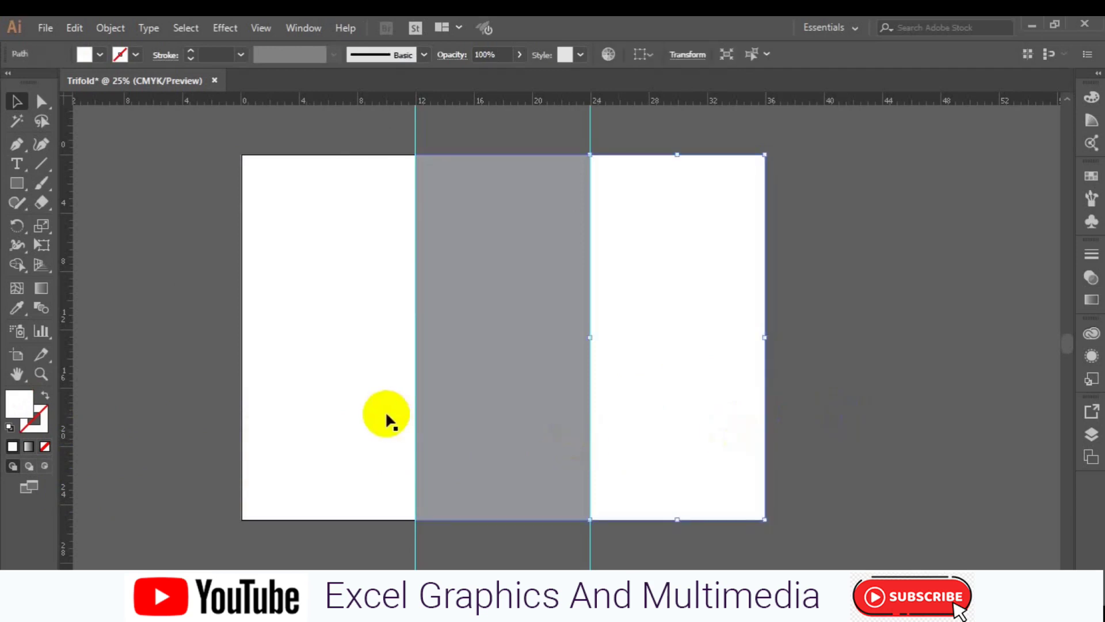
click(476, 439)
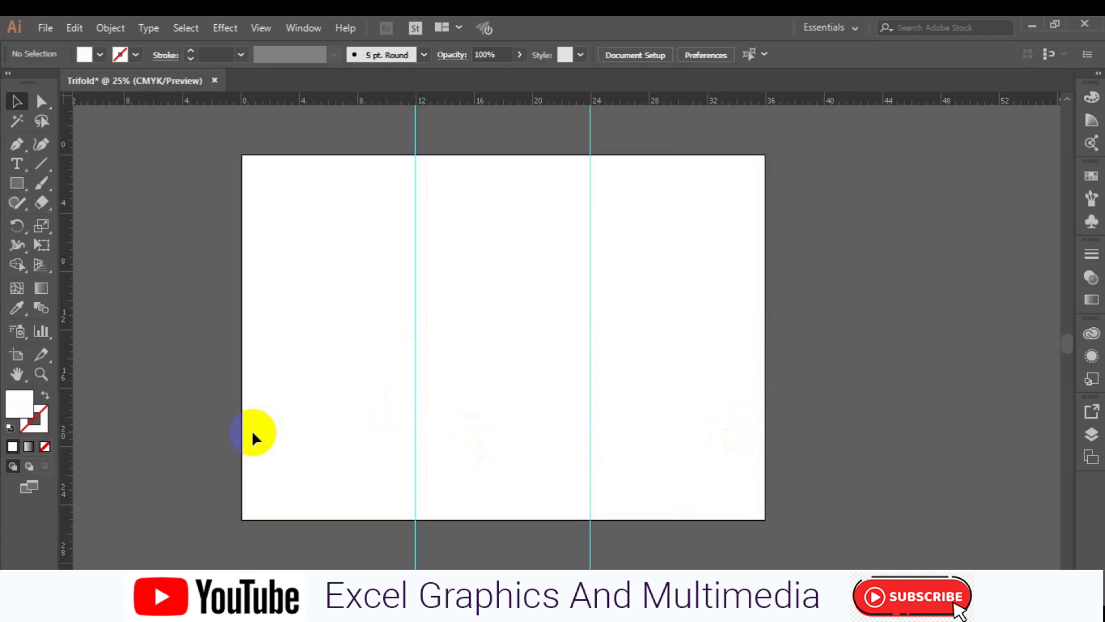
click(17, 144)
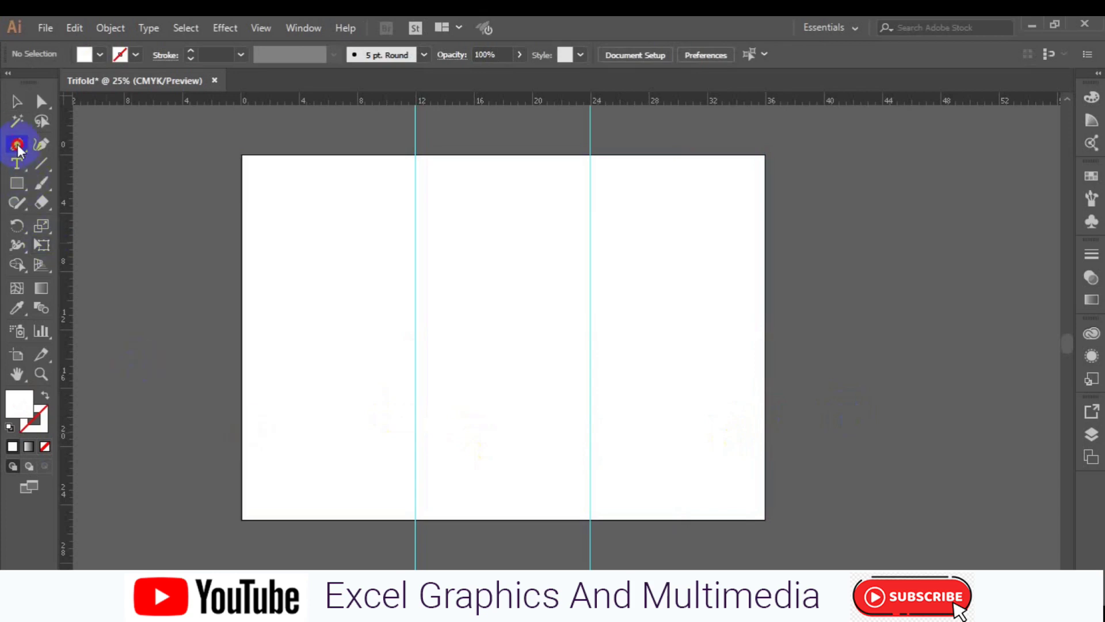
- Discard a stray test line, then delete and restore the two fold guides
click(351, 154)
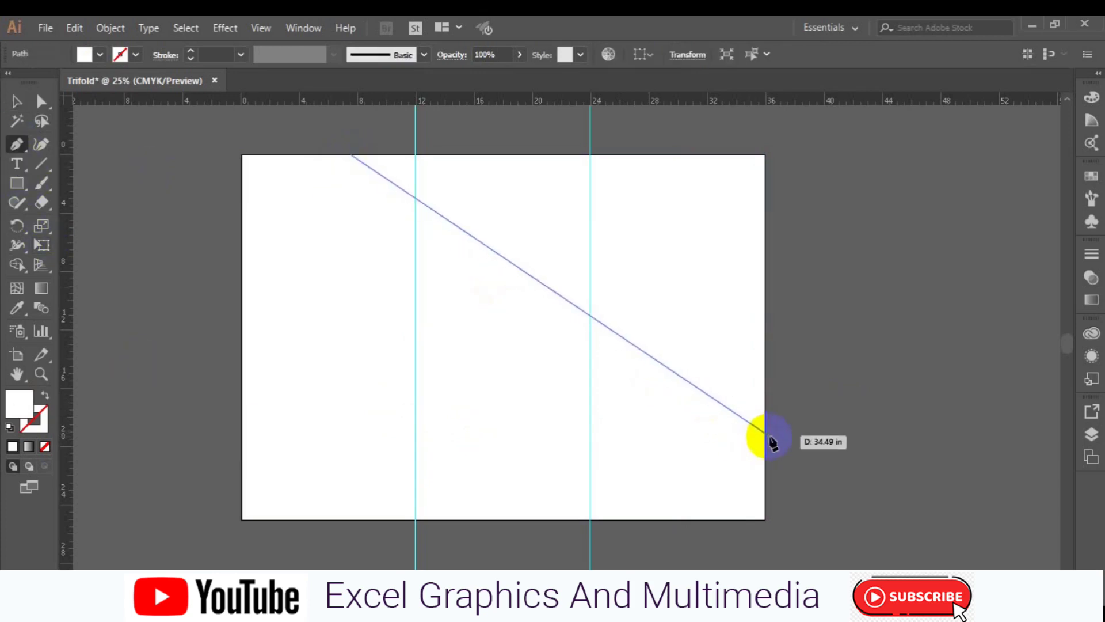
click(767, 434)
key(Delete)
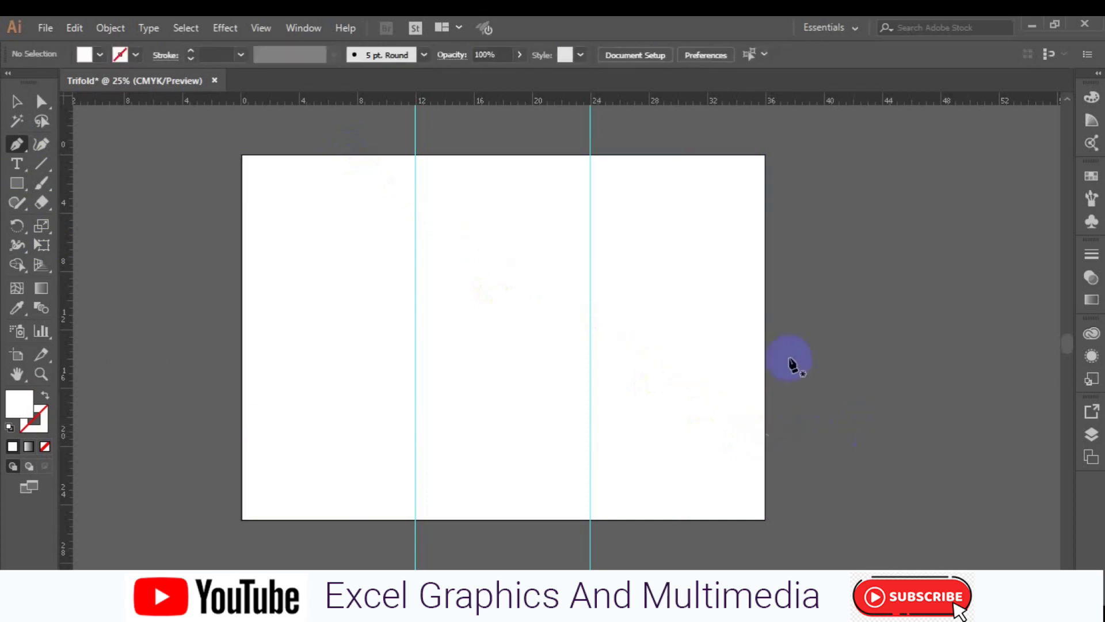
click(17, 101)
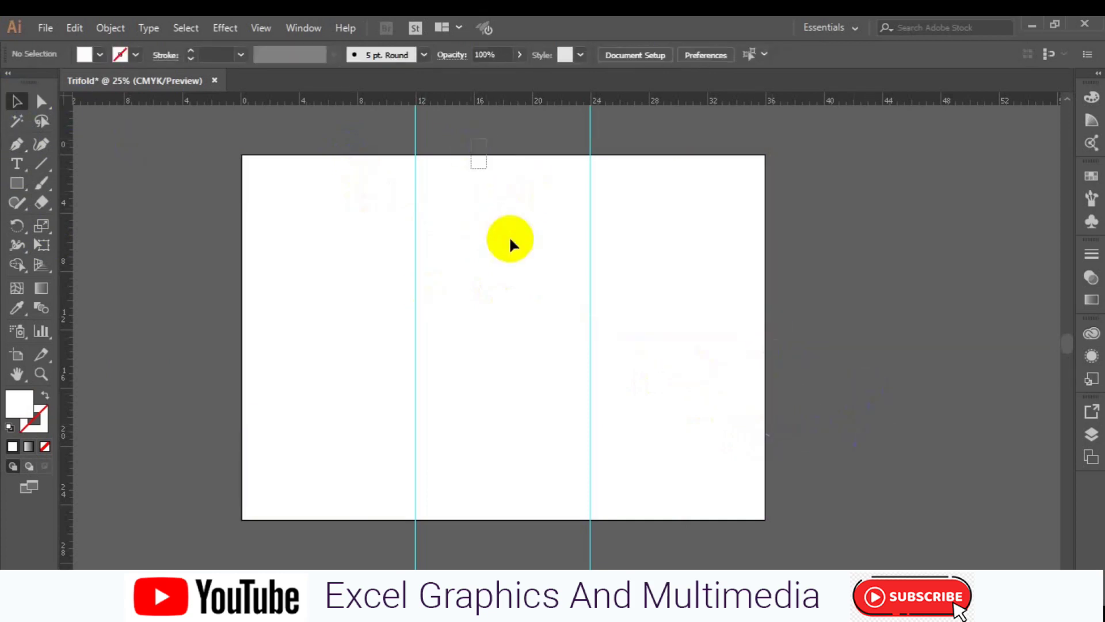
drag(729, 145, 415, 375)
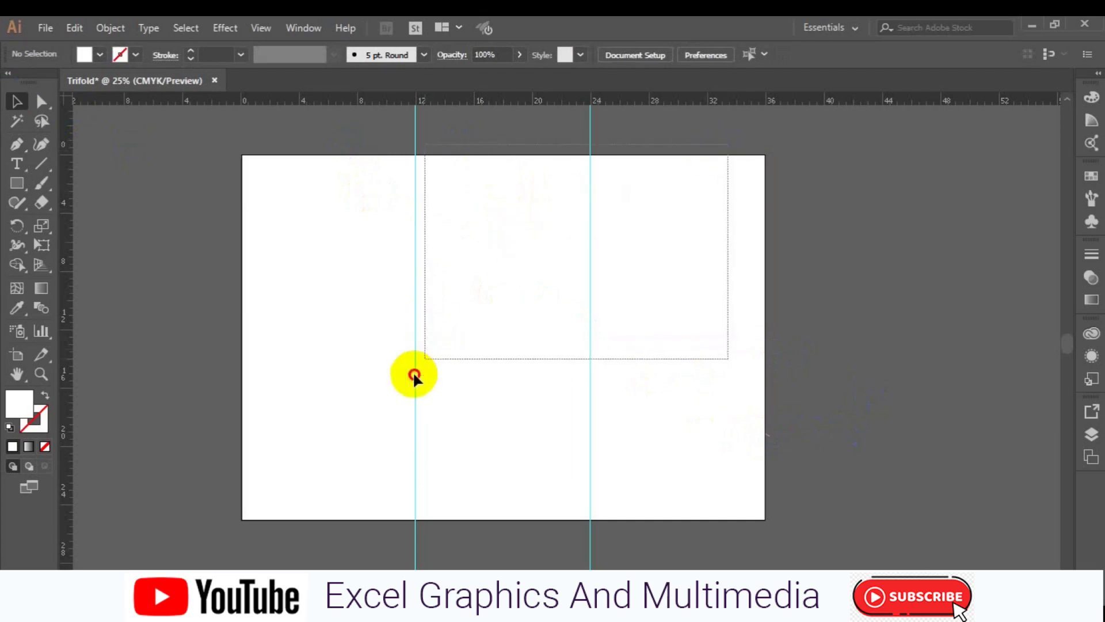
key(Delete)
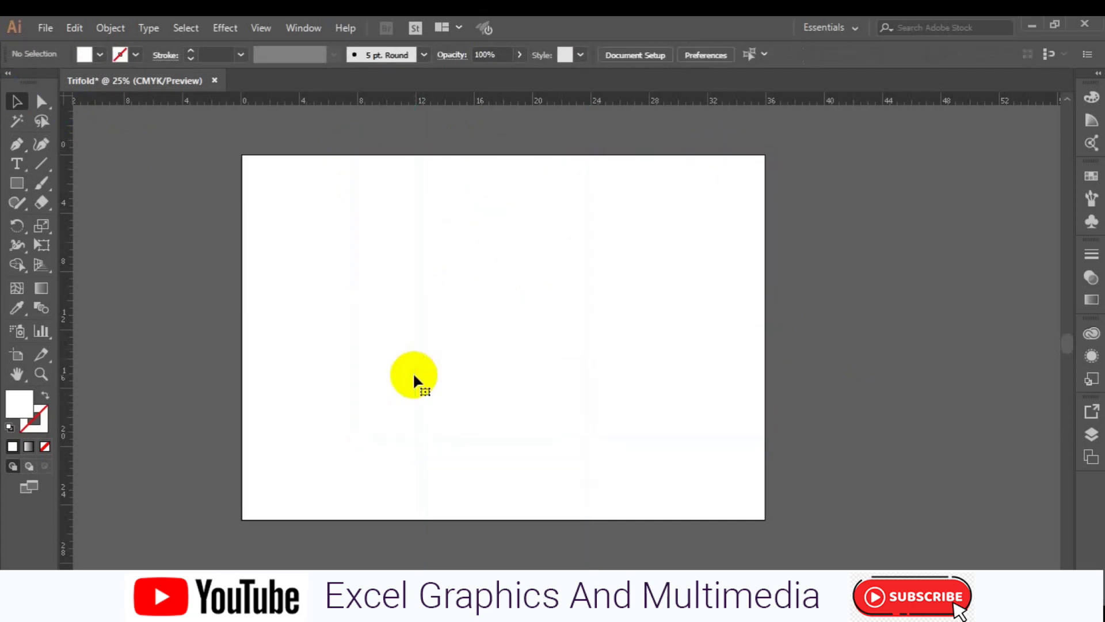
key(ctrl+z)
click(804, 418)
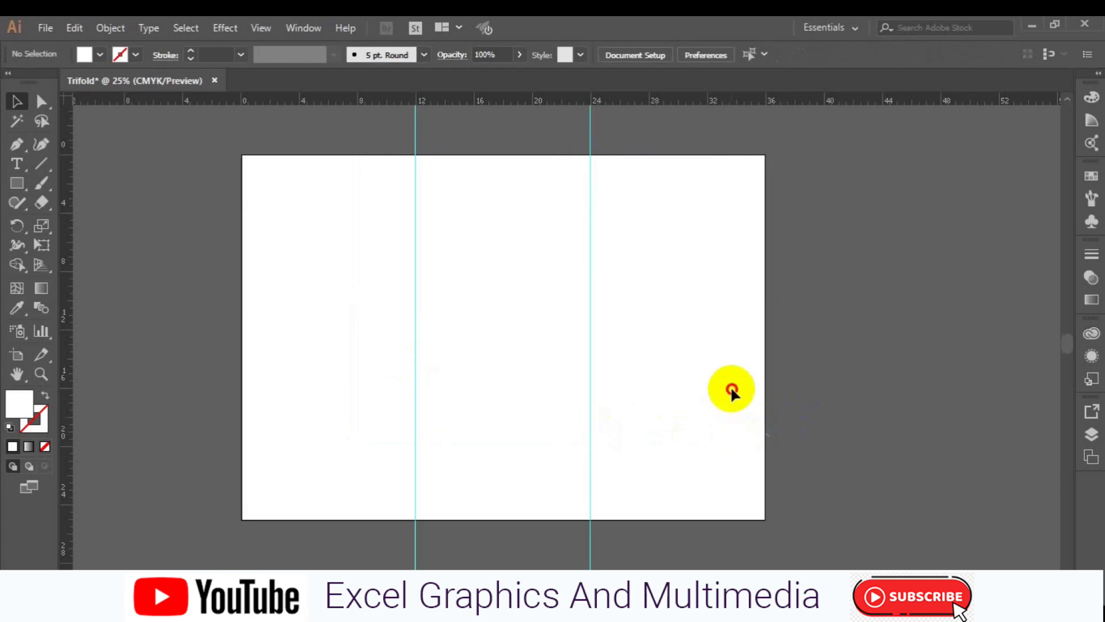
- Delete the leftover white rectangle from the artboard
click(571, 320)
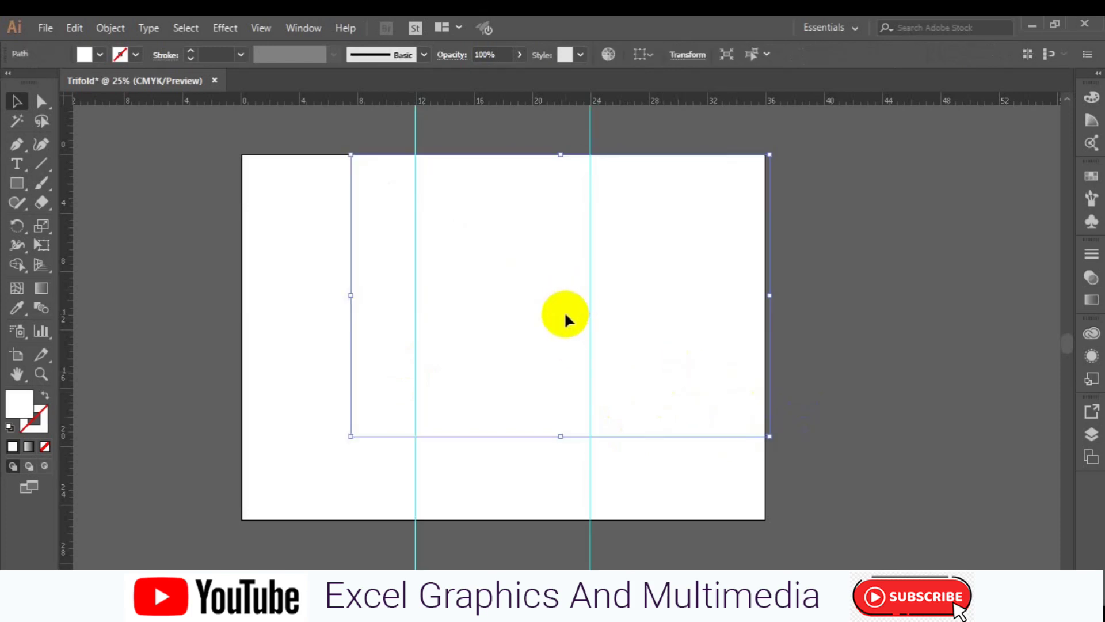
key(Delete)
click(139, 53)
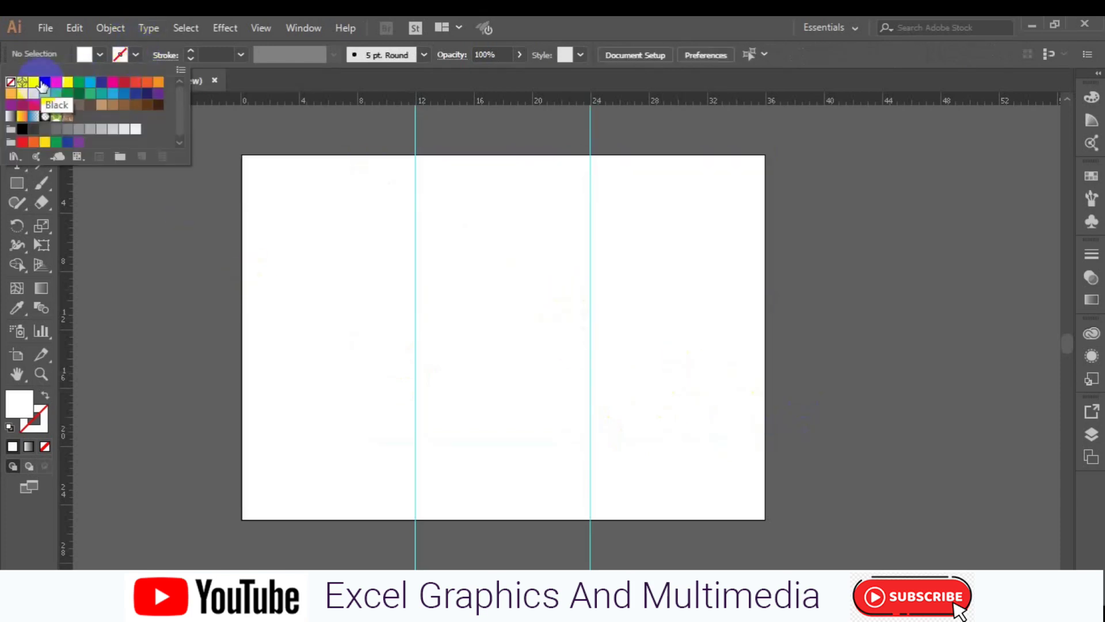
- With no fill, draw two diagonal Pen lines from the top edge to the right edge
click(43, 88)
click(12, 83)
click(18, 145)
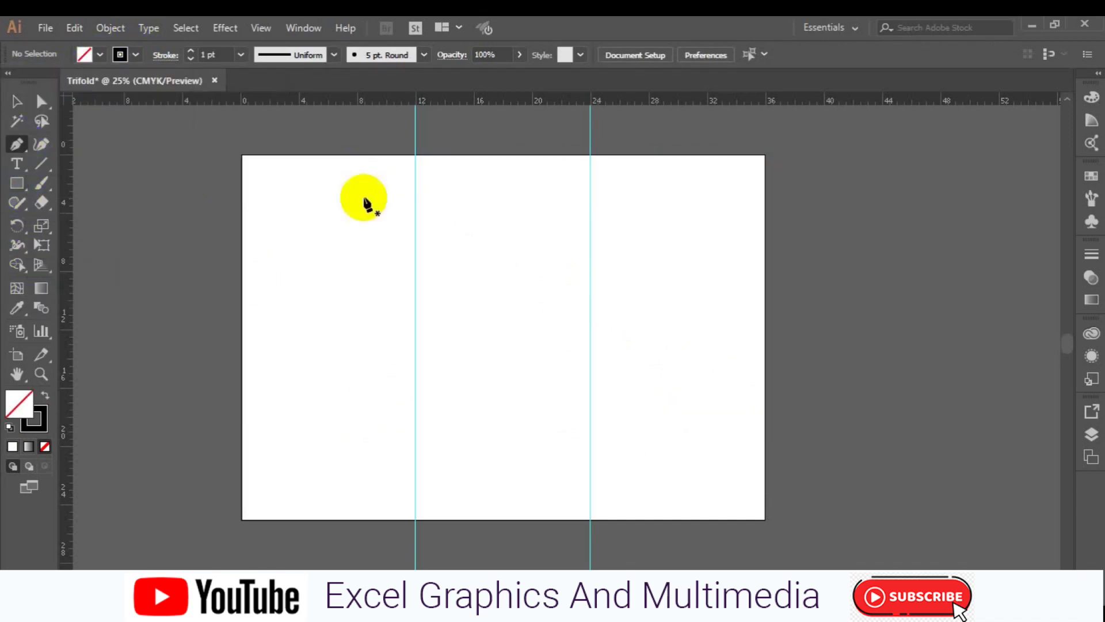
click(352, 153)
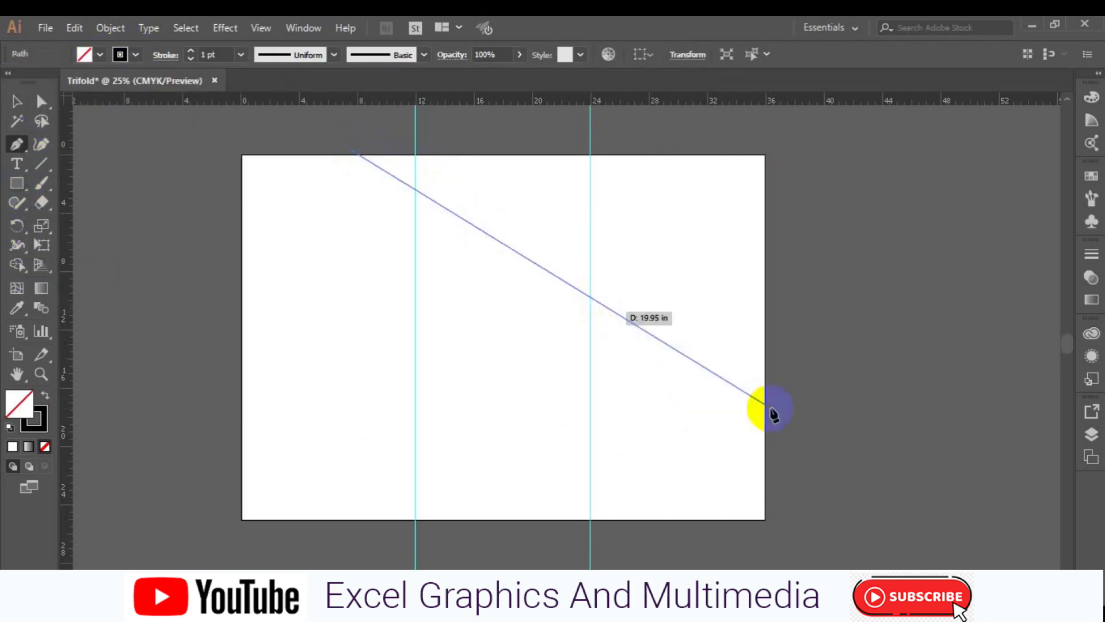
click(793, 436)
ctrl+click(872, 362)
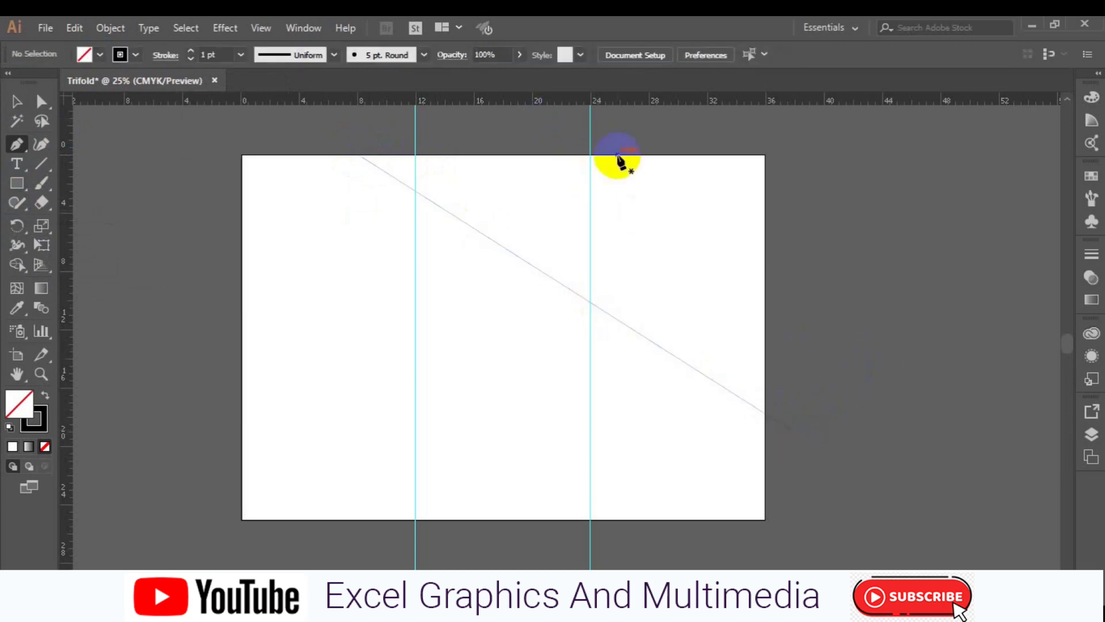
click(590, 153)
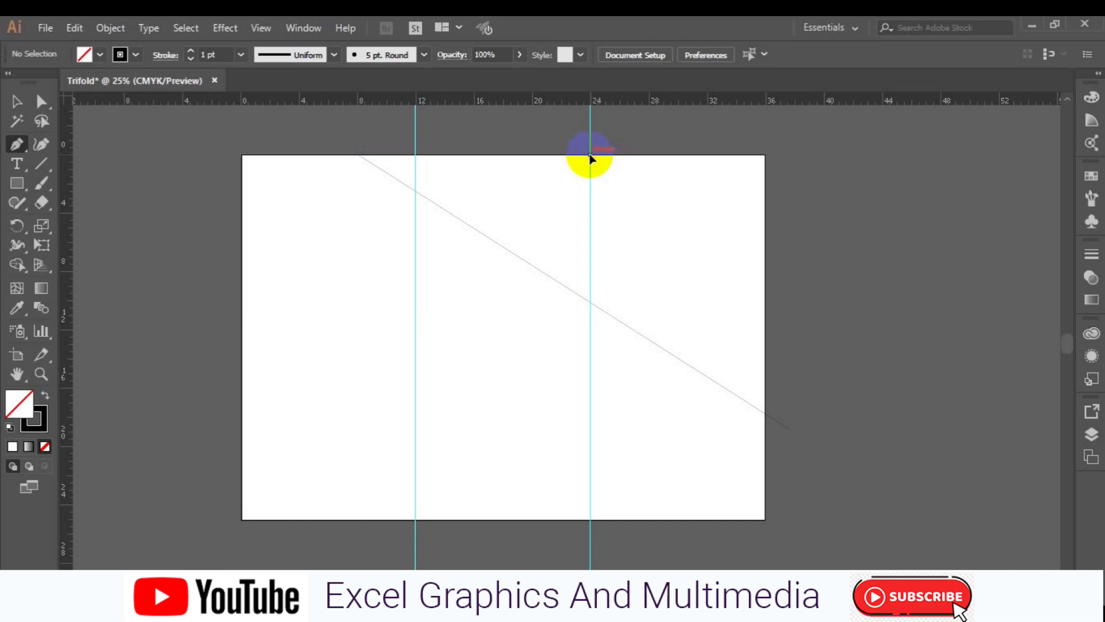
click(814, 303)
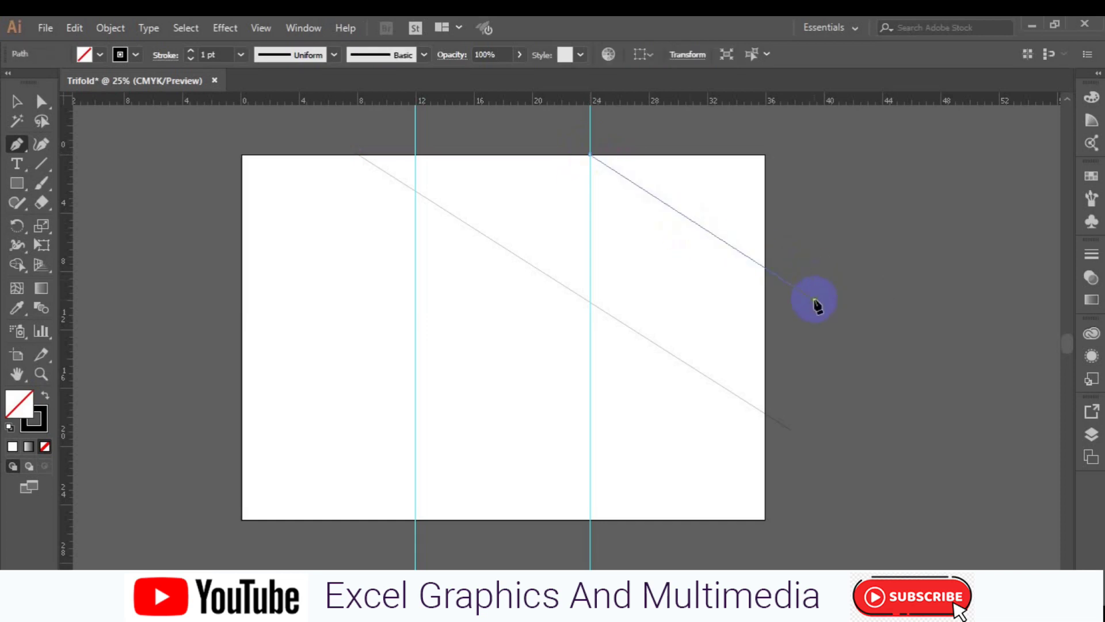
ctrl+click(885, 319)
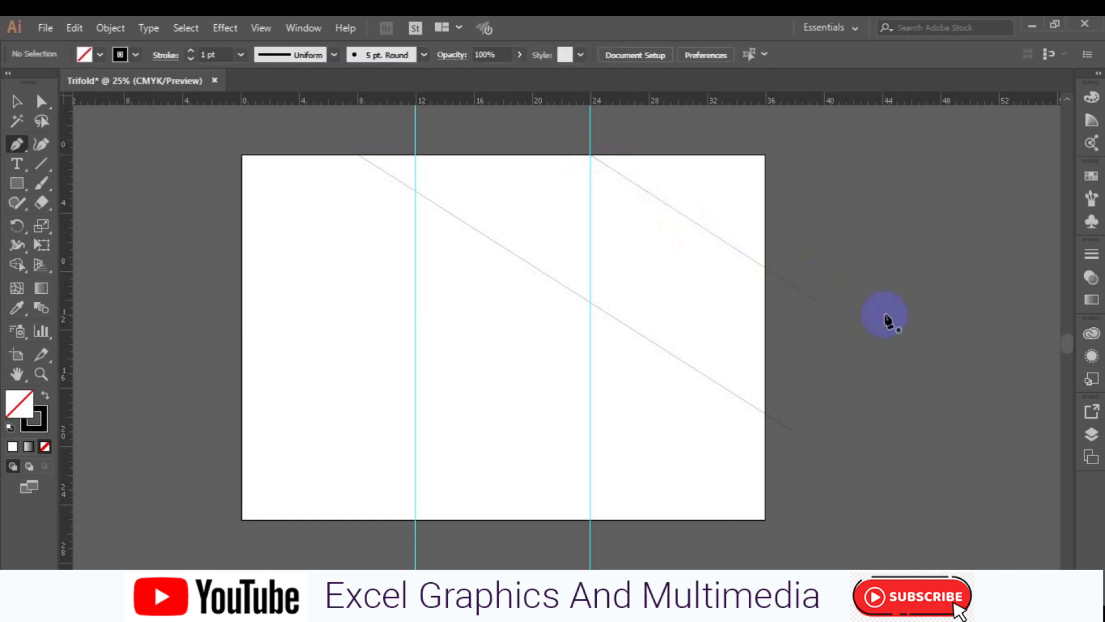
- Draw a small three-point peak from the left edge to the left guide
click(243, 400)
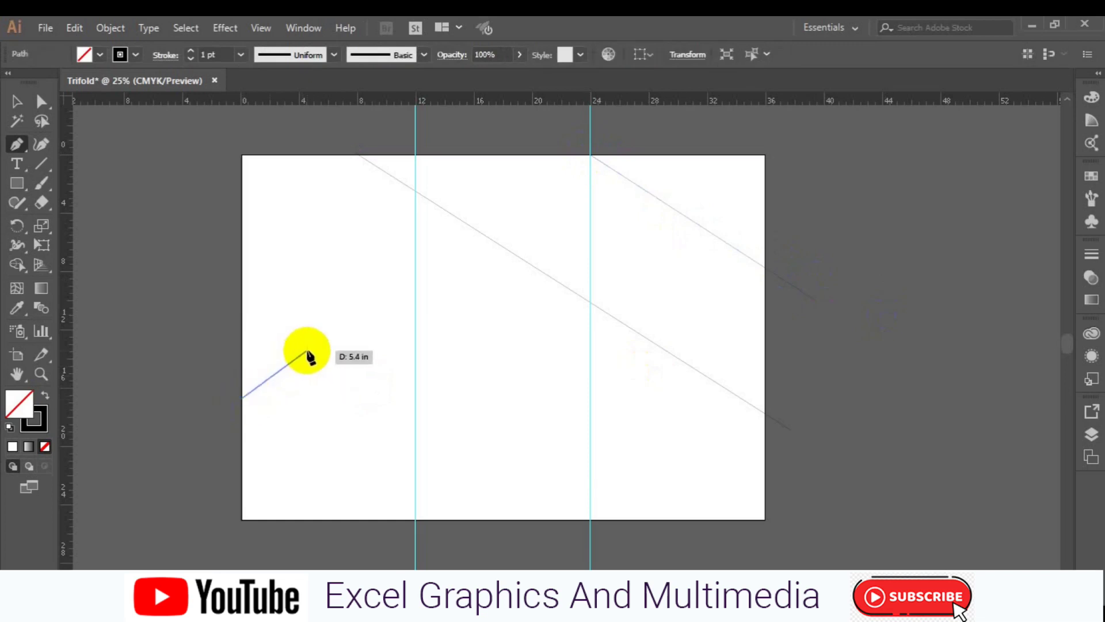
ctrl+click(199, 413)
click(242, 429)
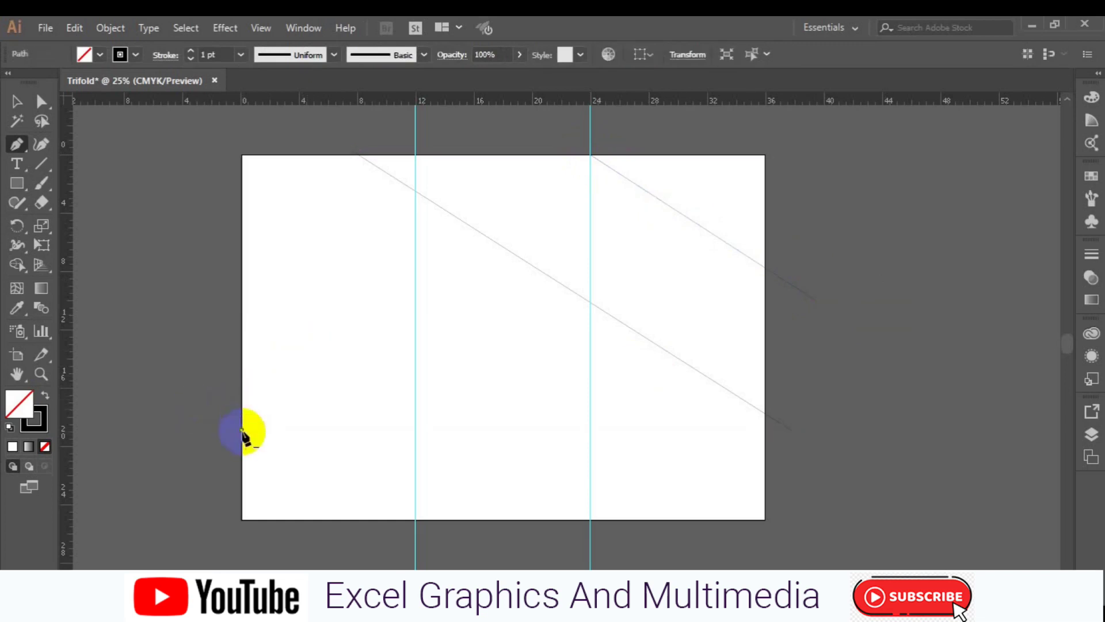
click(305, 374)
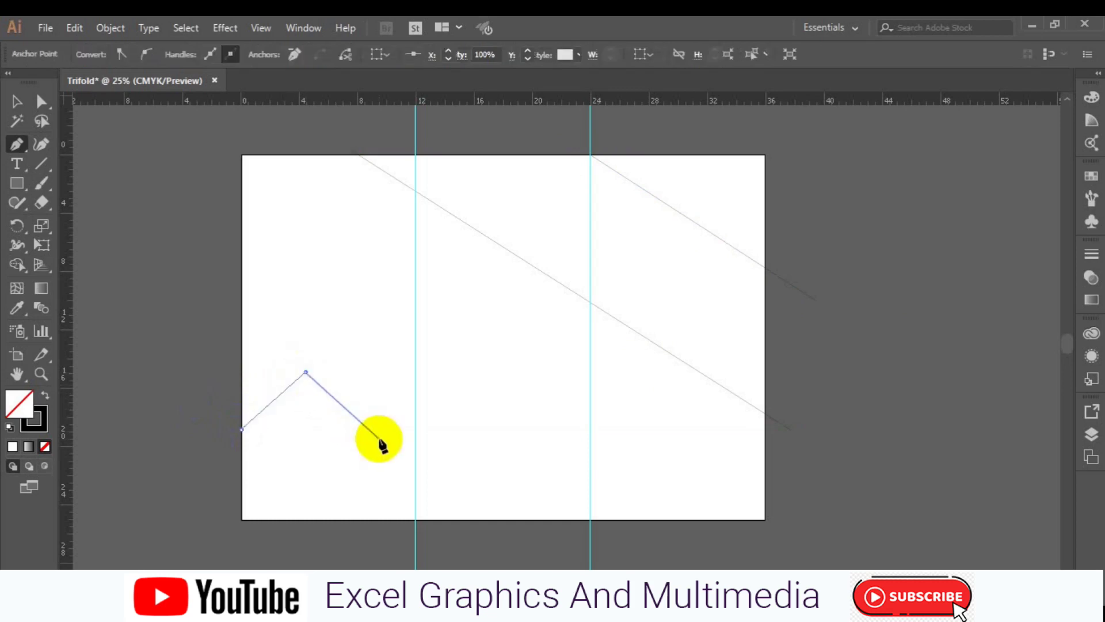
click(415, 460)
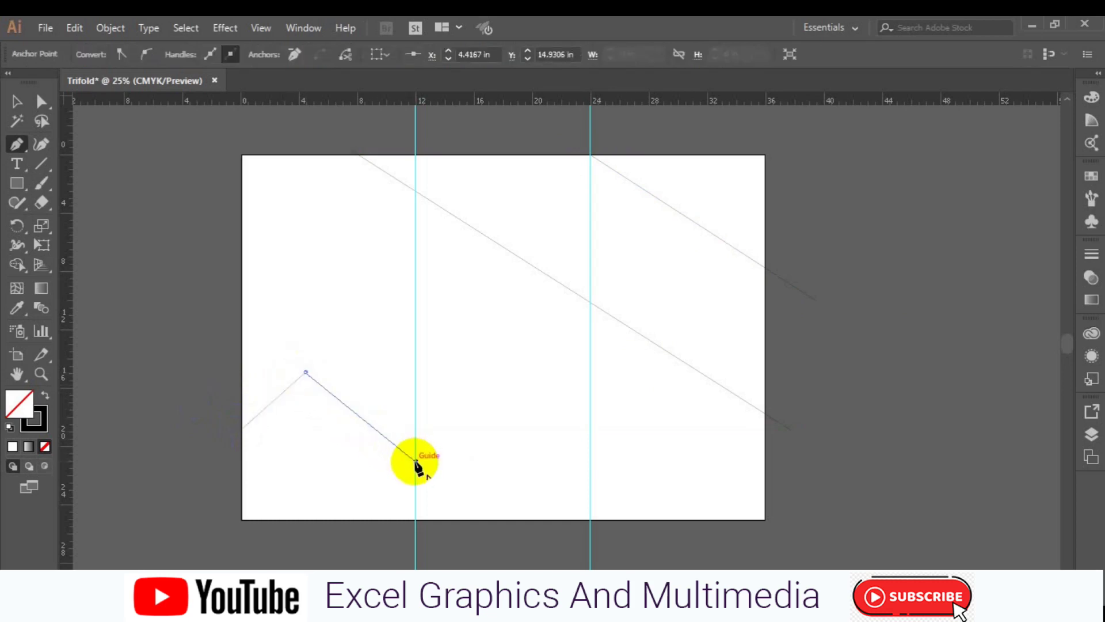
ctrl+click(208, 500)
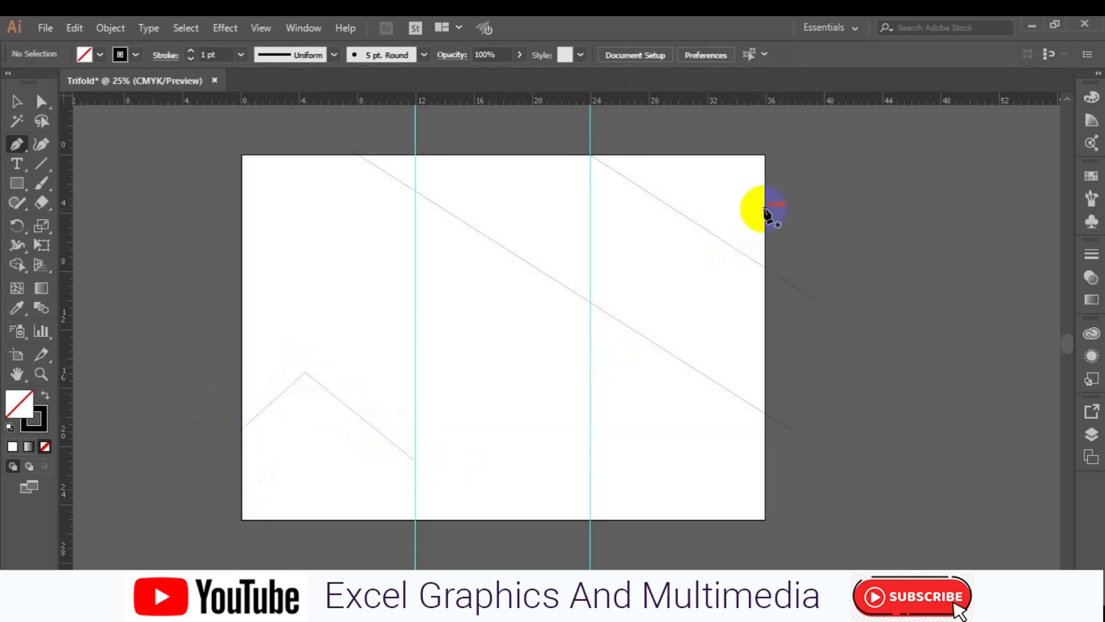
- Draw two more diagonal lines from the right edge toward the lower left and bottom edge
click(764, 208)
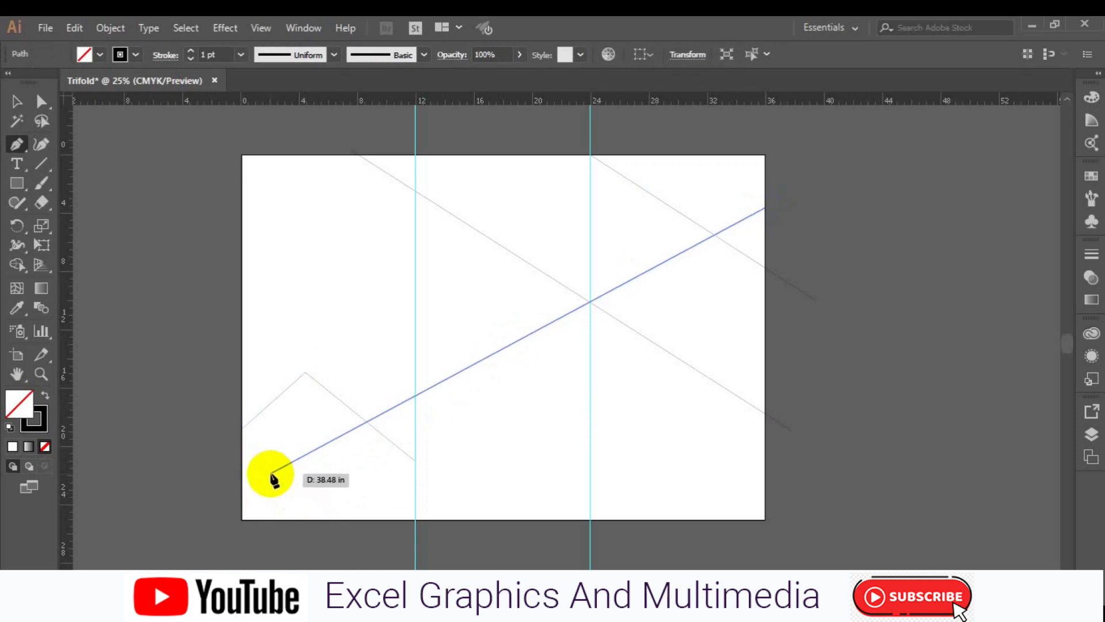
click(239, 493)
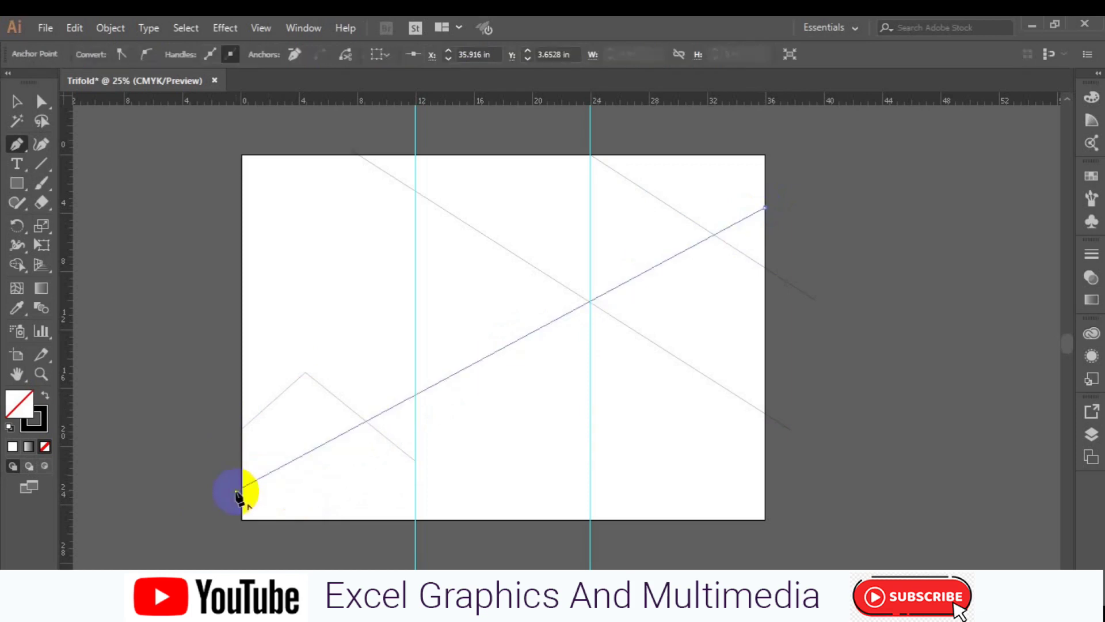
ctrl+click(198, 492)
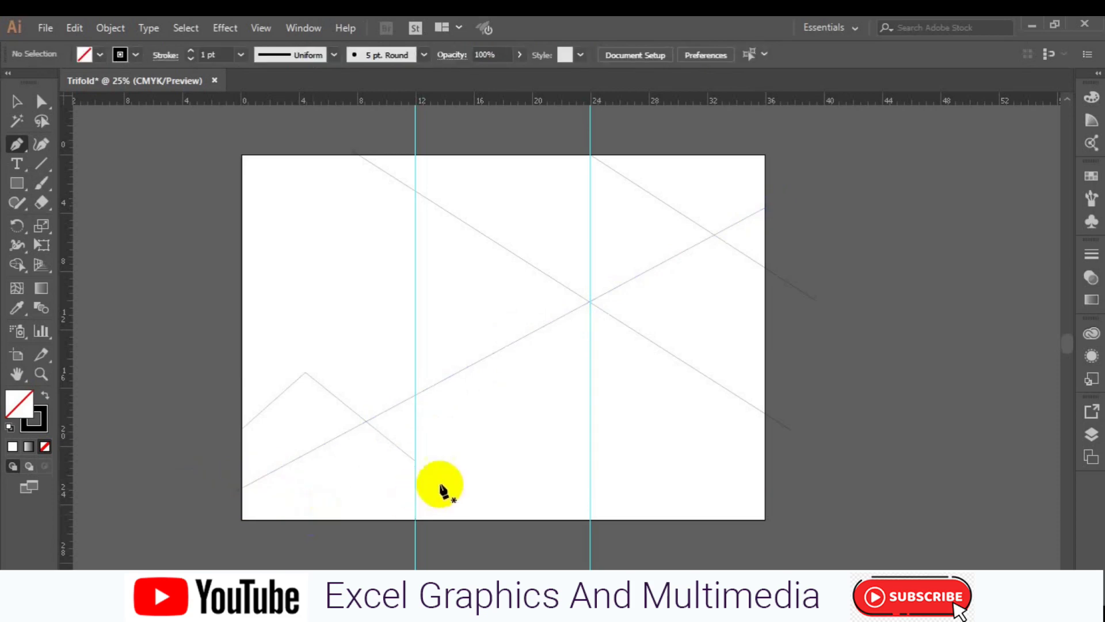
click(765, 350)
click(437, 520)
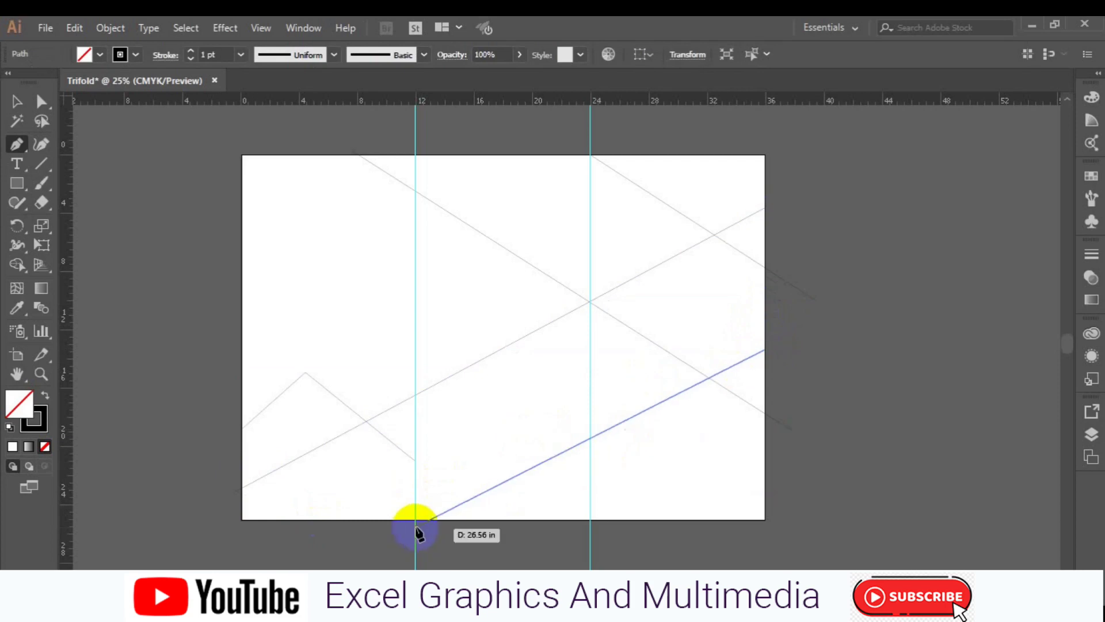
ctrl+click(489, 544)
click(16, 183)
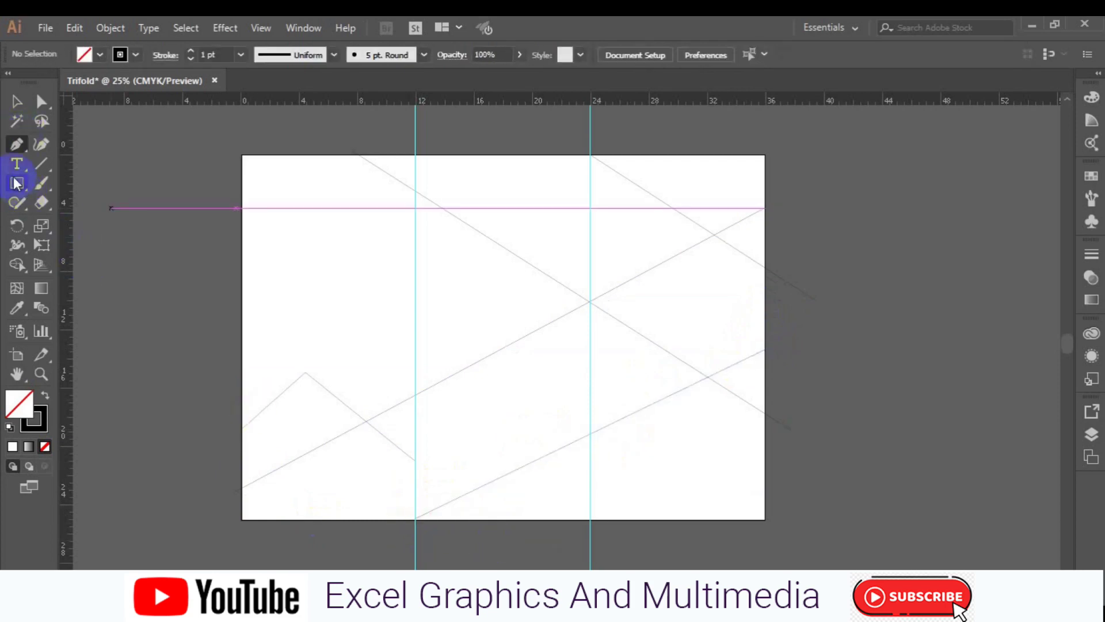
- Draw an artboard-sized rectangle over the lines and split it into 3 columns
drag(242, 153, 764, 521)
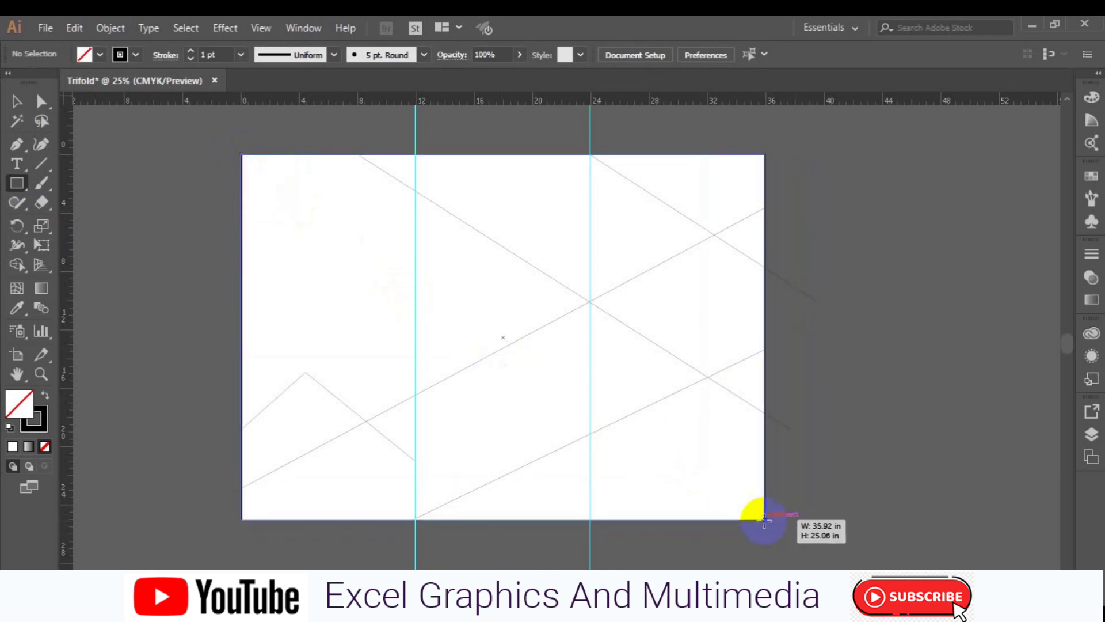
drag(764, 521, 764, 521)
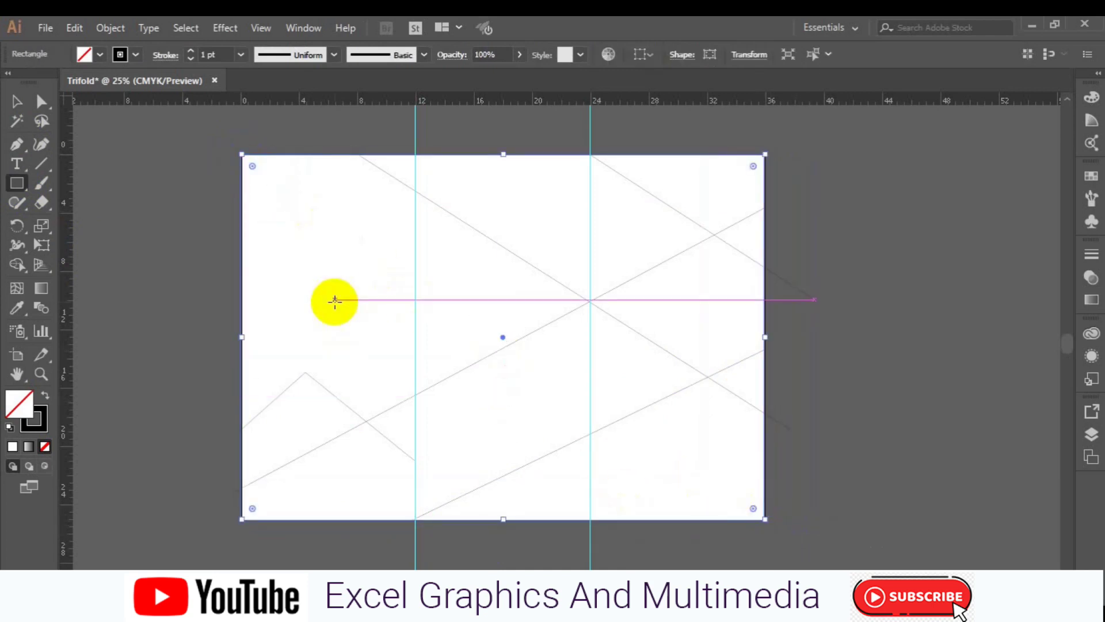
click(17, 101)
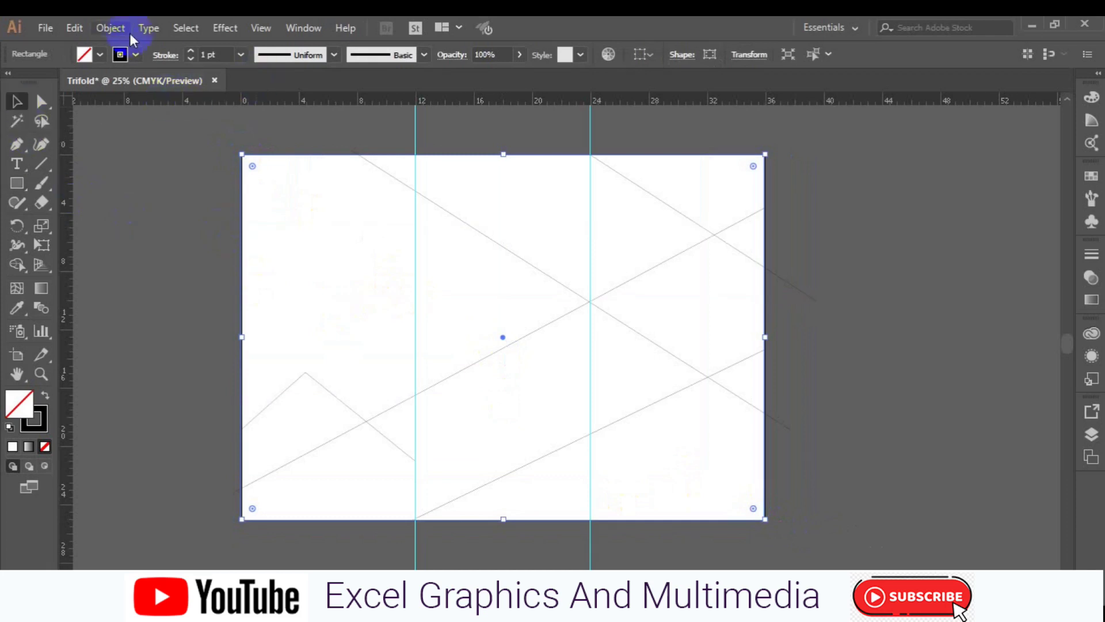
click(130, 35)
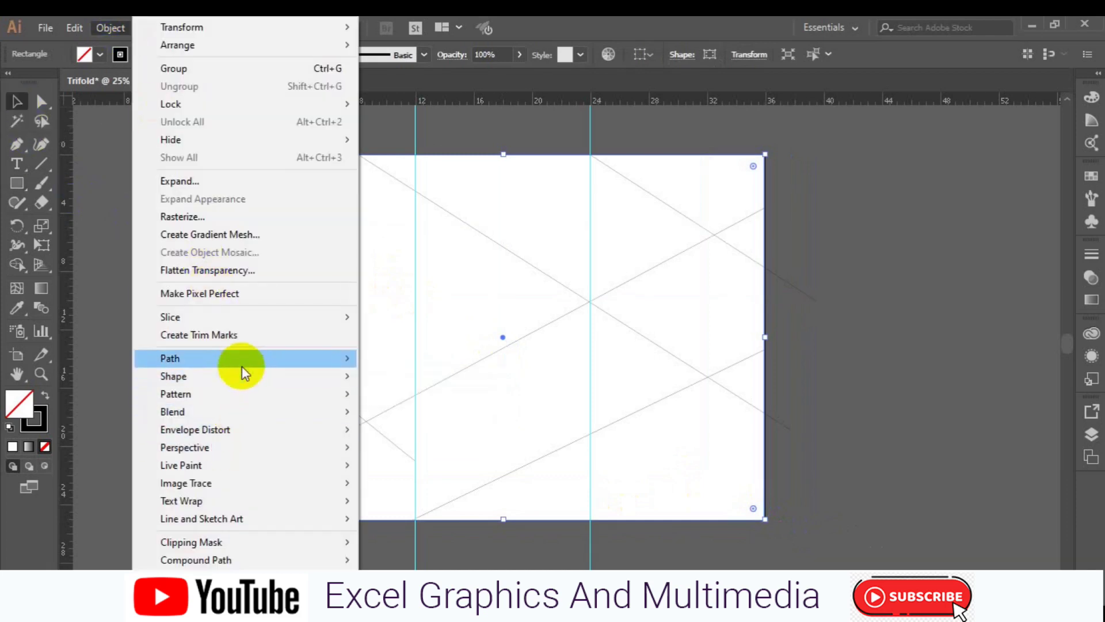
mouse_move(170, 357)
click(408, 532)
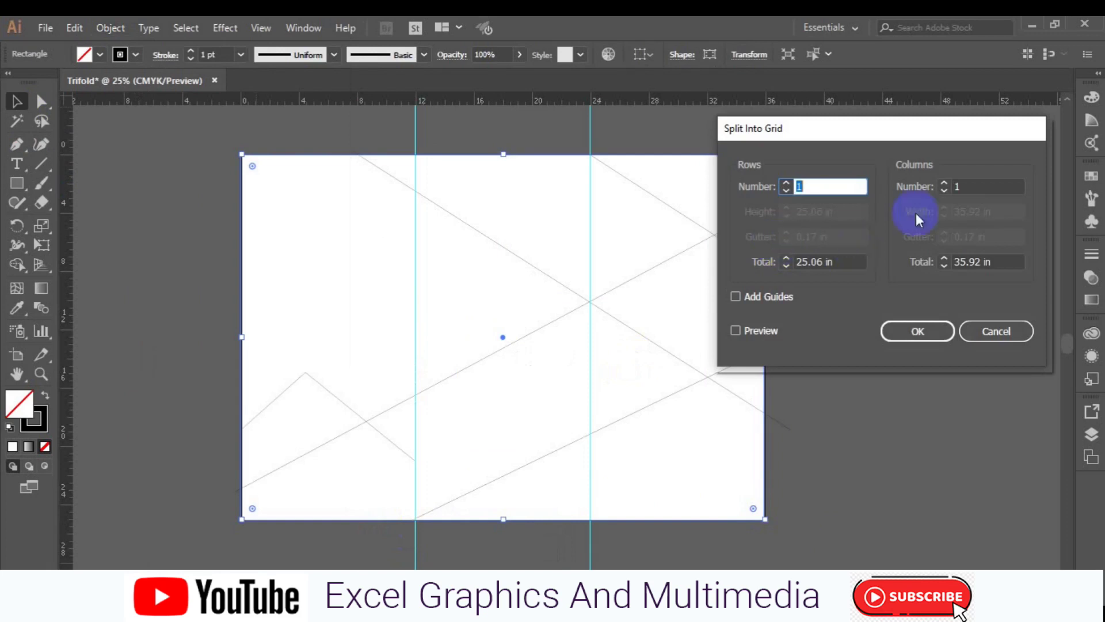
click(945, 183)
click(735, 330)
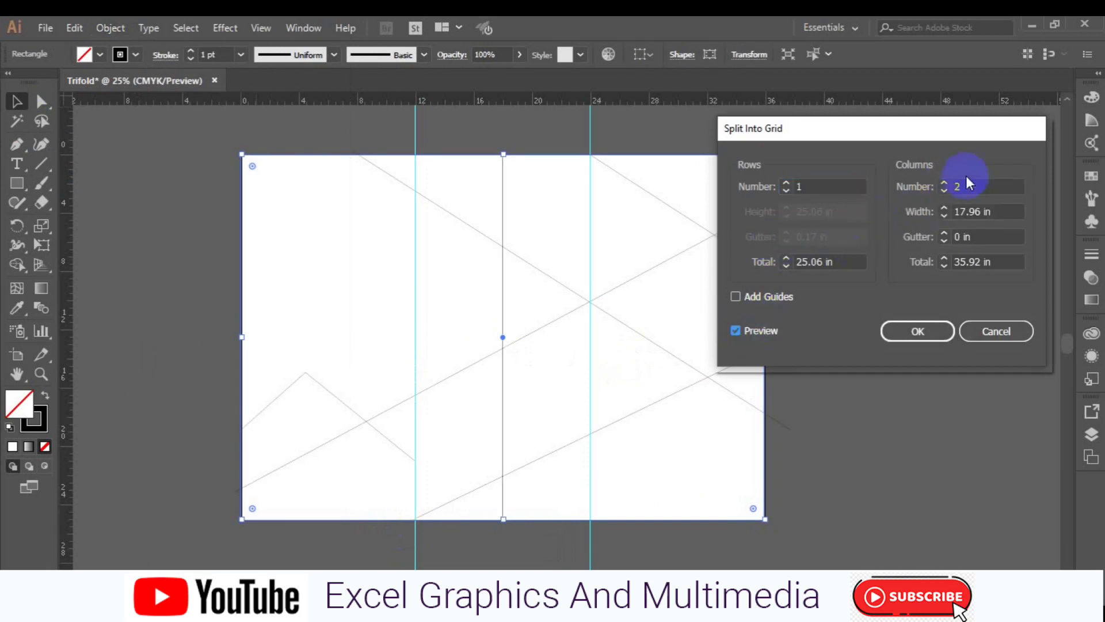
click(945, 186)
click(917, 331)
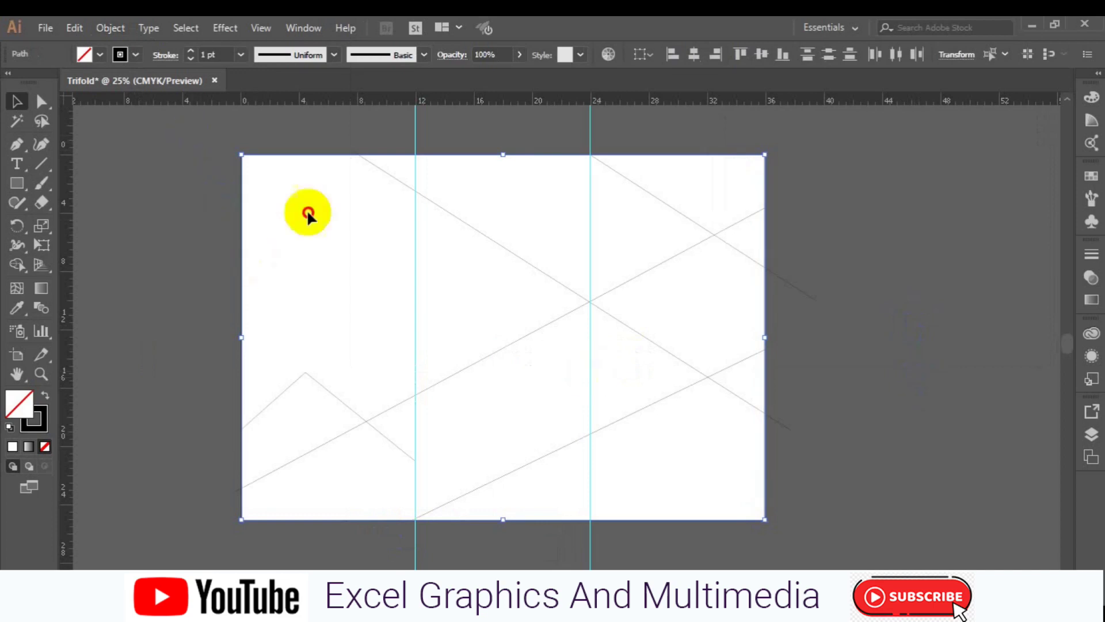
drag(193, 135, 859, 536)
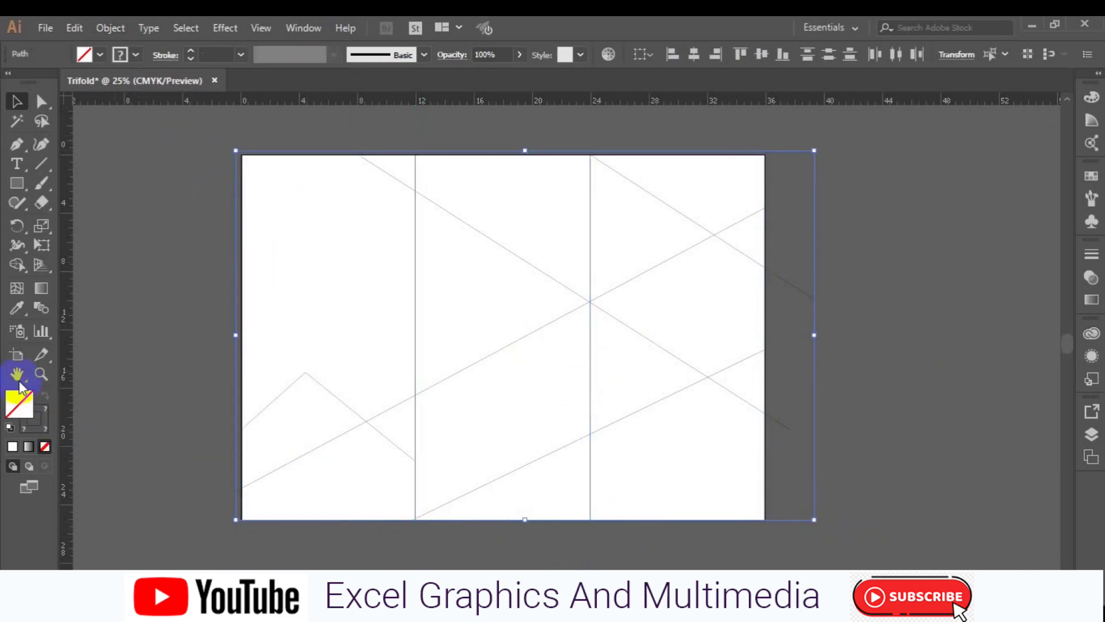
- Use Shape Builder with grey fill and no stroke to merge the left-panel mountain
click(17, 264)
click(99, 54)
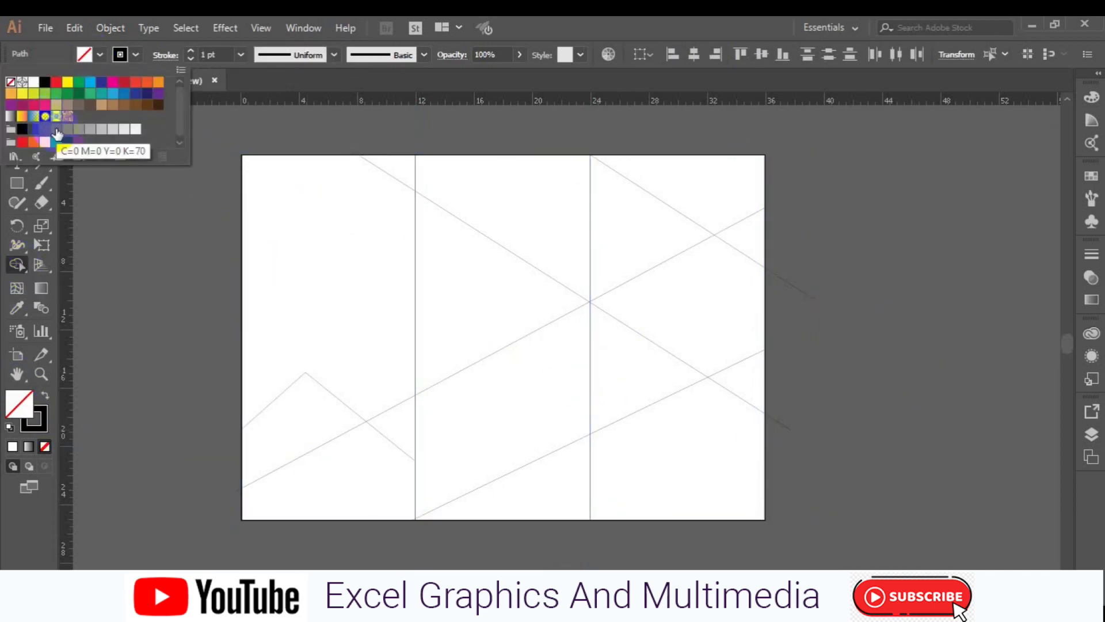
click(56, 129)
click(136, 56)
click(135, 58)
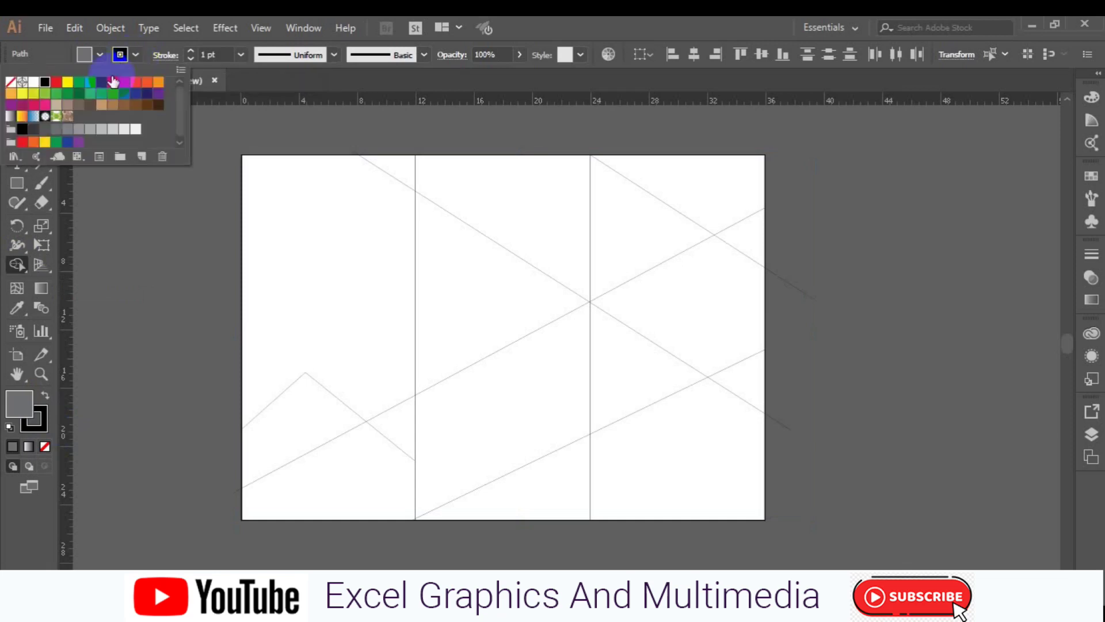
click(10, 82)
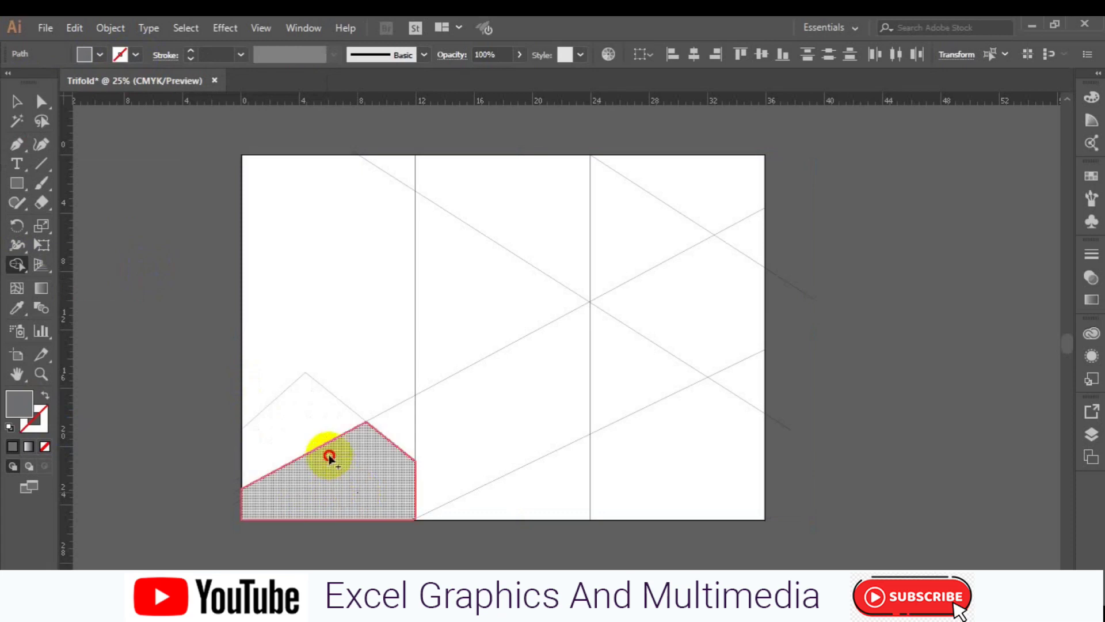
drag(357, 496, 297, 419)
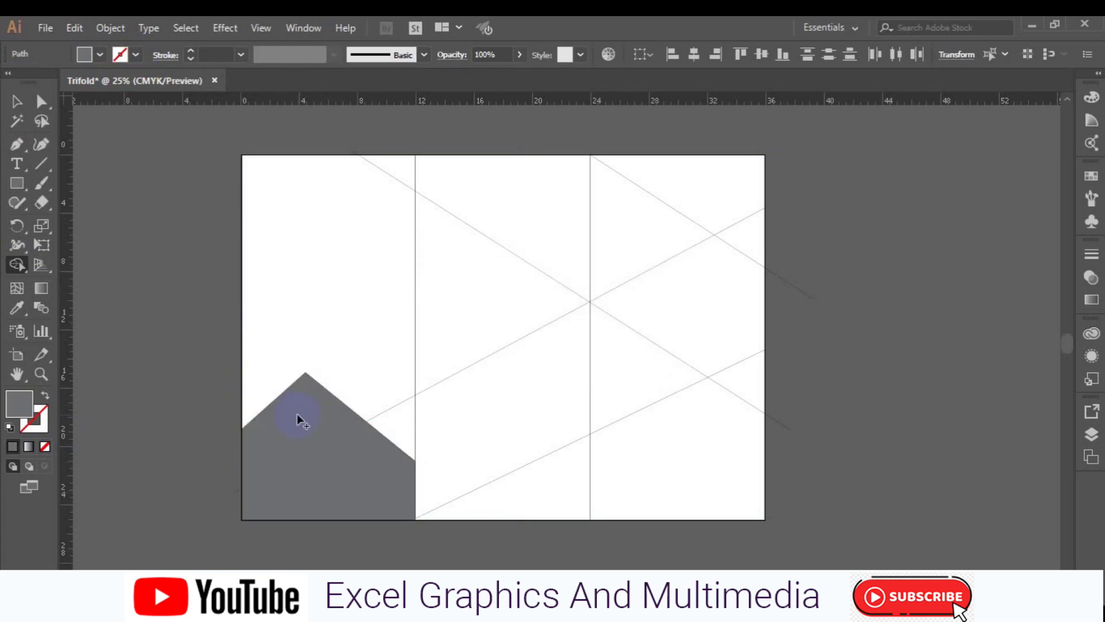
click(393, 427)
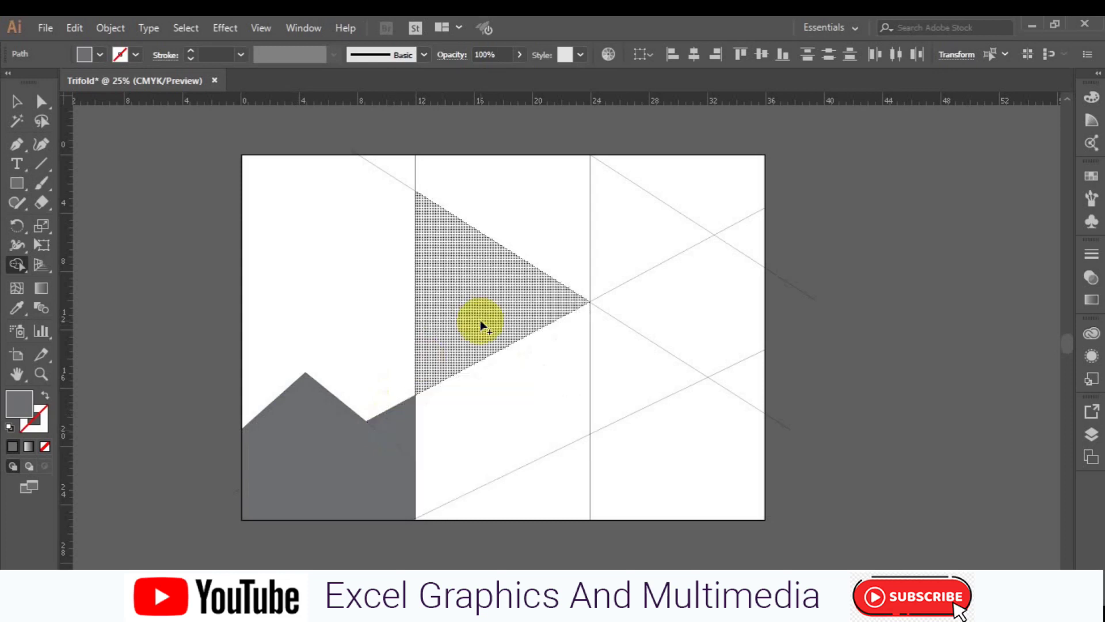
- Merge the middle panel and right-panel triangles into grey shapes
drag(481, 326, 515, 488)
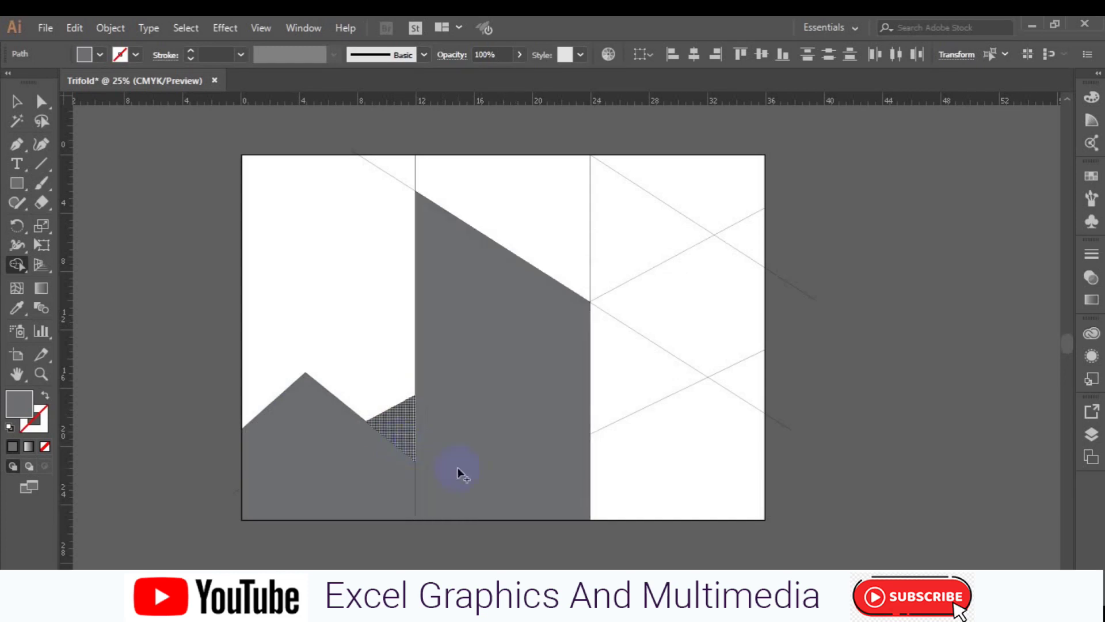
drag(391, 429, 457, 467)
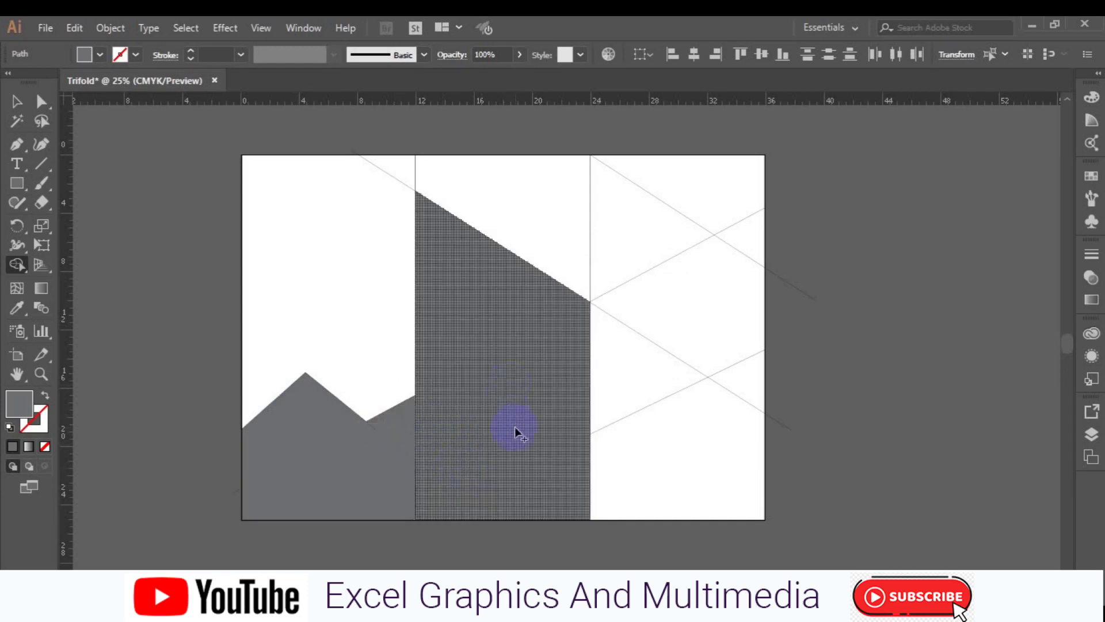
click(637, 373)
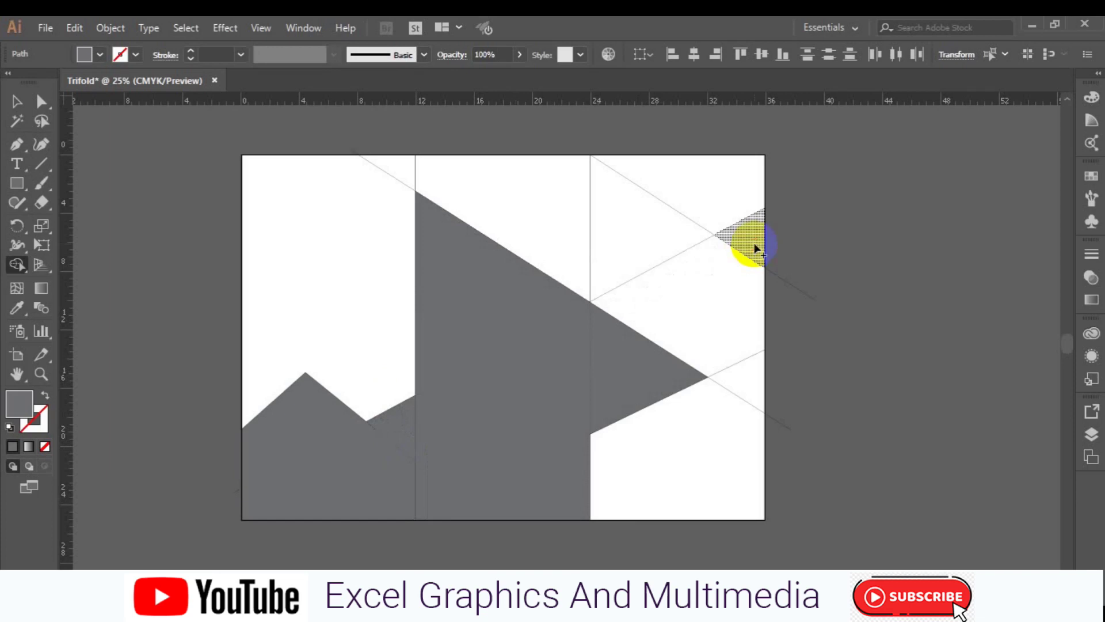
click(755, 249)
click(750, 378)
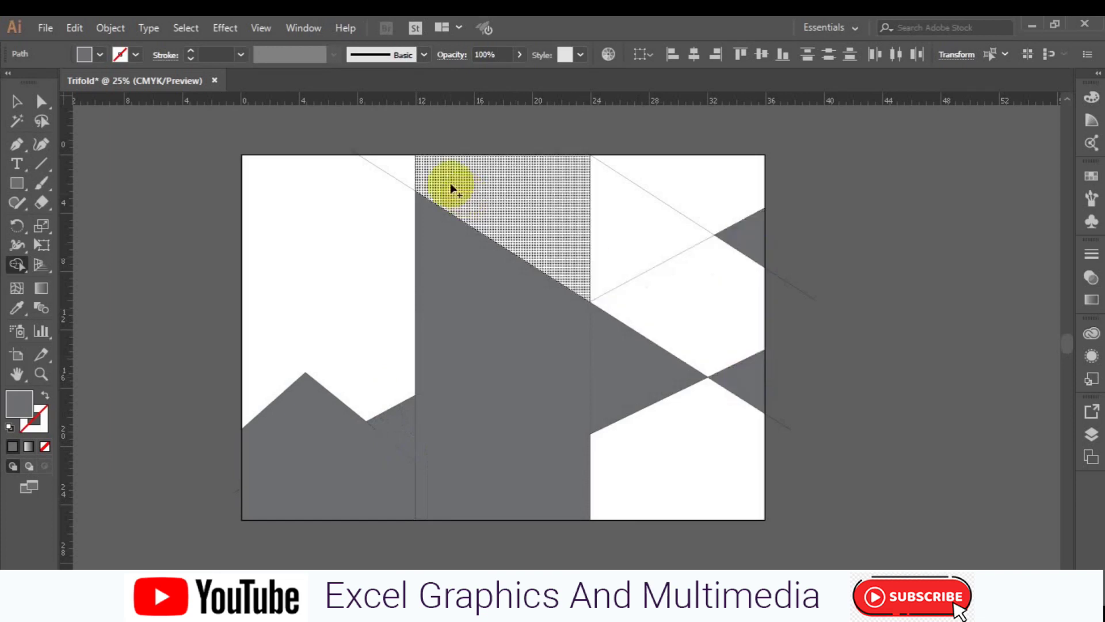
drag(407, 176, 707, 296)
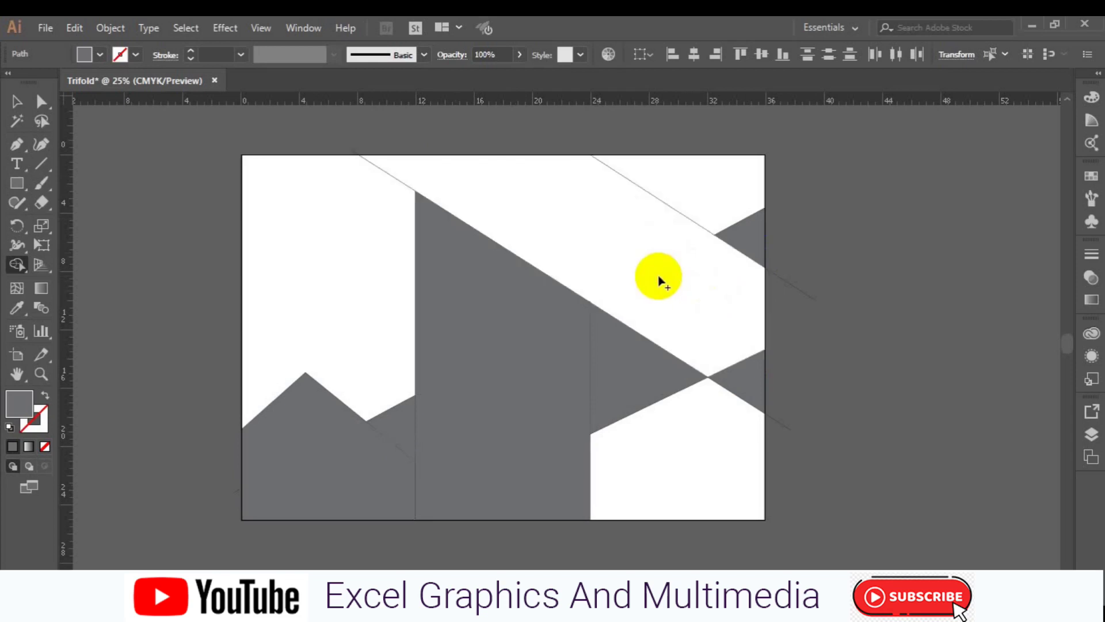
- Join the top triangles into one angled grey band and select the artwork
key(ctrl+a)
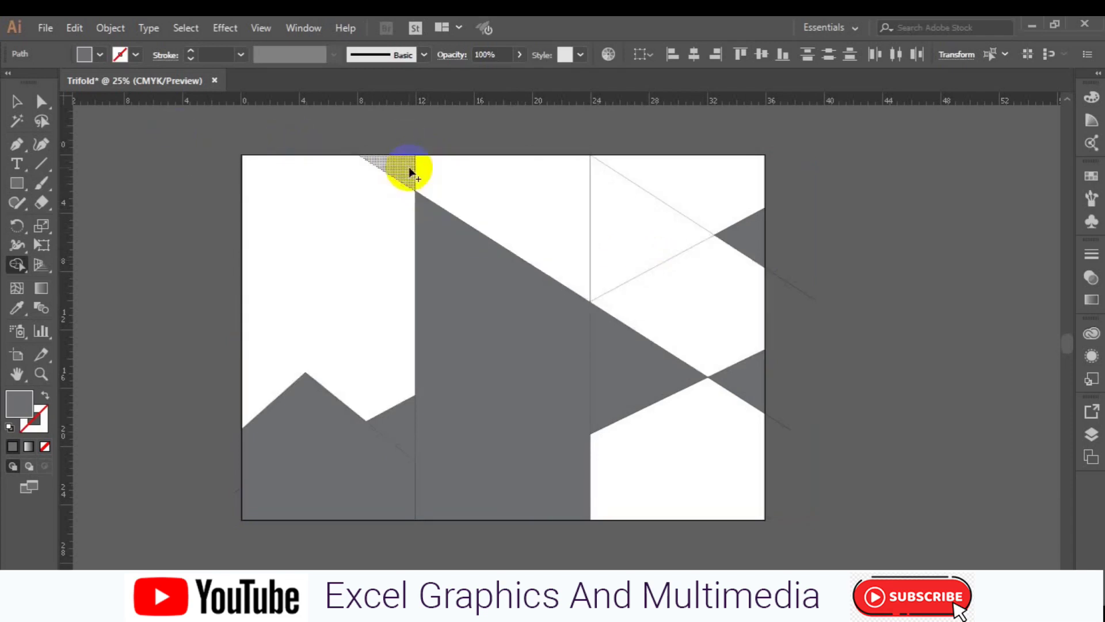
drag(410, 172, 448, 186)
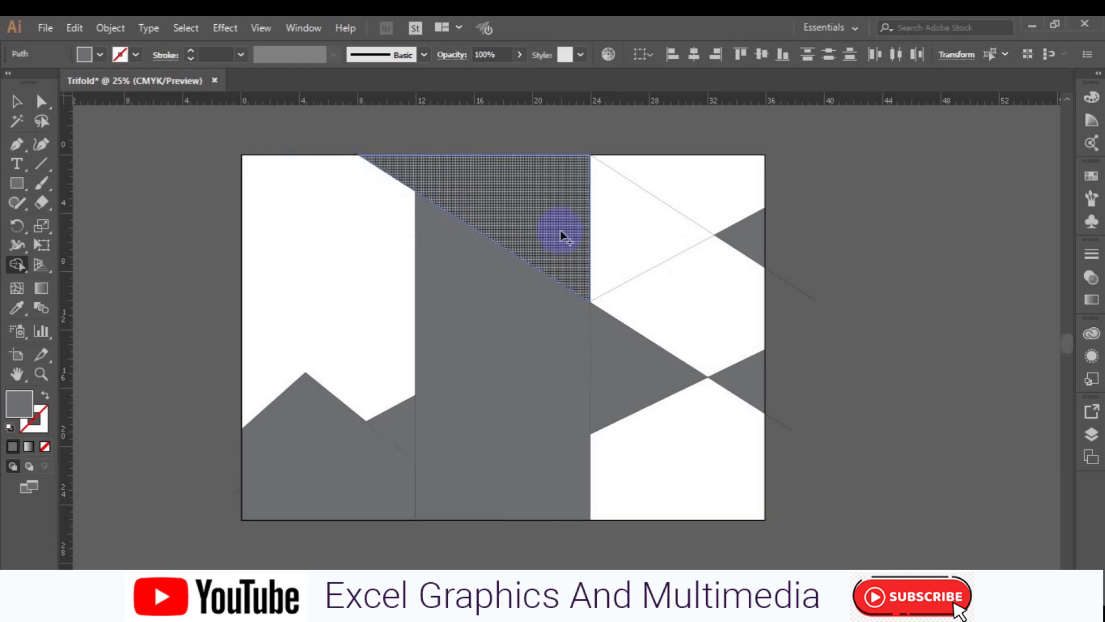
drag(611, 245, 696, 300)
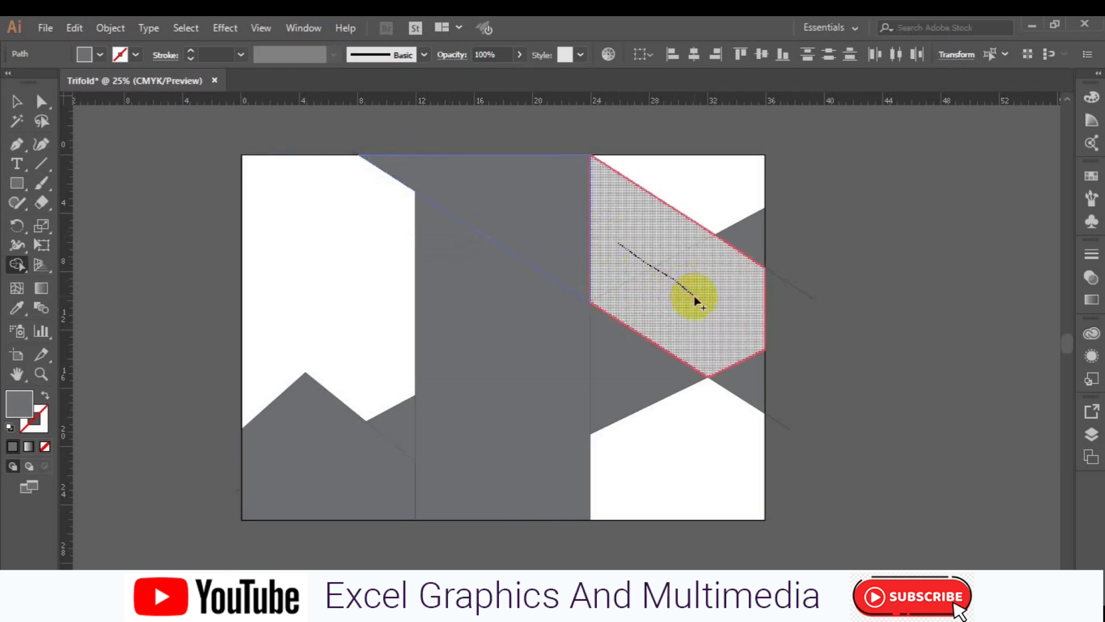
drag(559, 237, 614, 262)
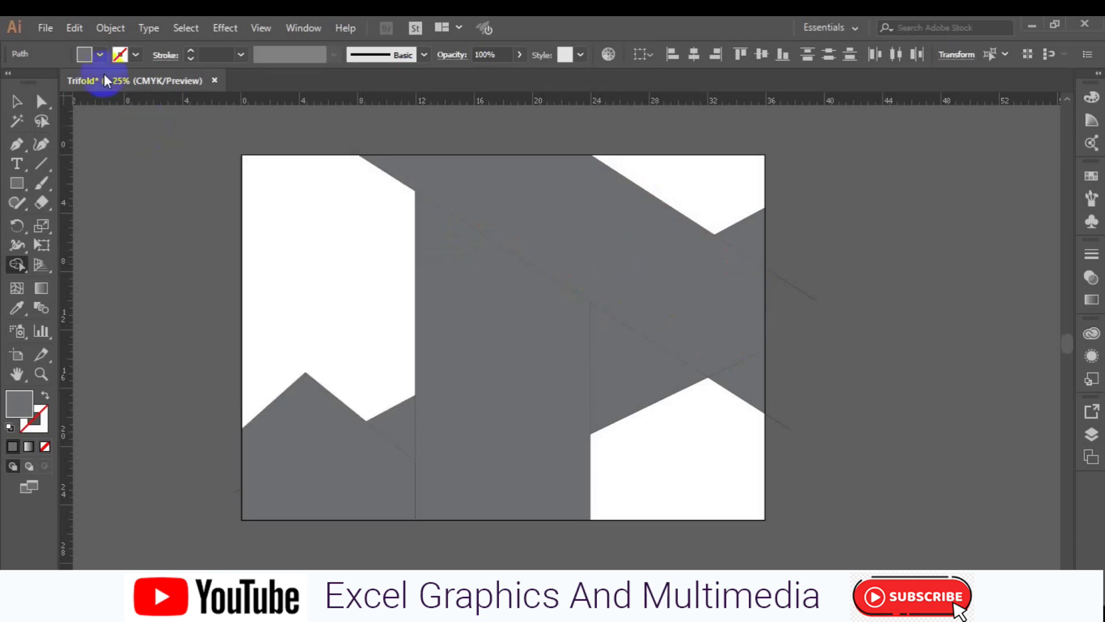
click(19, 102)
click(362, 414)
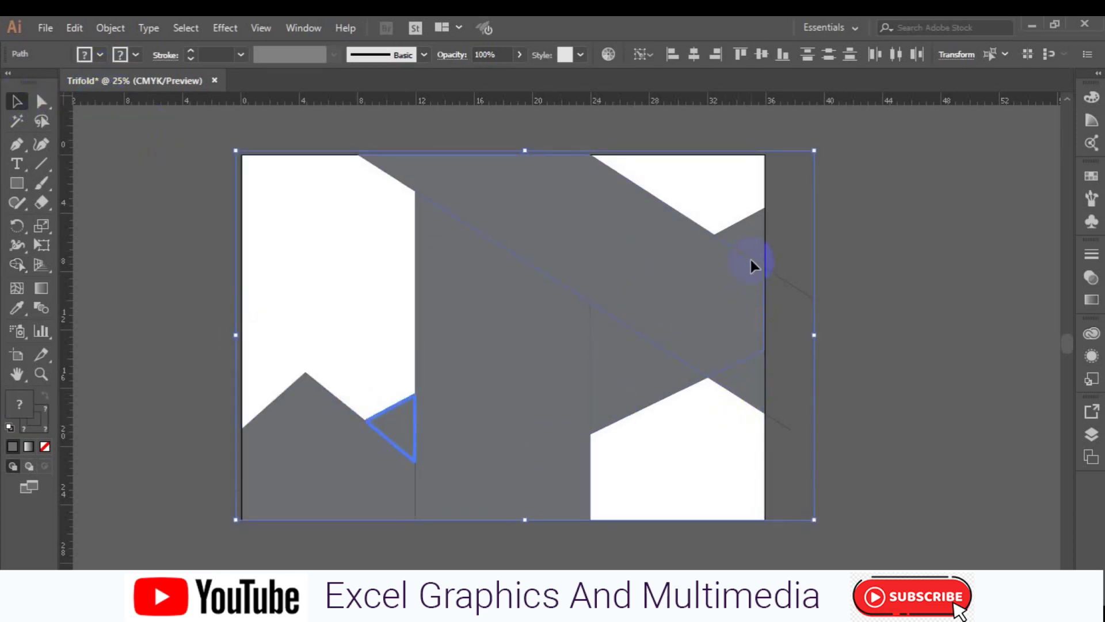
- Try a black fill on the selected shapes, then undo it and clear the selection
click(99, 55)
click(46, 84)
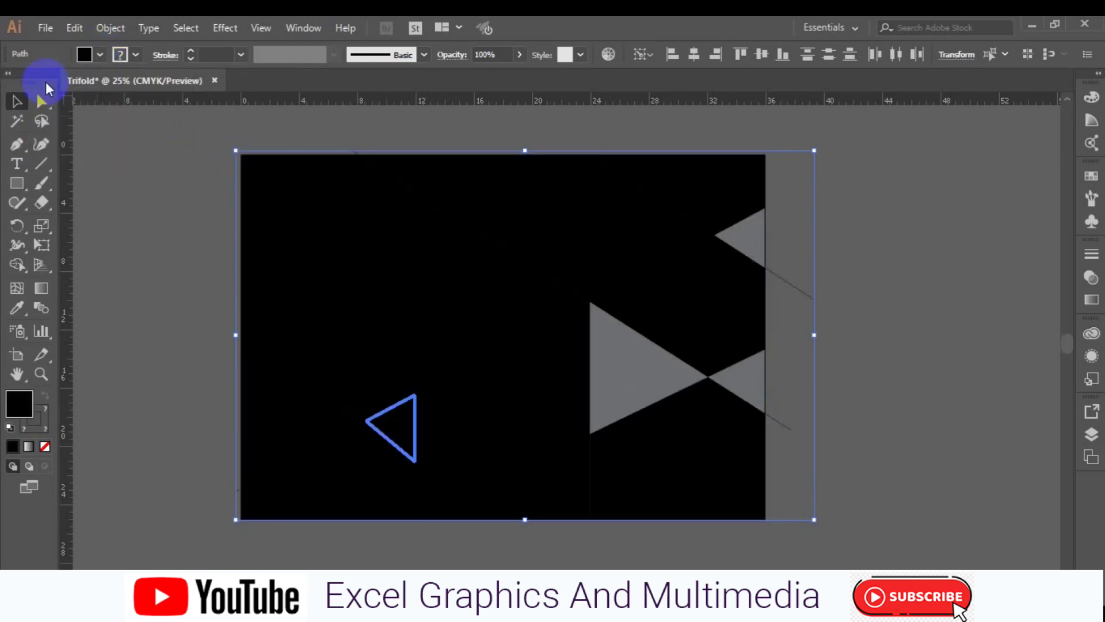
key(ctrl+z)
click(206, 262)
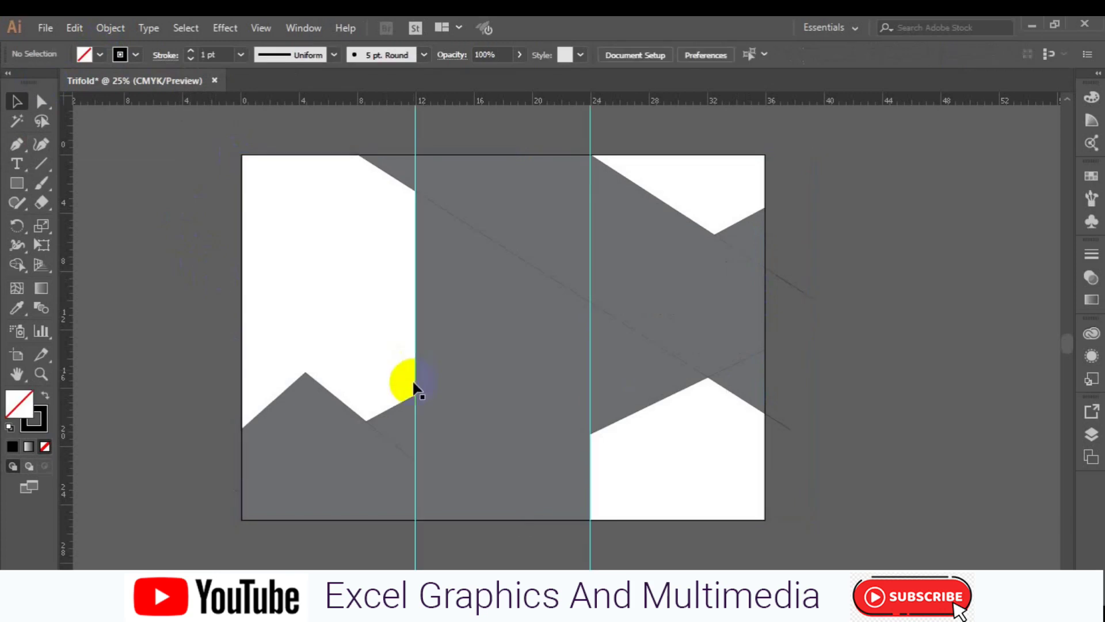
- Make the small triangle beside the mountain black with no stroke
click(408, 428)
click(100, 55)
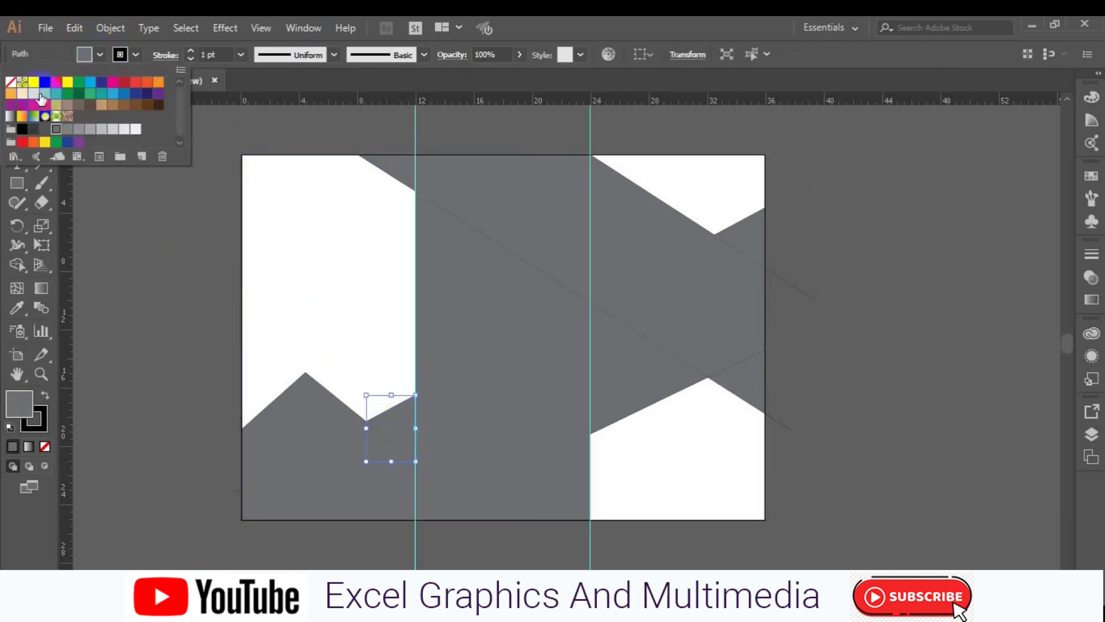
click(45, 82)
click(136, 54)
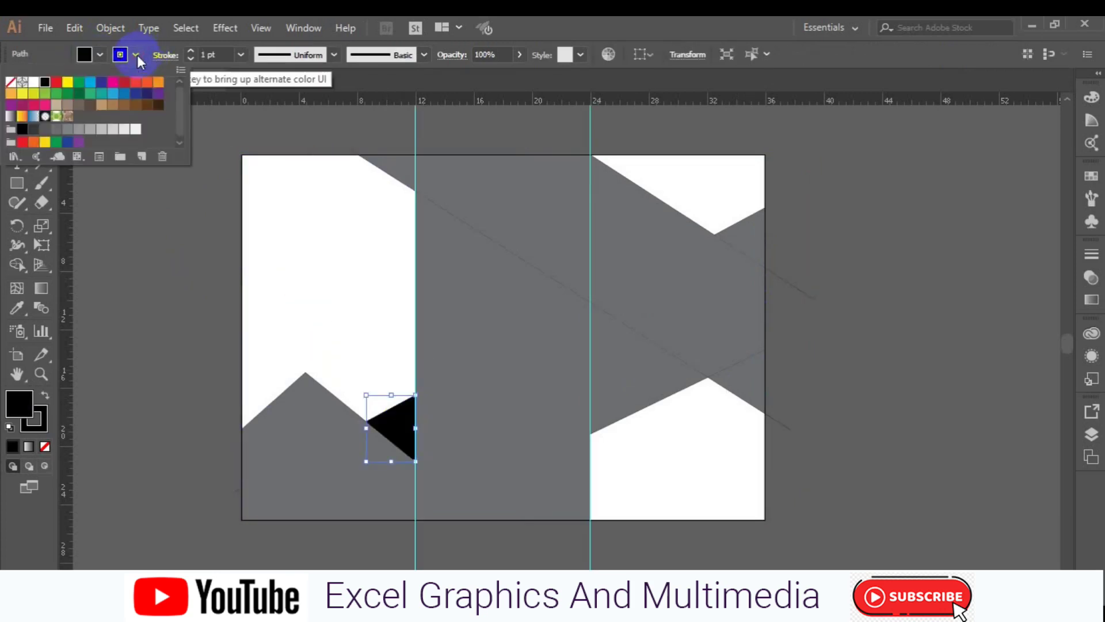
click(10, 82)
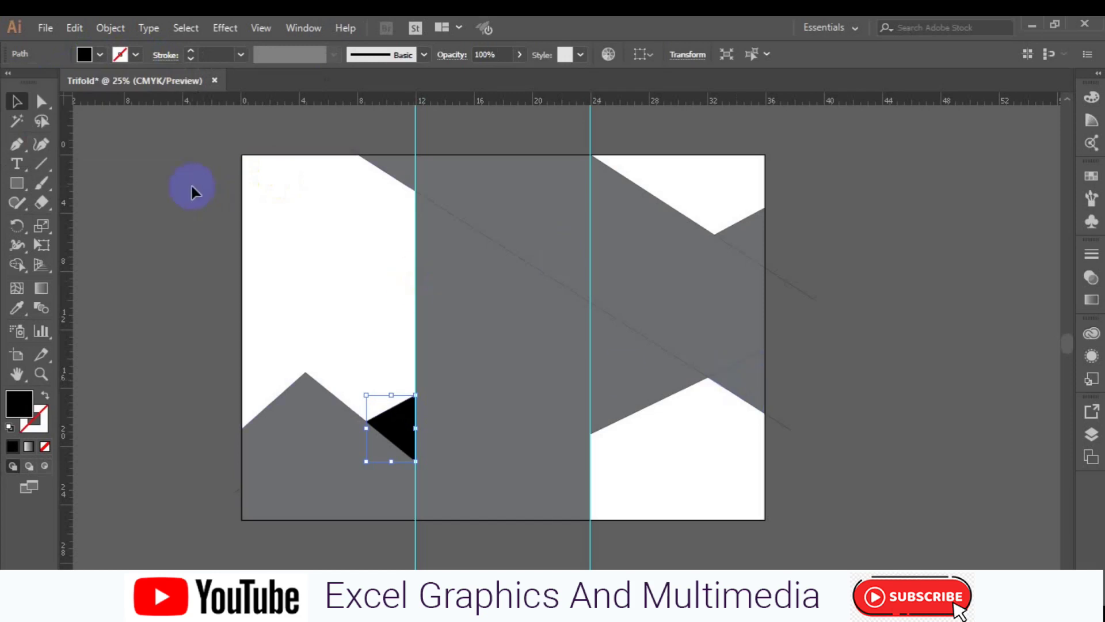
- Make the lower and top small right-edge triangles black with no stroke
click(751, 392)
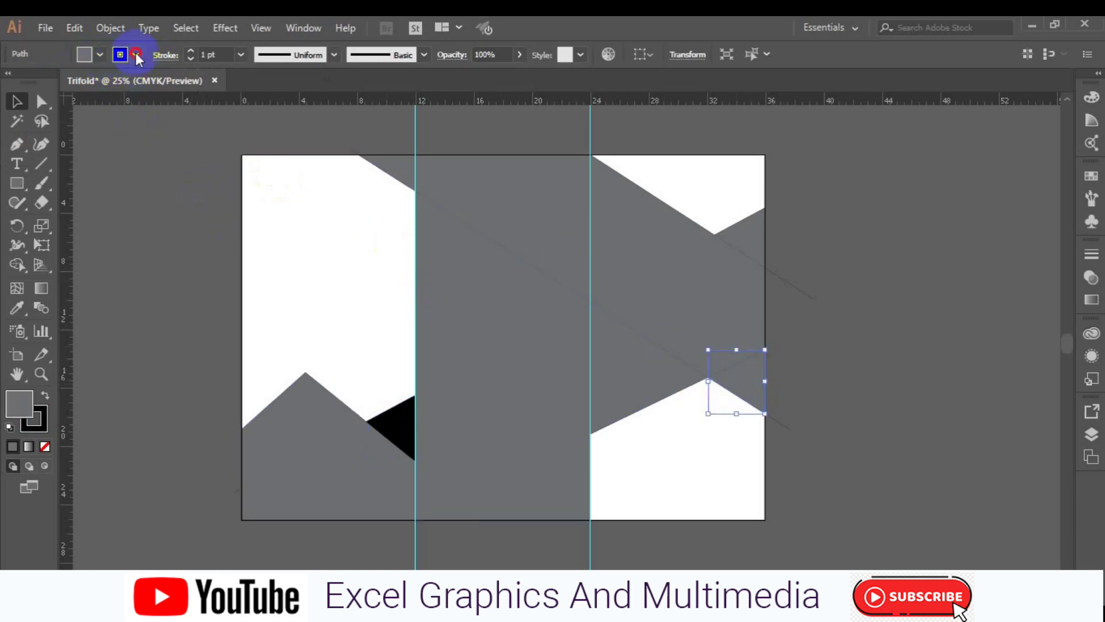
click(136, 55)
click(11, 82)
click(99, 54)
click(46, 89)
click(750, 236)
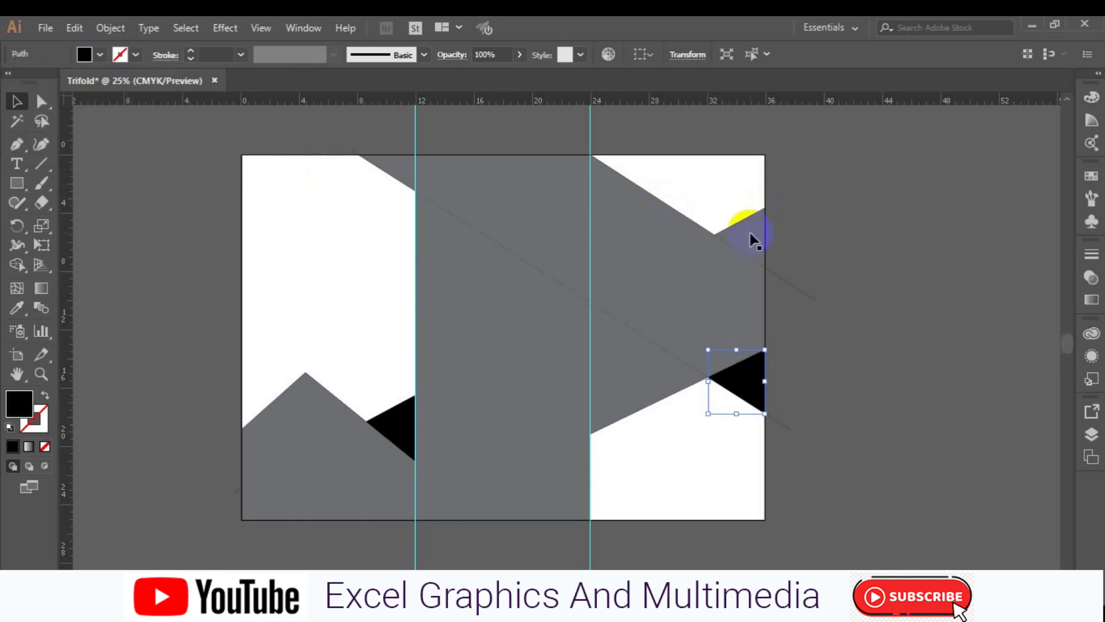
click(136, 54)
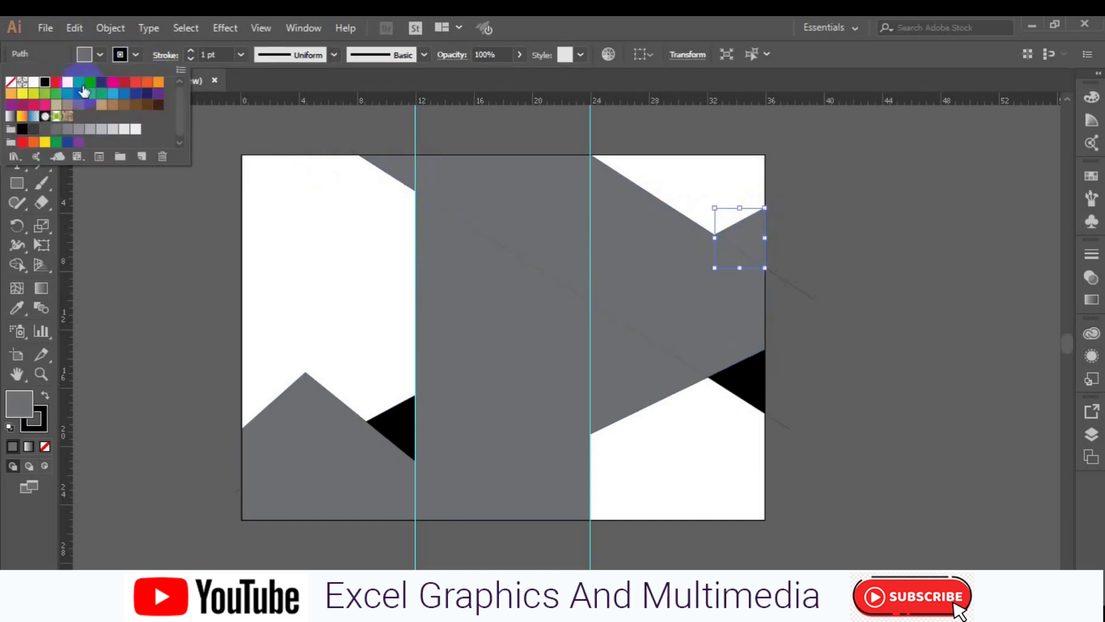
click(11, 82)
click(98, 56)
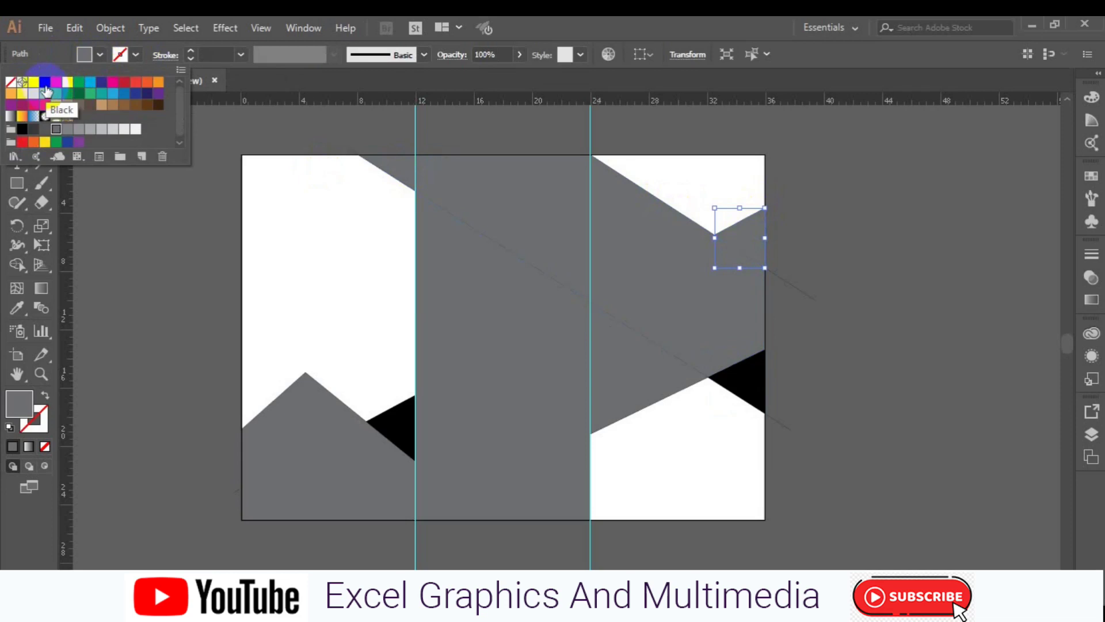
click(46, 90)
click(502, 325)
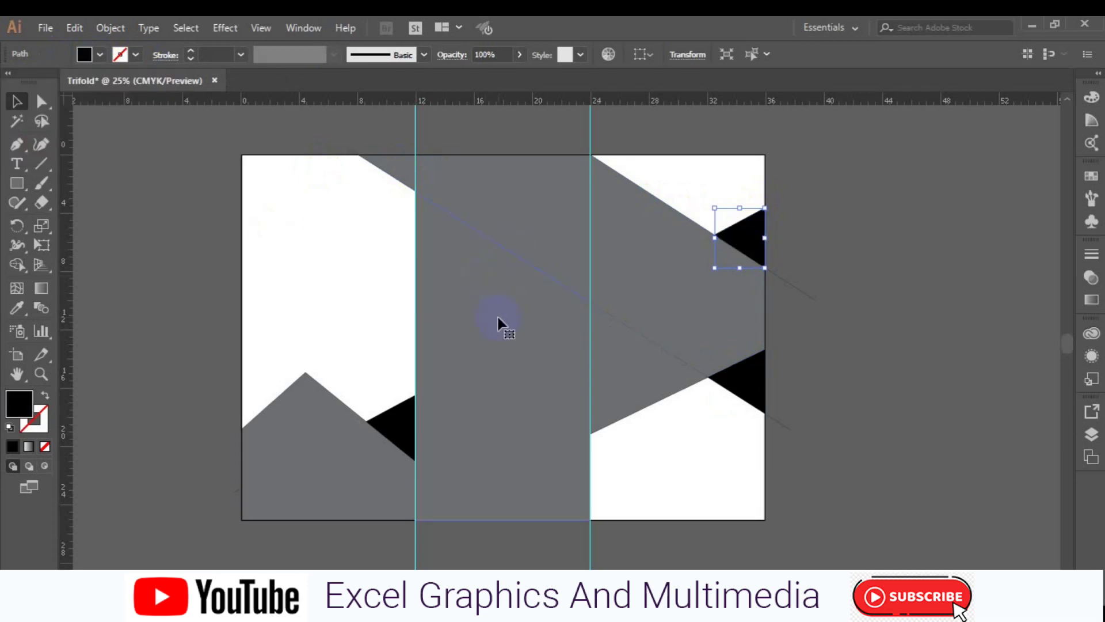
- Fill the middle panel shape with black and remove its stroke
click(500, 325)
click(97, 56)
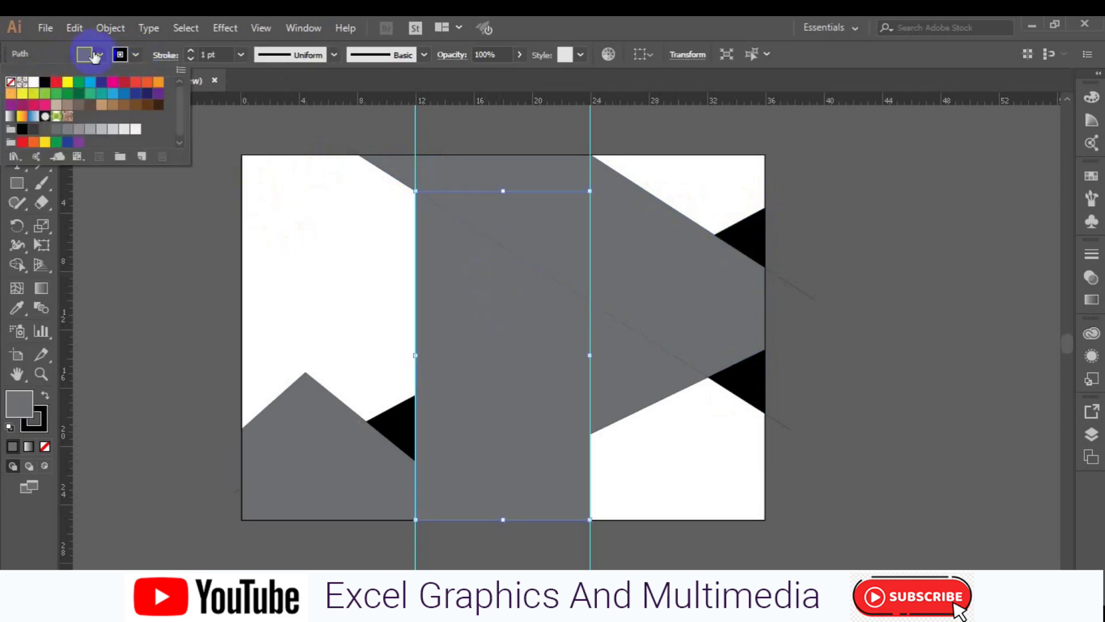
click(10, 82)
click(121, 55)
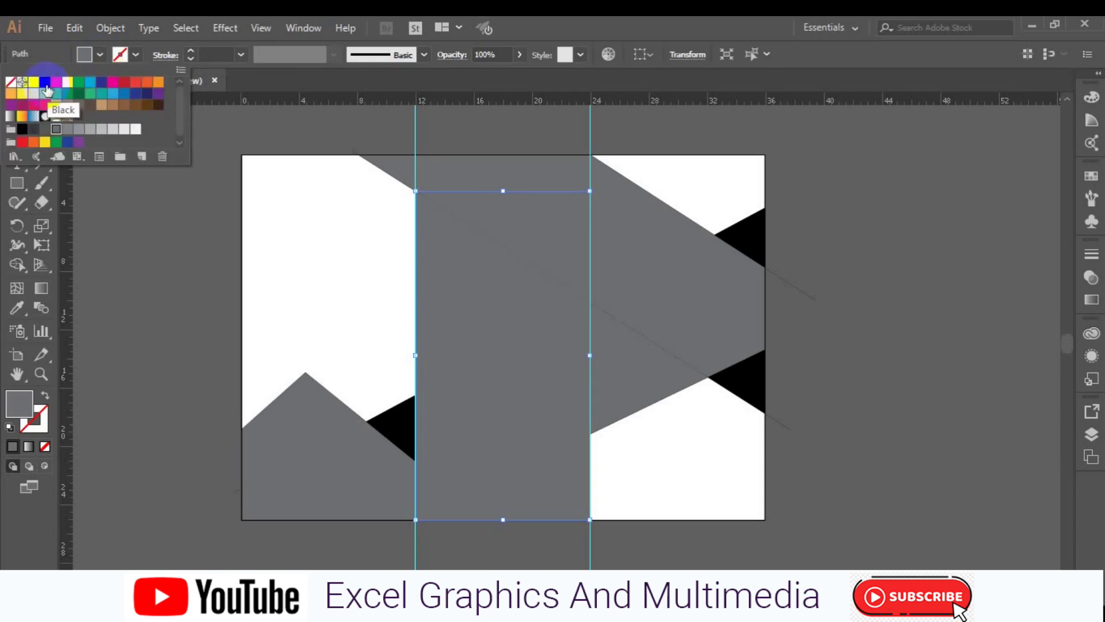
click(47, 90)
click(635, 351)
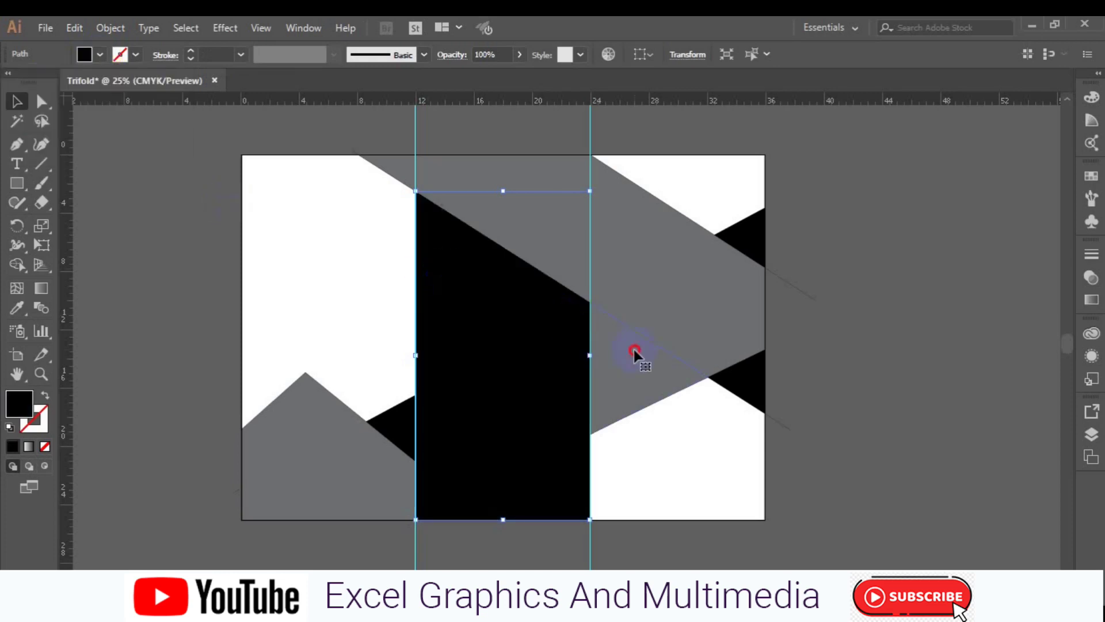
- Make the right-panel triangle light grey with no stroke
click(634, 350)
click(136, 55)
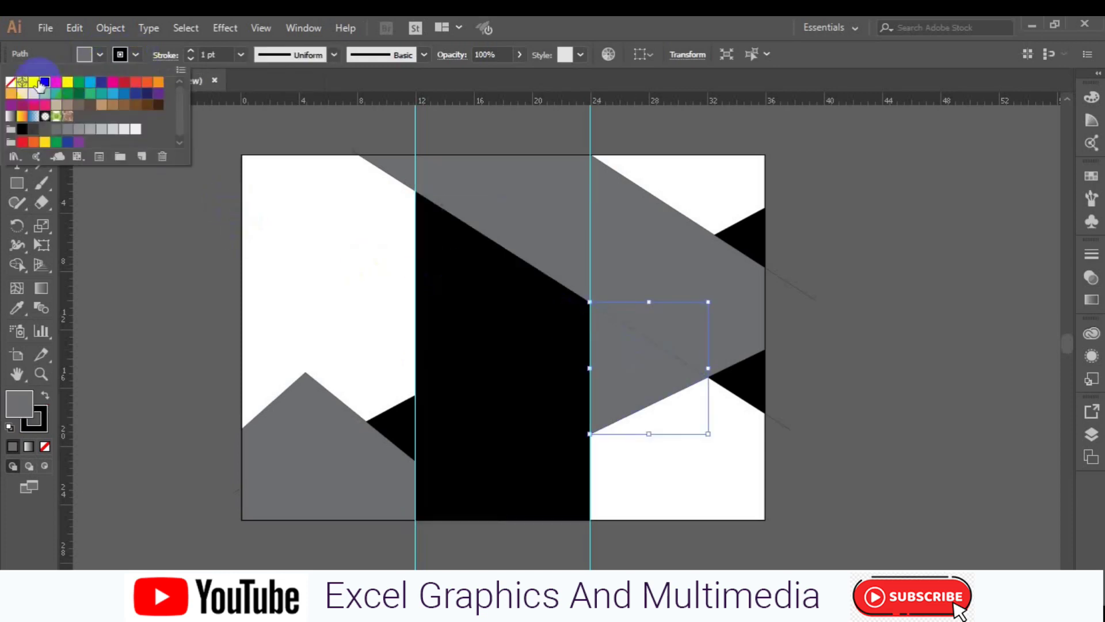
click(10, 81)
click(87, 57)
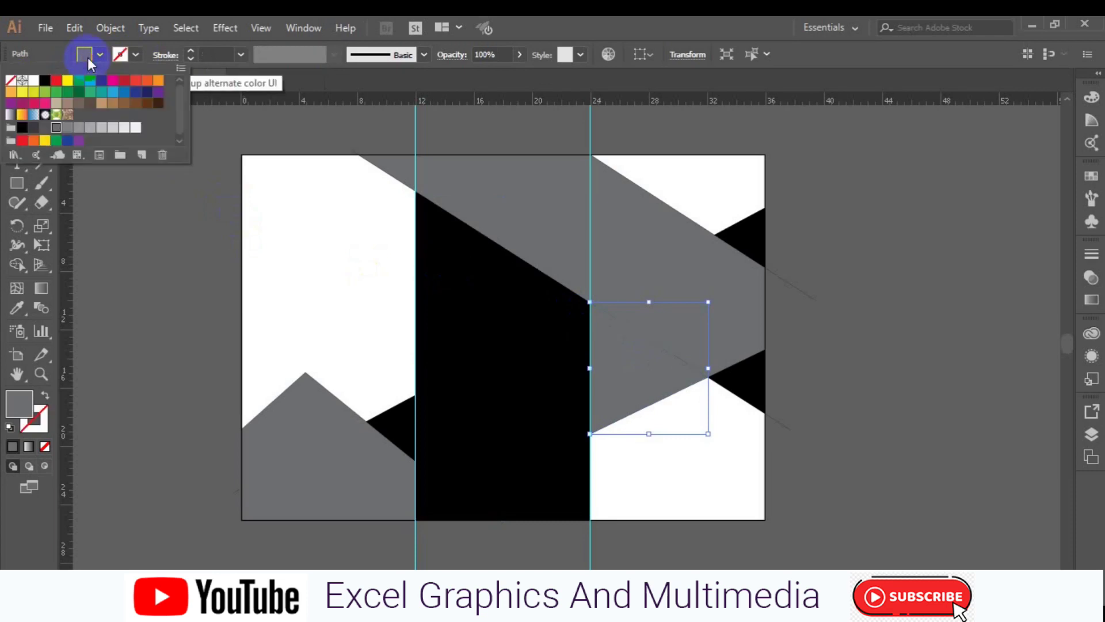
click(78, 128)
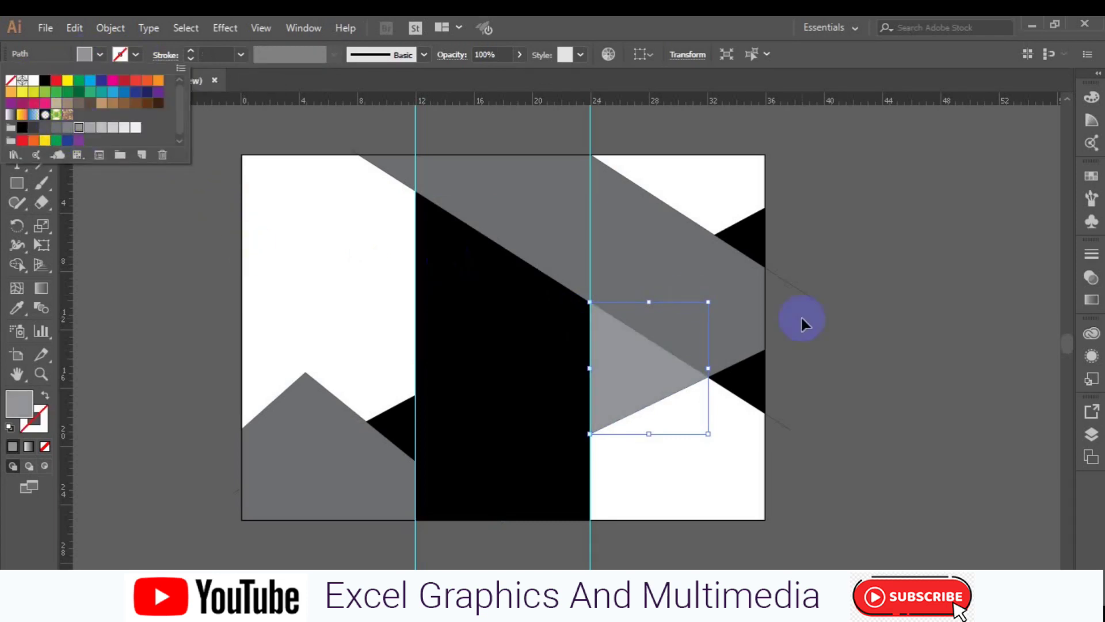
- Eyedropper the light grey onto the small triangle by the mountain, then deselect
click(397, 437)
click(11, 311)
click(474, 325)
click(617, 357)
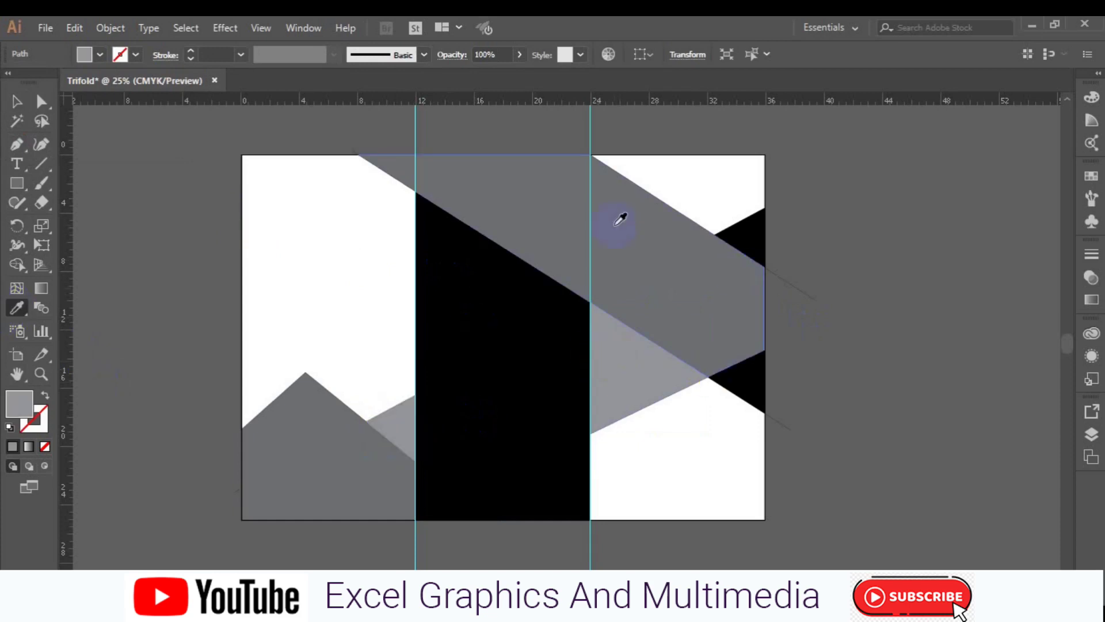
click(16, 101)
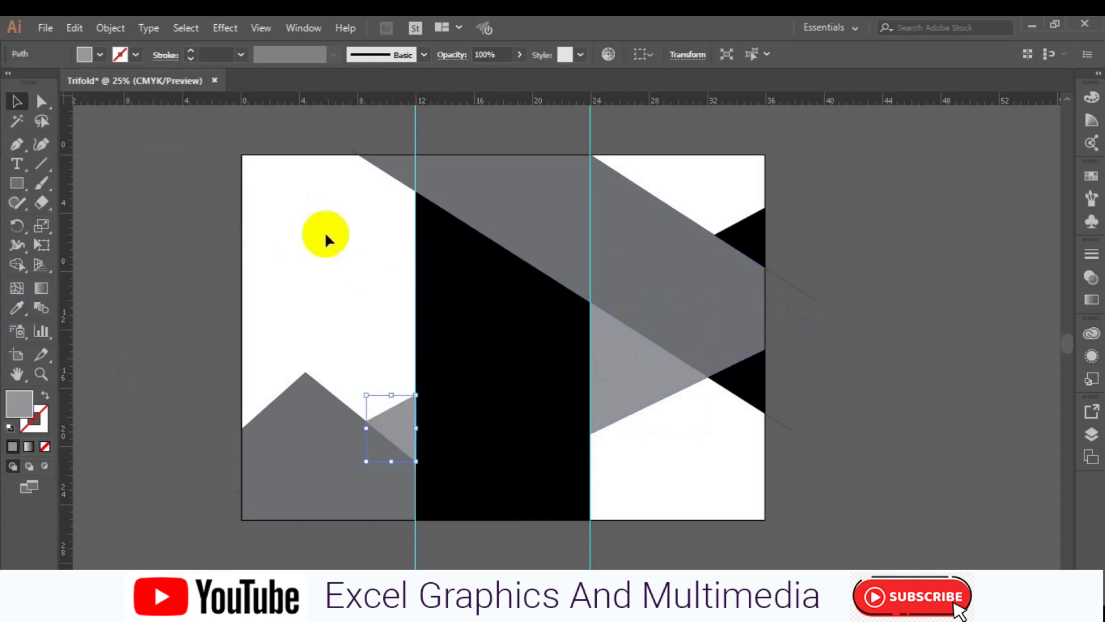
click(813, 300)
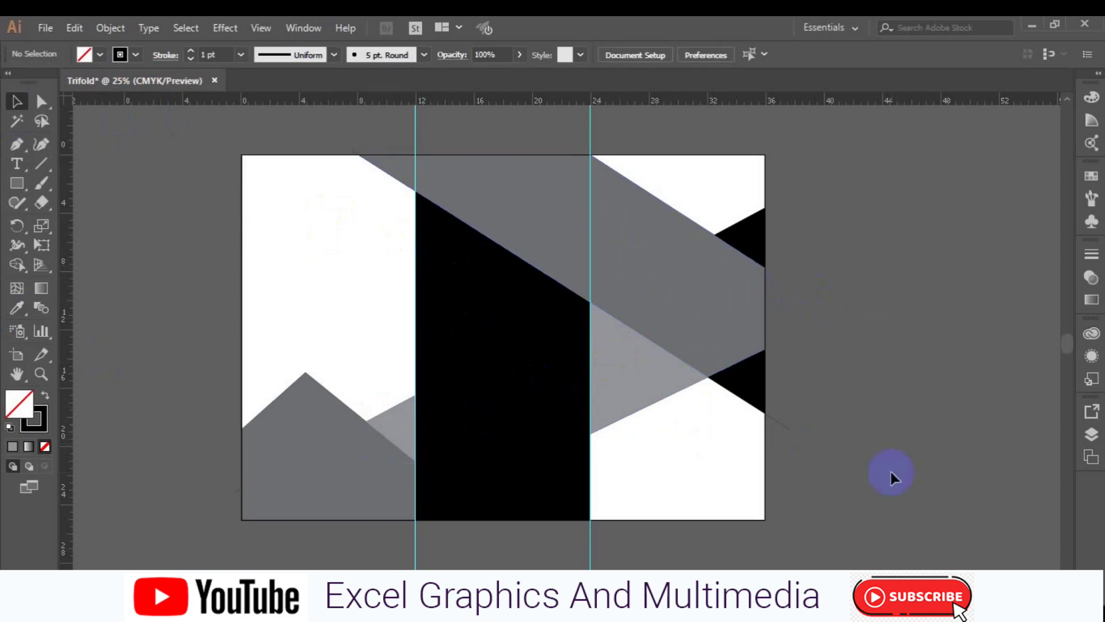
- Start File > Place and navigate into the freepik stockpoto folder
click(45, 28)
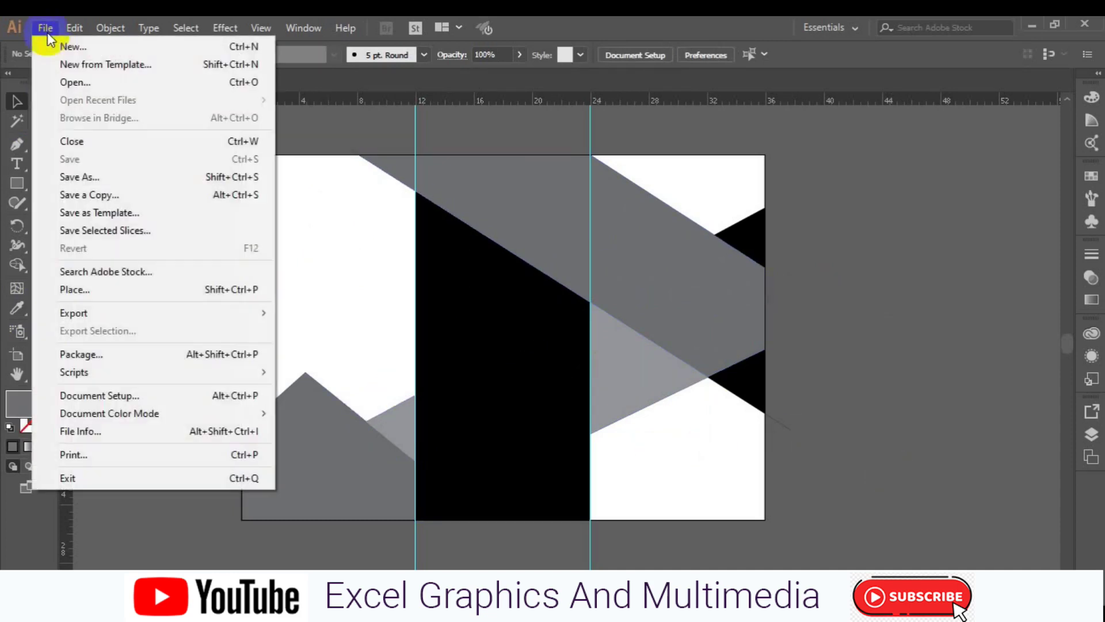
click(136, 294)
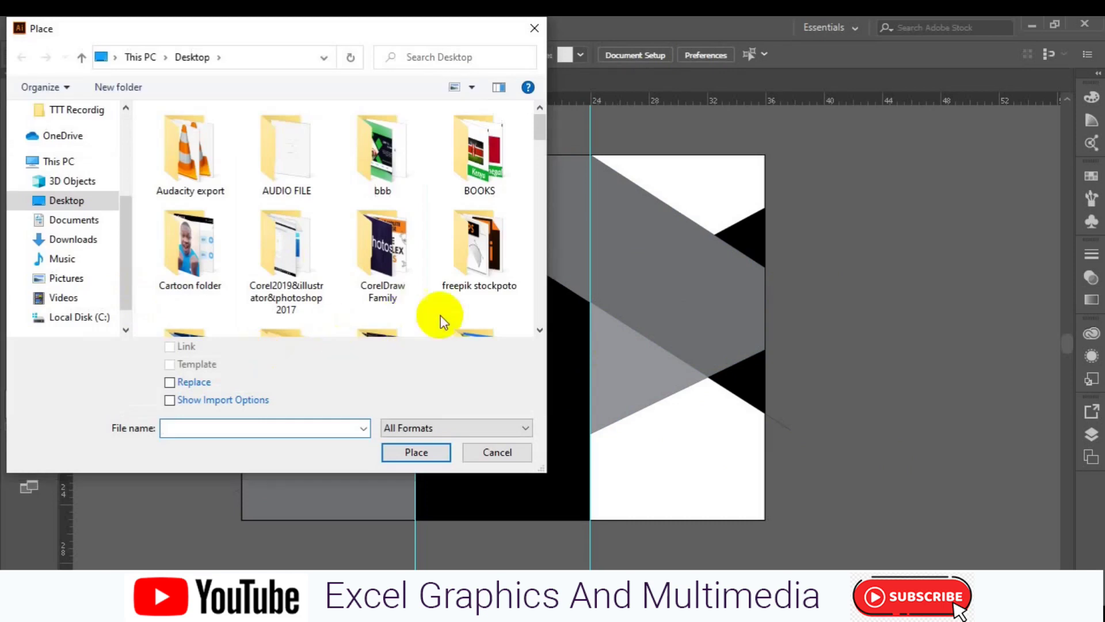
click(493, 281)
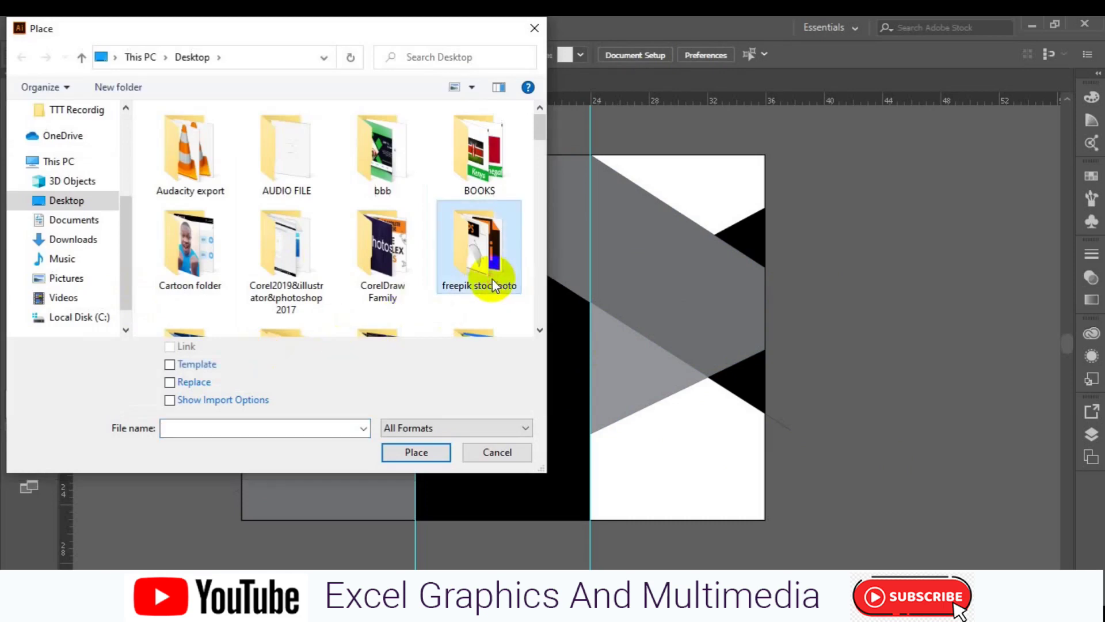
click(492, 282)
click(540, 331)
click(540, 331)
click(540, 331)
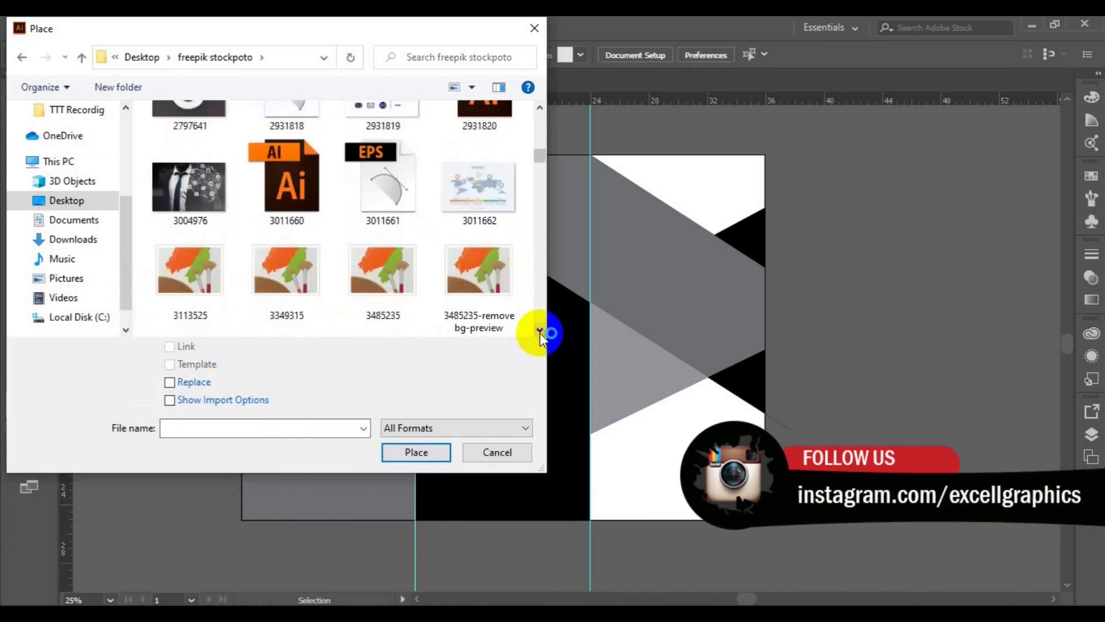
click(540, 331)
click(540, 331)
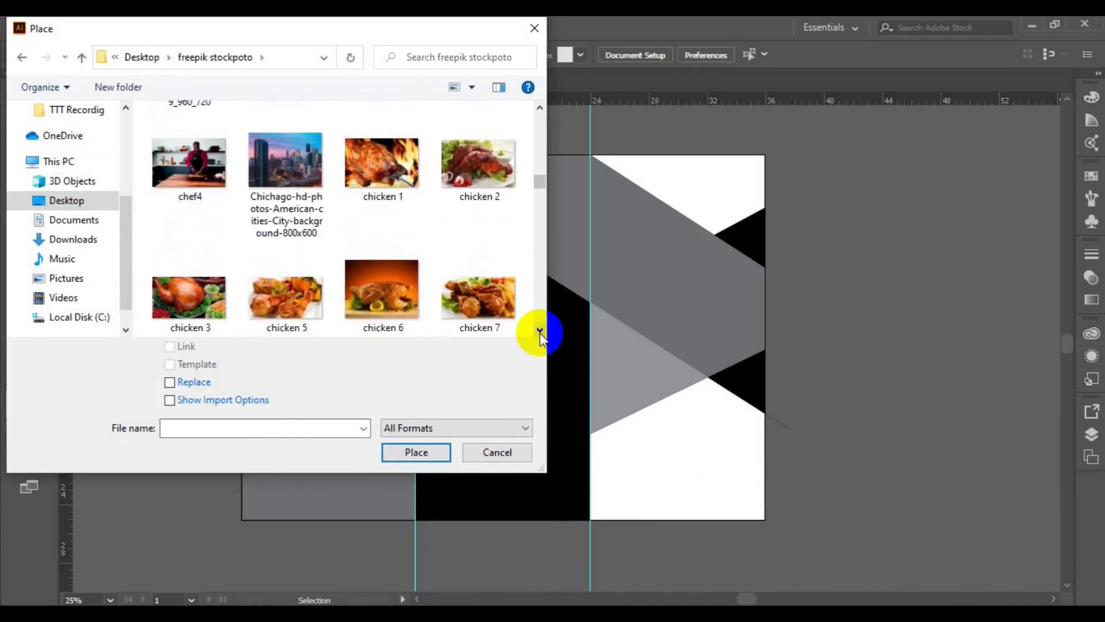
- Select city-wallpaper-7 and entrepreneur-593371_960_720 and place them
click(540, 332)
click(388, 173)
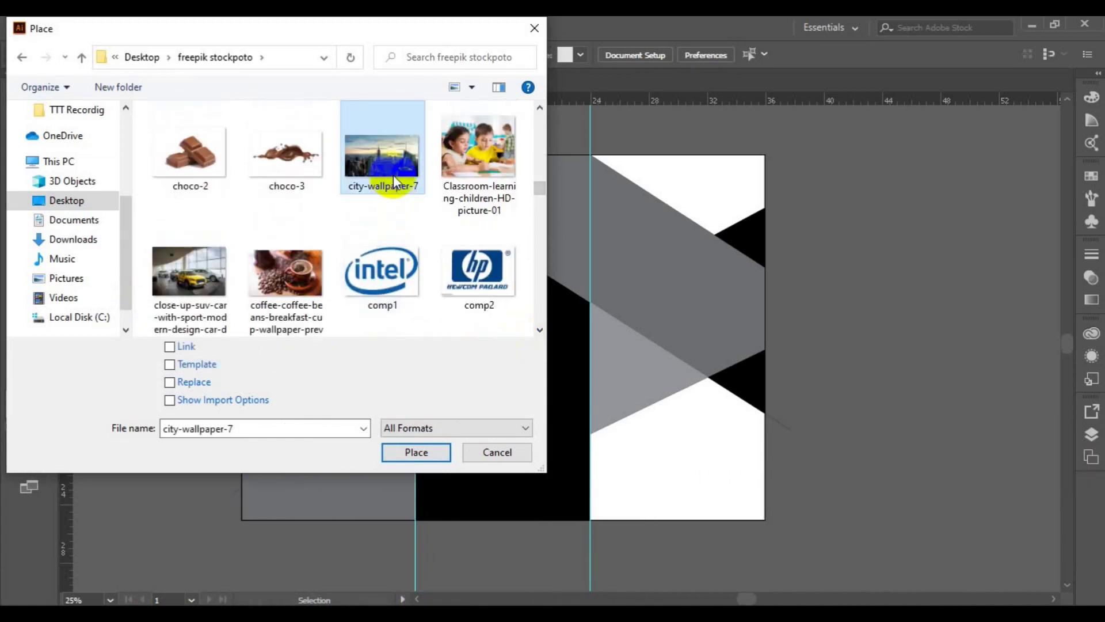
click(541, 331)
click(541, 331)
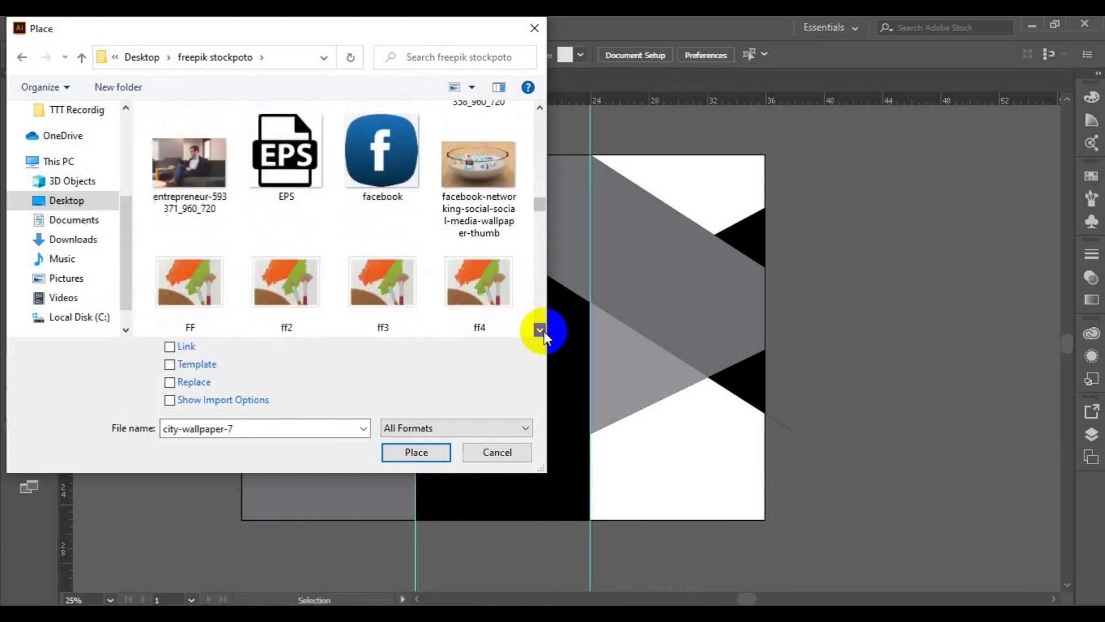
ctrl+click(206, 196)
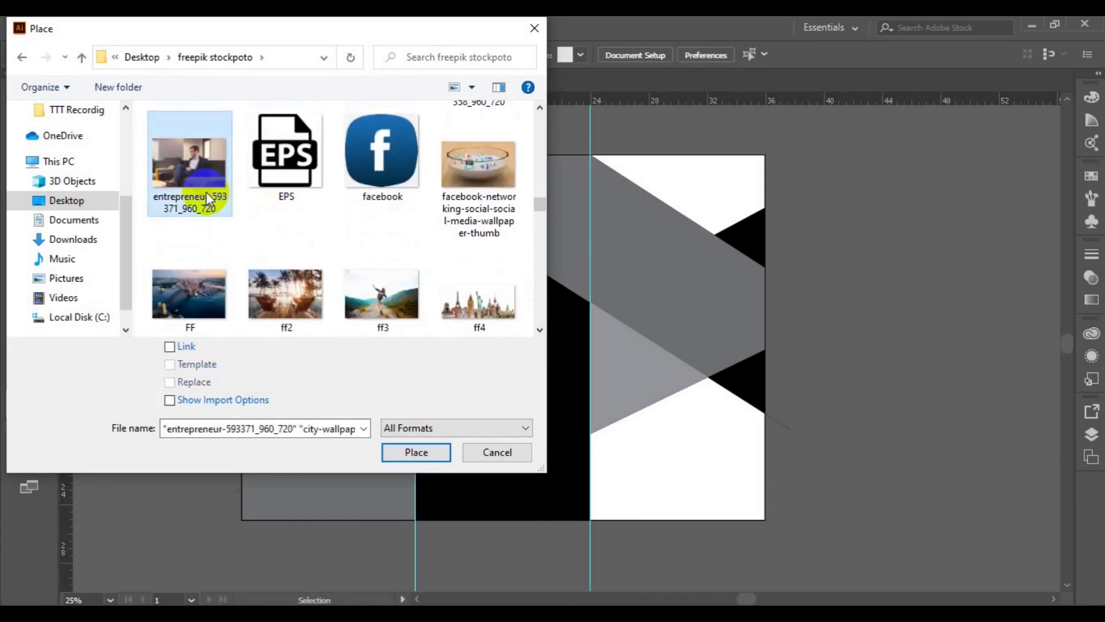
click(417, 452)
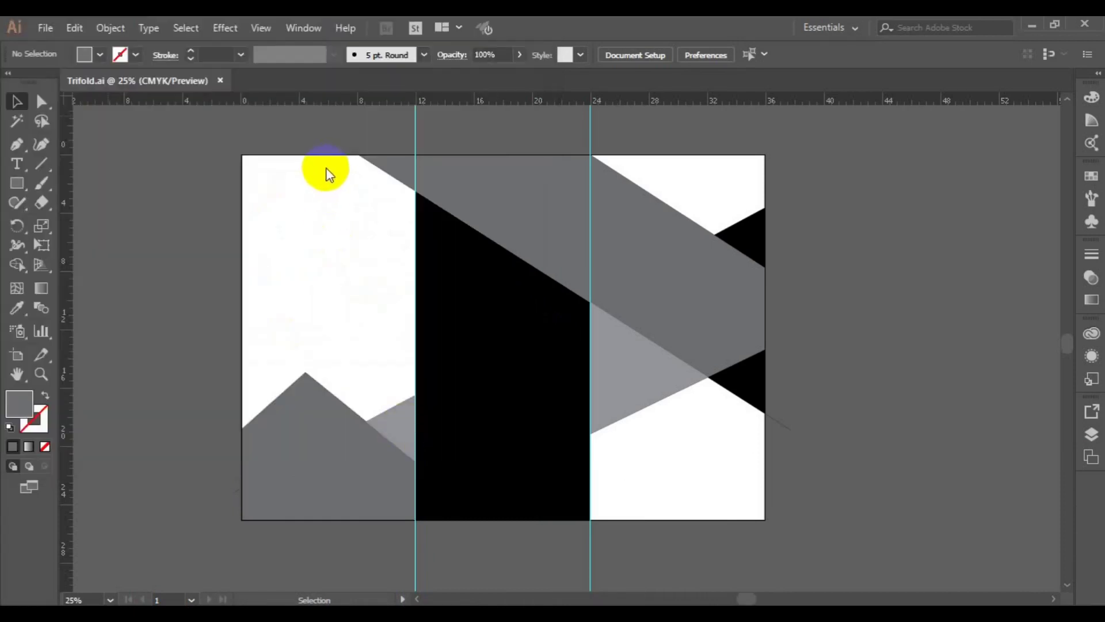
- Drag the city skyline photo across the upper artboard and the sofa photo at lower left
mouse_move(278, 153)
mouse_down()
mouse_move(885, 459)
mouse_move(887, 430)
mouse_up()
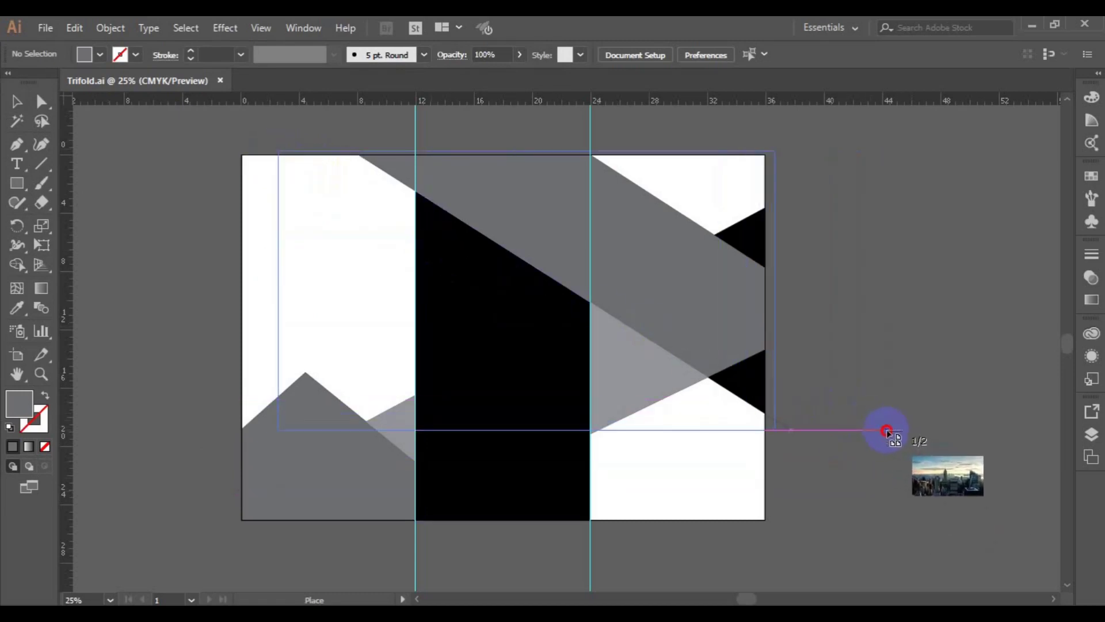
drag(887, 431, 885, 430)
drag(195, 373, 481, 531)
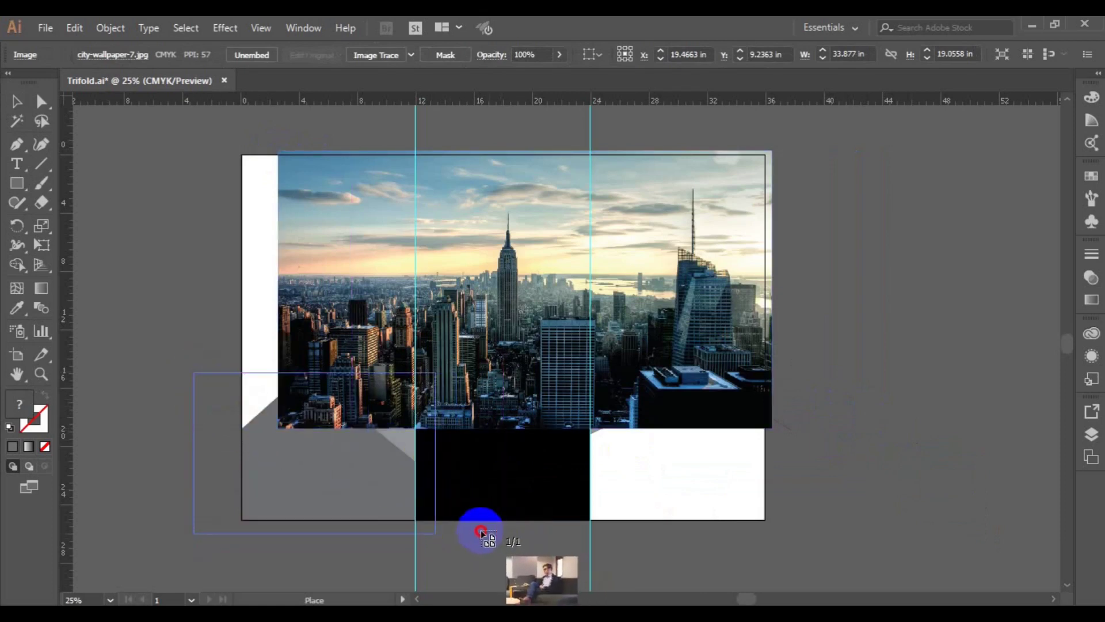
drag(482, 530, 468, 521)
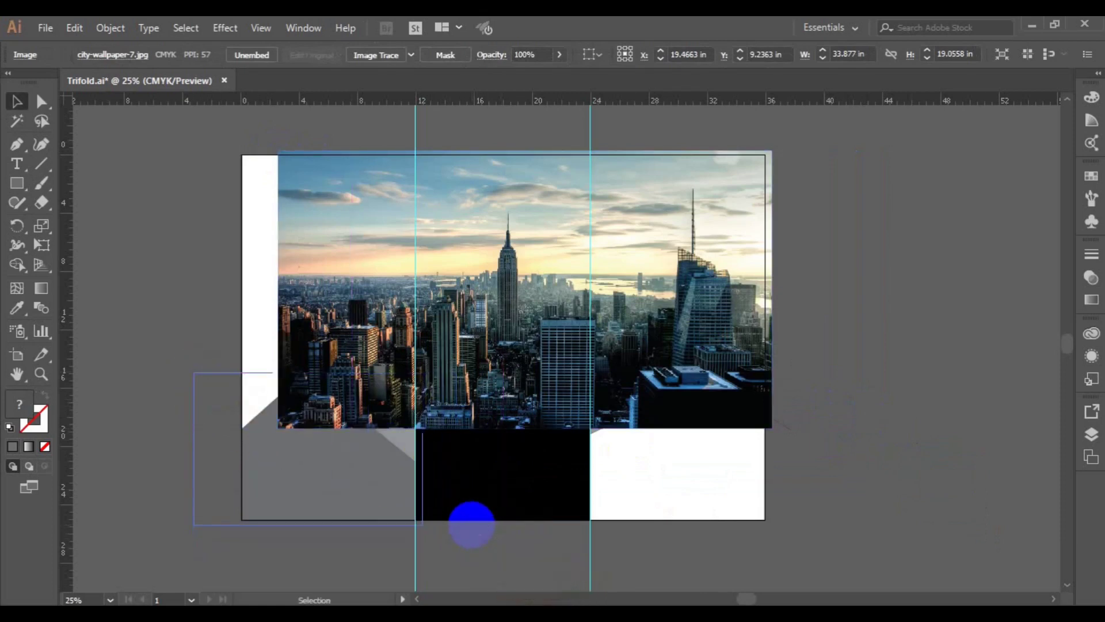
right_click(544, 370)
mouse_move(589, 483)
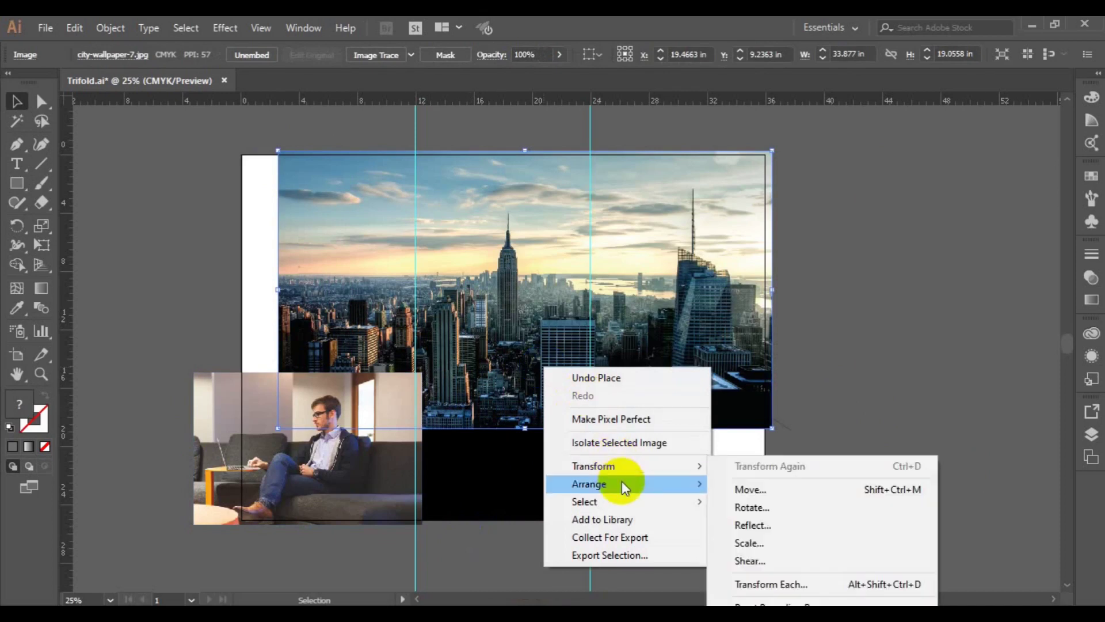
- Send the city photo backward, then move, shrink and nudge it up
click(765, 525)
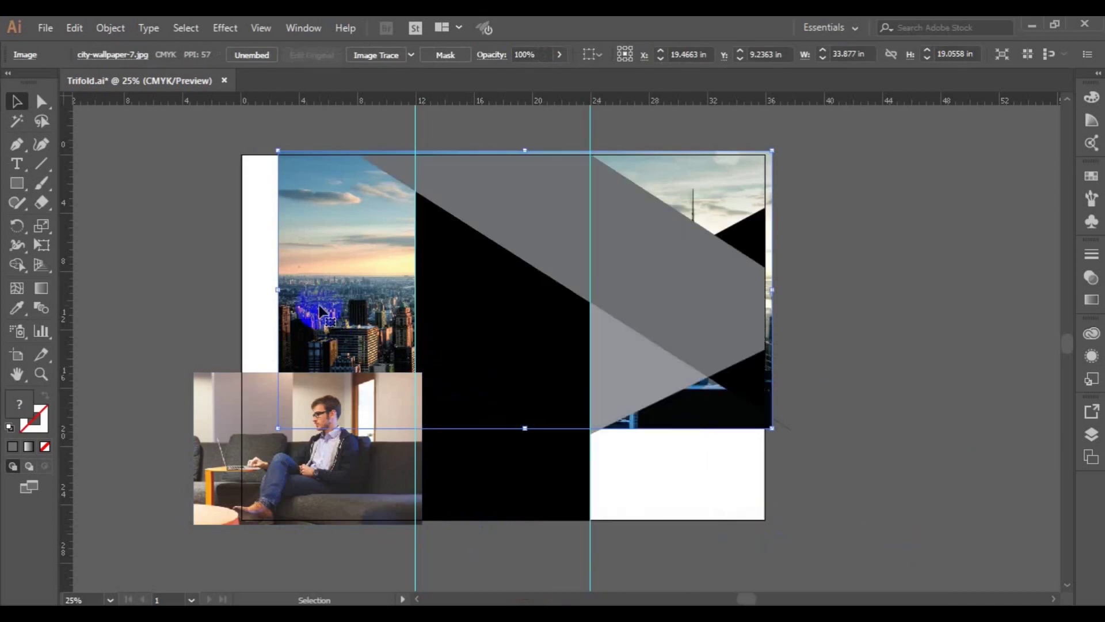
drag(320, 310, 352, 301)
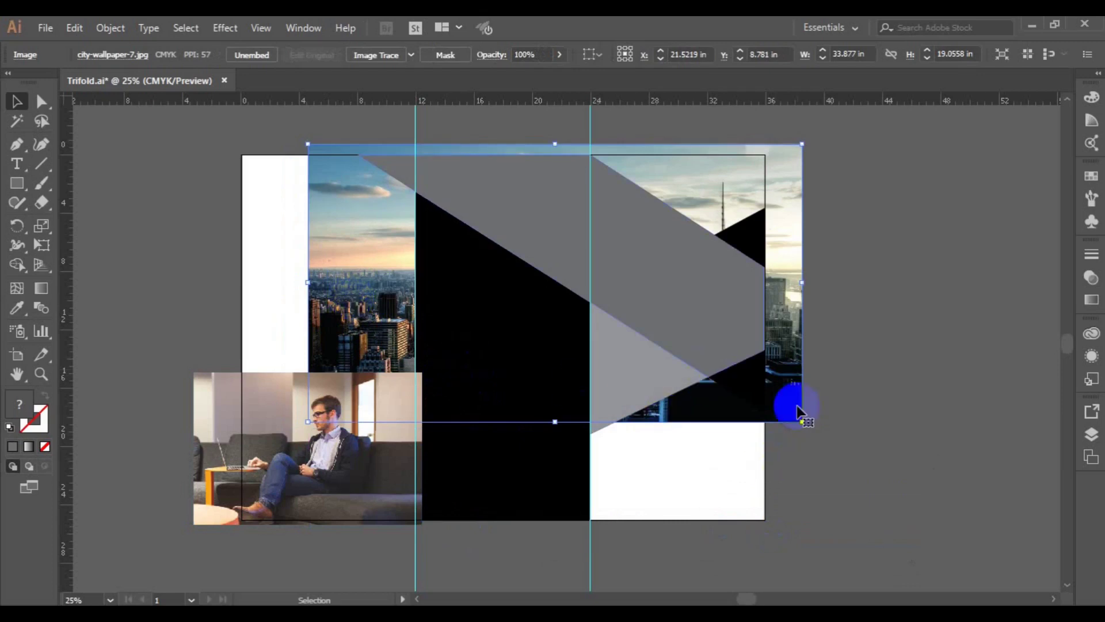
drag(796, 420, 778, 409)
key(Up)
key(Up)
key(Up)
key(Up)
key(Up)
key(Up)
key(Up)
key(Up)
key(Up)
key(Up)
key(Up)
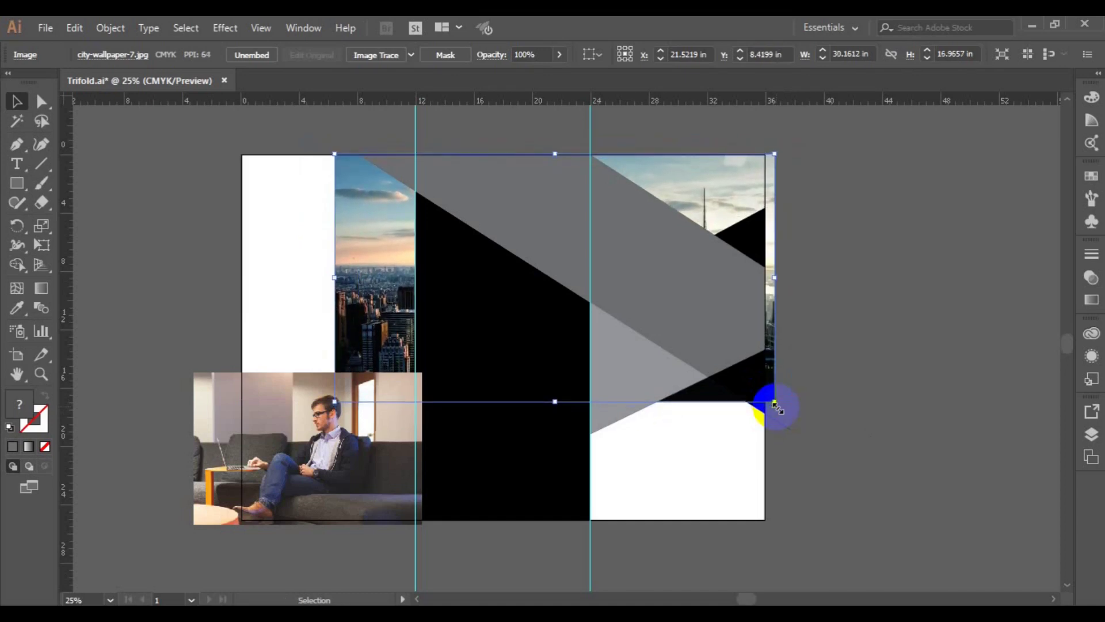
- Clip the city photo inside the grey diagonal band
right_click(700, 341)
click(760, 455)
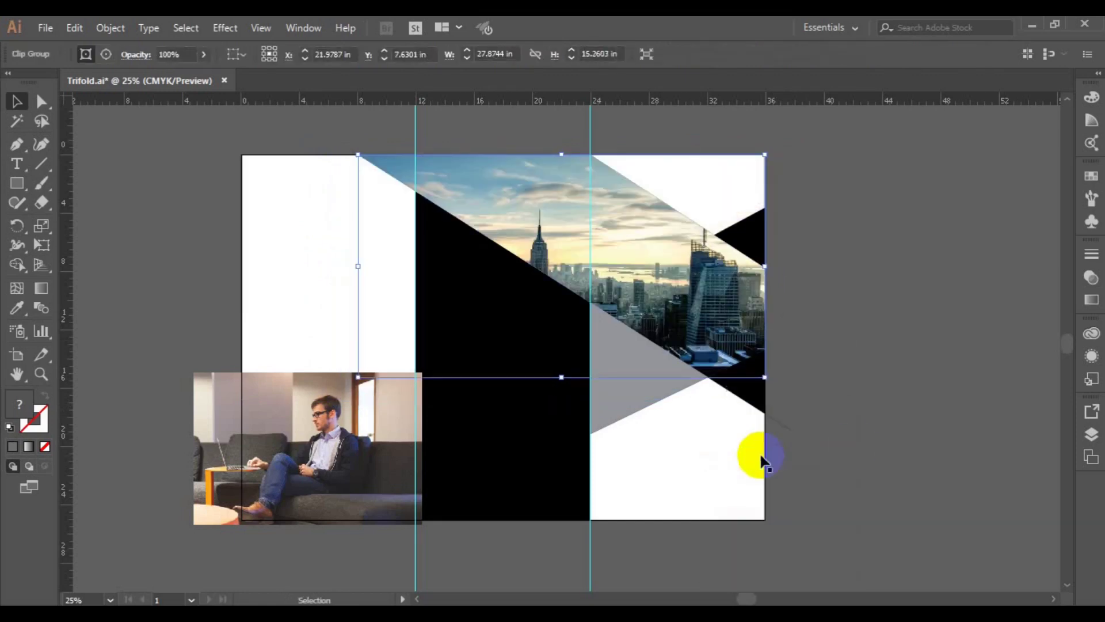
click(822, 375)
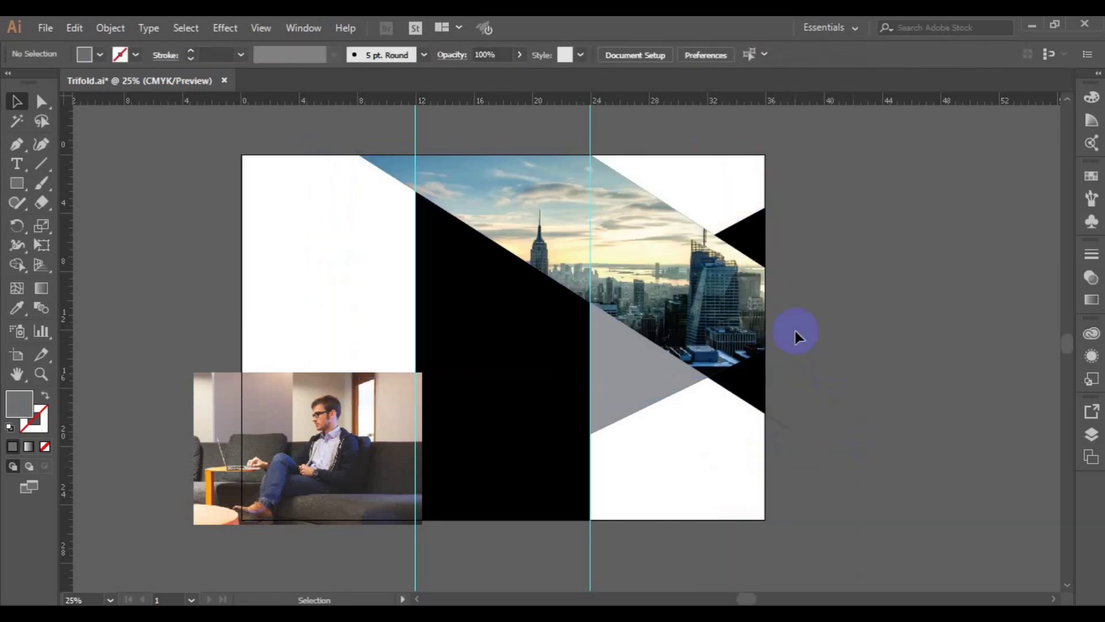
click(710, 311)
- Undo the clipping mask, nudge the objects, and reselect the city photo alone
key(ctrl+z)
click(391, 297)
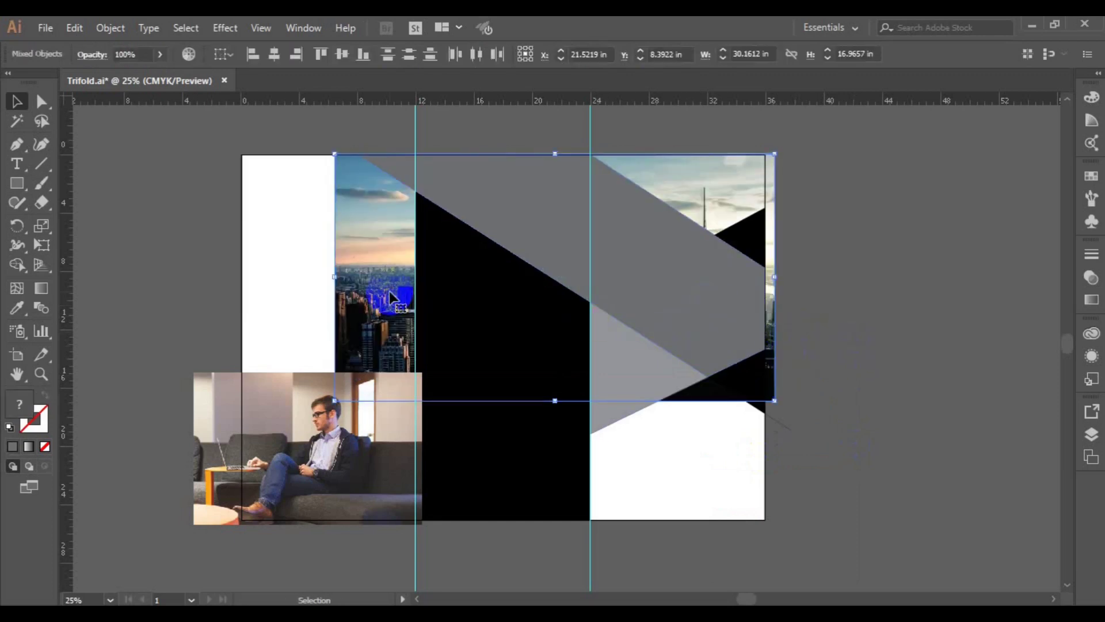
key(Up)
key(Up)
key(Up)
key(Up)
key(Up)
key(Up)
key(Up)
key(Up)
key(Up)
key(Up)
key(Up)
key(Up)
key(Up)
key(Up)
key(Up)
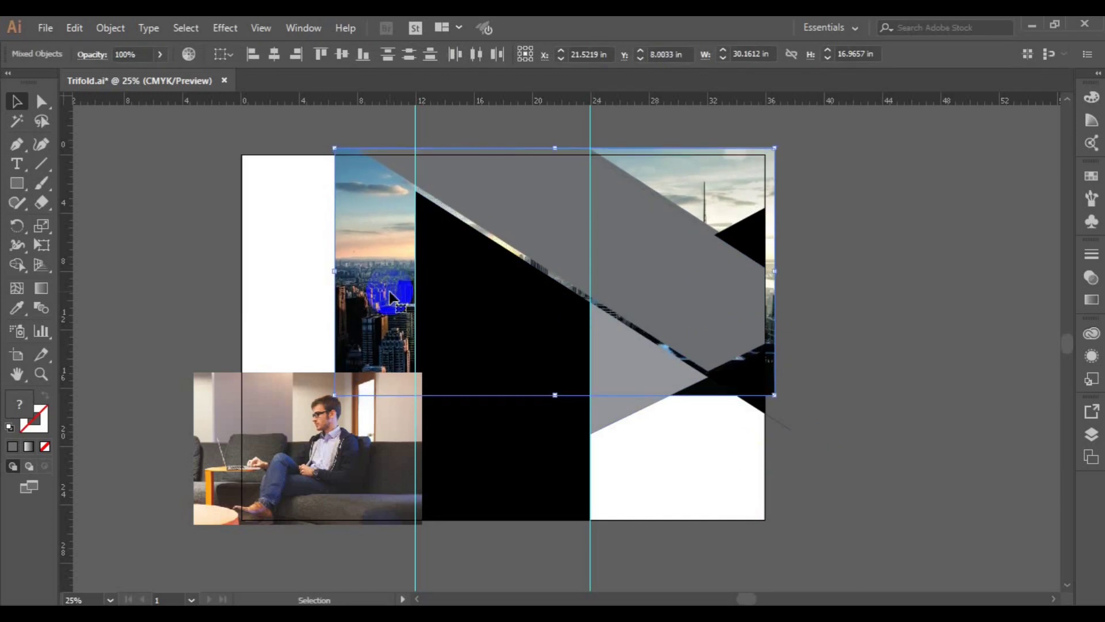
key(Down)
key(Down)
key(Down)
key(Down)
key(Down)
key(Down)
key(Down)
key(Down)
key(Down)
key(Down)
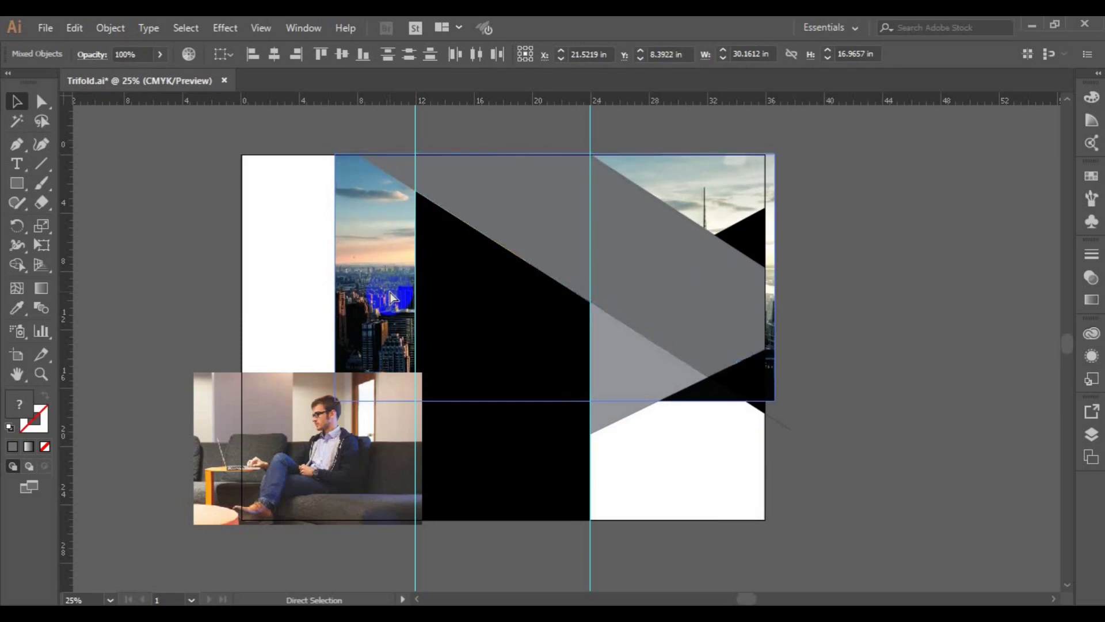
click(389, 297)
click(481, 247)
click(327, 257)
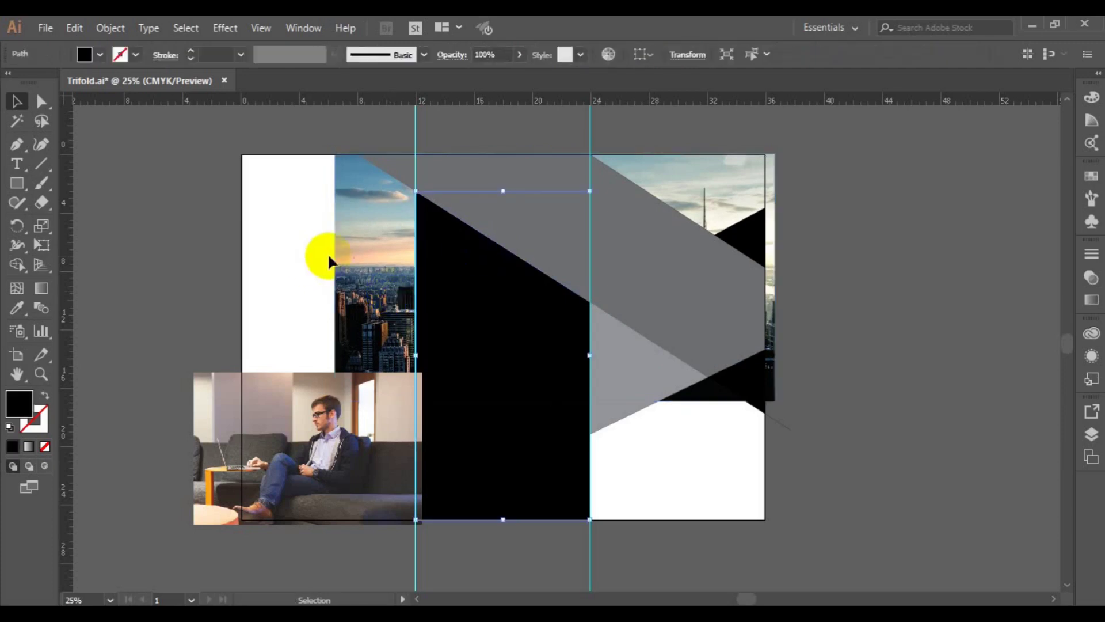
click(342, 268)
- Shift the city photo up, resize it slightly, and clip it into the grey band again
key(Up)
key(Up)
key(Up)
key(Up)
key(Up)
key(Up)
key(Up)
key(Up)
key(Up)
key(Up)
key(Up)
key(Up)
key(Up)
key(Up)
key(Up)
key(Up)
key(Up)
key(Up)
key(Up)
key(Up)
key(Up)
key(Up)
key(Up)
key(Up)
key(Up)
key(Up)
key(Up)
key(Up)
key(Up)
key(Up)
key(Up)
key(Up)
key(Up)
key(Up)
key(Up)
key(Up)
key(Up)
key(Up)
key(Up)
key(Up)
key(Up)
key(Up)
key(Up)
key(Up)
key(Up)
key(Up)
key(Up)
key(Up)
key(Up)
key(Up)
key(Up)
key(Up)
key(Up)
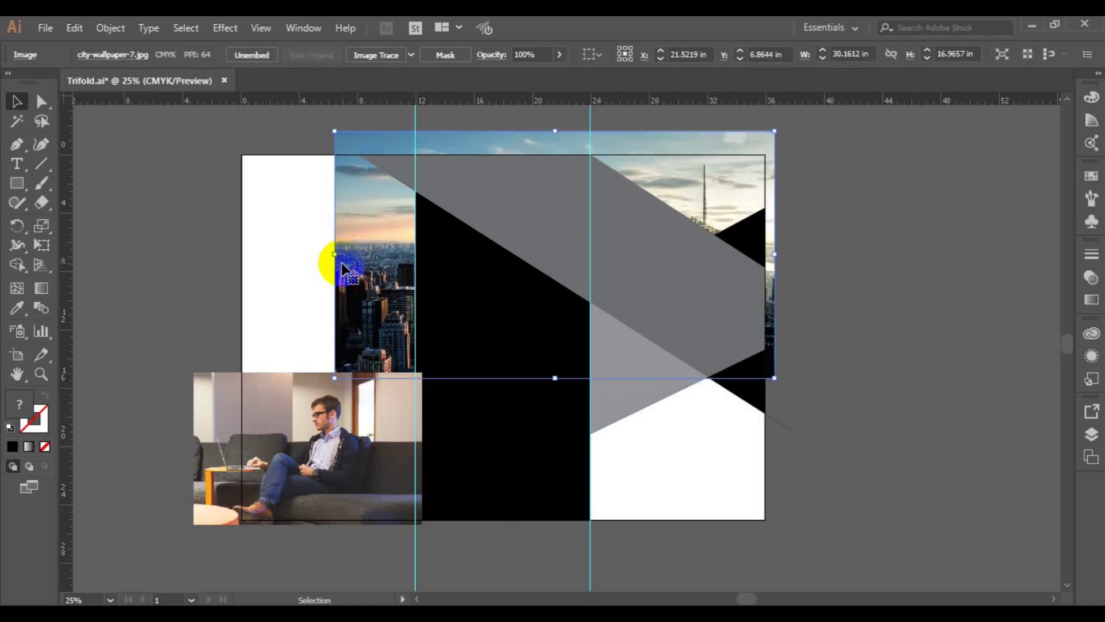
key(Up)
key(Up)
drag(776, 381, 771, 378)
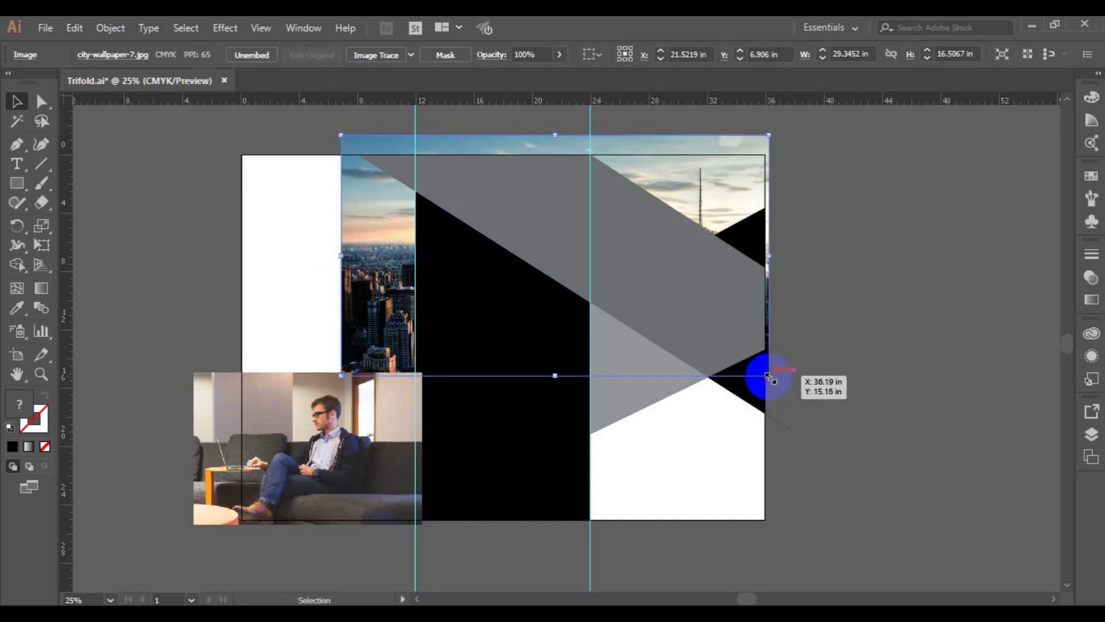
right_click(709, 327)
click(771, 443)
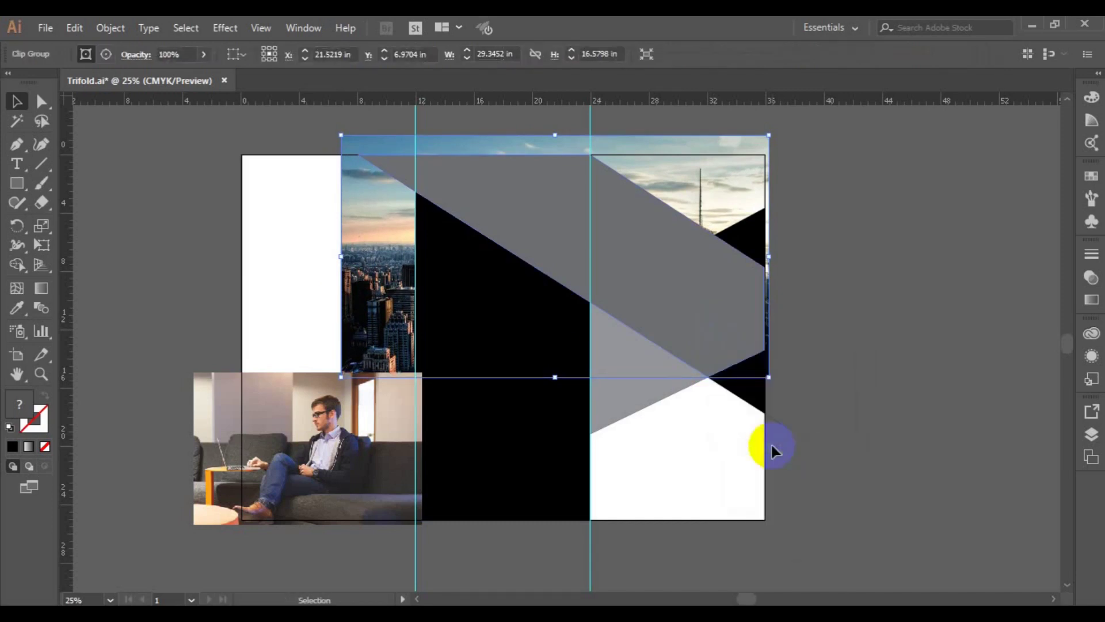
click(855, 413)
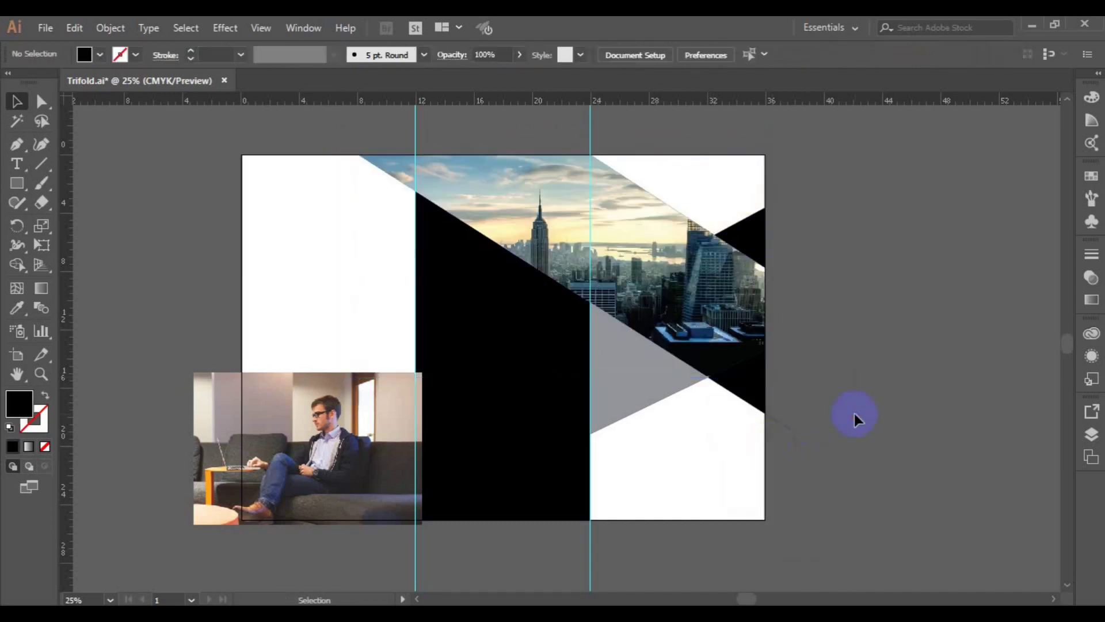
click(329, 441)
- Send the sofa photo to the back, make a vertically mirrored copy, and shift it right
right_click(329, 441)
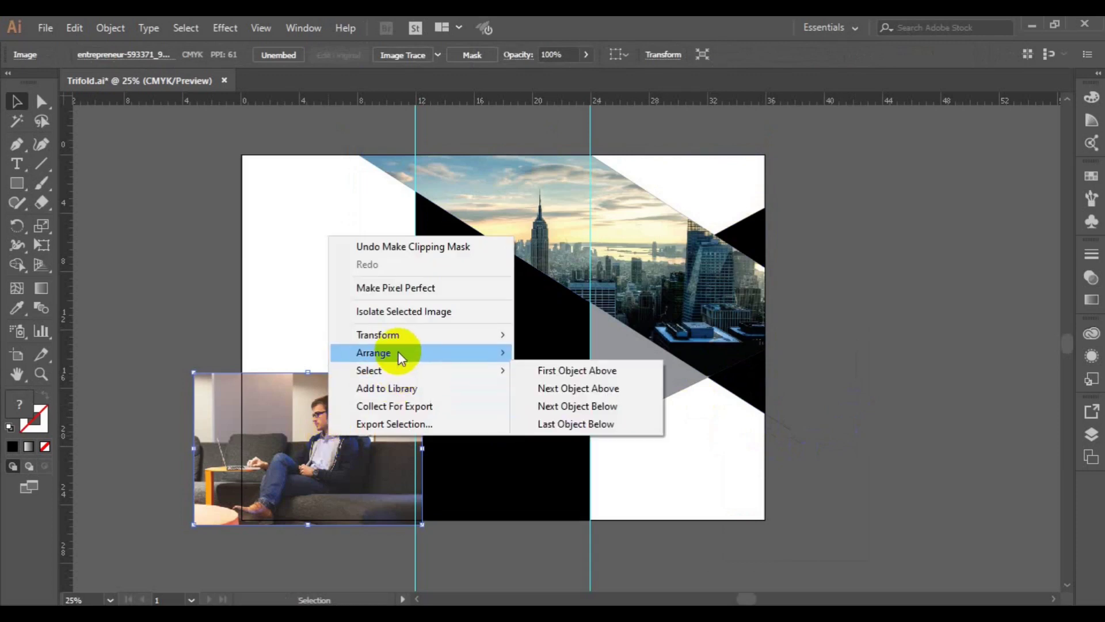
click(556, 405)
right_click(219, 454)
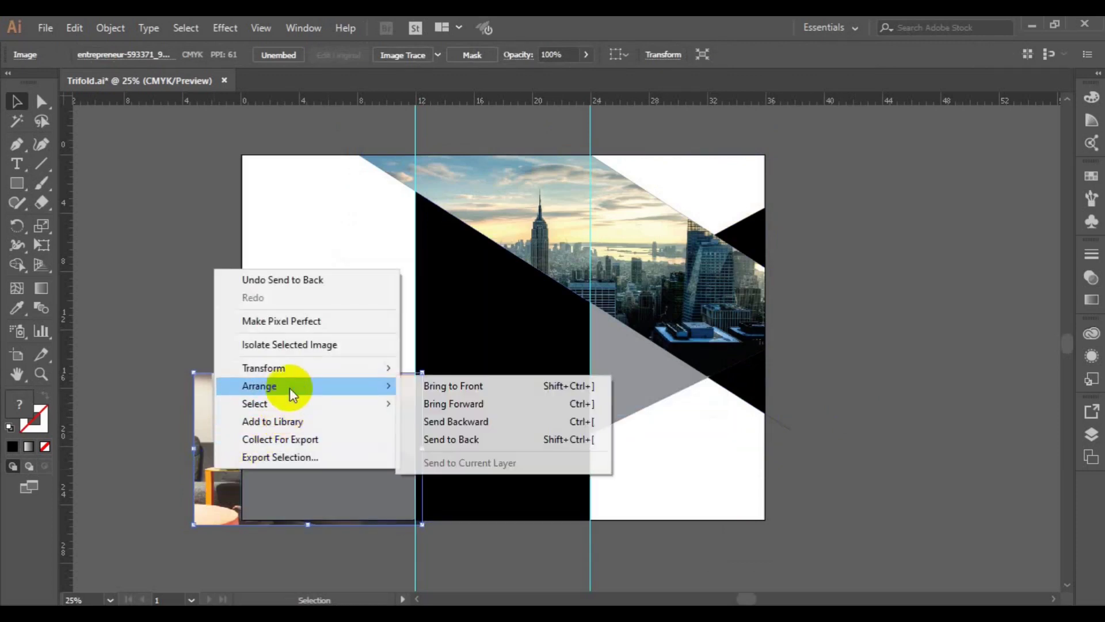
mouse_move(264, 368)
click(454, 420)
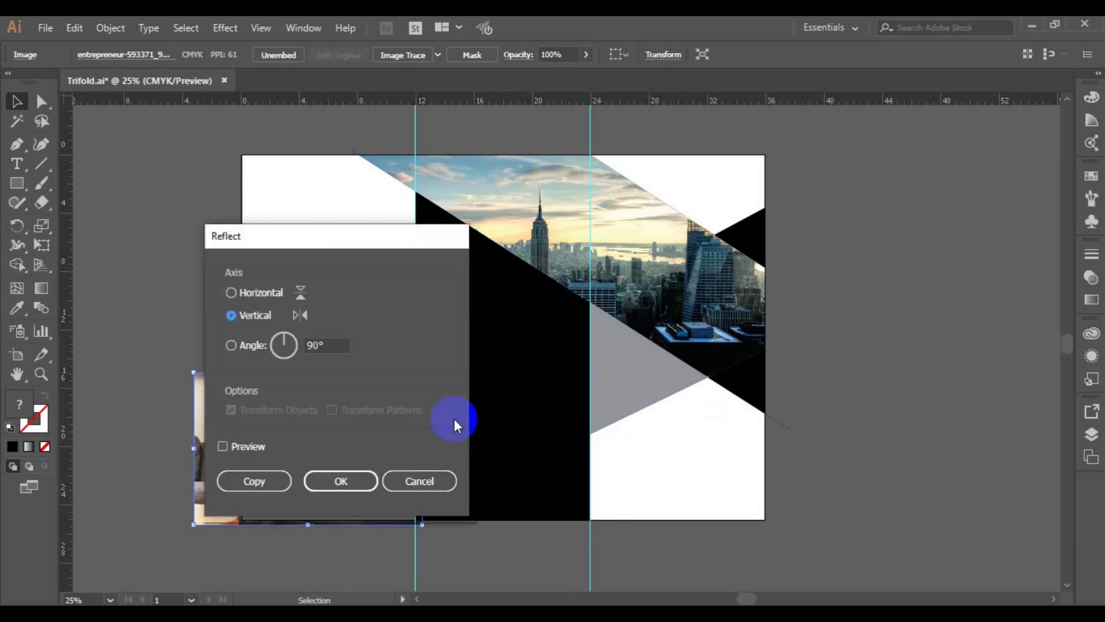
drag(340, 240, 562, 249)
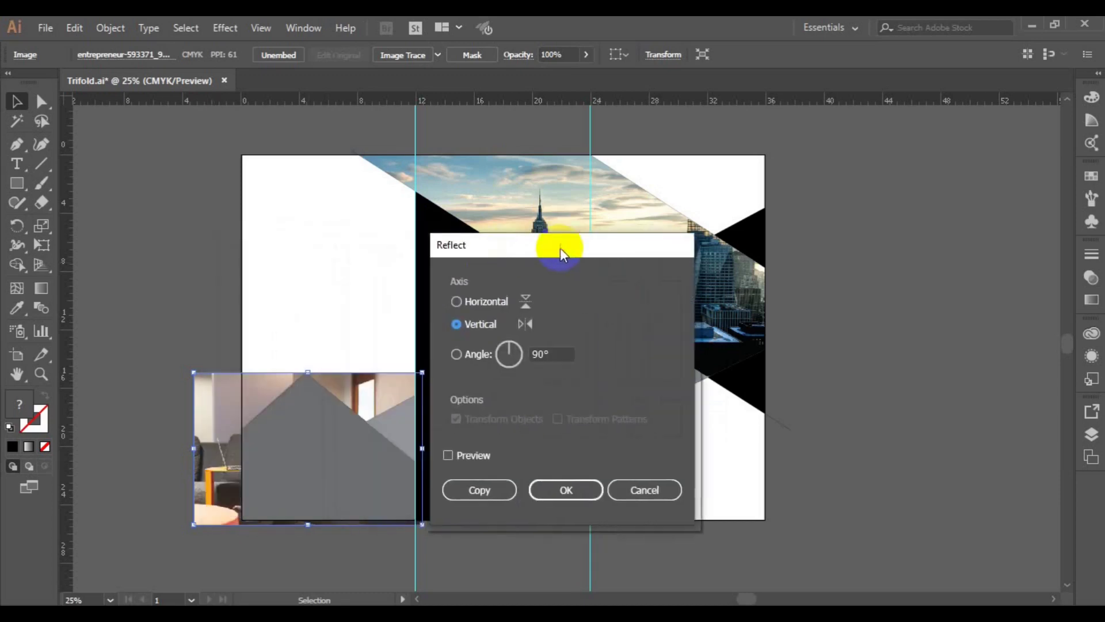
click(447, 456)
click(495, 490)
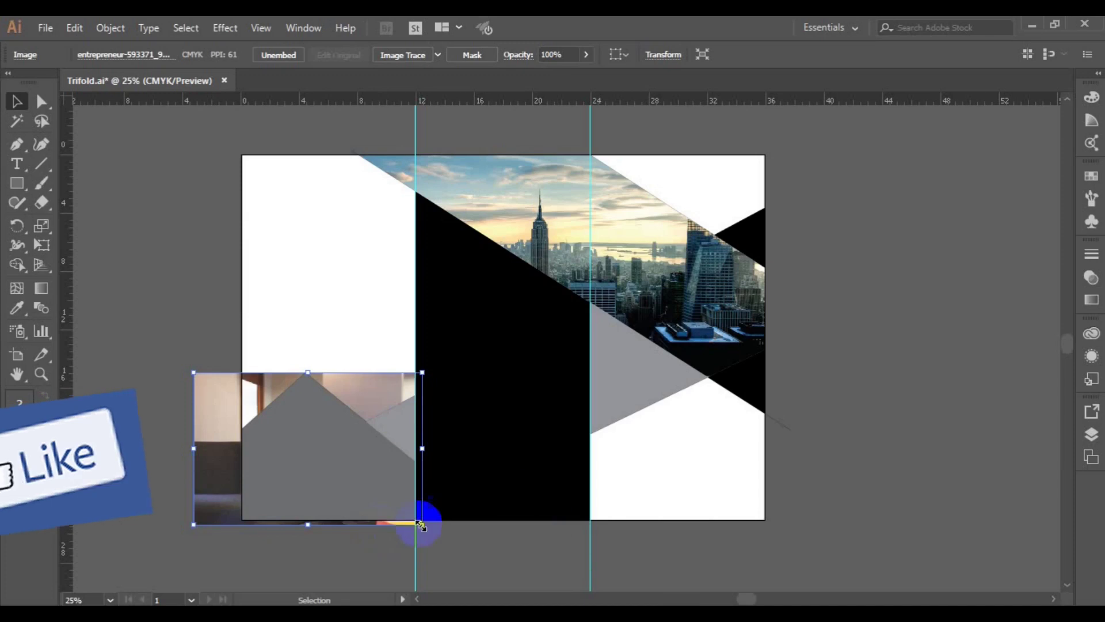
drag(215, 494, 243, 494)
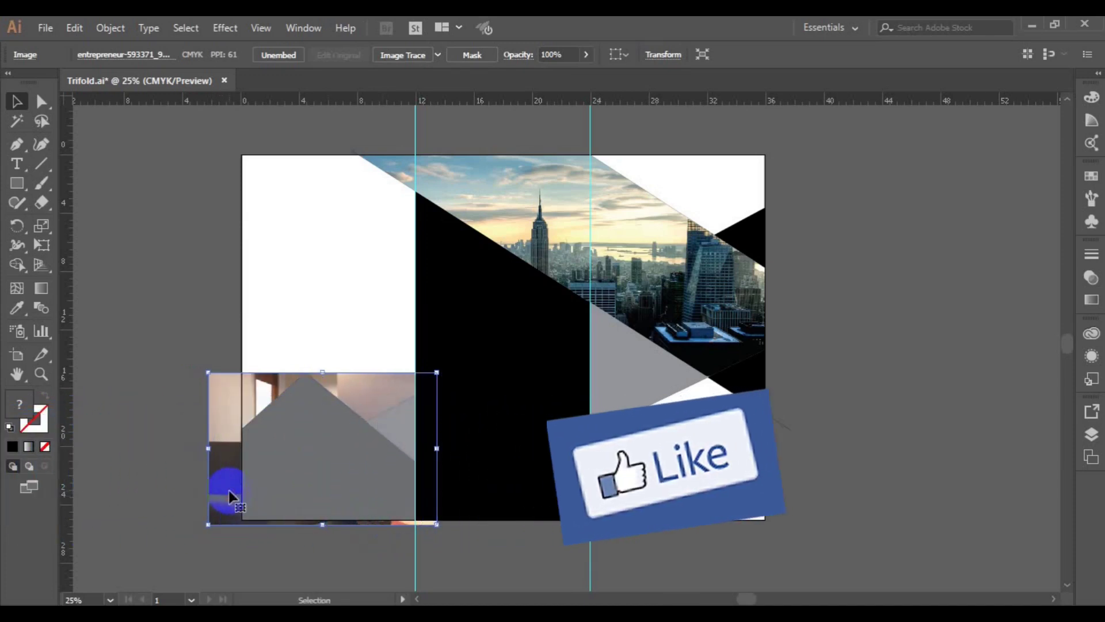
- Clip the sofa photo into the lower-left mountain shape, then deselect
shift+click(299, 487)
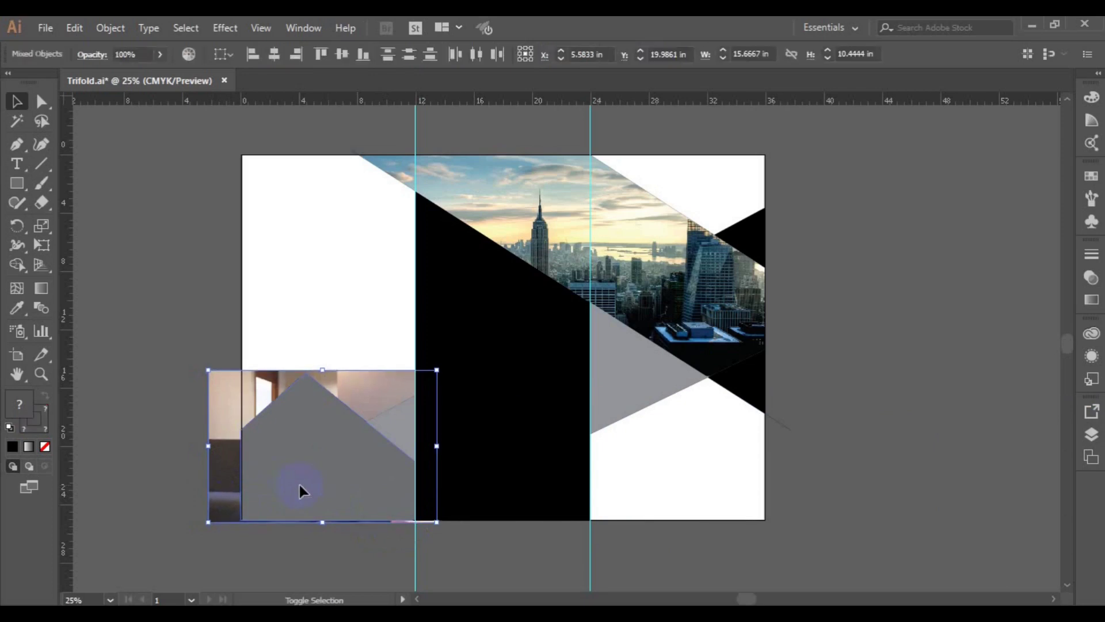
right_click(299, 486)
click(389, 361)
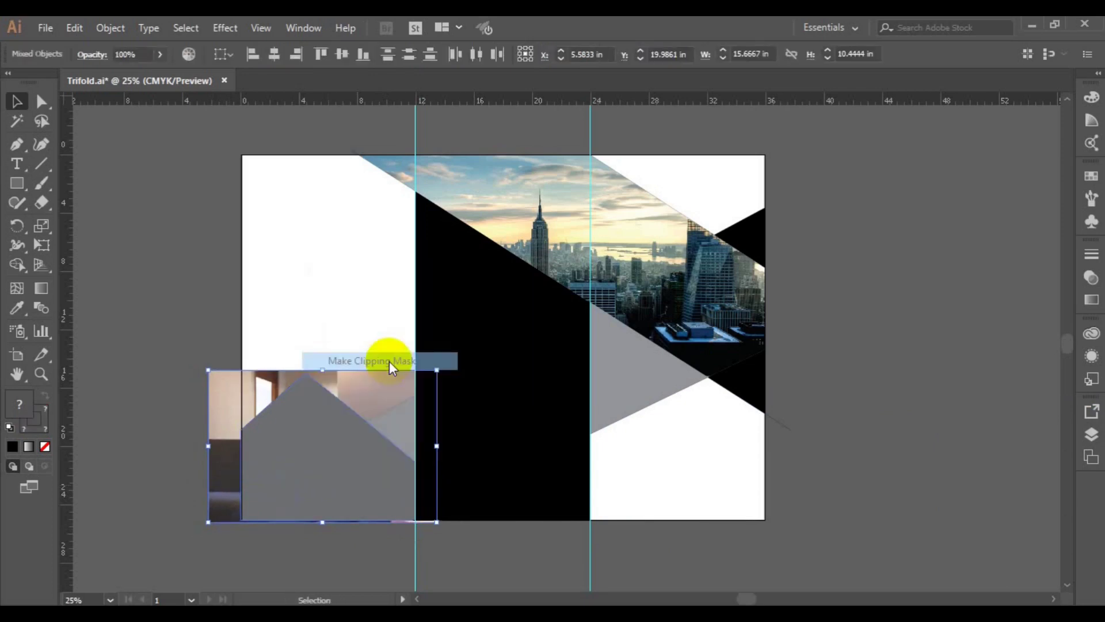
click(862, 445)
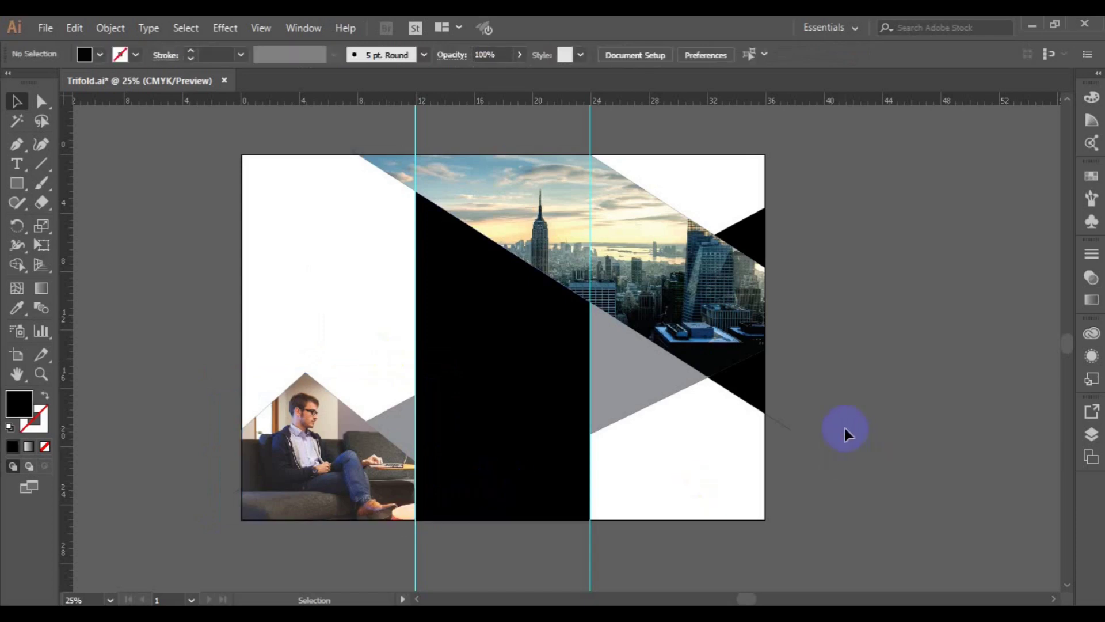
click(652, 395)
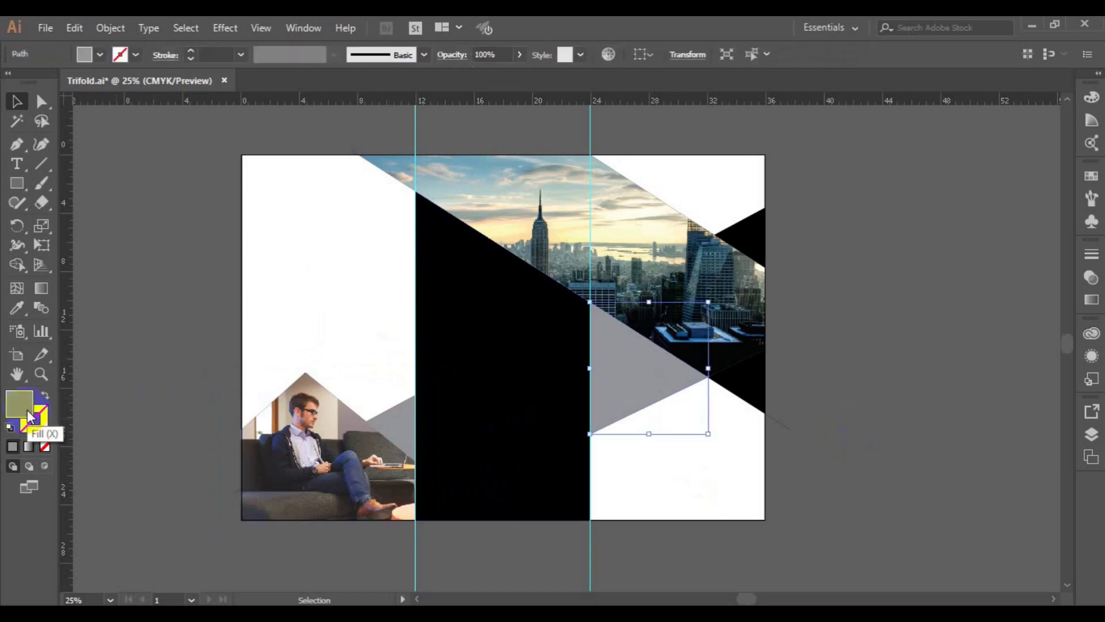
- Fill the right-panel grey triangle with bright cyan 05AEE2
double_click(19, 404)
drag(322, 265, 323, 276)
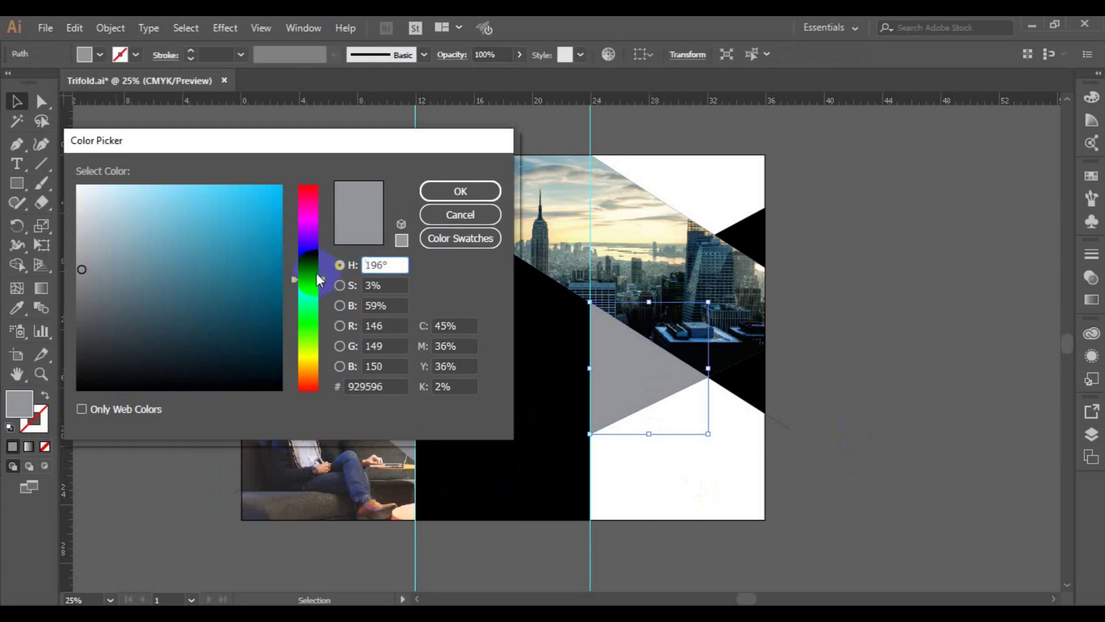
click(277, 208)
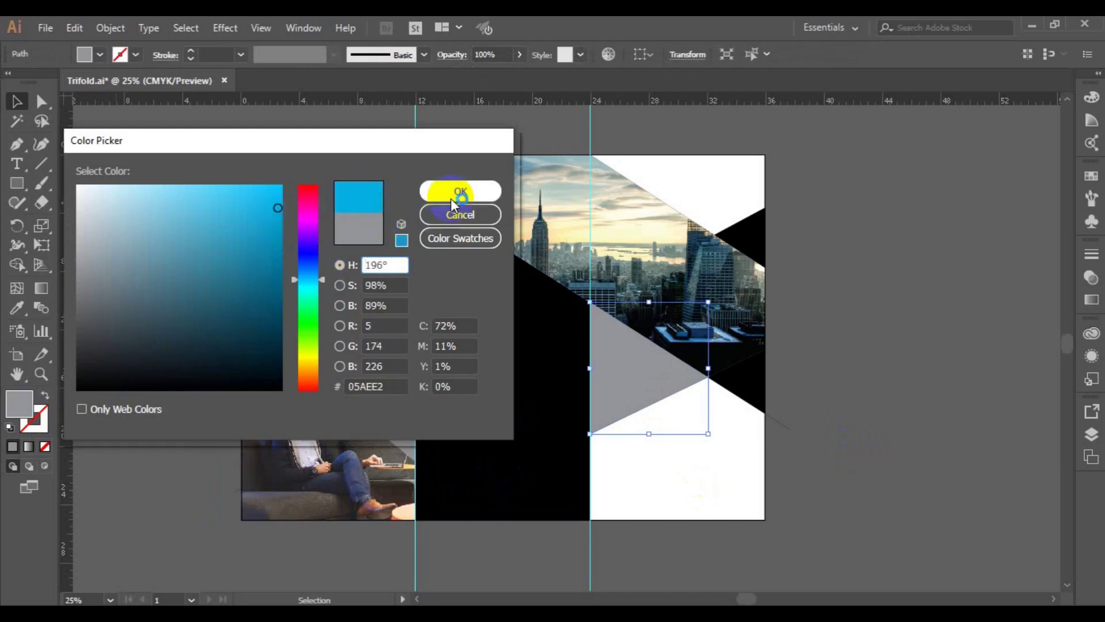
click(451, 196)
click(738, 256)
- Eyedropper the cyan onto the small top-right black triangle
click(572, 330)
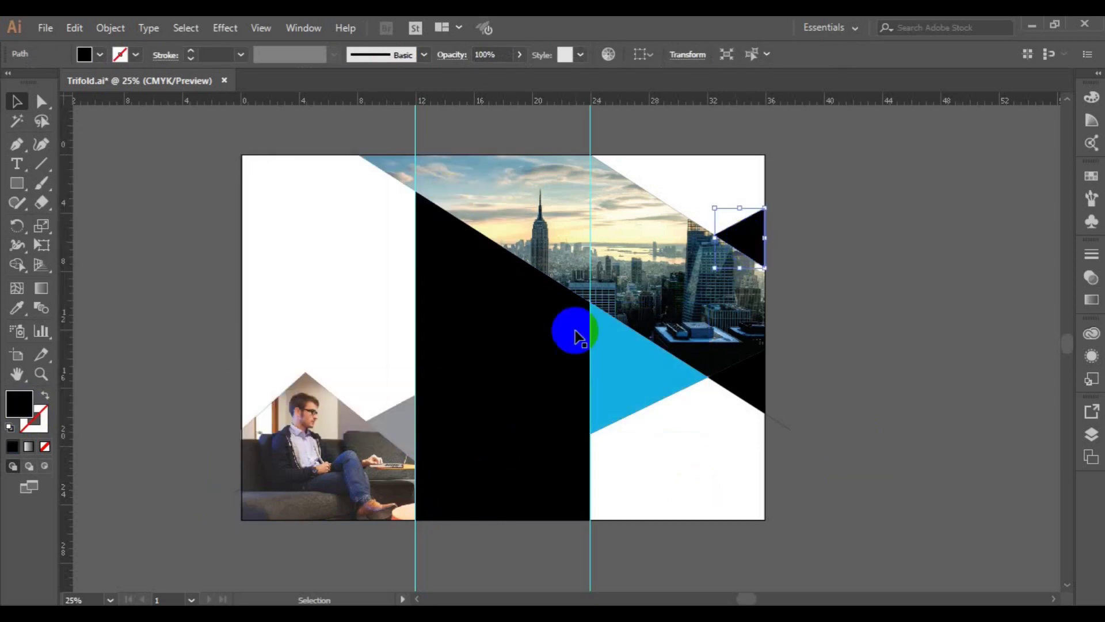
click(16, 308)
click(450, 352)
click(606, 365)
click(16, 102)
- Fill the lower-right triangle with blue around 0099CC and copy it onto the triangle beside the man
click(750, 391)
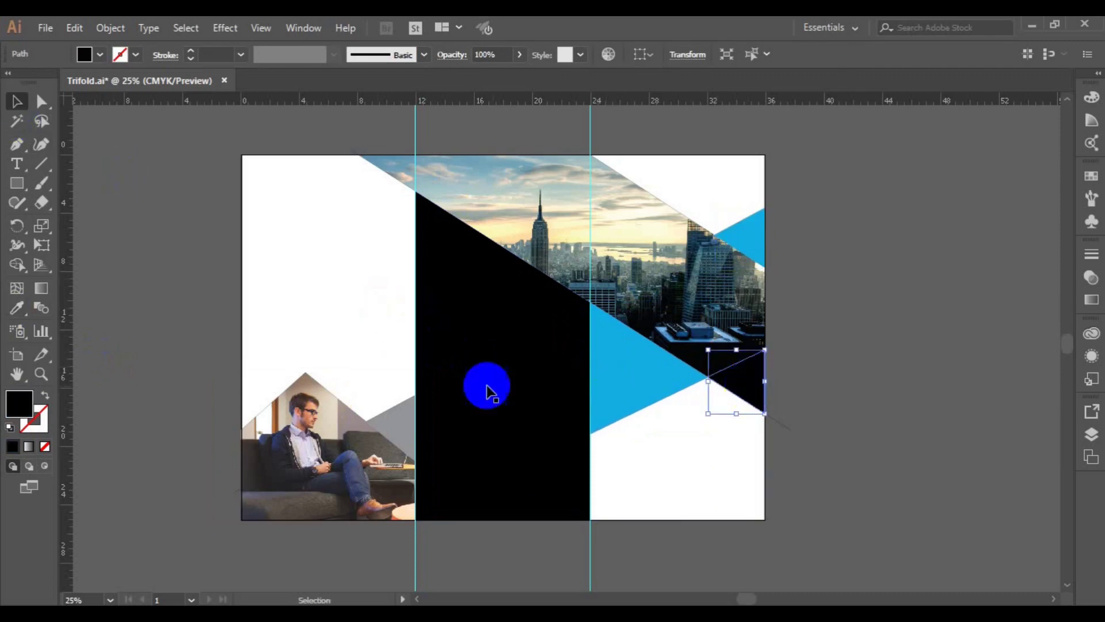
double_click(22, 409)
drag(309, 282, 310, 271)
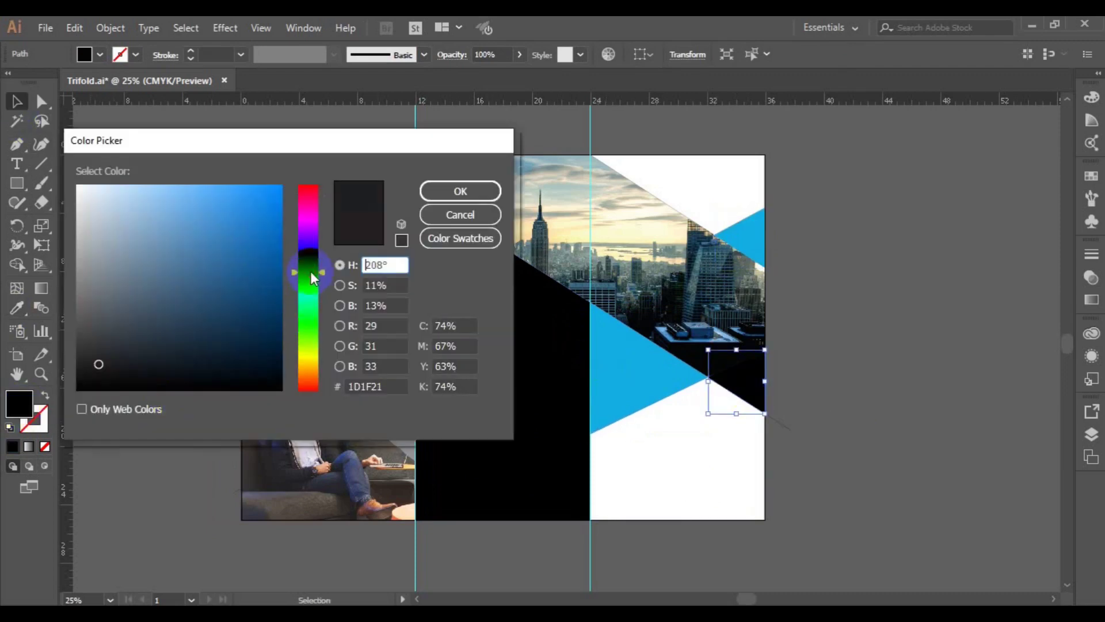
click(275, 224)
click(276, 206)
click(403, 200)
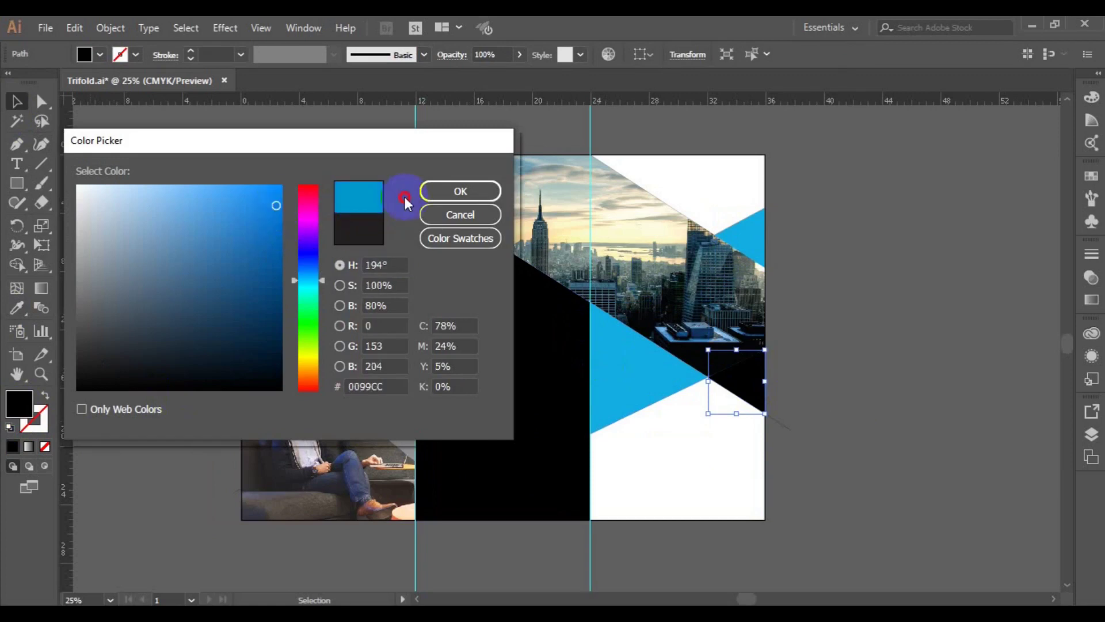
drag(324, 282, 322, 273)
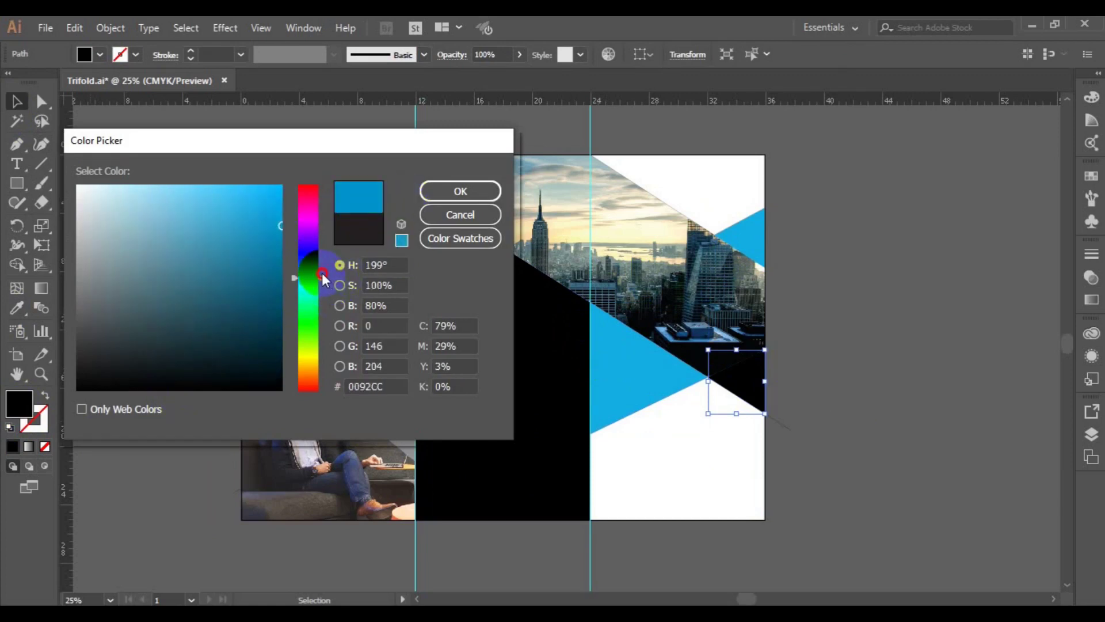
click(470, 190)
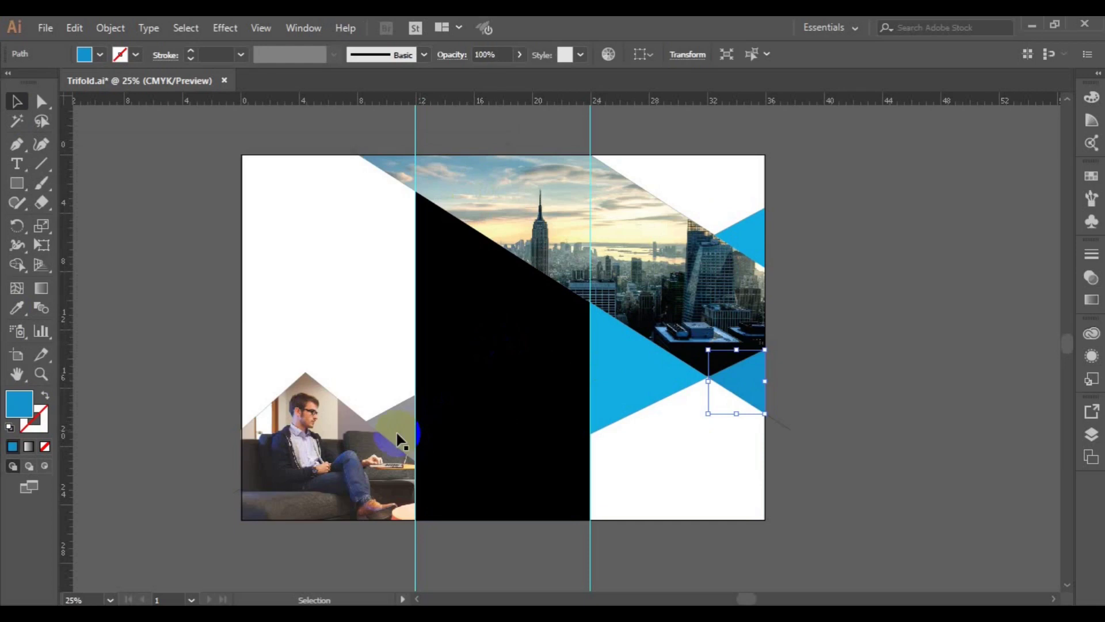
click(397, 436)
click(15, 317)
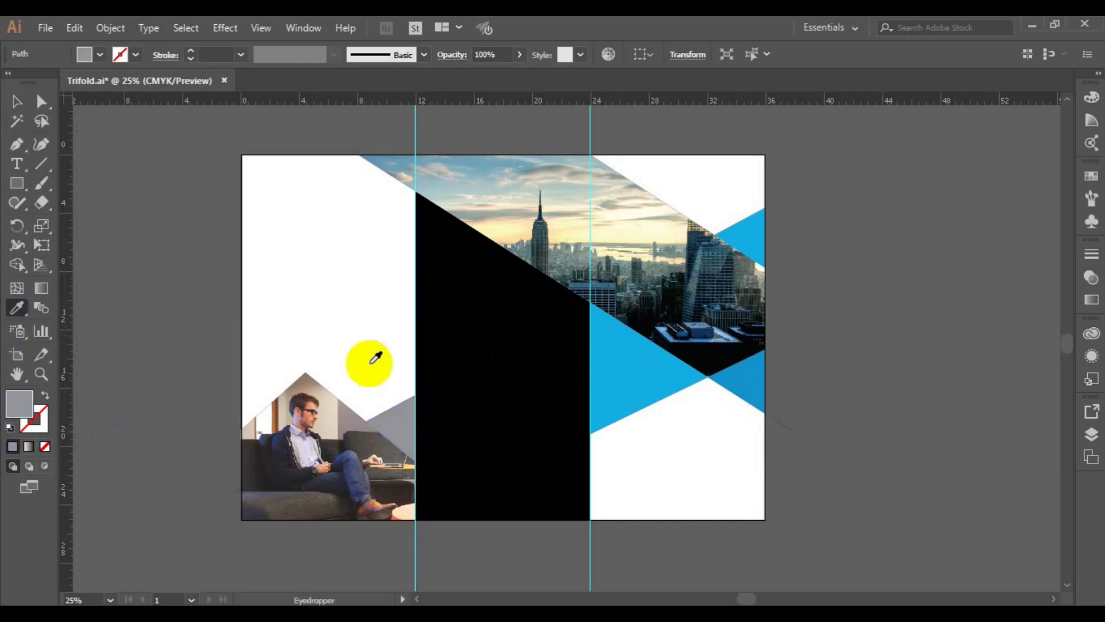
click(728, 372)
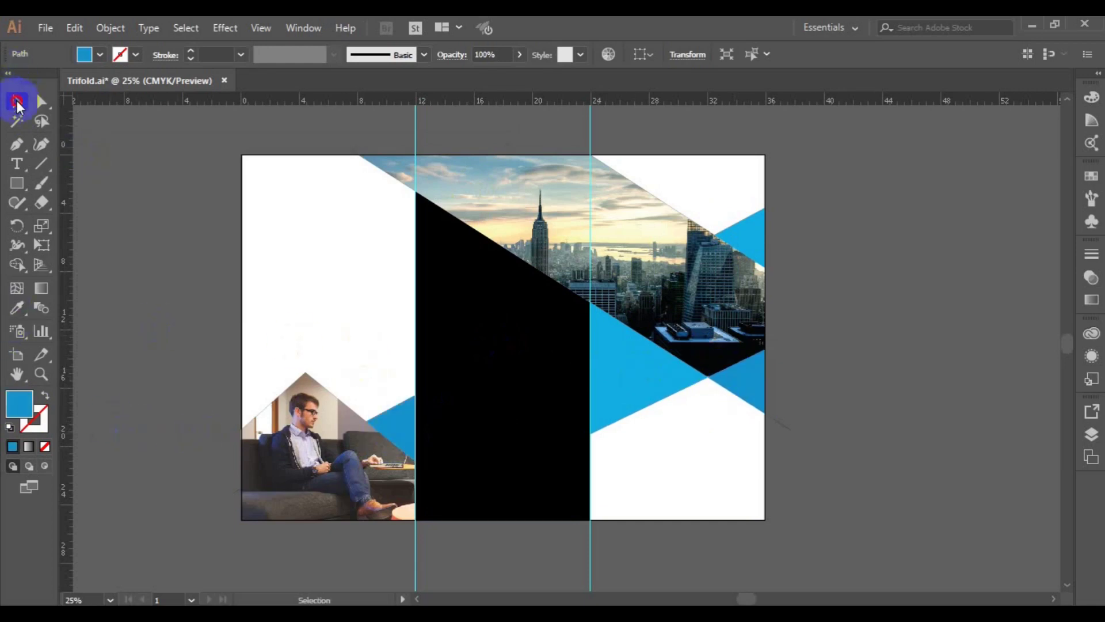
- Deselect, pan the artboard slightly, and save the brochure with Ctrl+S
click(209, 314)
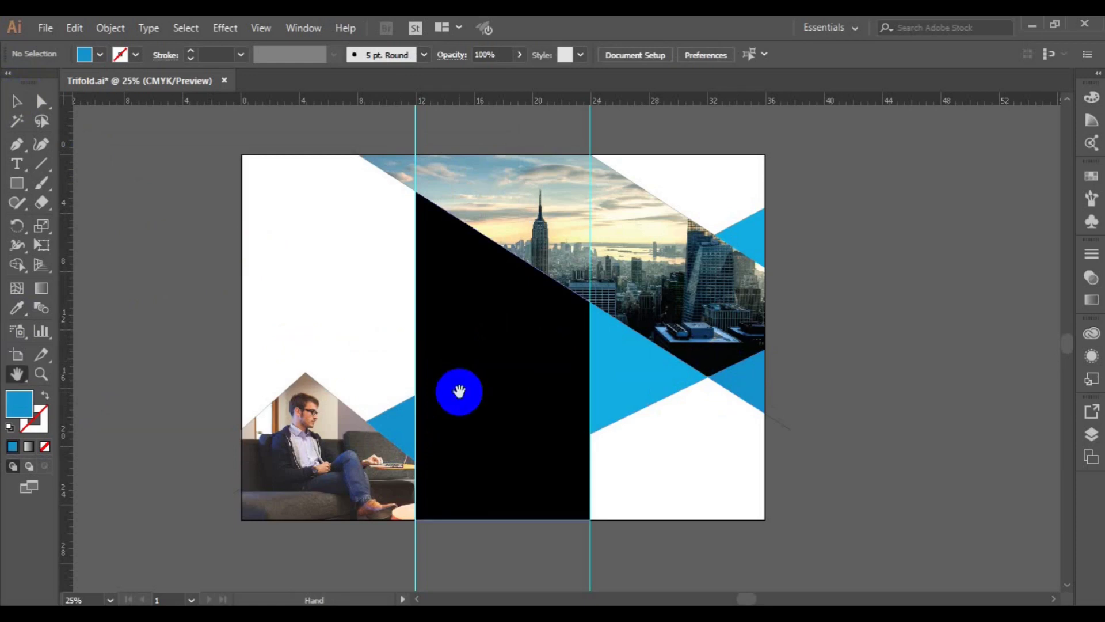
drag(459, 391, 506, 382)
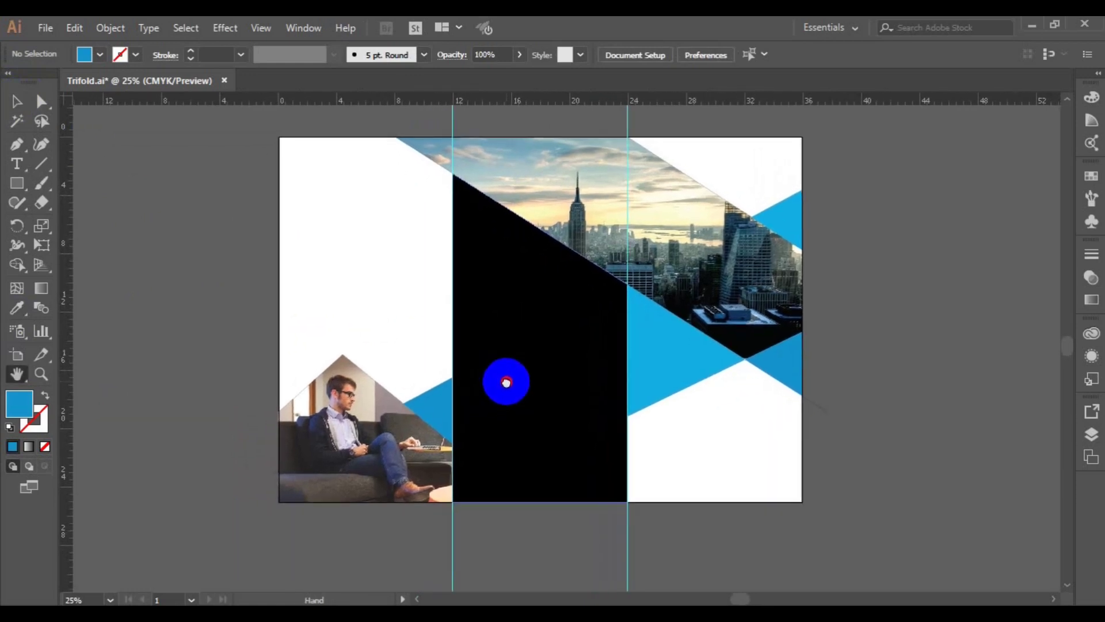
key(ctrl+s)
click(15, 102)
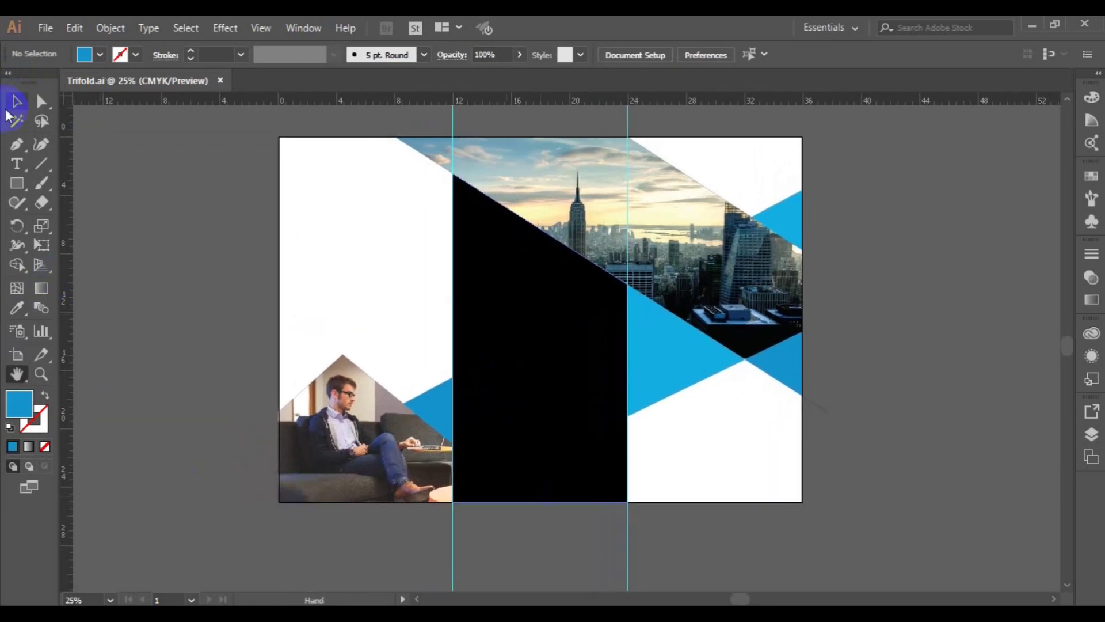
- Give the large middle-panel shape a very dark blue fill in the Color Picker
click(502, 401)
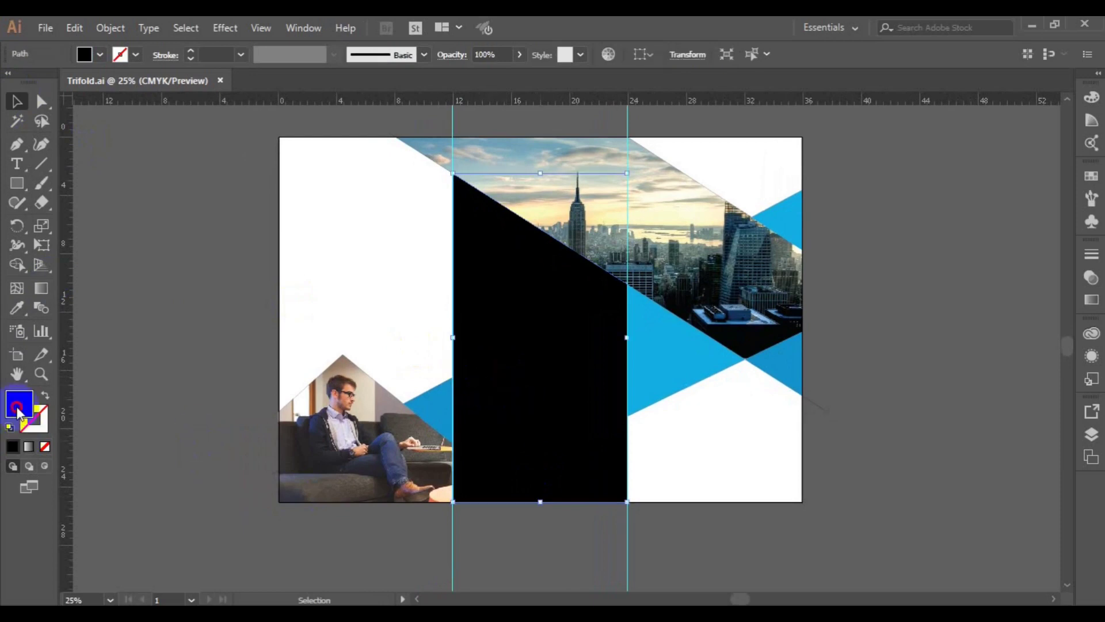
double_click(18, 409)
click(312, 264)
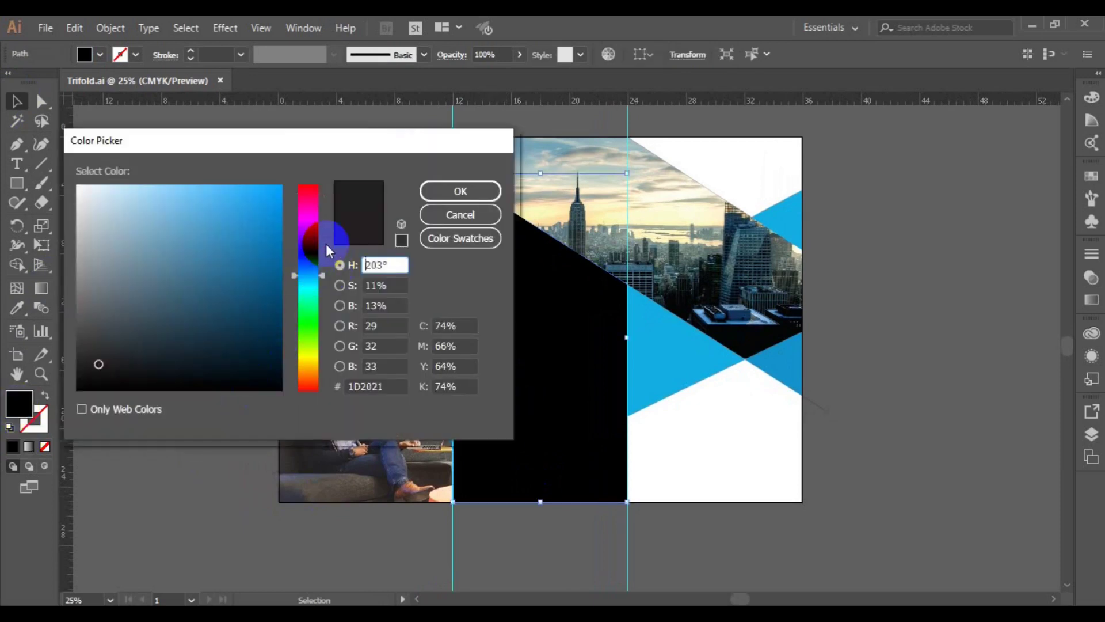
click(272, 377)
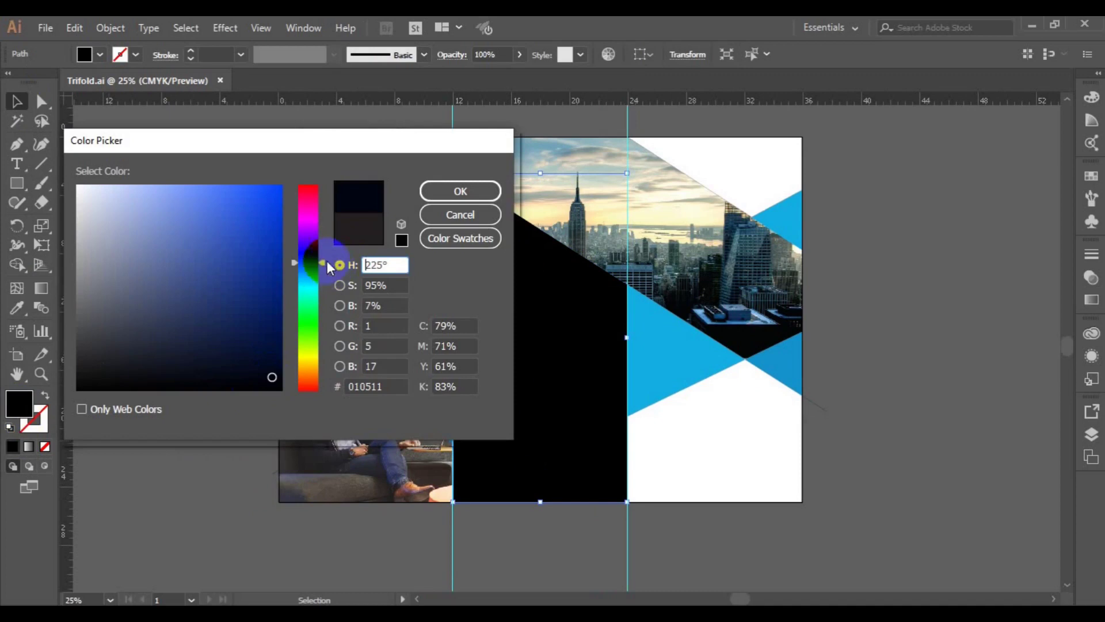
click(312, 267)
click(275, 376)
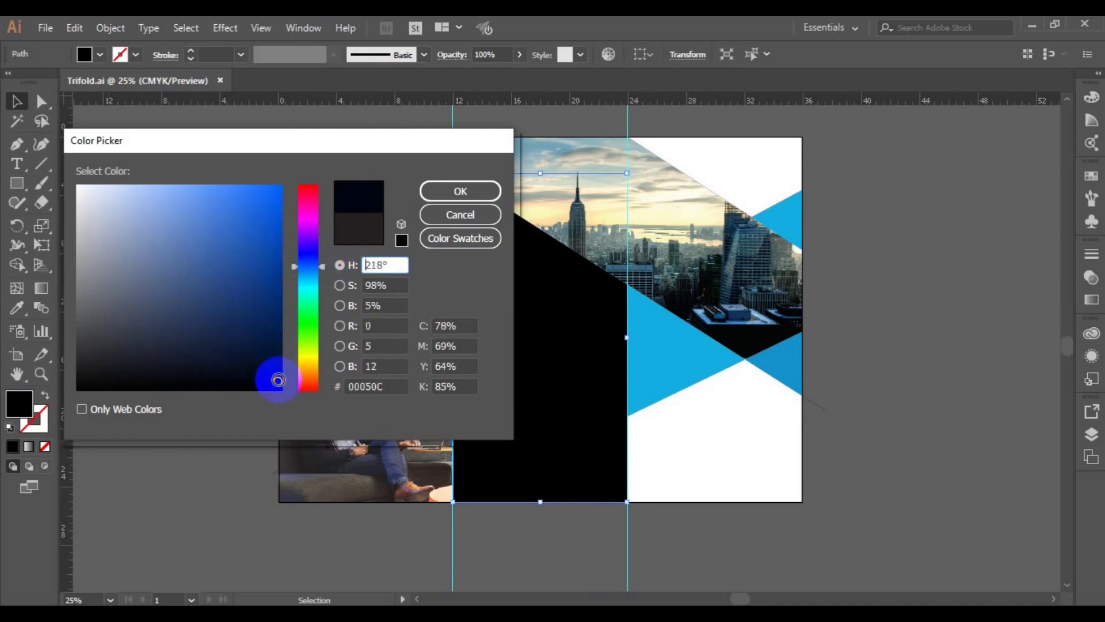
click(309, 267)
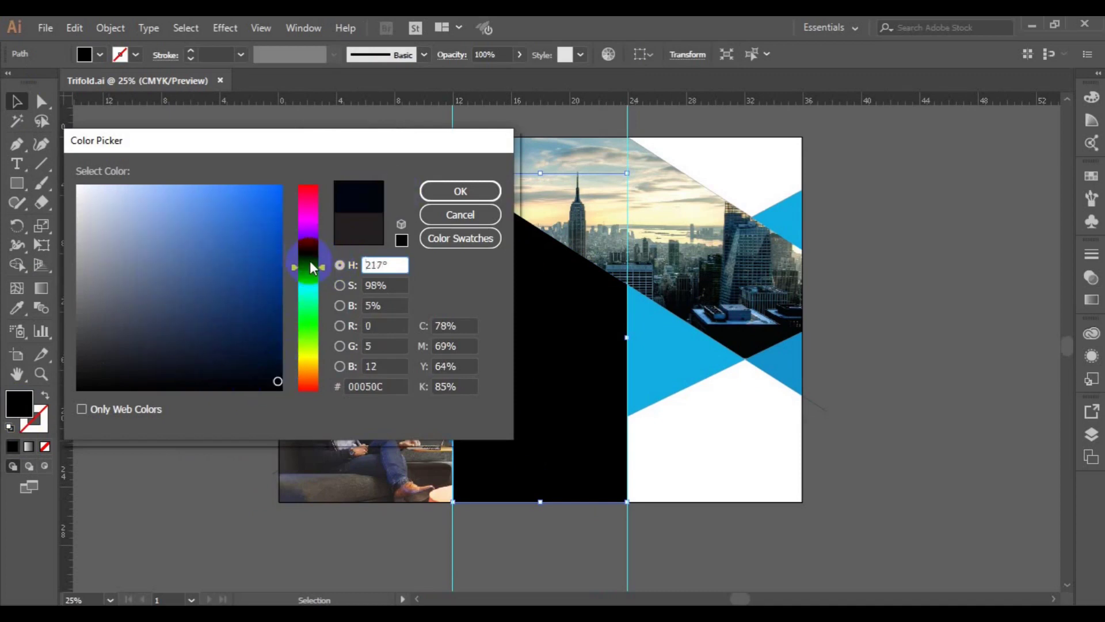
drag(311, 267, 314, 273)
click(266, 386)
click(431, 192)
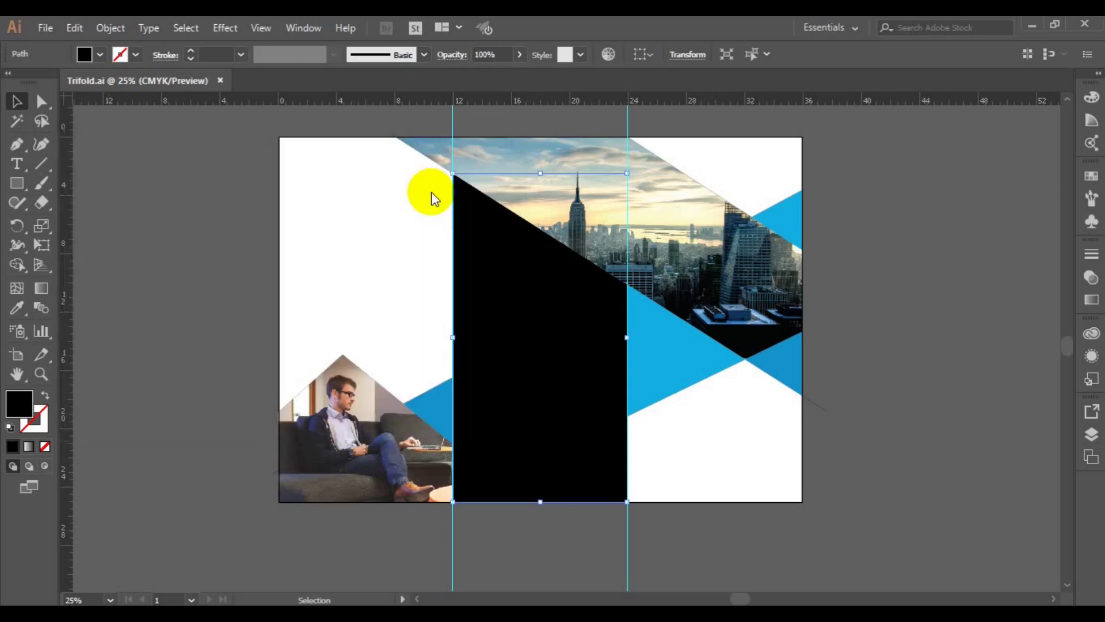
- Refine the middle shape's fill to dark navy 01080F, then deselect
click(29, 414)
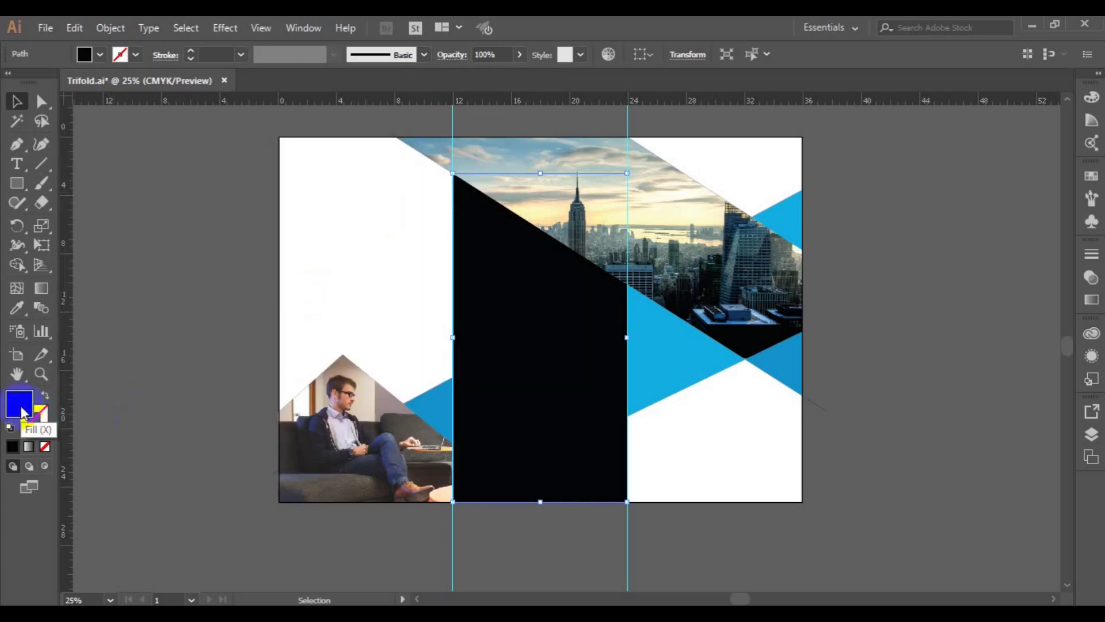
double_click(20, 410)
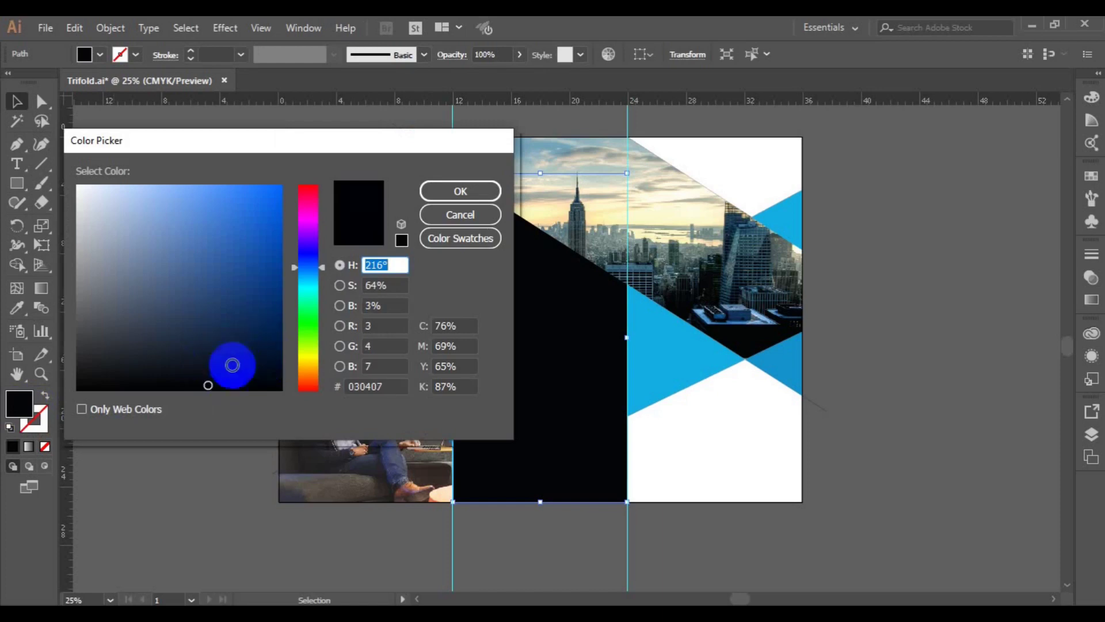
drag(323, 267, 323, 271)
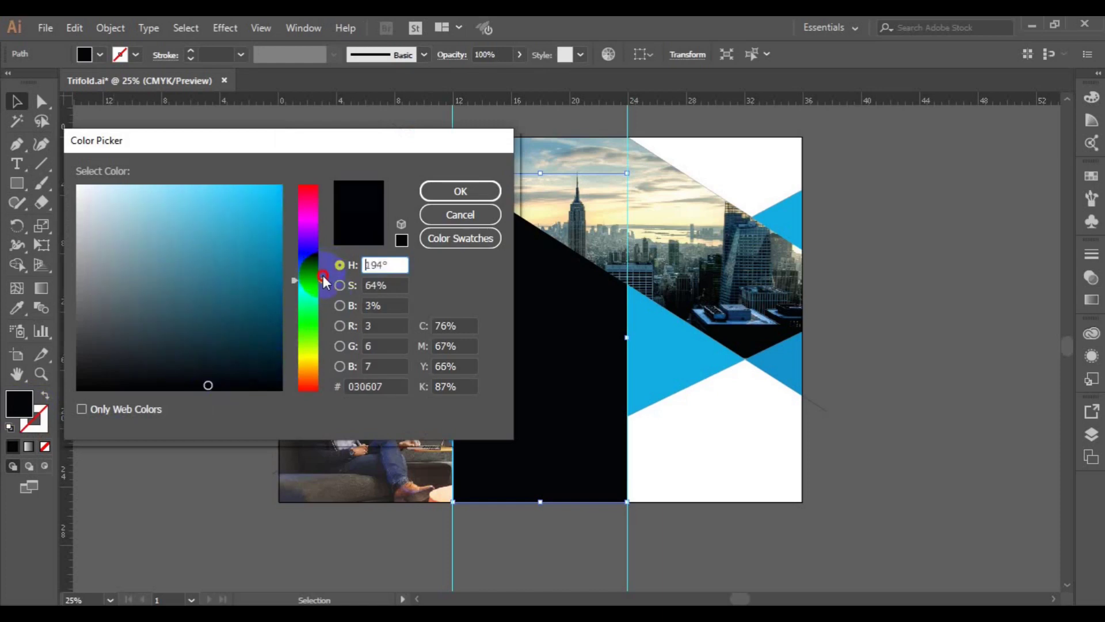
click(272, 379)
click(391, 264)
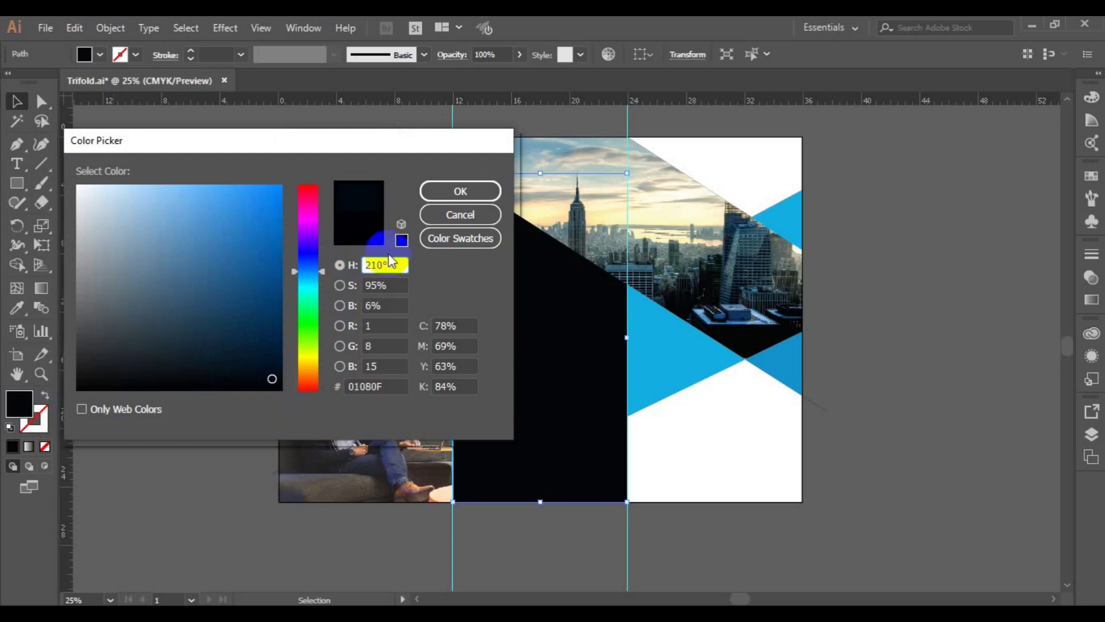
click(469, 190)
click(791, 393)
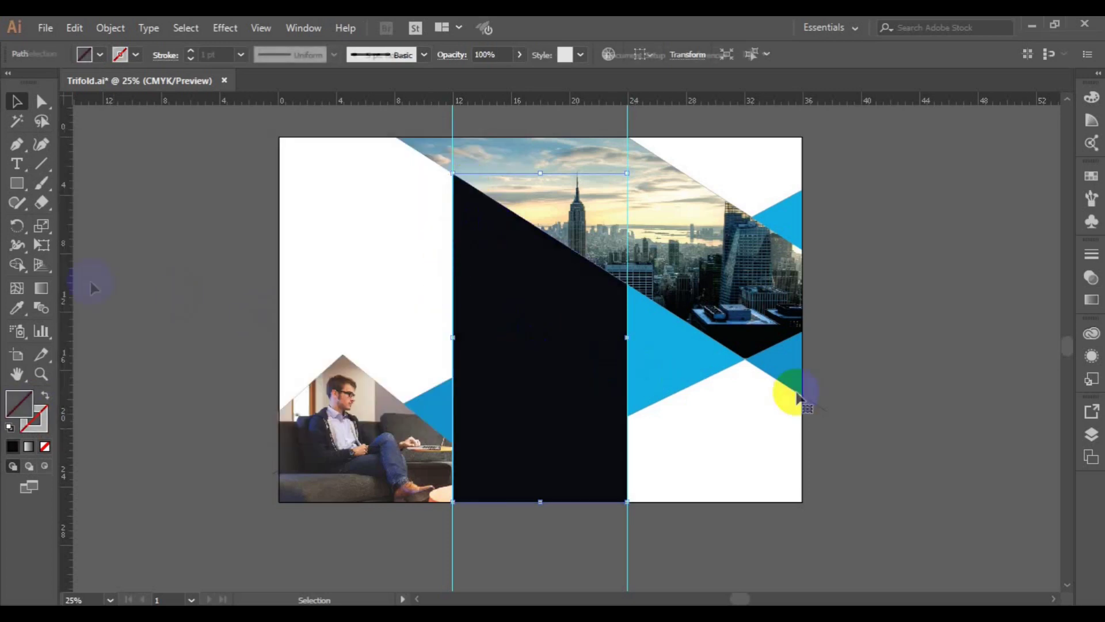
click(163, 141)
- Start a text object at the top of the left panel and set its font to Roboto
click(294, 168)
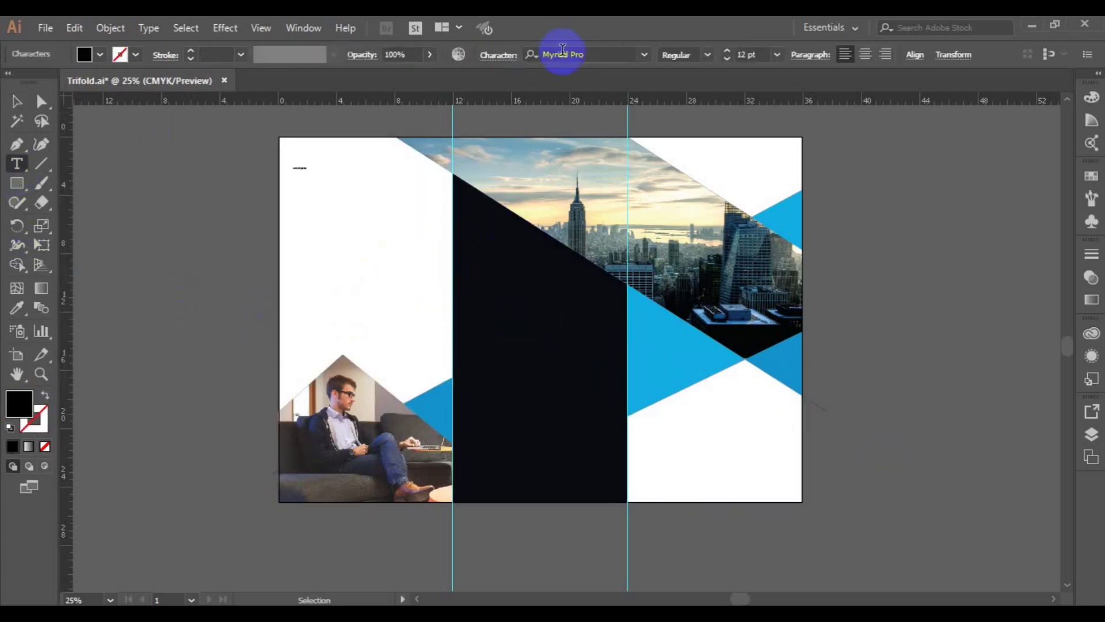
click(563, 53)
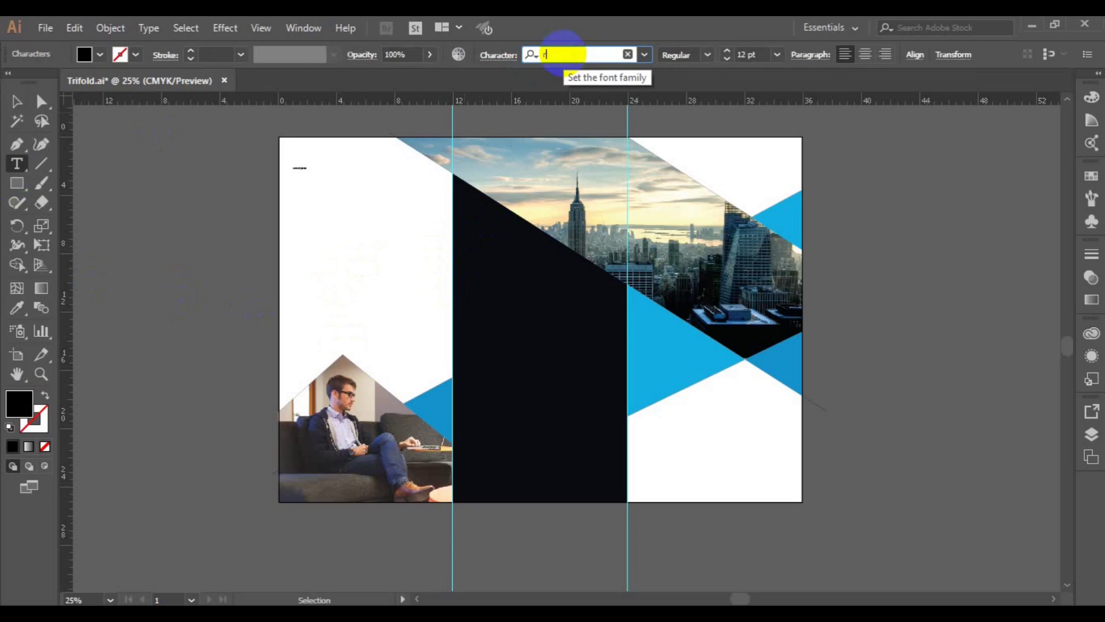
text(oboto)
key(Return)
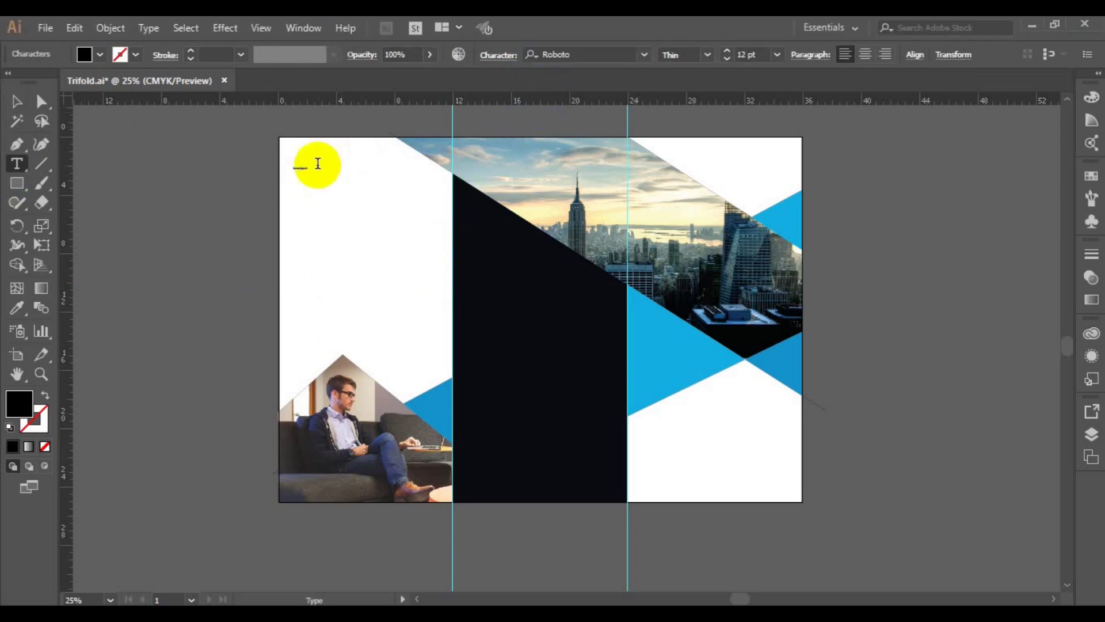
- Set the new text object's size to 48 pt
click(16, 101)
click(304, 168)
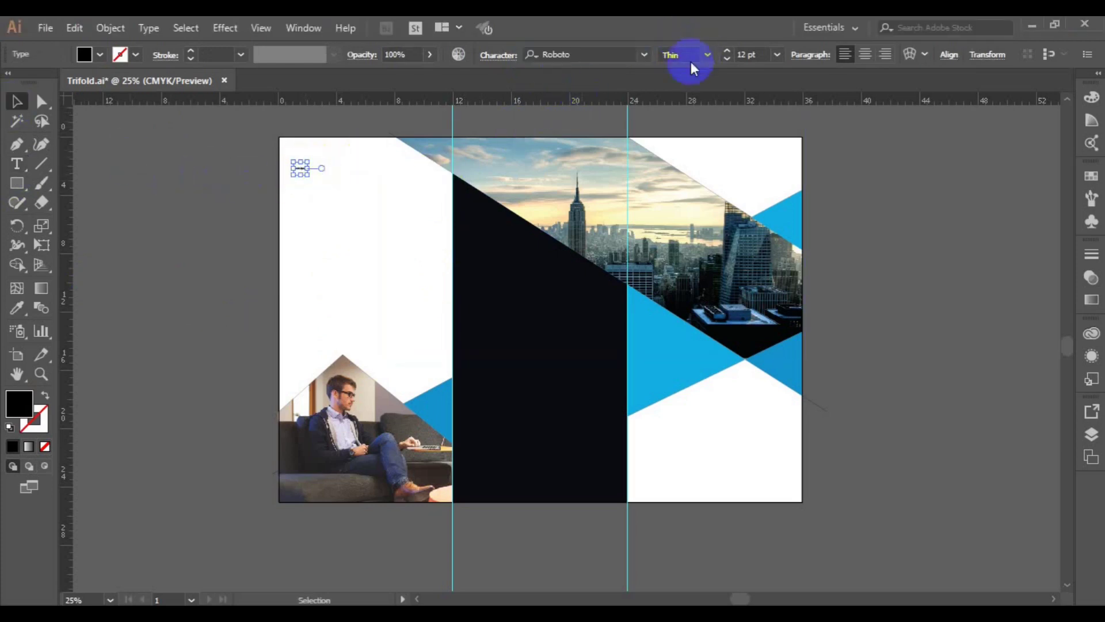
click(778, 54)
click(799, 271)
click(777, 54)
click(799, 306)
- Replace the Lorem ipsum placeholder with the heading 'About Us'
click(16, 163)
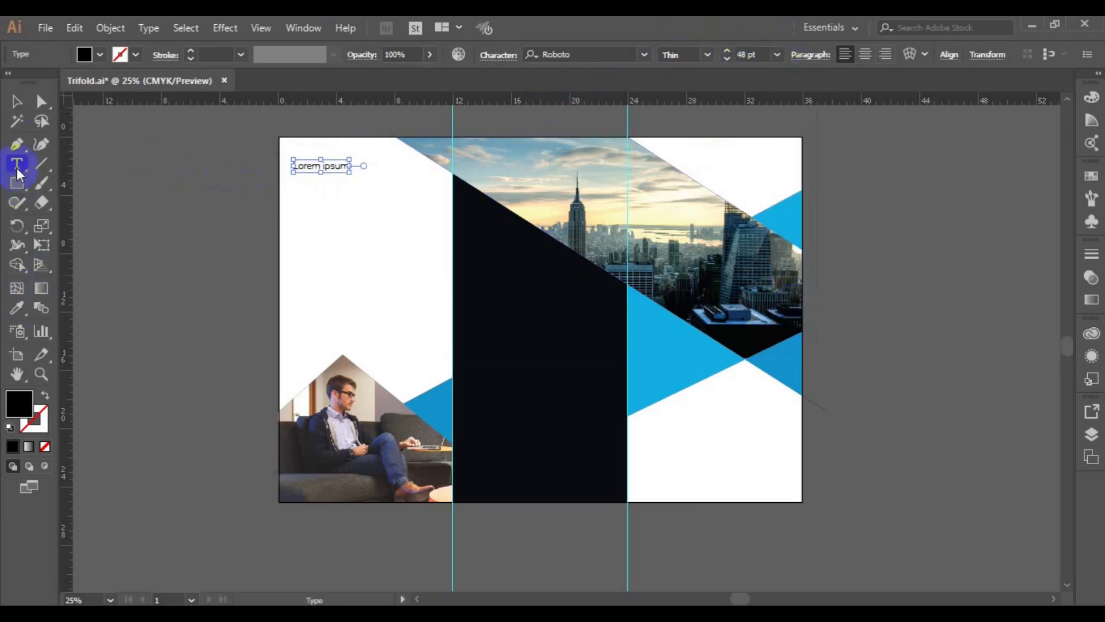
click(298, 168)
drag(294, 168, 358, 168)
click(358, 168)
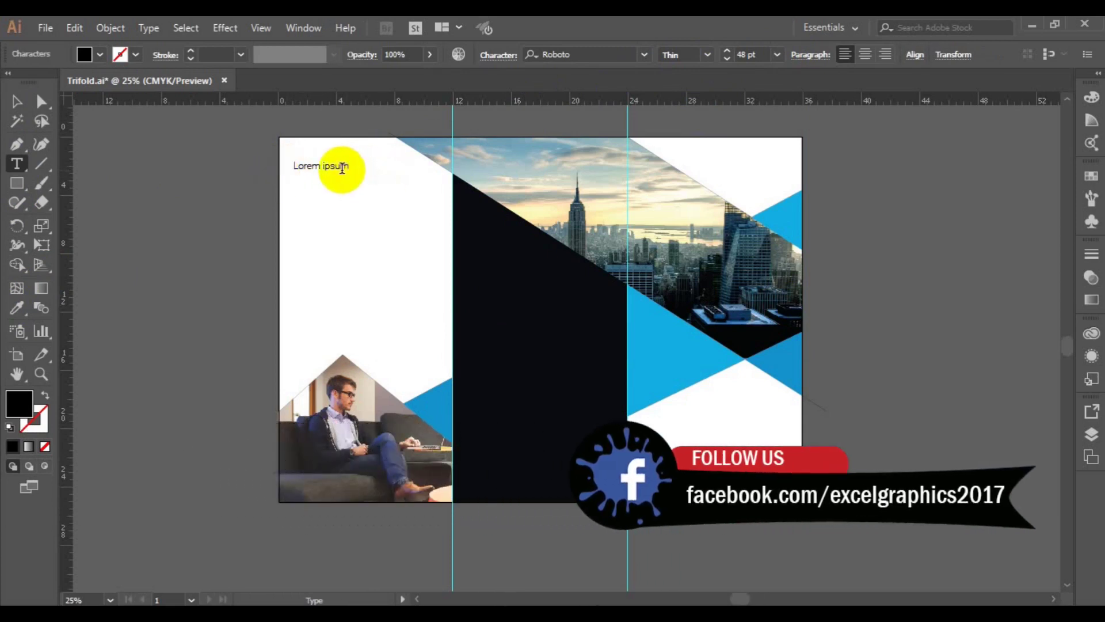
ctrl+click(344, 173)
text(About Us)
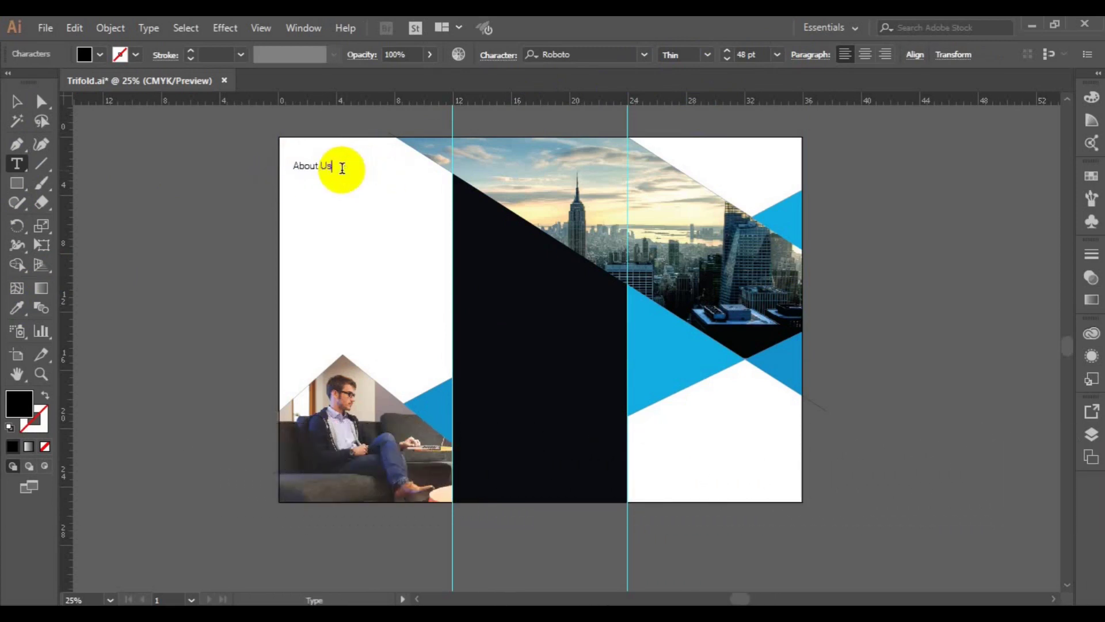
- Make the heading Bold and colour the word 'Us' with the triangle's blue
click(16, 101)
click(707, 54)
click(709, 202)
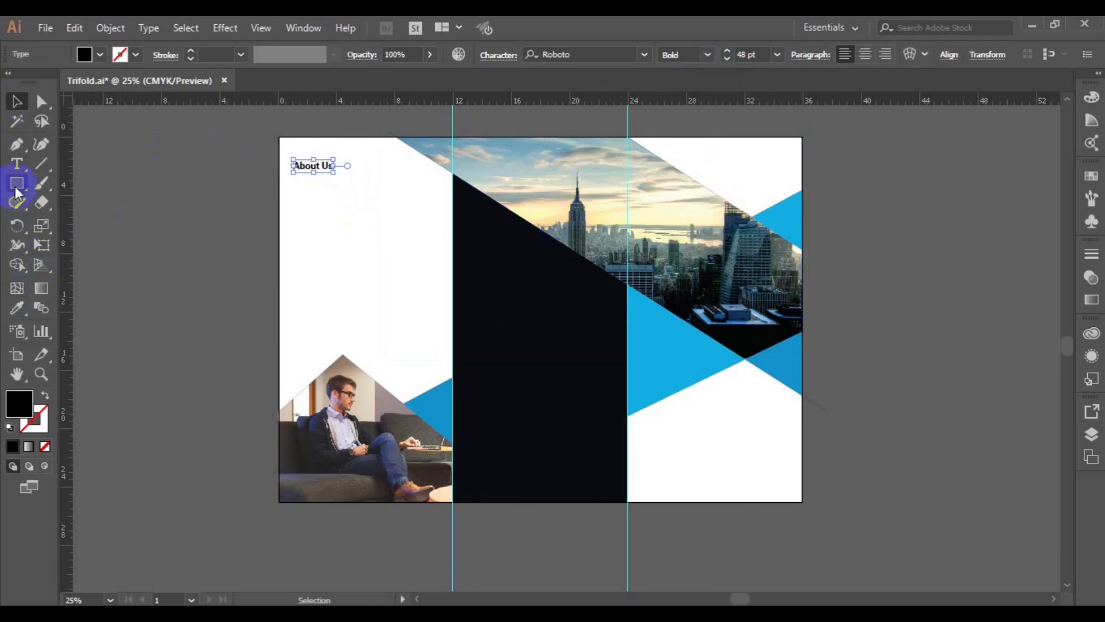
double_click(314, 164)
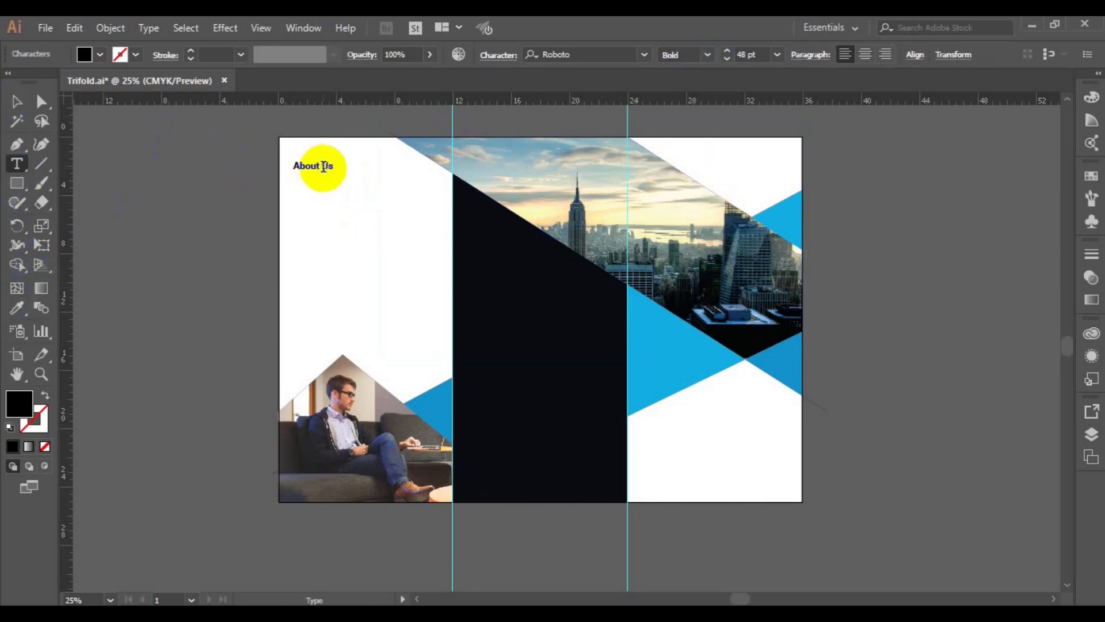
click(17, 307)
click(646, 355)
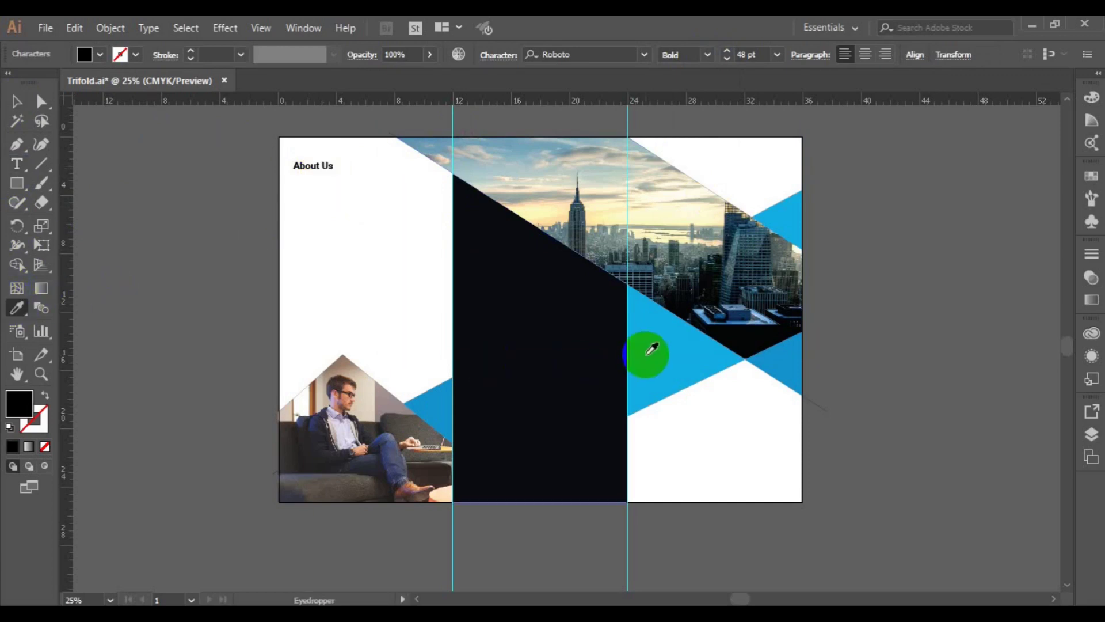
ctrl+click(91, 148)
click(146, 204)
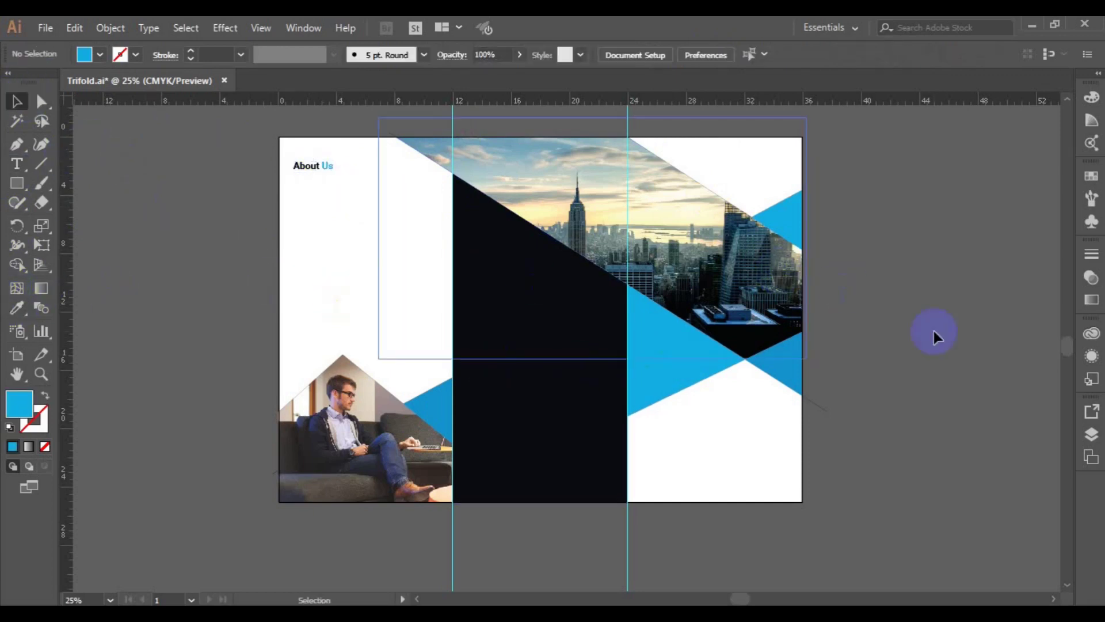
- Draw a body text area below the heading set to Roboto Medium 24 pt
key(t)
drag(288, 181, 439, 260)
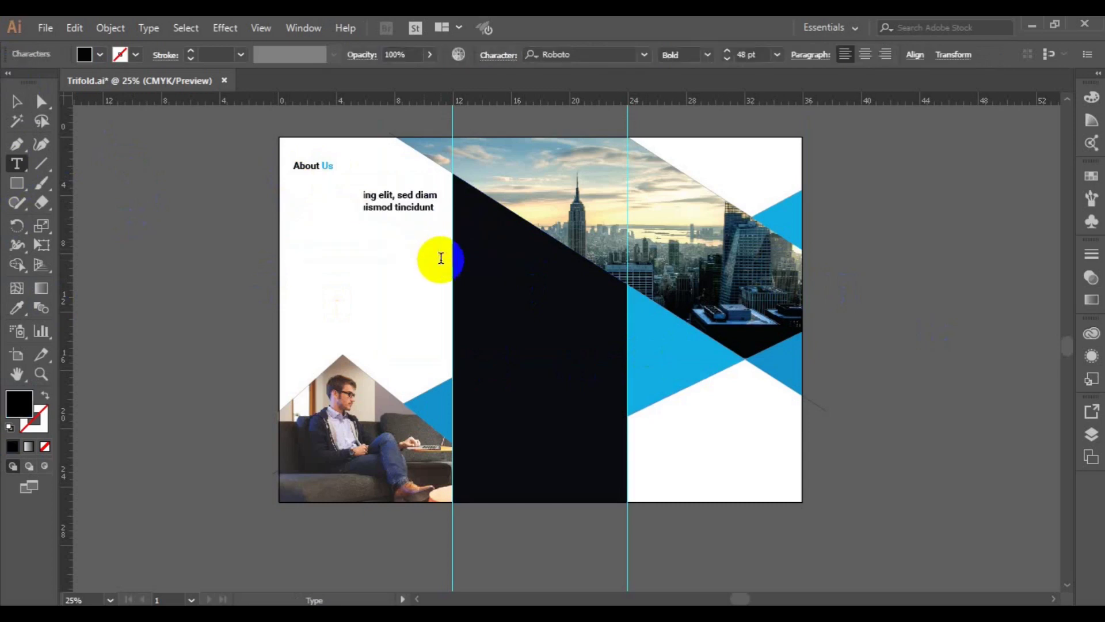
click(17, 102)
click(777, 54)
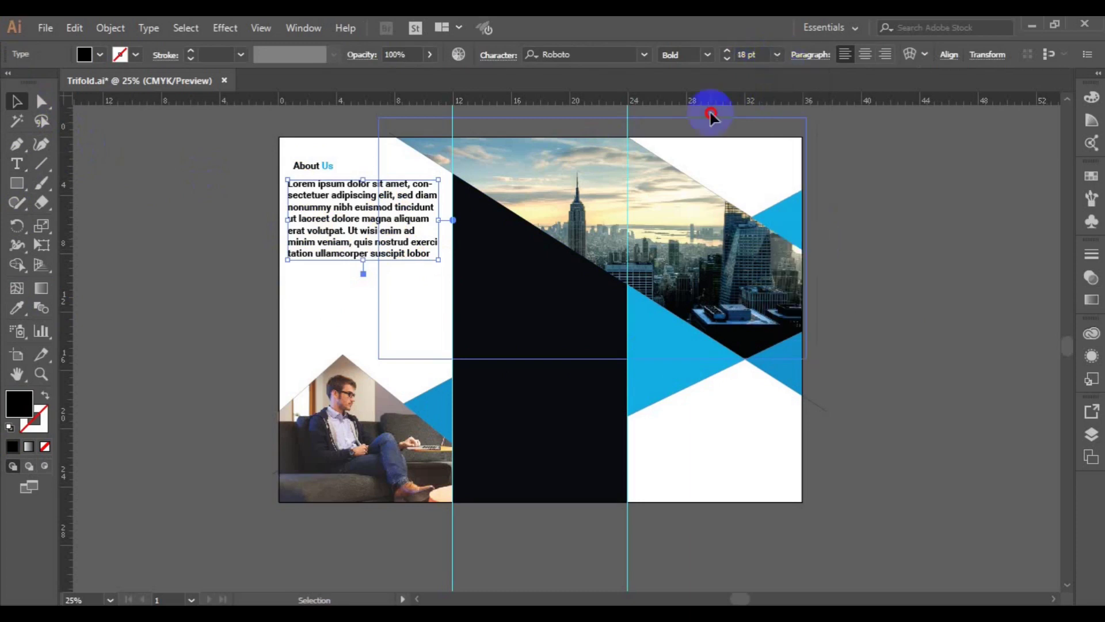
click(809, 244)
click(708, 55)
click(761, 85)
click(777, 55)
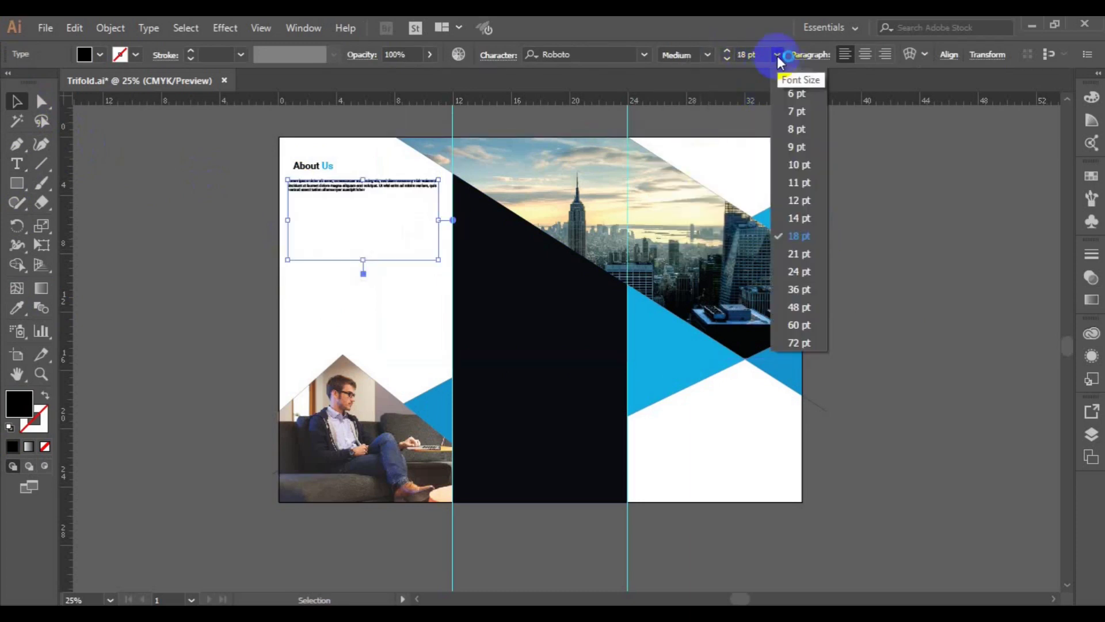
click(809, 254)
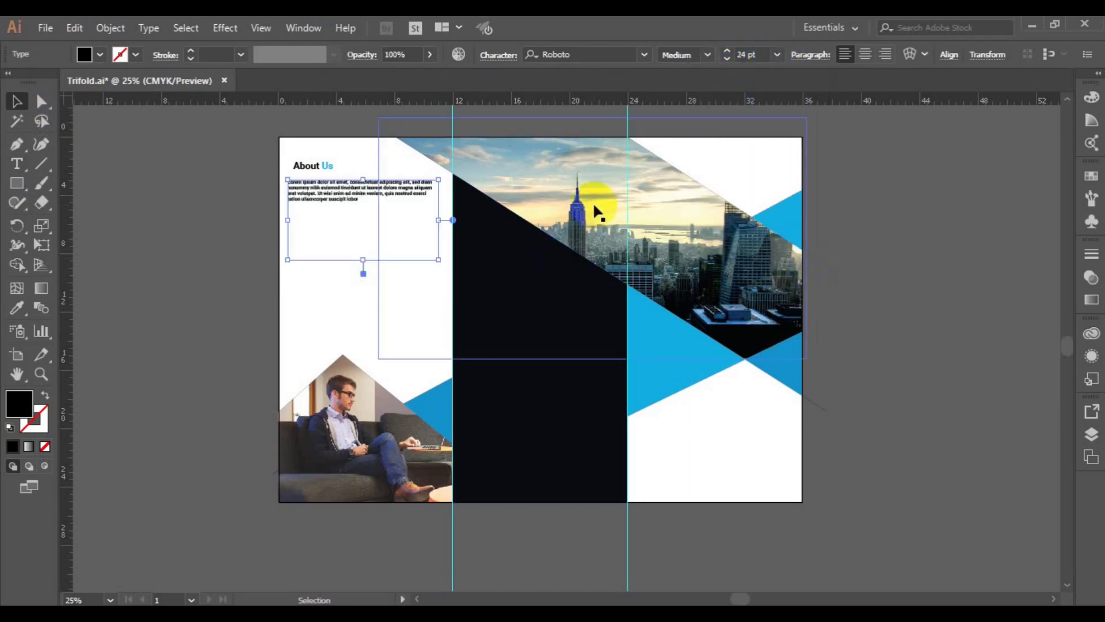
- Justify the body text with last line left and shorten the frame to fit
key(ctrl+t)
click(965, 130)
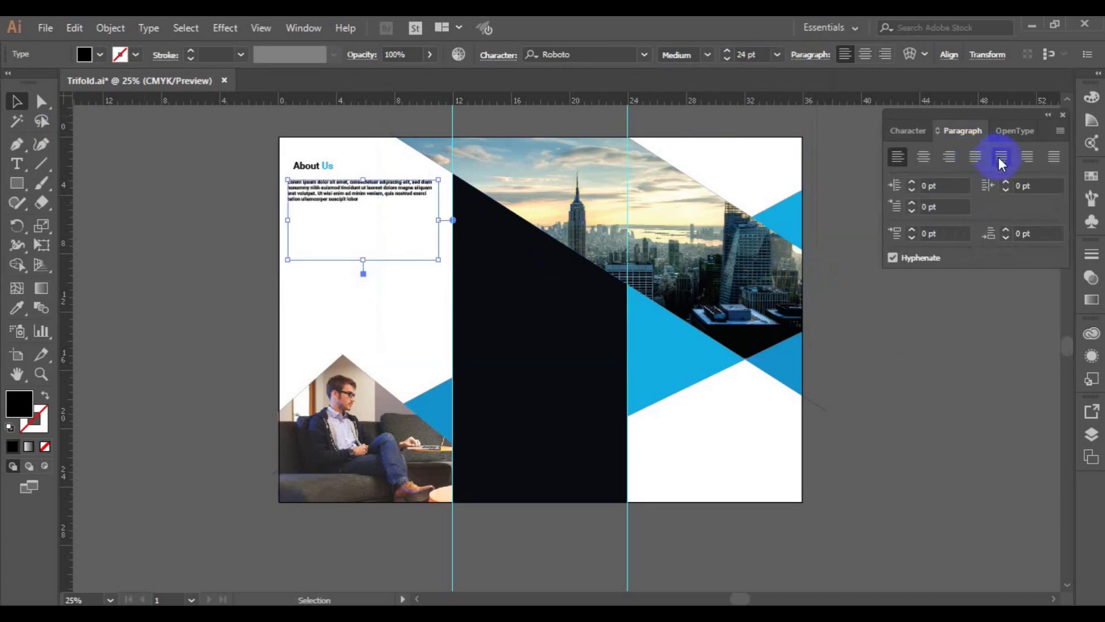
click(975, 156)
click(364, 229)
mouse_move(364, 229)
mouse_down()
mouse_move(364, 204)
mouse_move(346, 223)
mouse_up()
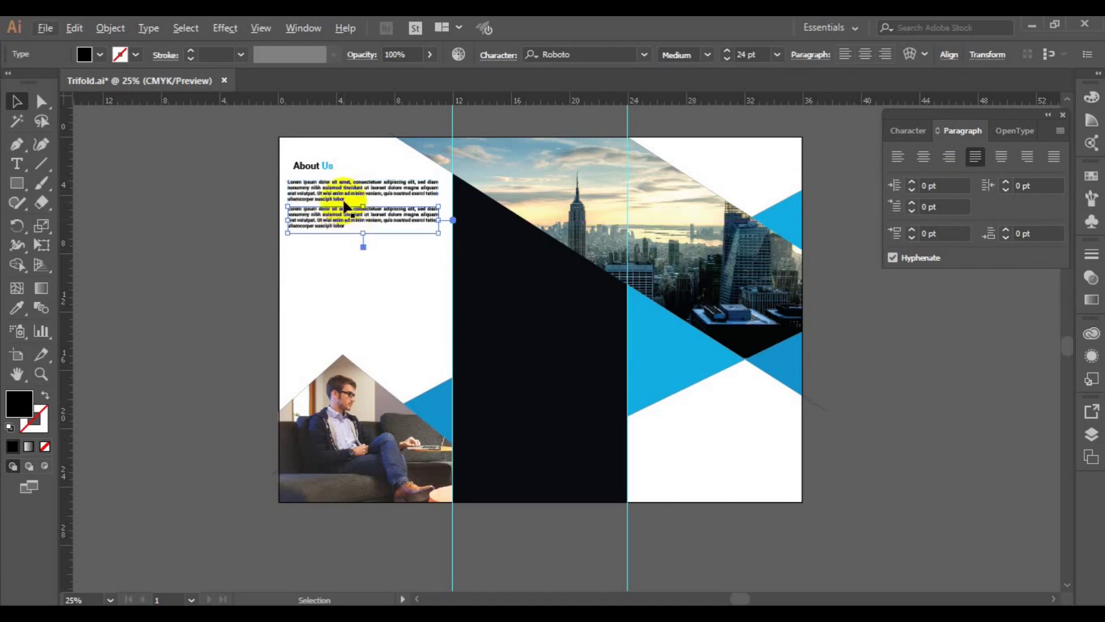
- Give the body text the dark panel's colour with the Eyedropper
click(17, 308)
click(519, 372)
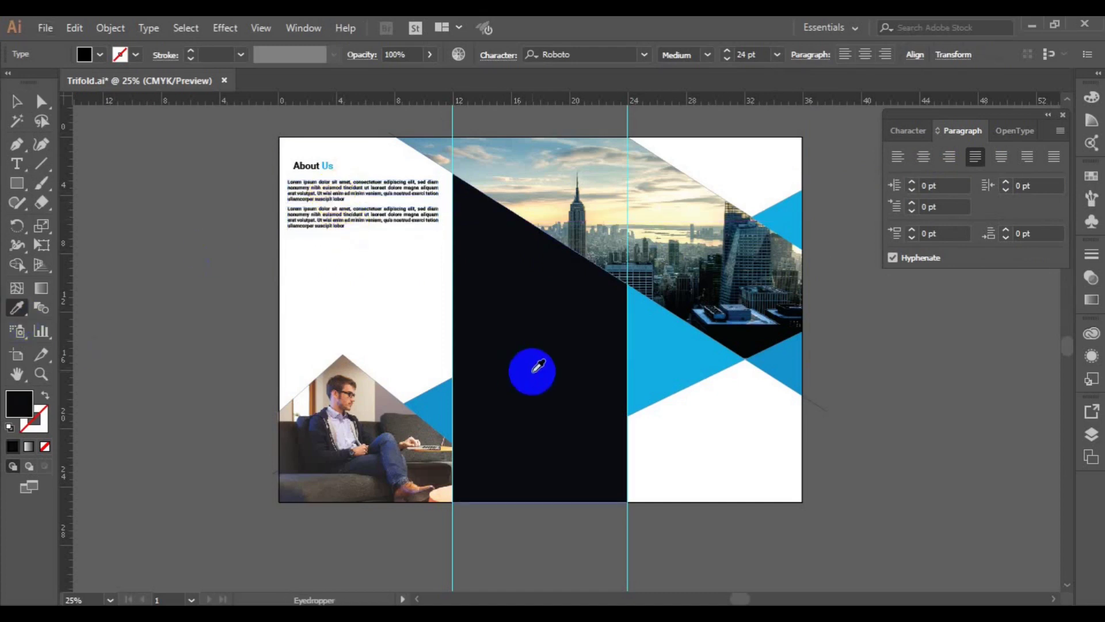
click(17, 101)
click(323, 196)
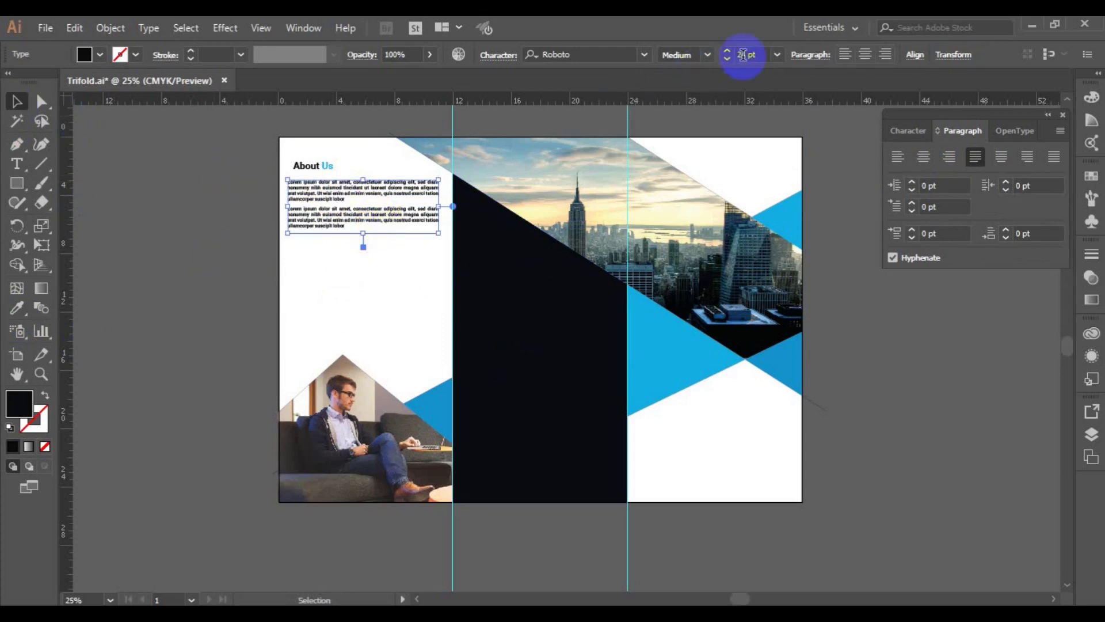
- Align the About Us heading's left edge with the body text
click(915, 55)
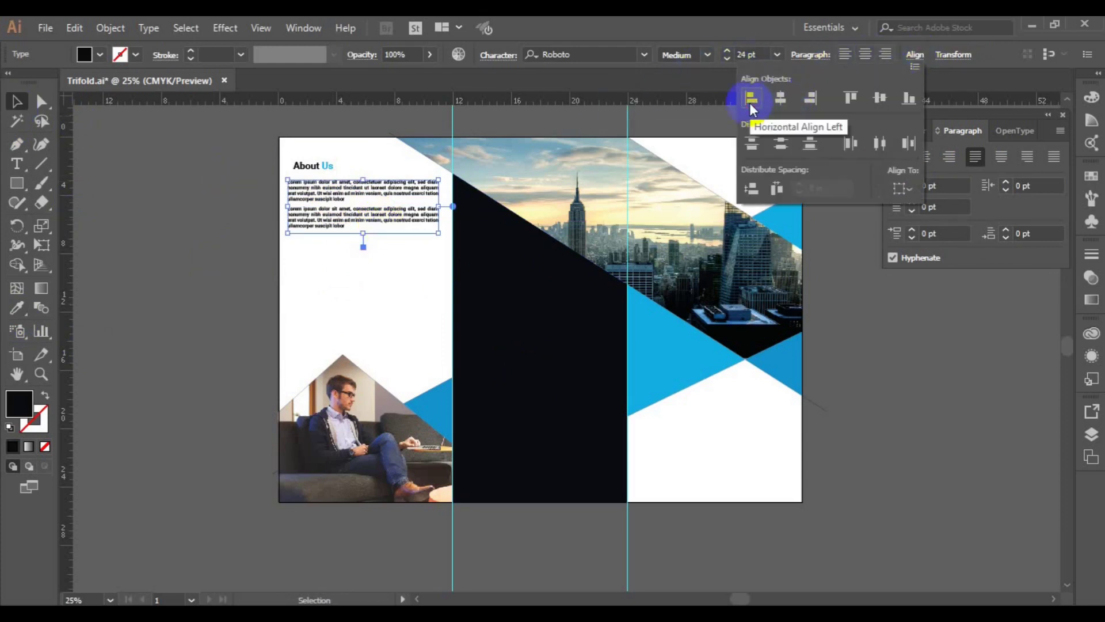
click(296, 222)
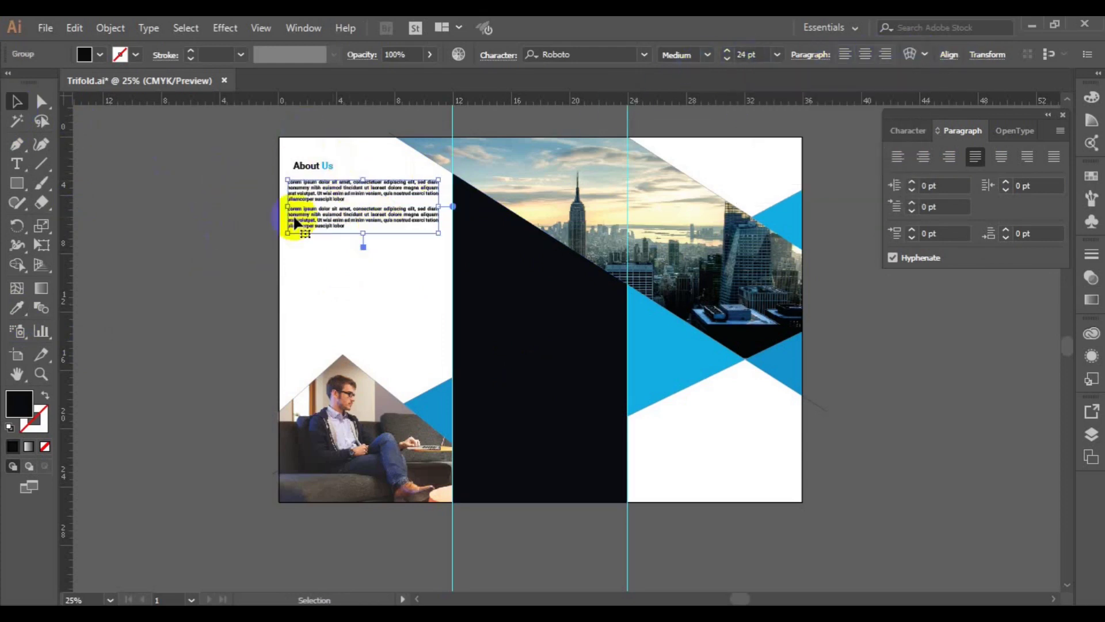
shift+click(313, 167)
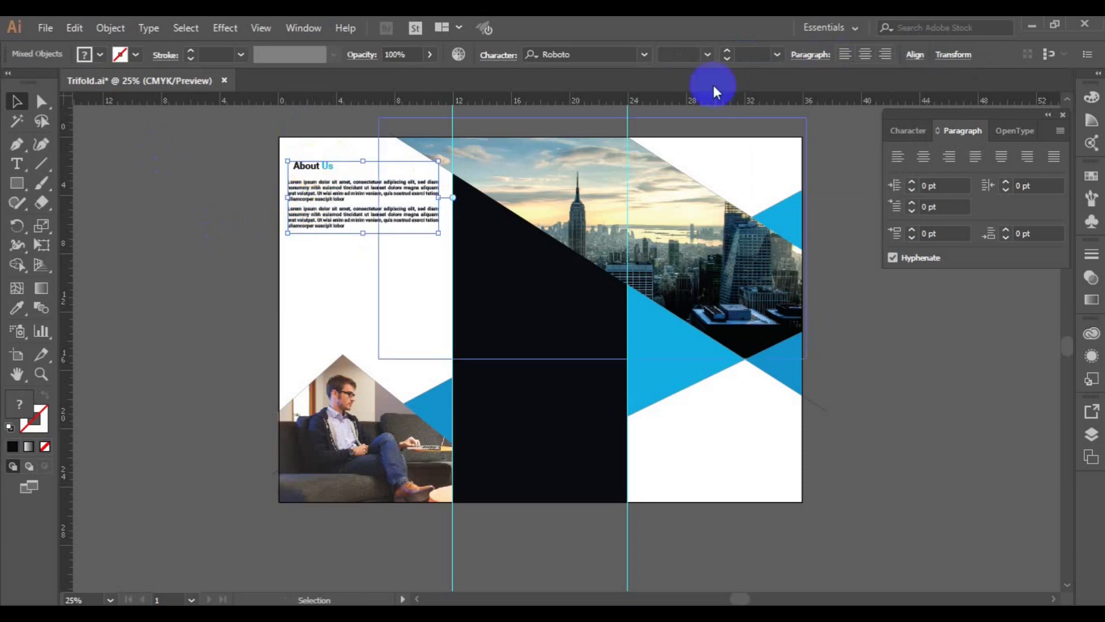
click(915, 55)
click(747, 98)
click(201, 214)
- Tighten the body text leading, nudge it up, and left-align it with the heading
click(308, 196)
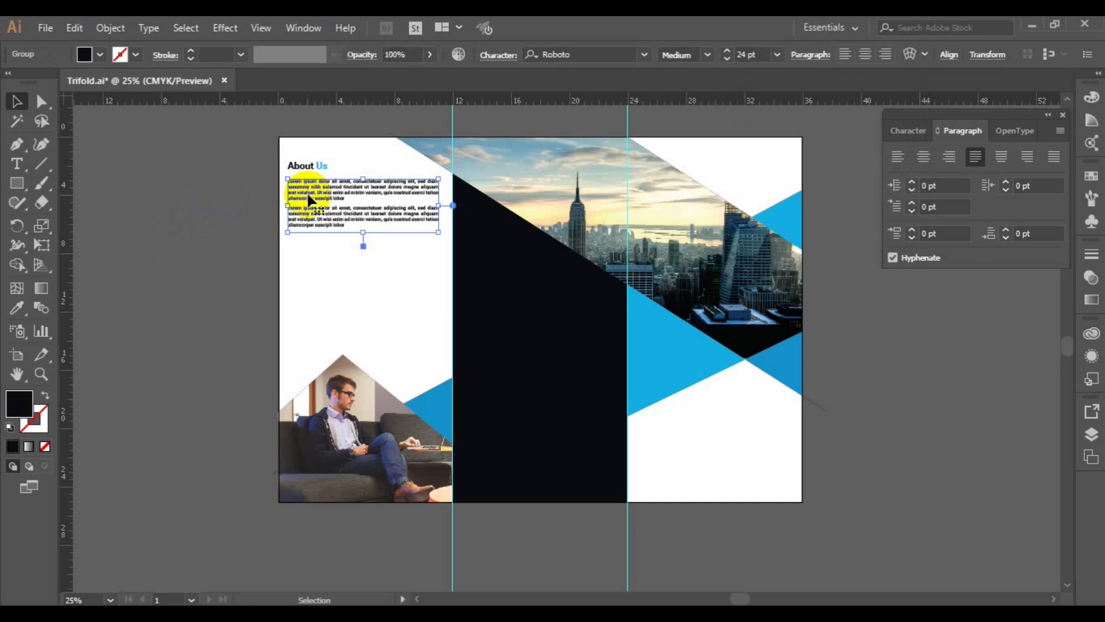
key(alt+Up)
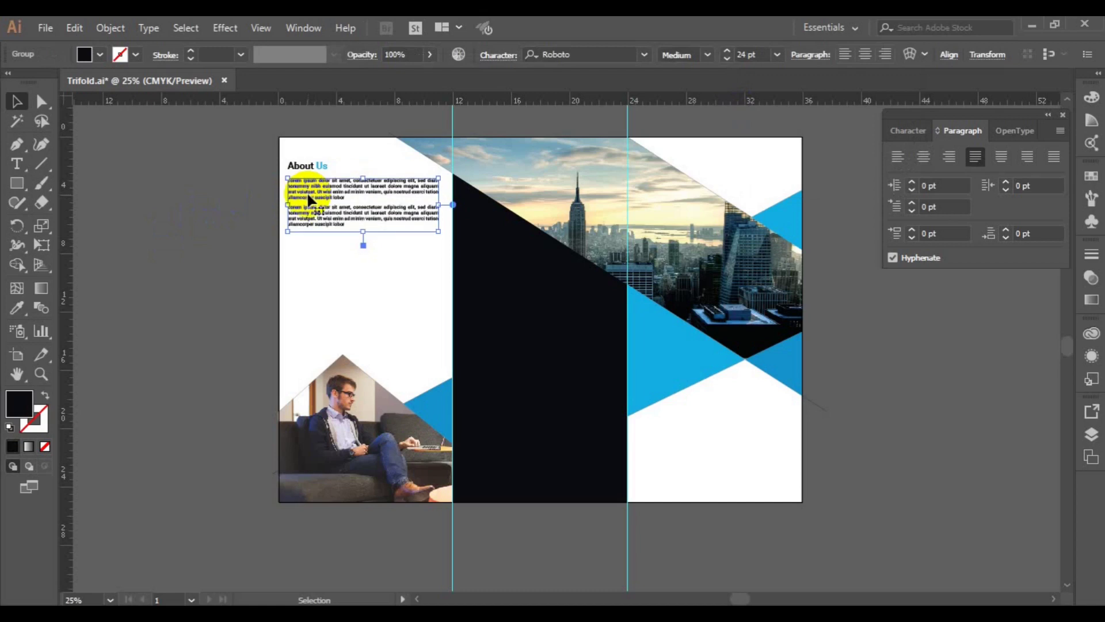
drag(307, 196, 320, 167)
click(320, 166)
shift+click(326, 196)
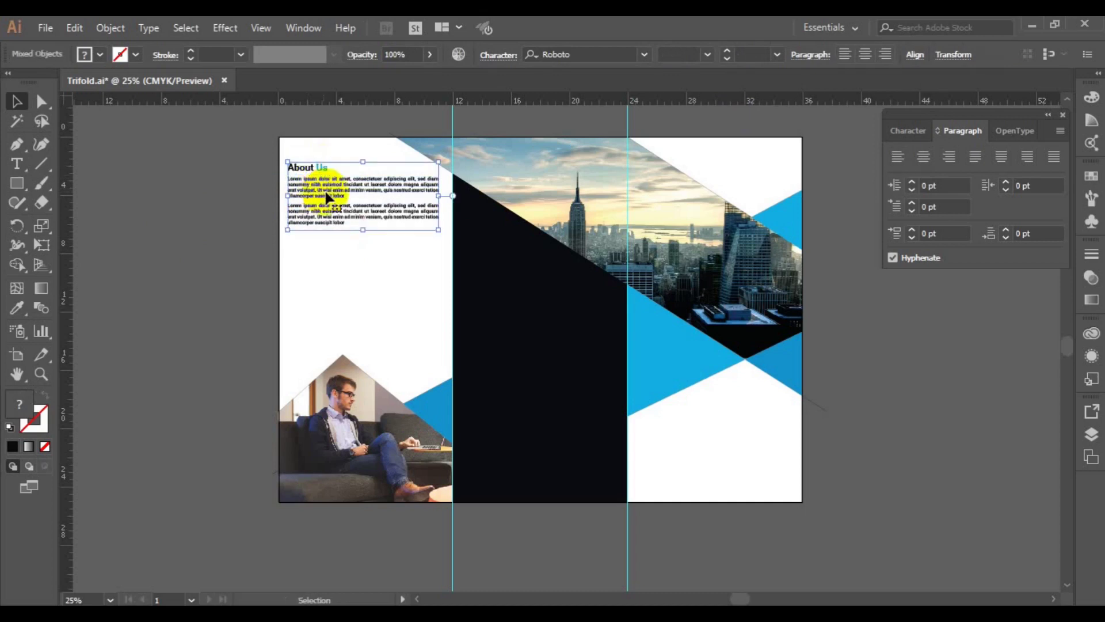
click(914, 58)
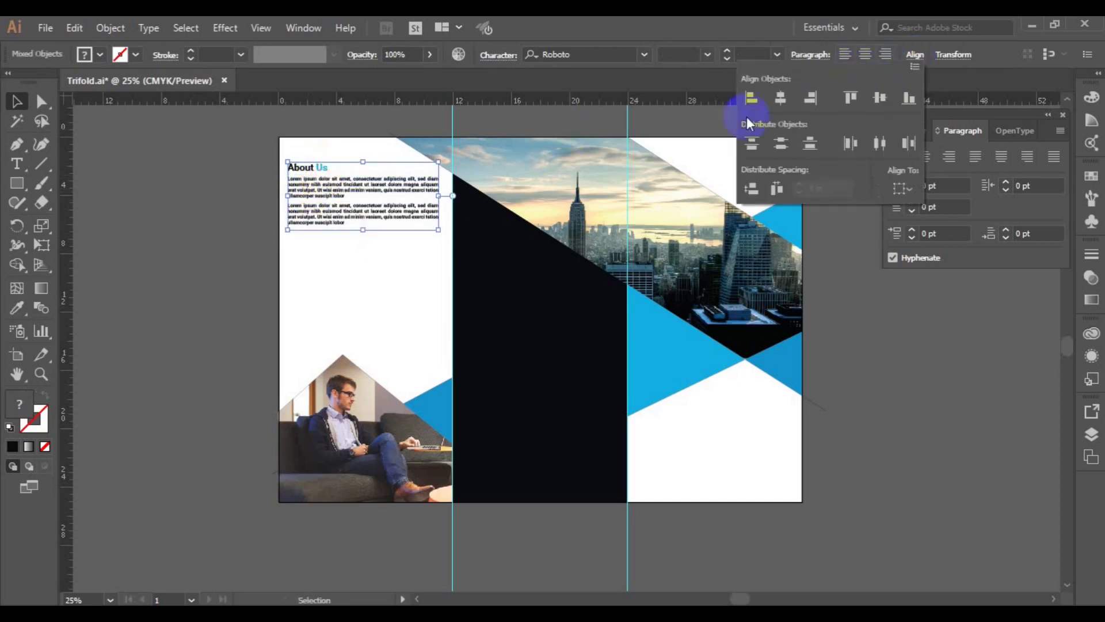
click(238, 233)
click(171, 84)
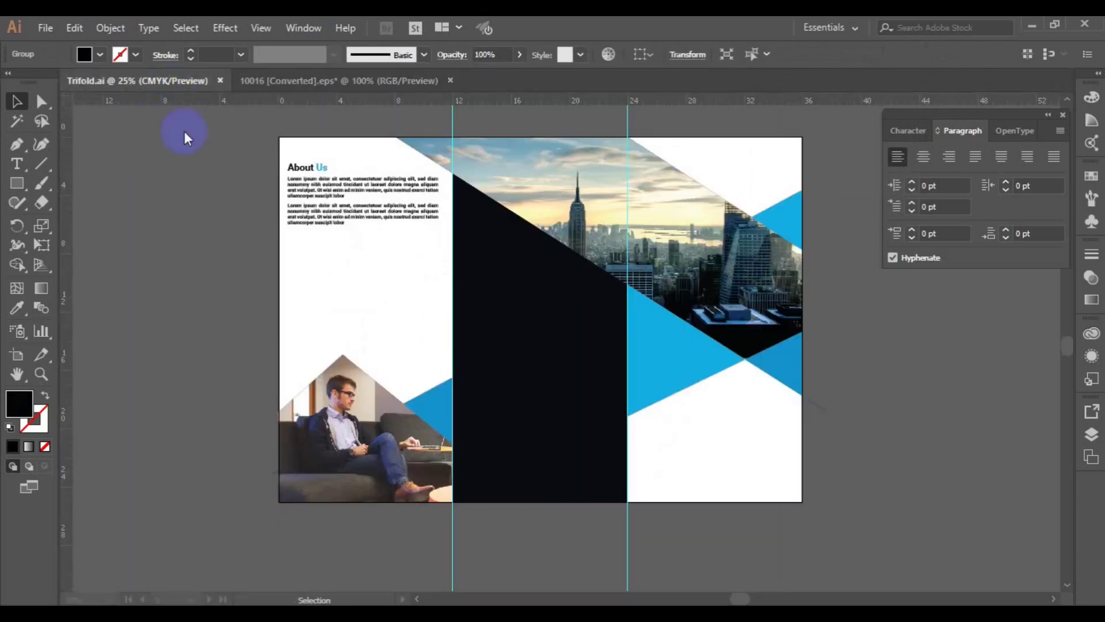
- Paste the copied icon, colour it the triangle's blue, and move it below the body text
key(ctrl+v)
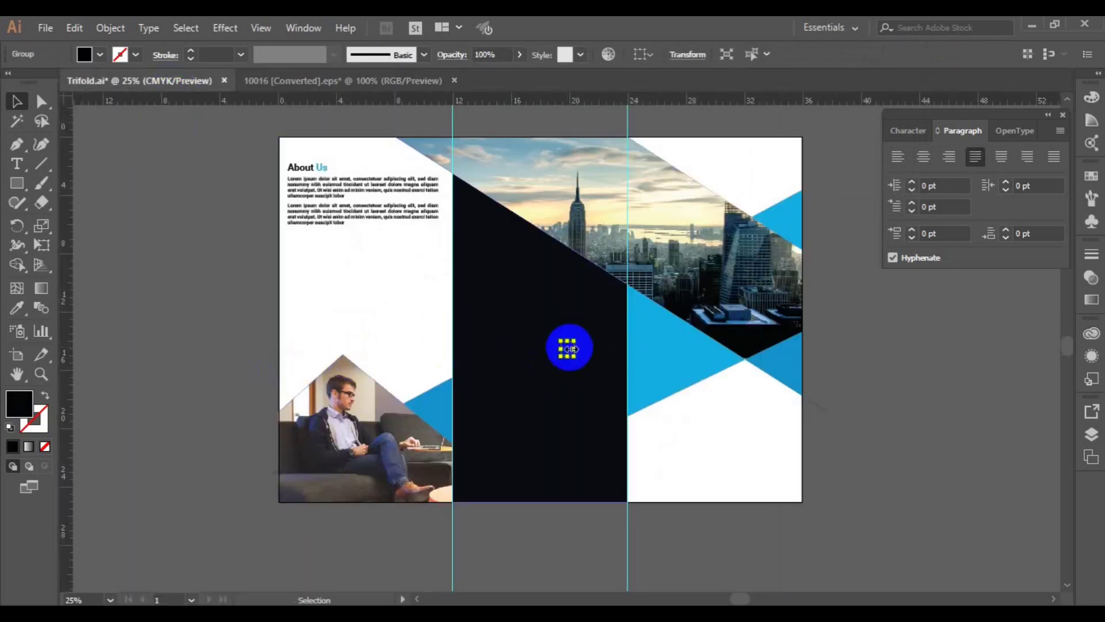
drag(568, 353, 569, 351)
click(17, 308)
click(407, 382)
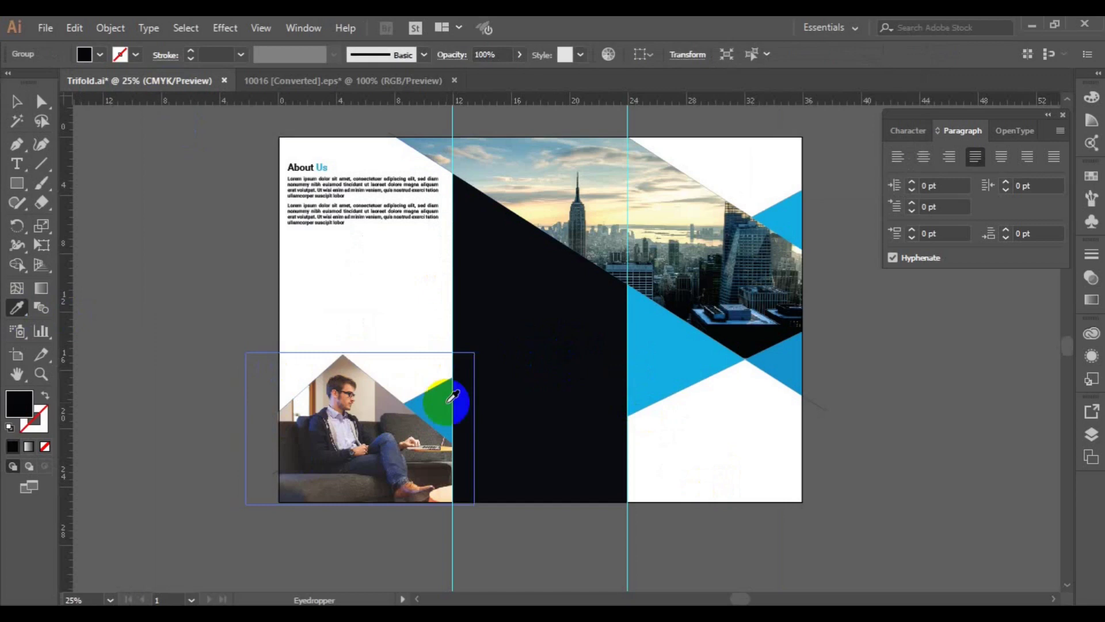
click(18, 104)
mouse_move(567, 349)
mouse_down()
mouse_move(307, 283)
mouse_move(296, 246)
mouse_up()
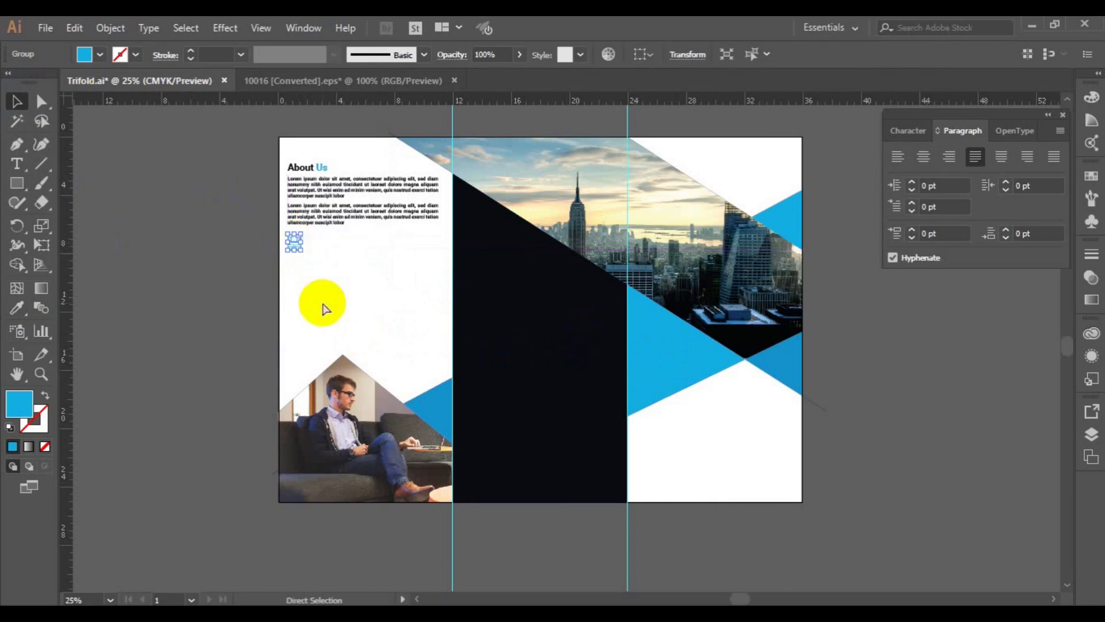
- Draw a text area beside the blue icon
key(ctrl+equal)
key(space)
mouse_move(837, 452)
mouse_down()
mouse_move(607, 402)
mouse_move(506, 339)
mouse_move(265, 316)
mouse_up()
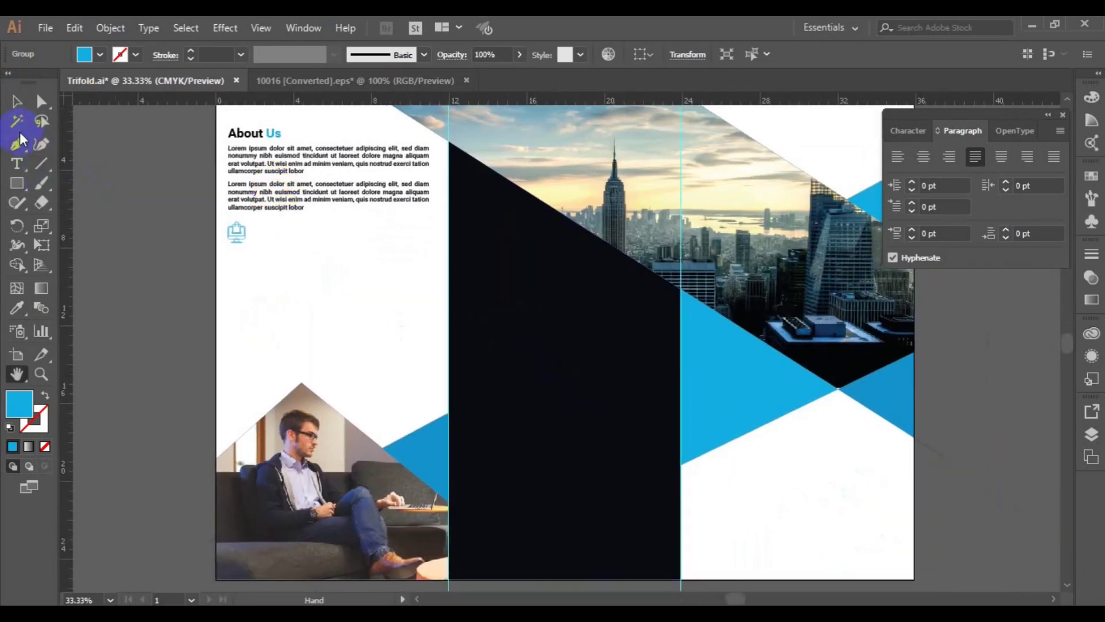
key(t)
click(289, 216)
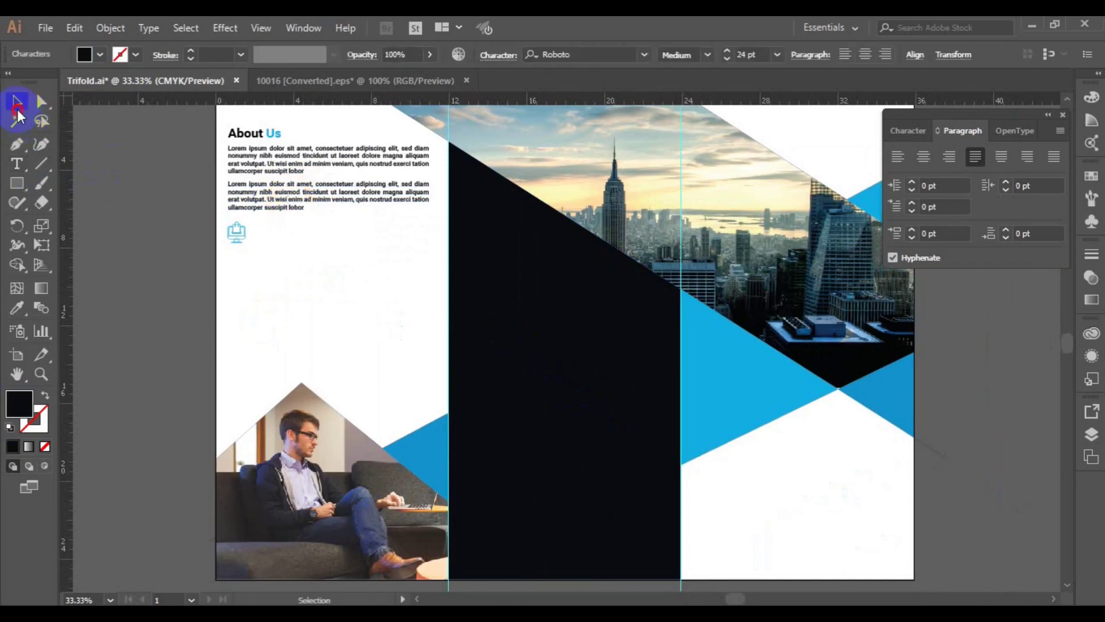
key(t)
drag(256, 227, 426, 253)
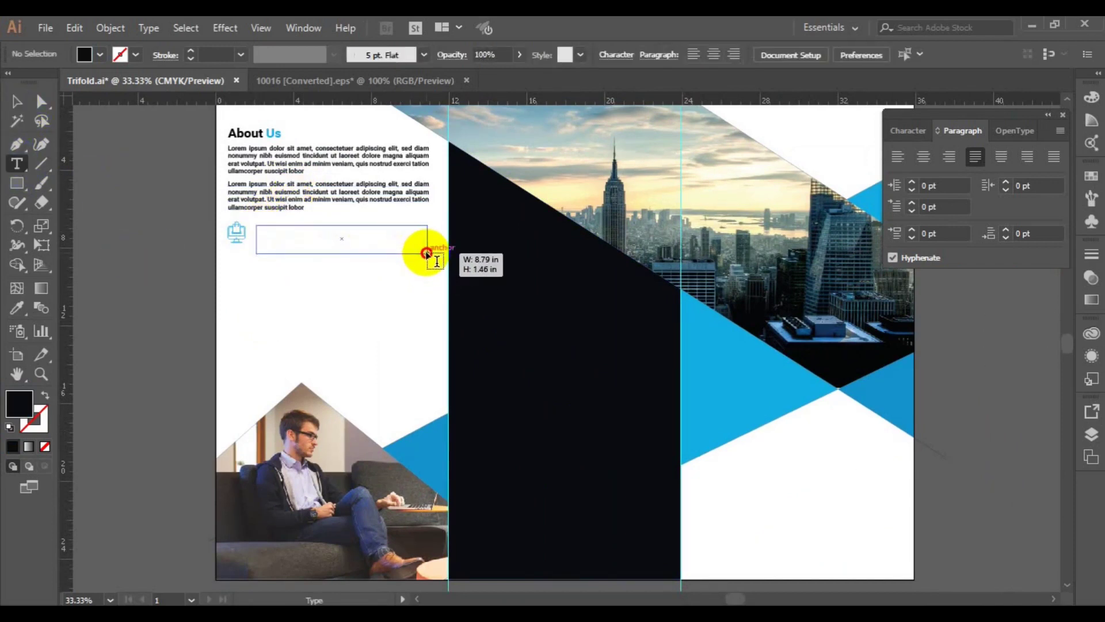
- Fill the text area with placeholder text and cut it to three lines
drag(427, 251, 426, 253)
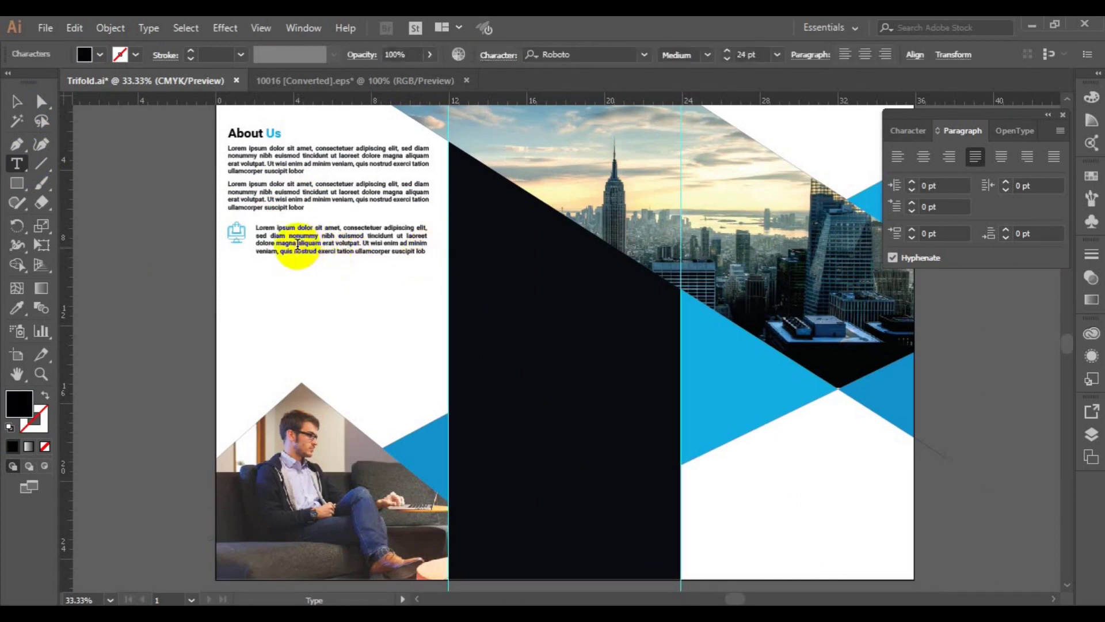
drag(335, 243, 426, 252)
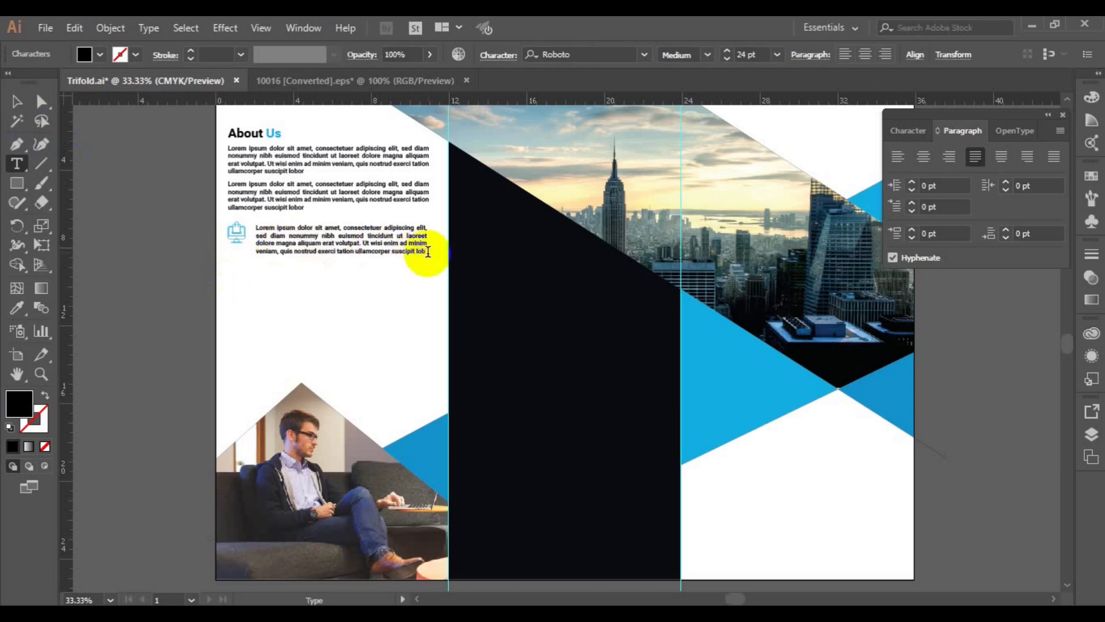
key(BackSpace)
click(319, 230)
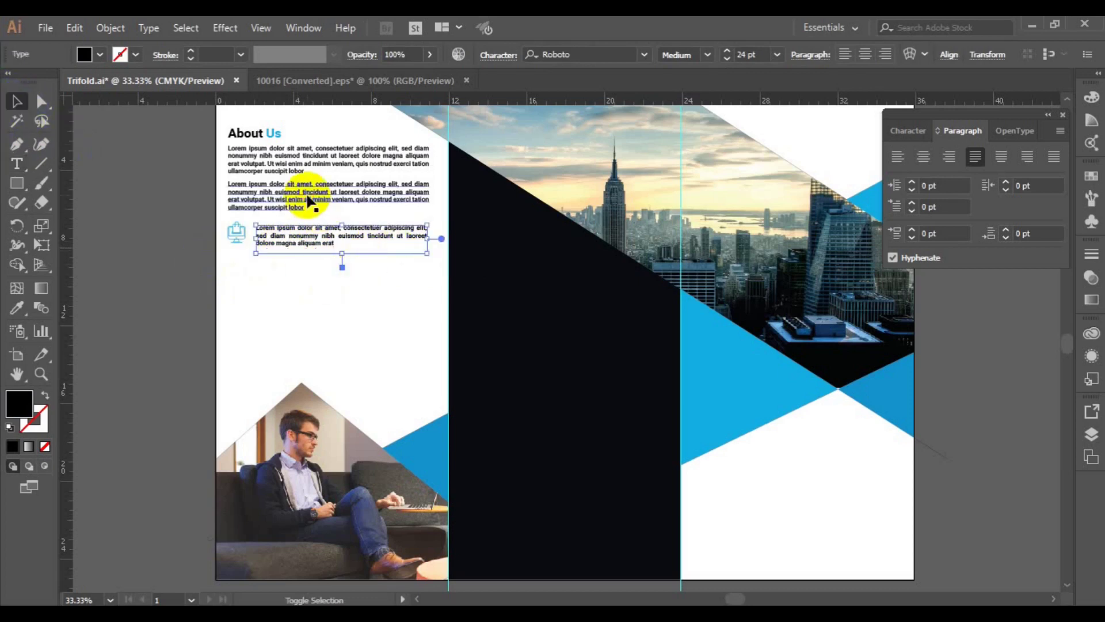
- Justify the paragraphs with last line left and line up the short paragraph with the upper text
shift+click(293, 190)
shift+click(526, 146)
click(884, 56)
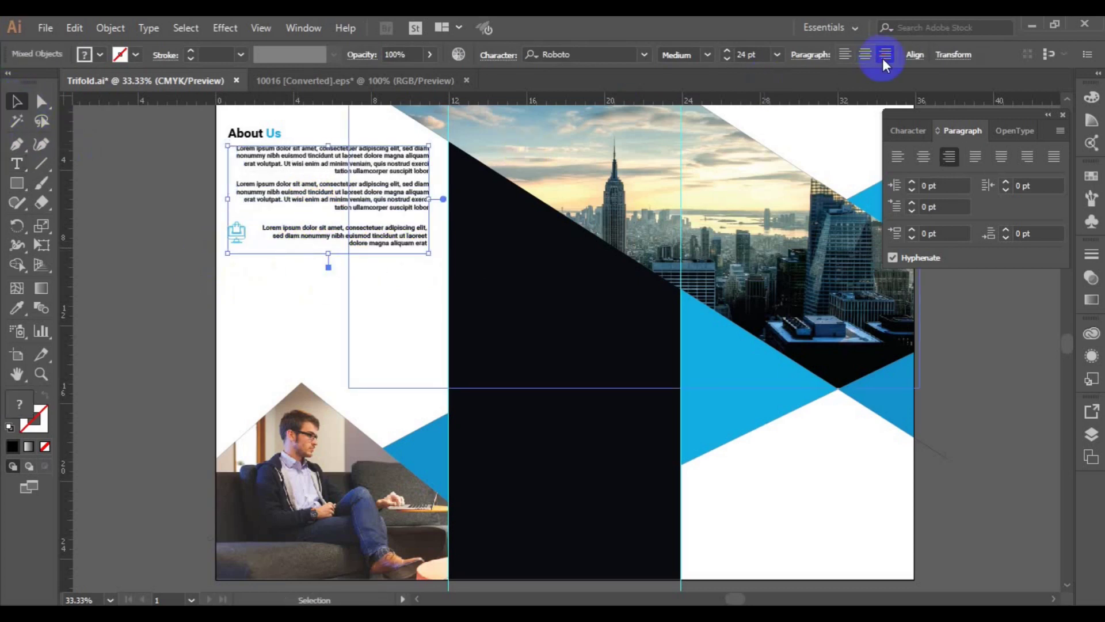
key(ctrl+shift+j)
click(365, 252)
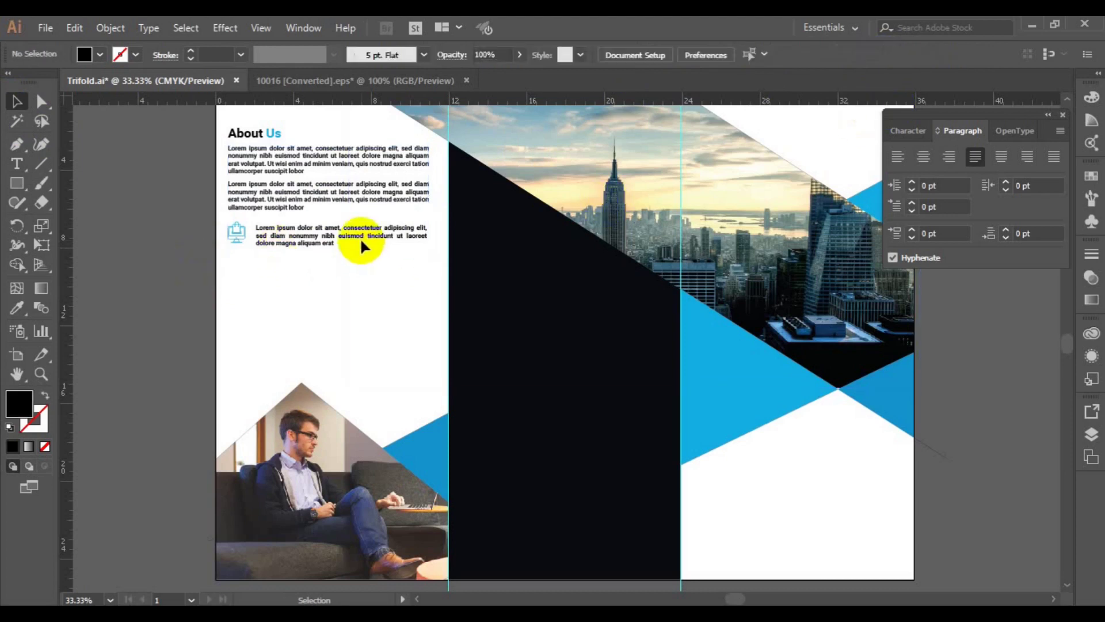
shift+click(355, 199)
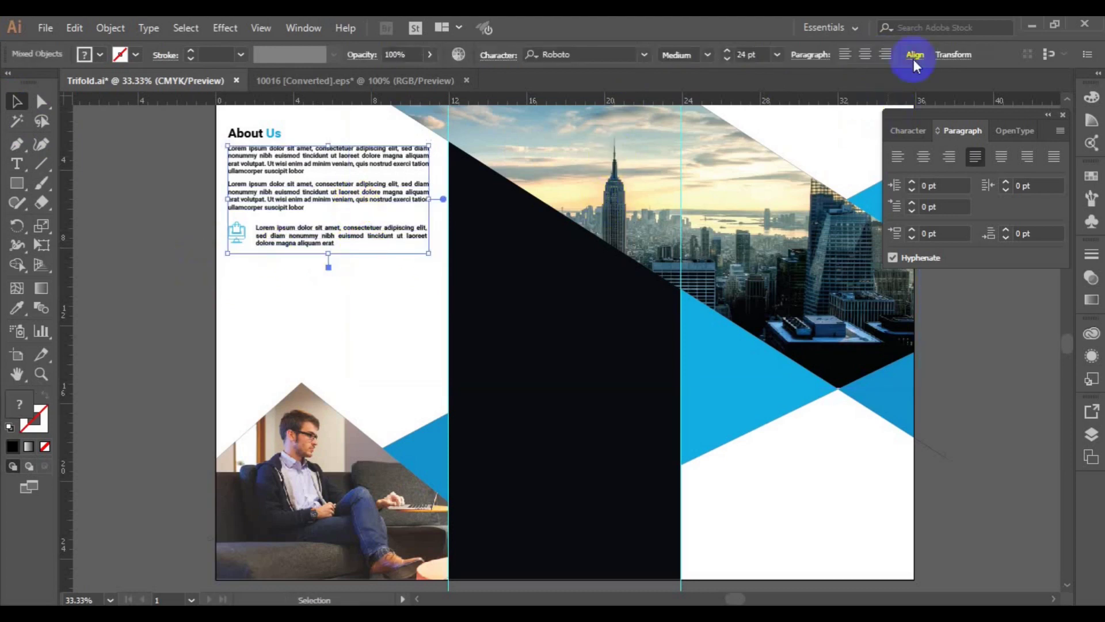
click(915, 54)
click(810, 99)
click(236, 243)
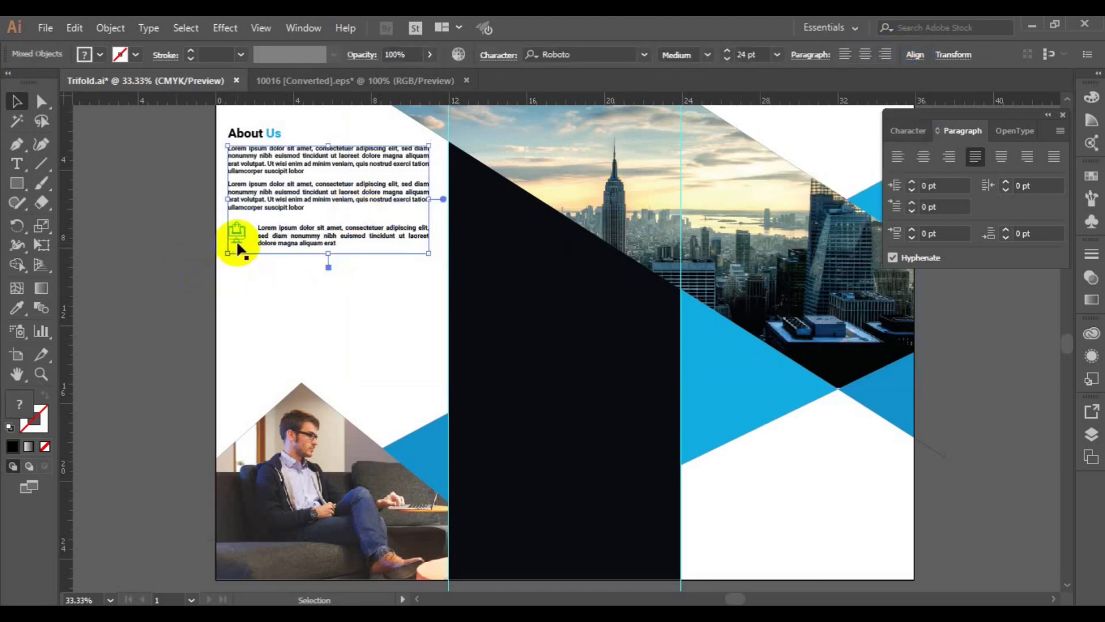
- Top-align the short paragraph with the icon, group them, and move the row down slightly
click(158, 255)
click(236, 236)
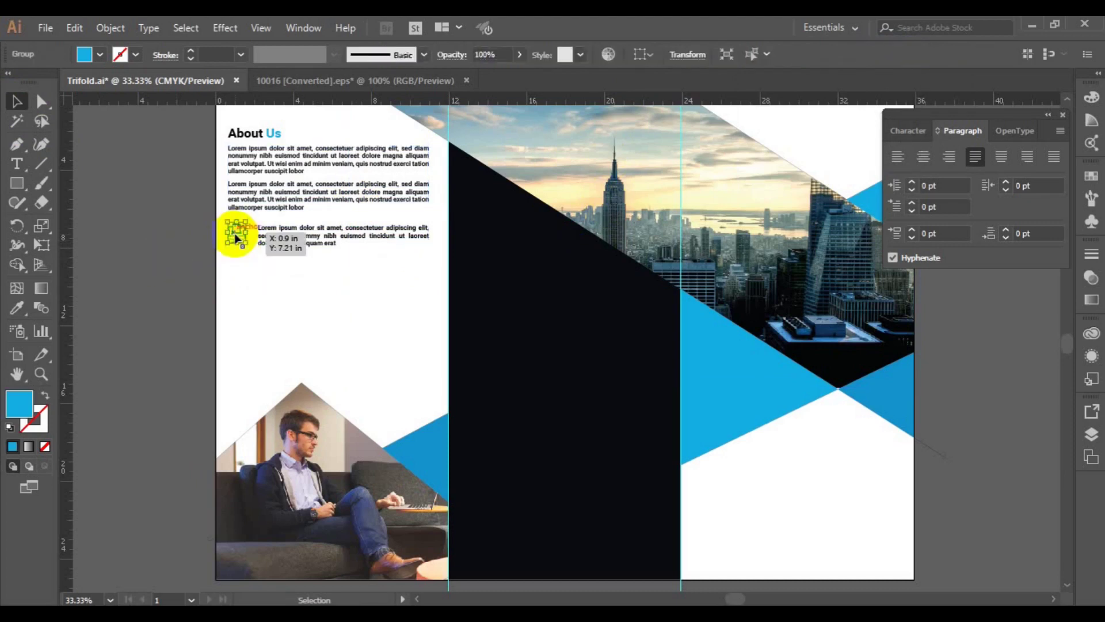
shift+click(273, 203)
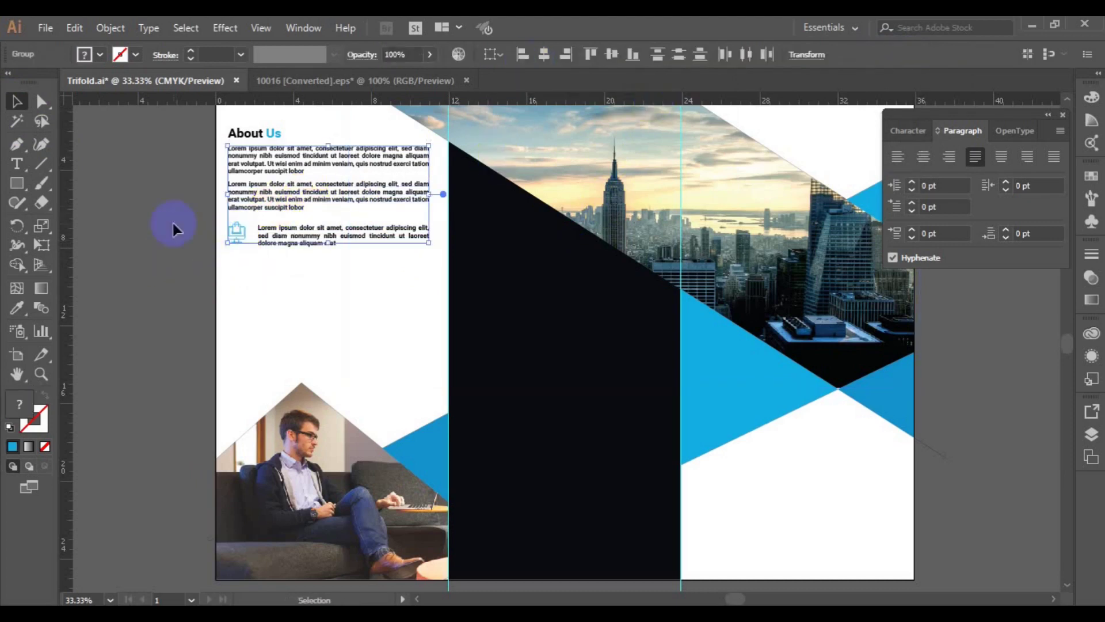
click(237, 236)
shift+click(278, 247)
shift+click(277, 244)
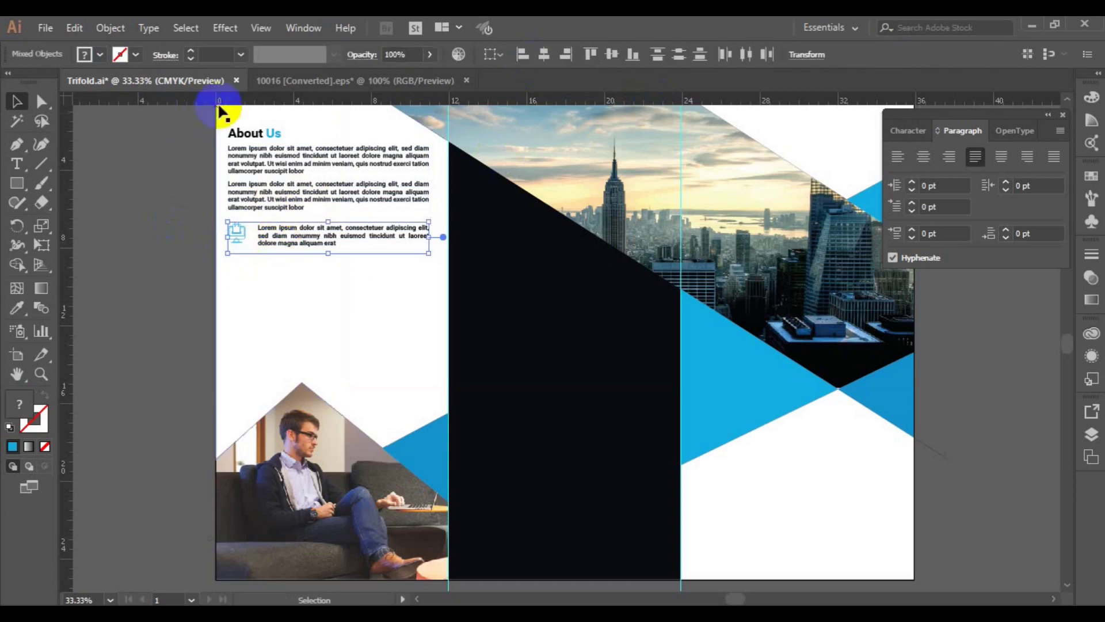
click(543, 54)
click(611, 54)
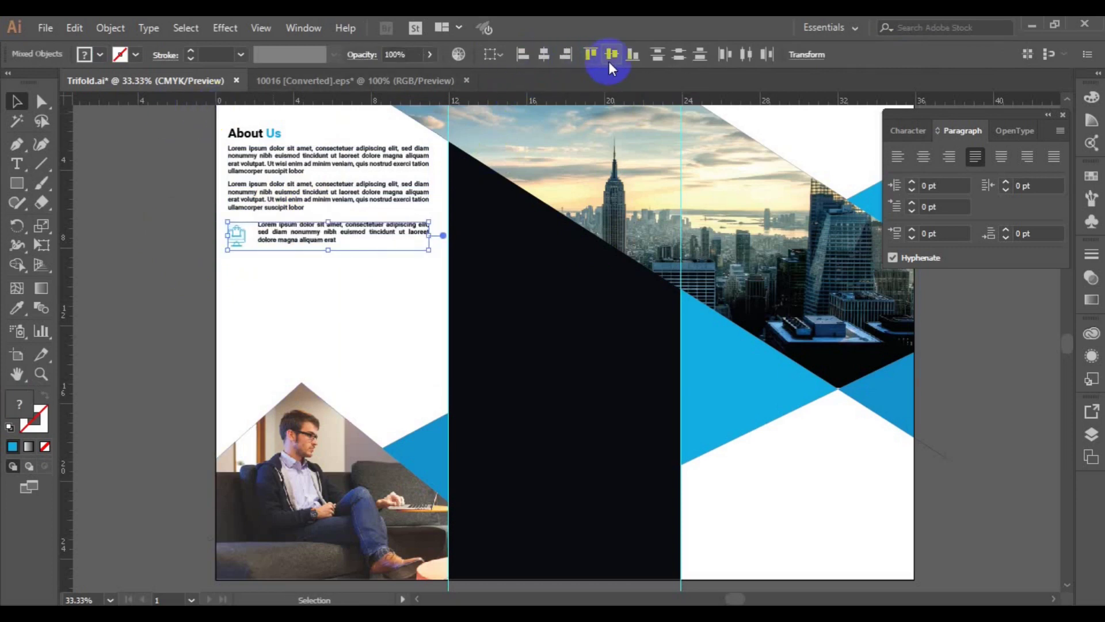
click(590, 54)
click(586, 56)
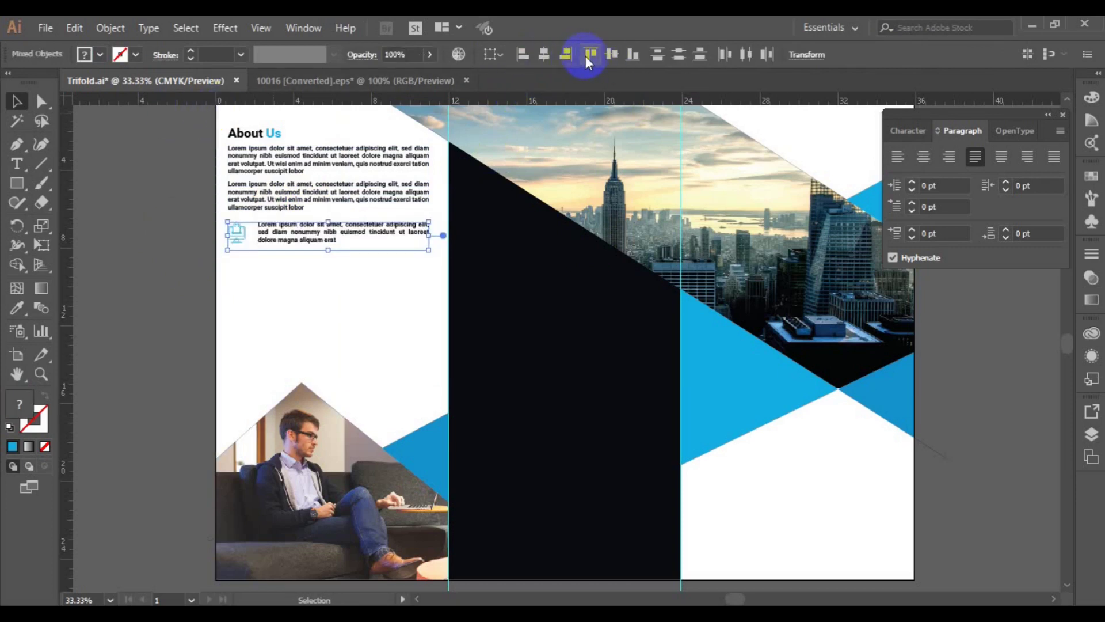
click(111, 27)
click(173, 67)
drag(306, 230, 310, 357)
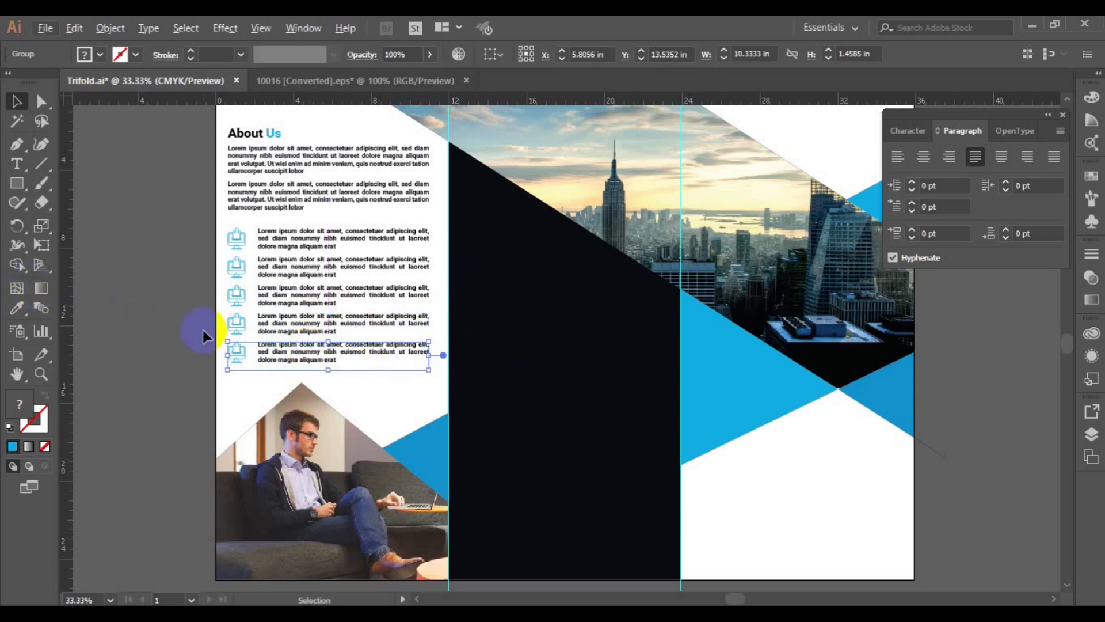
- Undo the earlier copies and duplicate the icon row into four evenly spaced rows
key(ctrl+z)
key(ctrl+z)
key(ctrl+z)
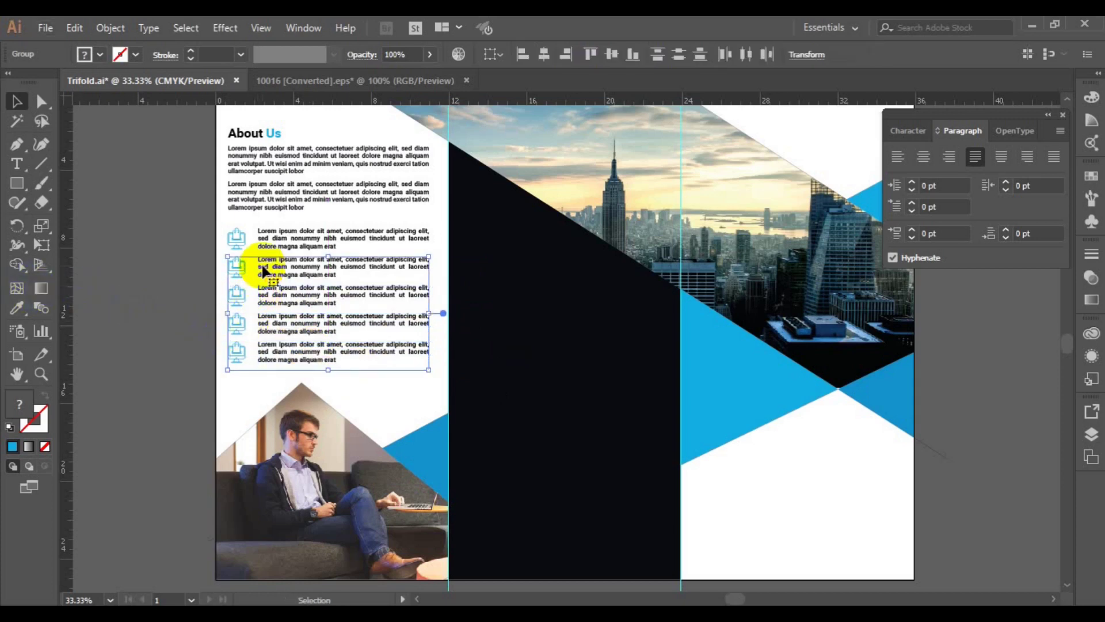
key(ctrl+z)
drag(289, 251, 294, 286)
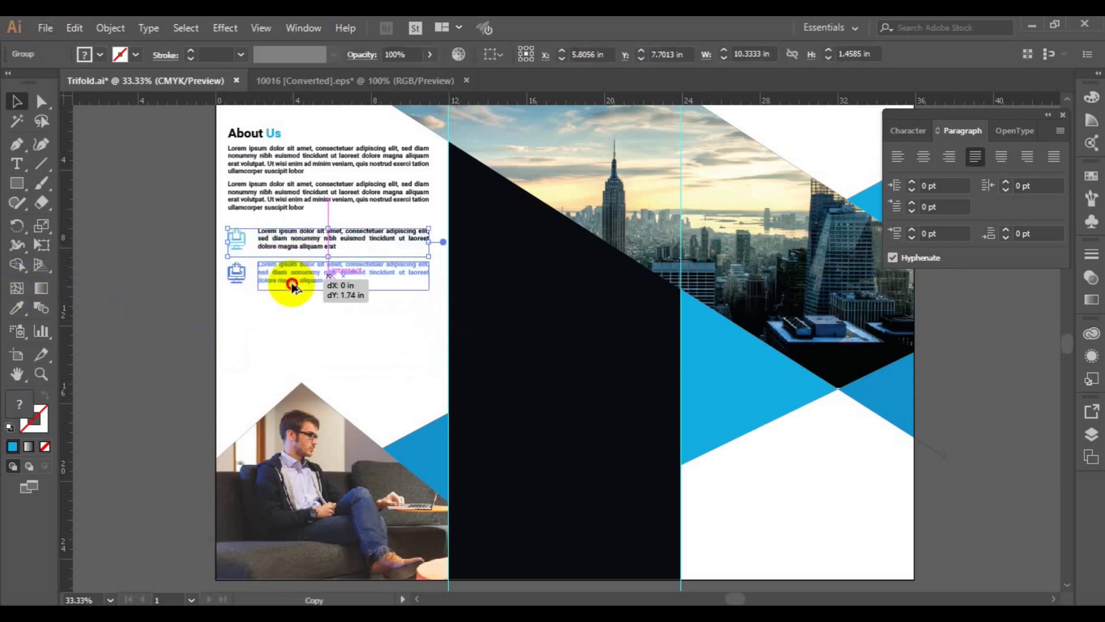
drag(293, 286, 294, 288)
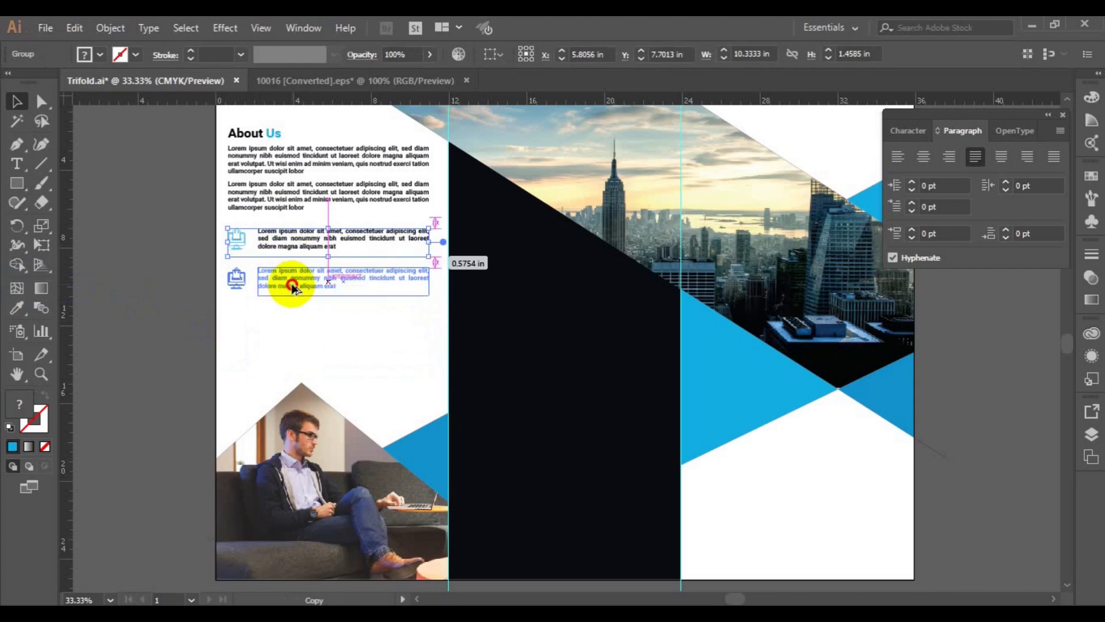
shift+click(294, 243)
drag(295, 249, 295, 323)
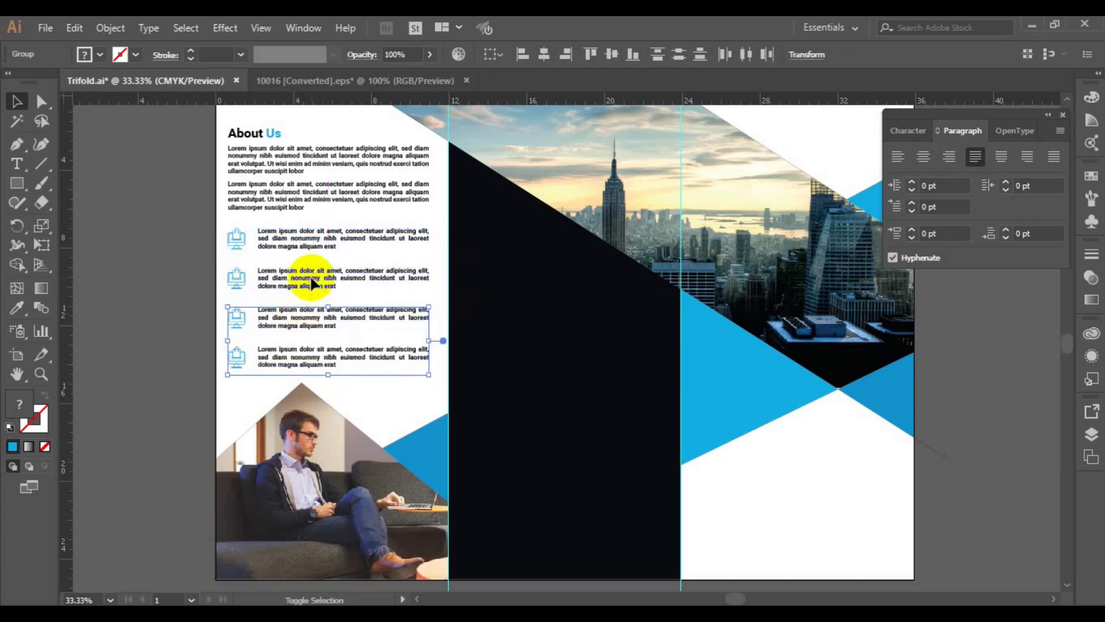
shift+click(302, 245)
- Group the four icon rows together
click(252, 320)
click(296, 360)
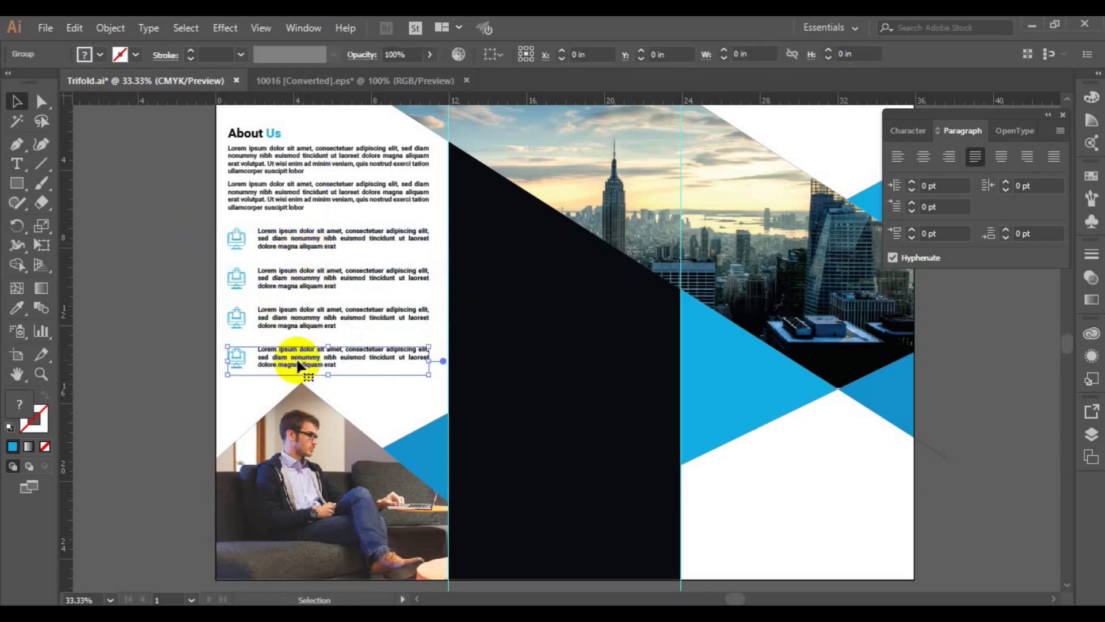
shift+click(321, 316)
shift+click(308, 242)
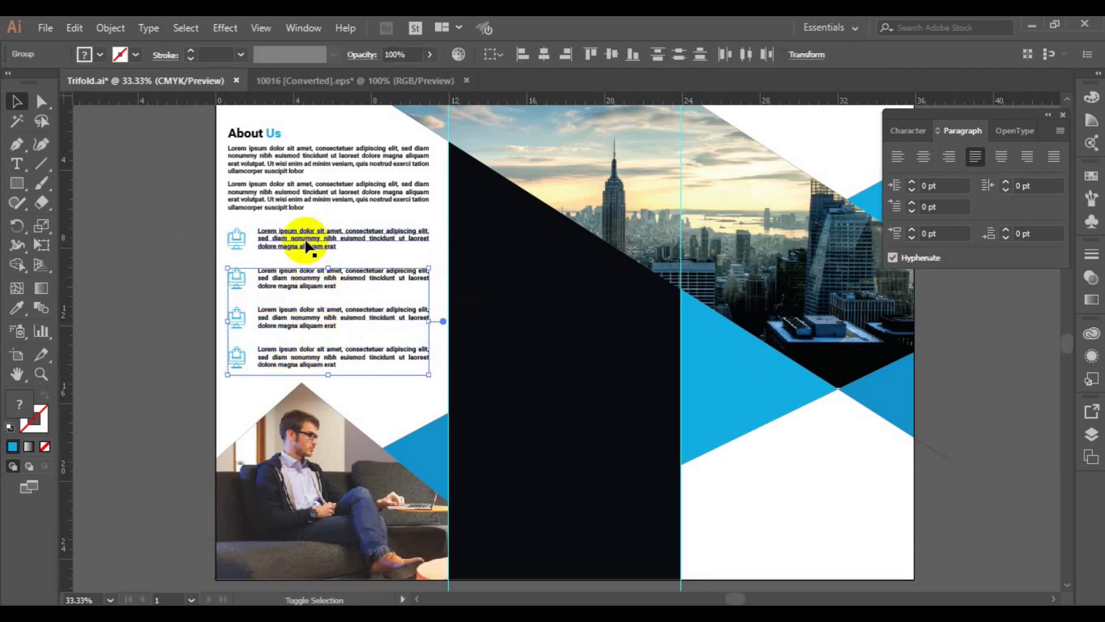
click(110, 28)
click(183, 70)
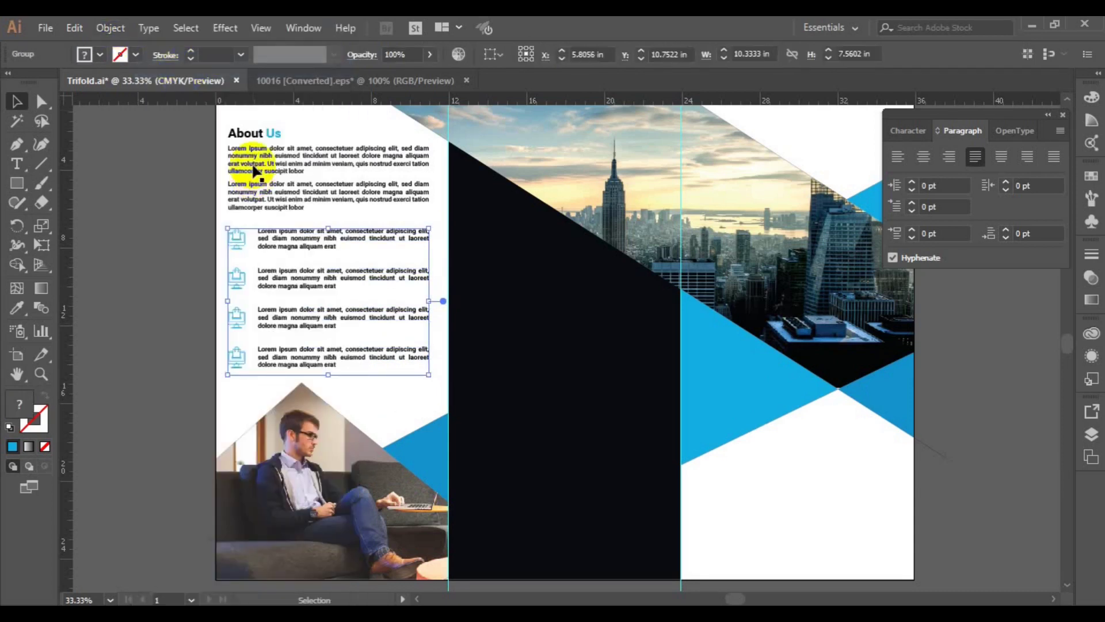
- Left-align the heading, paragraphs and icon rows, and align the block with the photo panel
shift+click(247, 151)
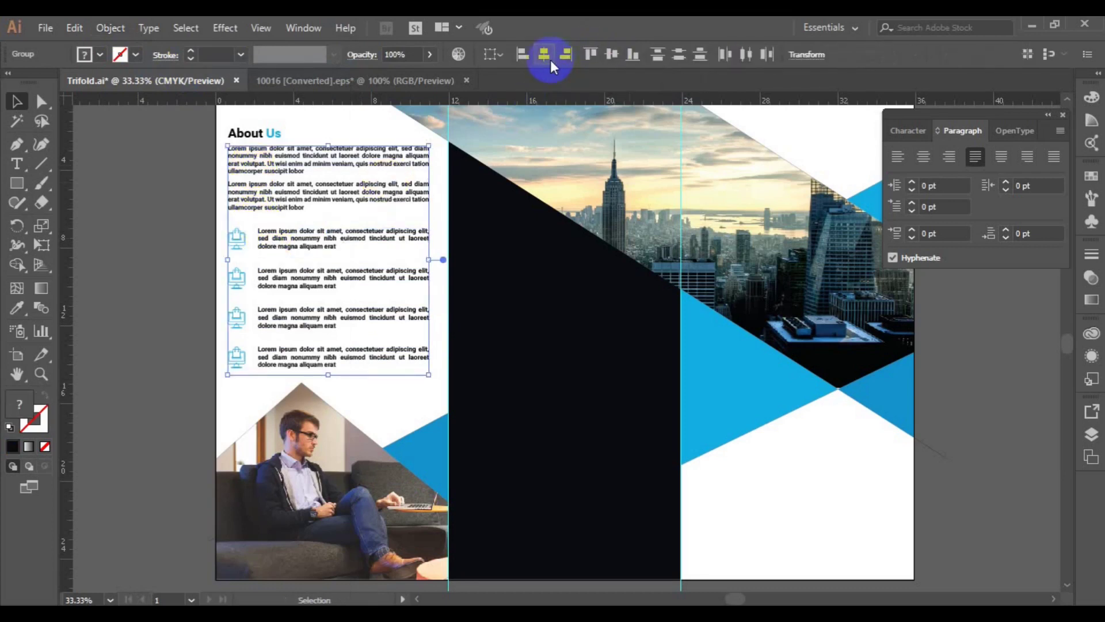
shift+click(246, 134)
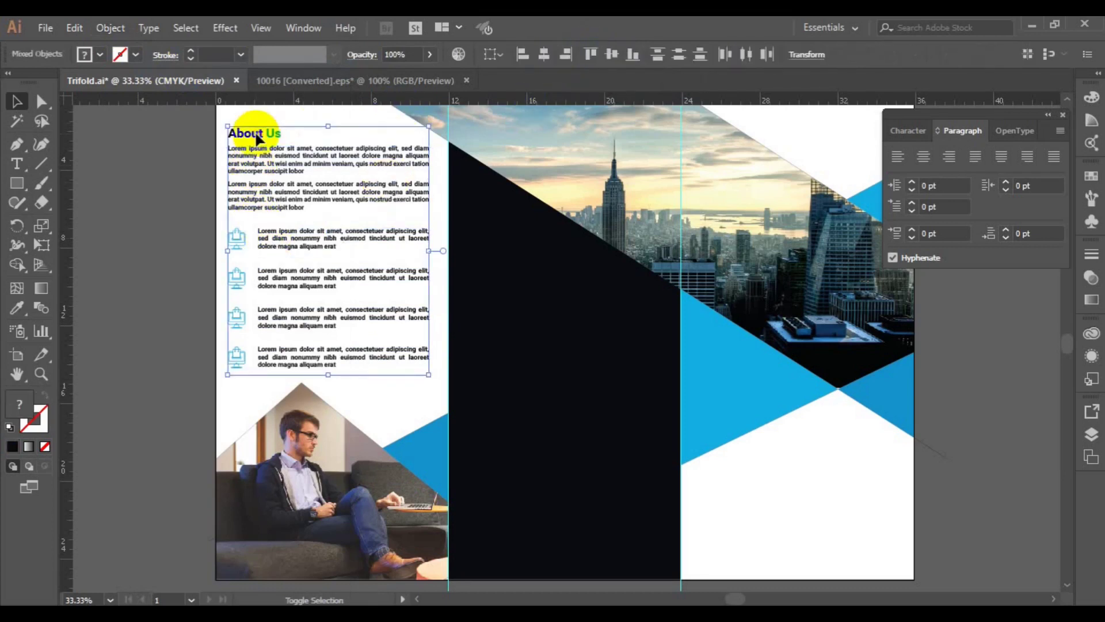
click(527, 58)
shift+click(223, 395)
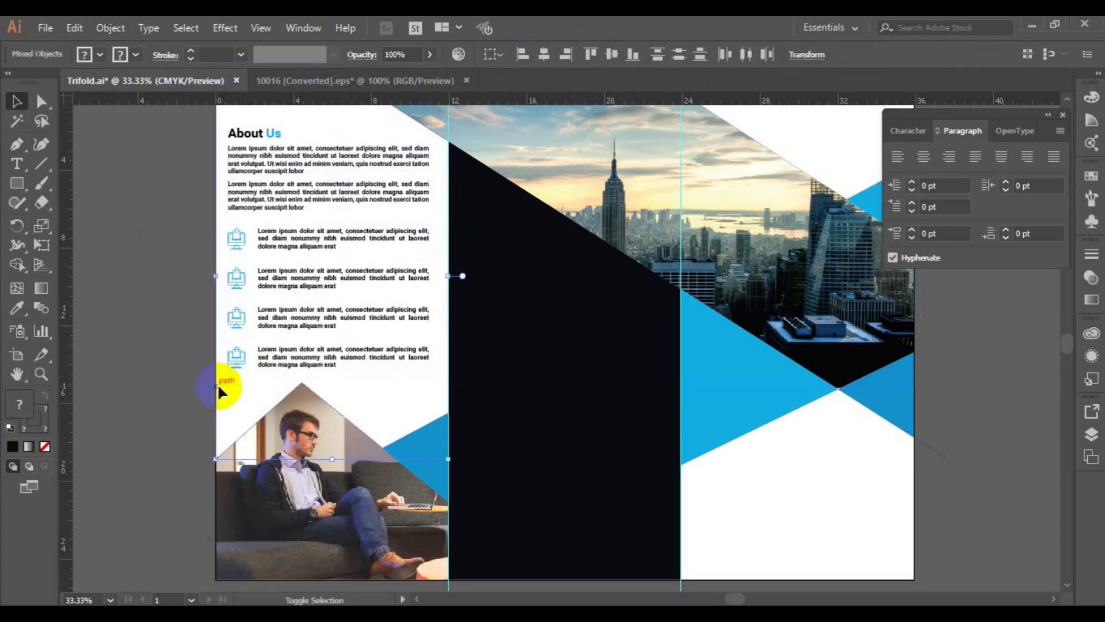
click(543, 55)
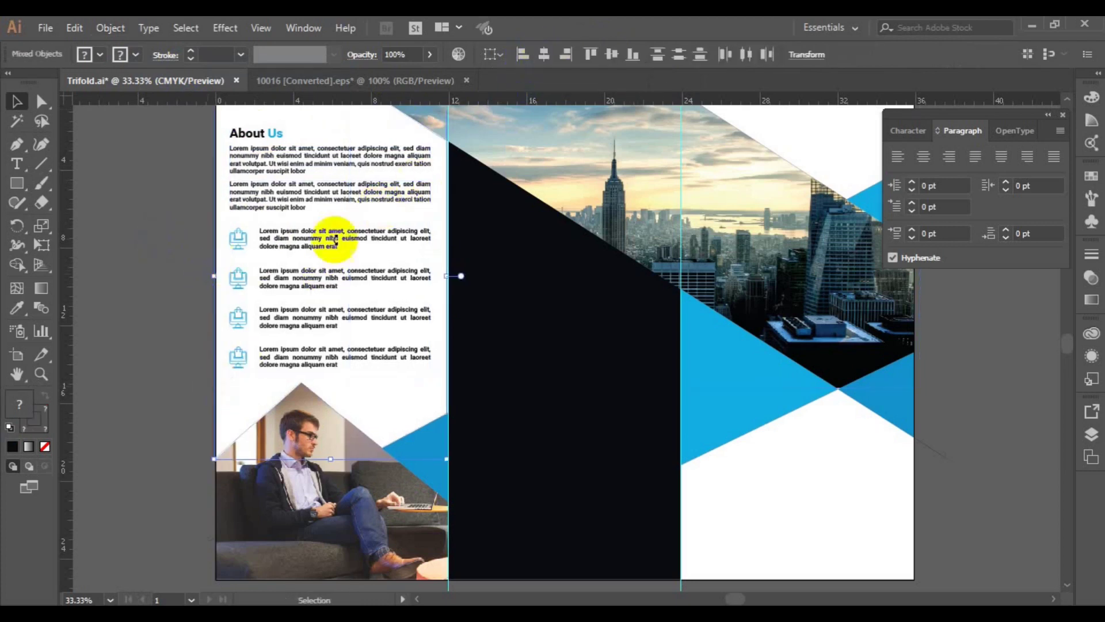
click(168, 286)
click(211, 371)
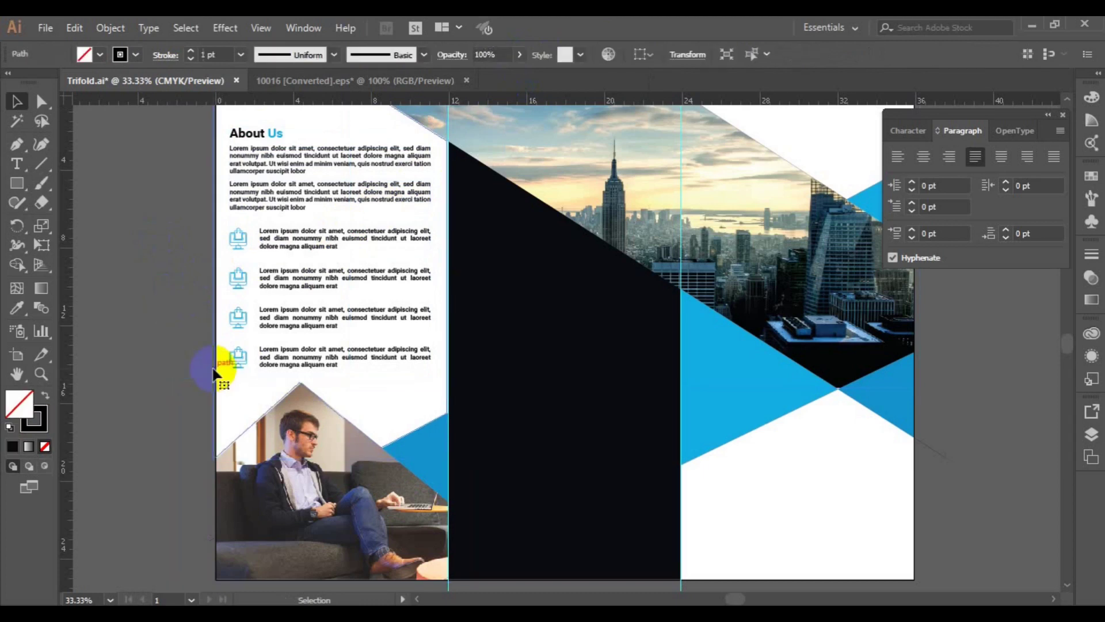
click(214, 371)
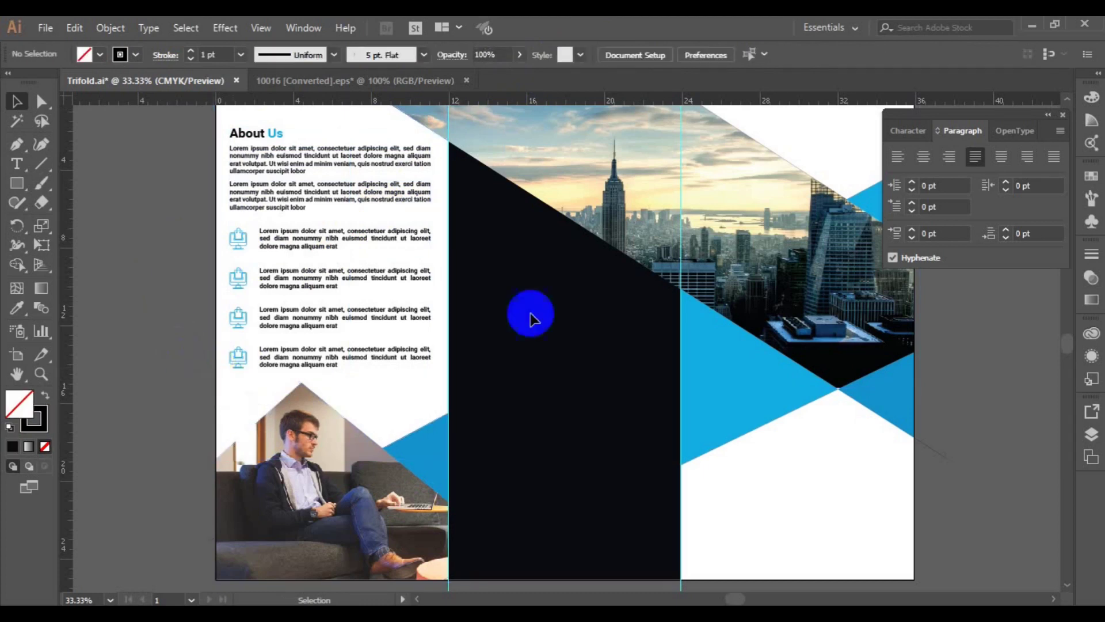
click(1049, 115)
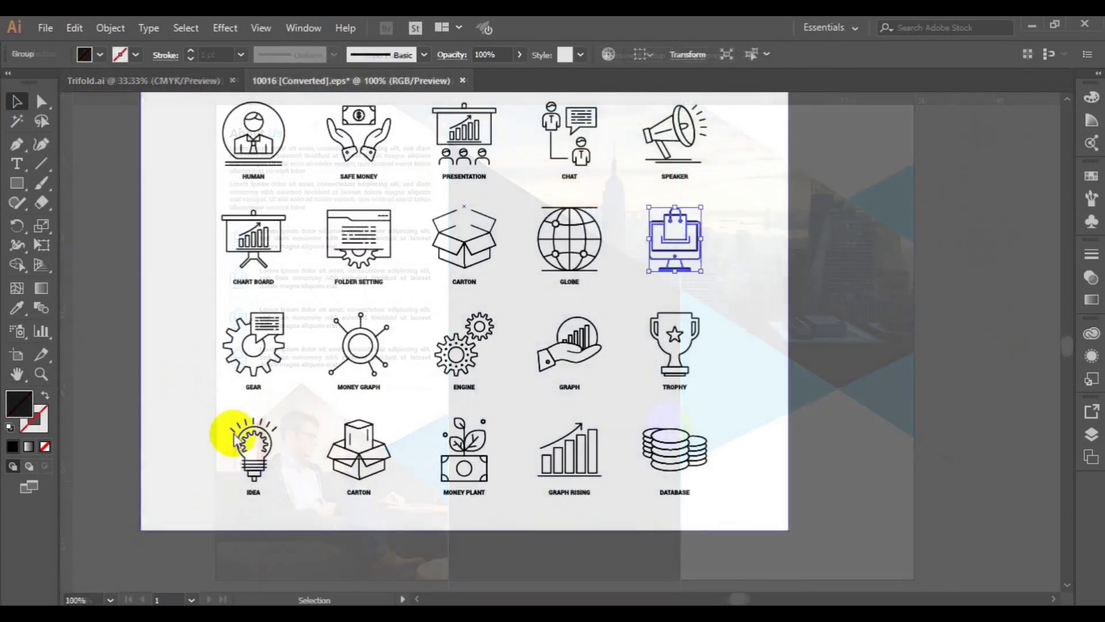
- Place the IDEA bulb icon at the top of the right panel with the blue fill
click(245, 448)
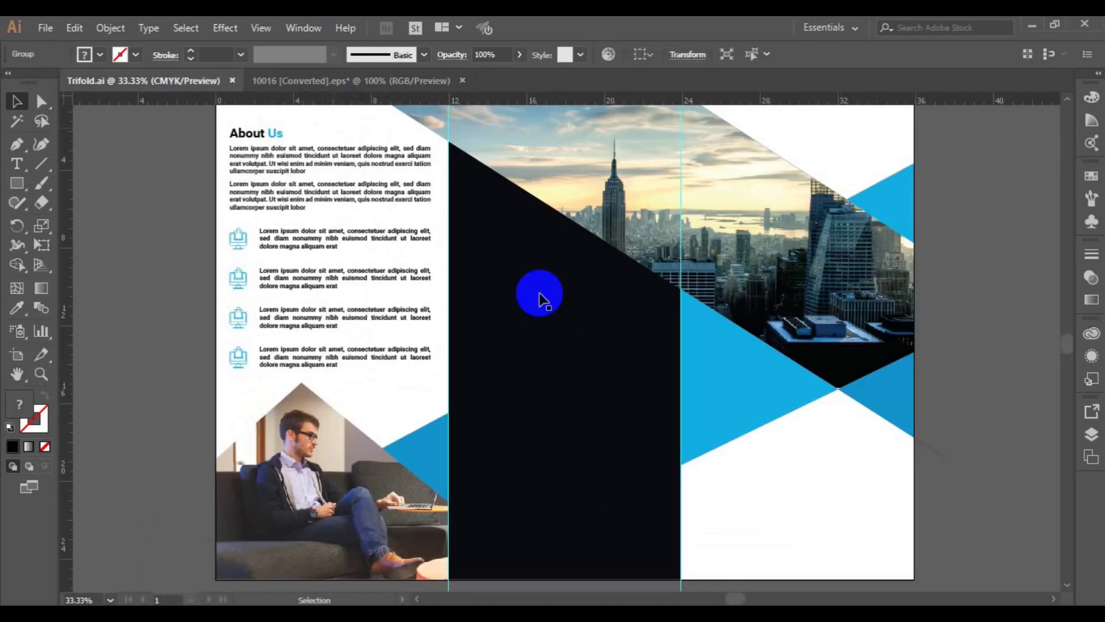
mouse_move(540, 293)
mouse_down()
mouse_move(587, 370)
mouse_move(827, 157)
mouse_up()
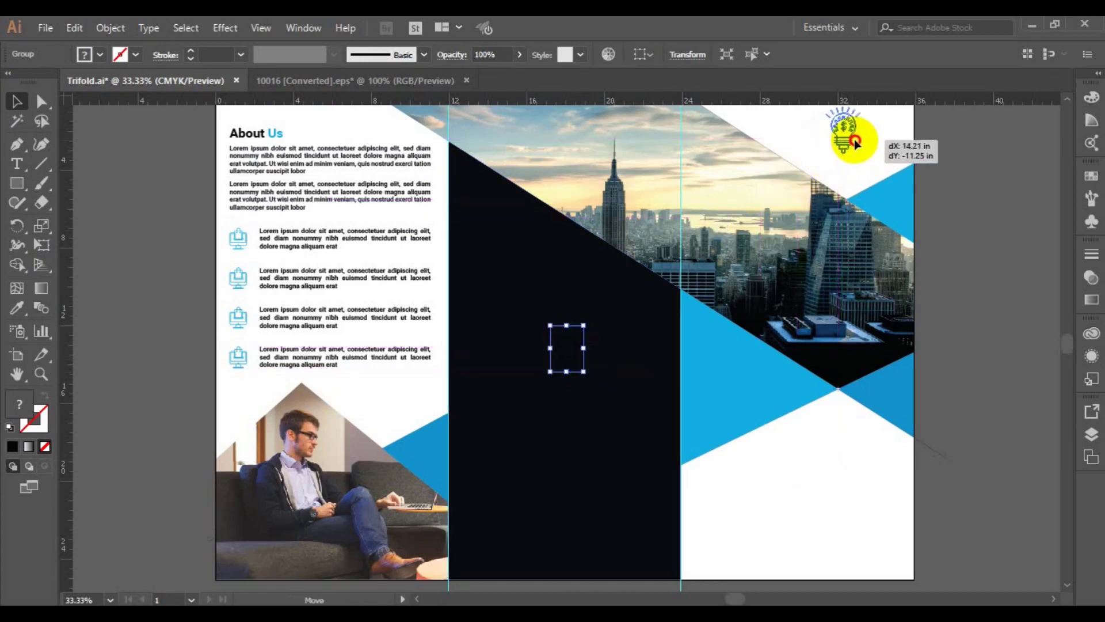
drag(827, 156, 855, 138)
key(i)
click(719, 349)
click(17, 101)
- Add a 48 pt 'Logo Design' label centred beneath the bulb
click(17, 164)
click(867, 167)
text(Logo)
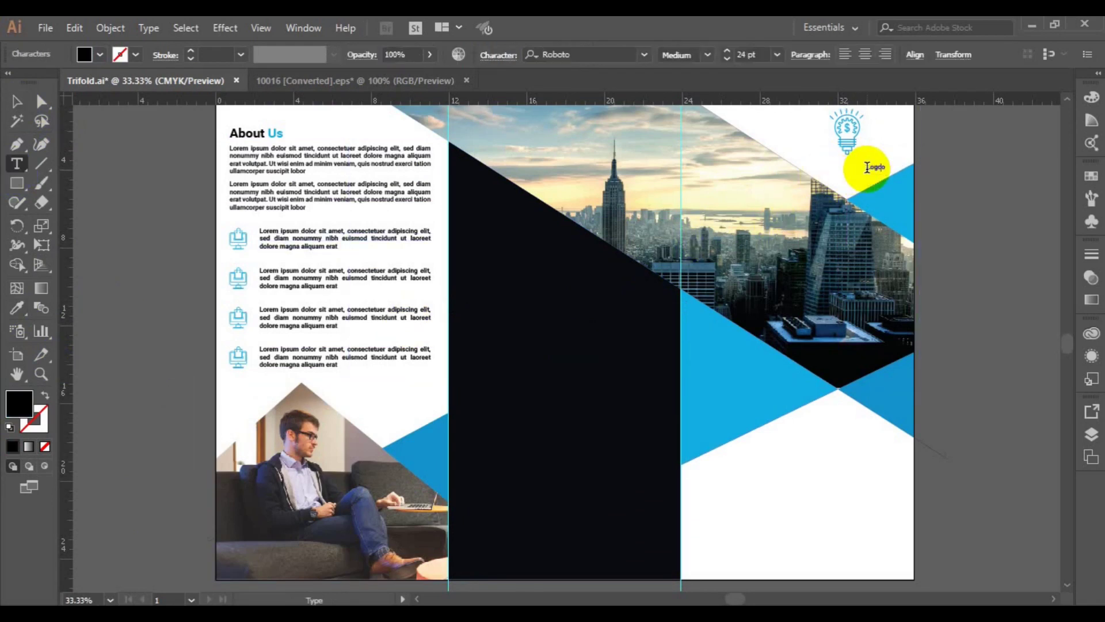
text(Design)
click(16, 102)
click(776, 54)
click(797, 305)
drag(900, 180, 836, 167)
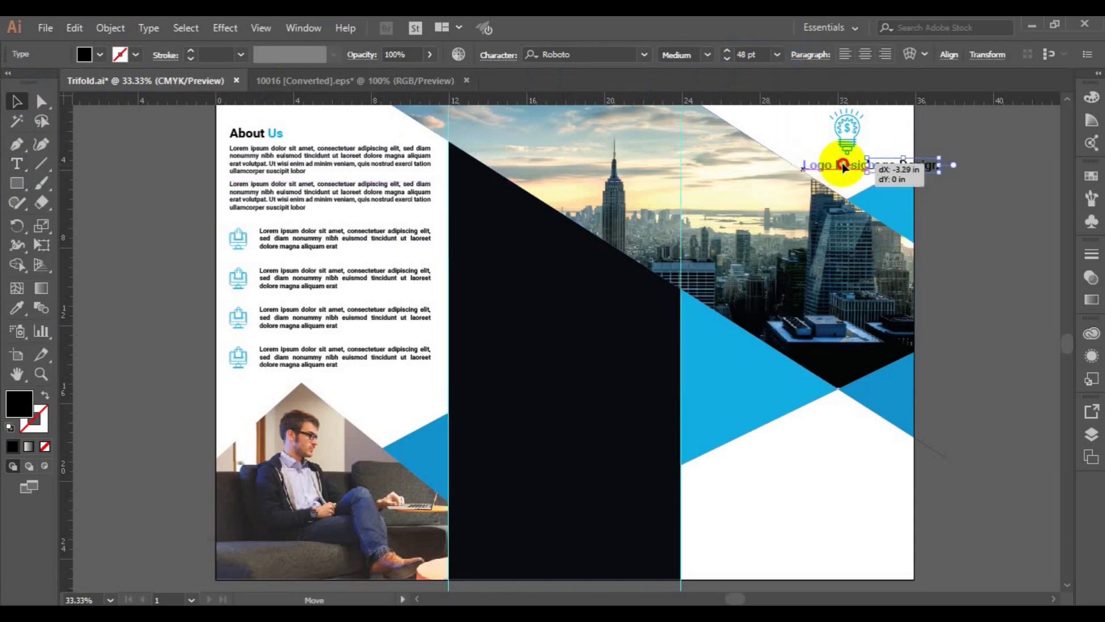
- Shrink the bulb slightly and centre it horizontally over the Logo Design text
click(851, 134)
drag(874, 154, 862, 149)
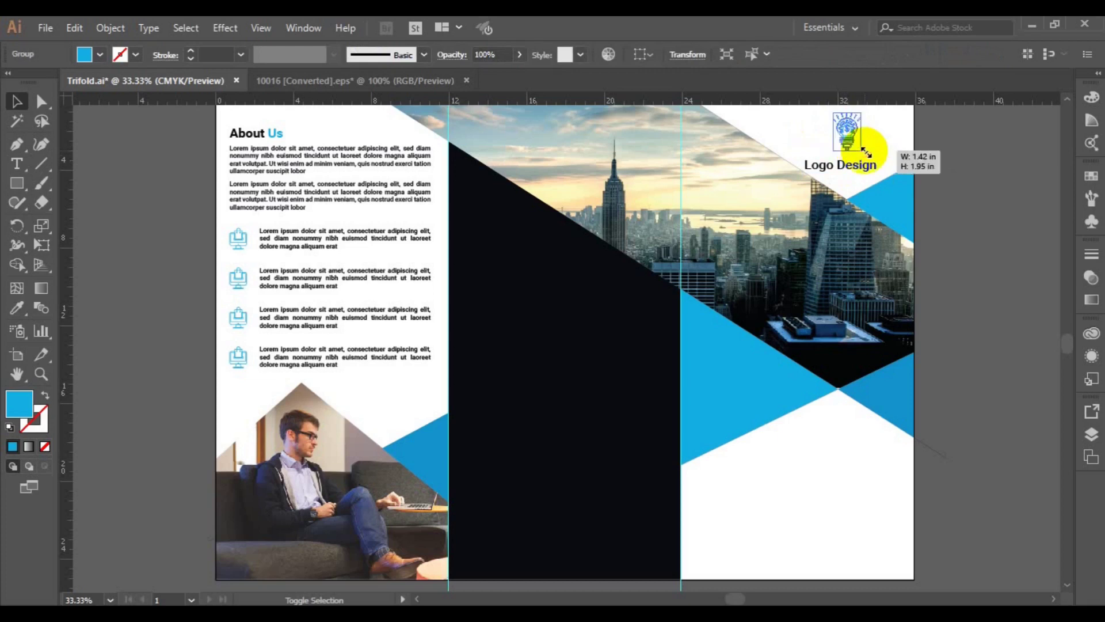
click(850, 169)
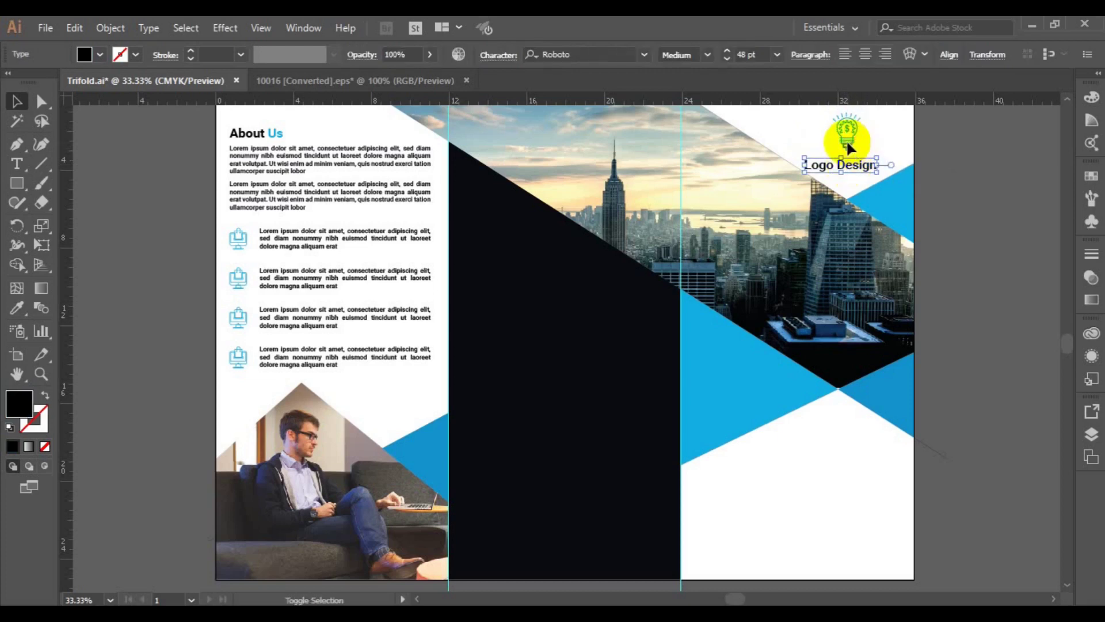
shift+click(846, 140)
click(612, 51)
key(ctrl+z)
click(548, 57)
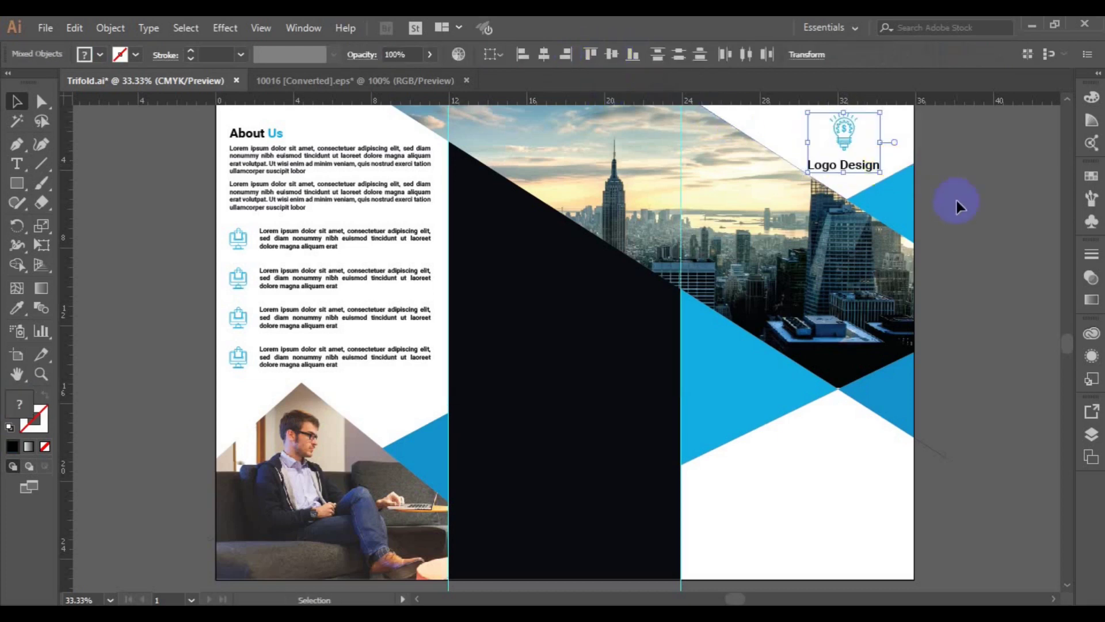
click(945, 196)
- Group the bulb and Logo Design text, then scale the group down slightly
click(848, 169)
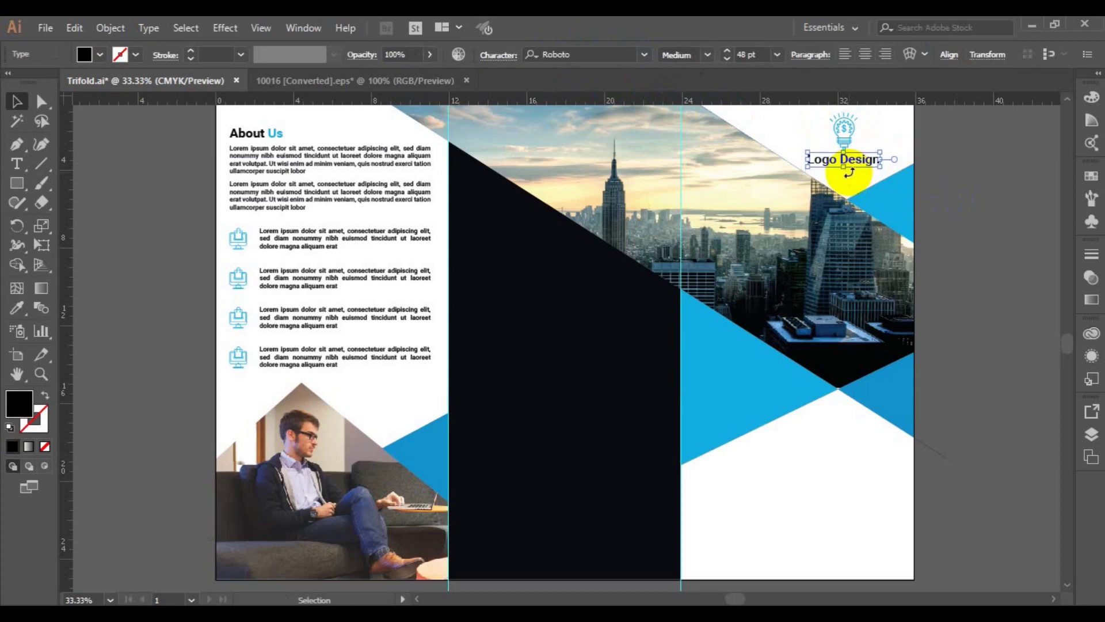
shift+click(844, 130)
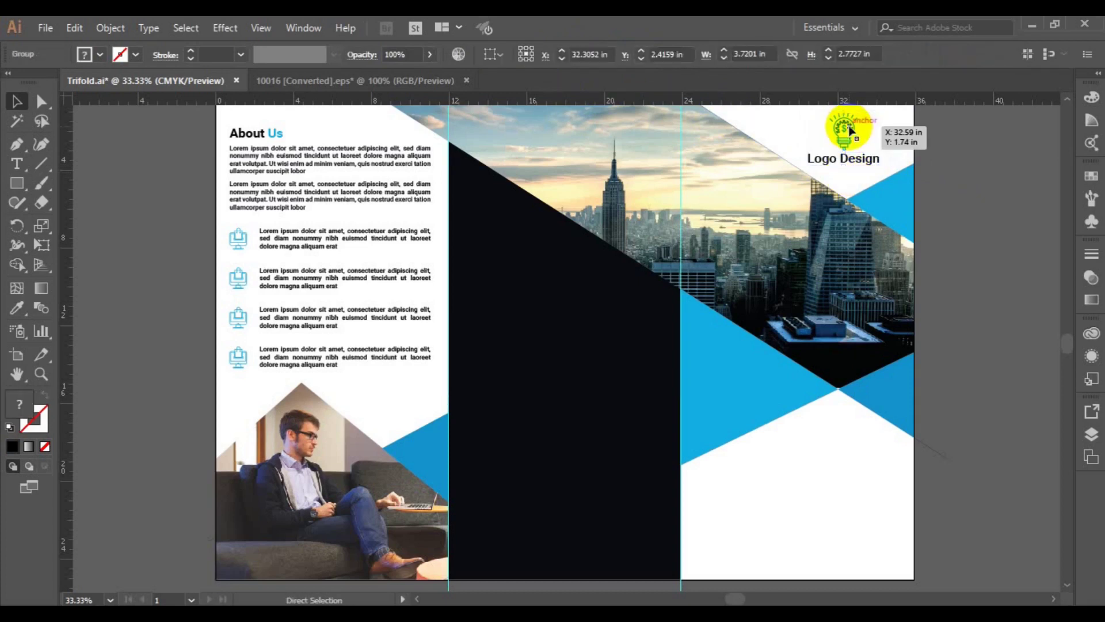
key(ctrl+g)
drag(887, 173, 879, 167)
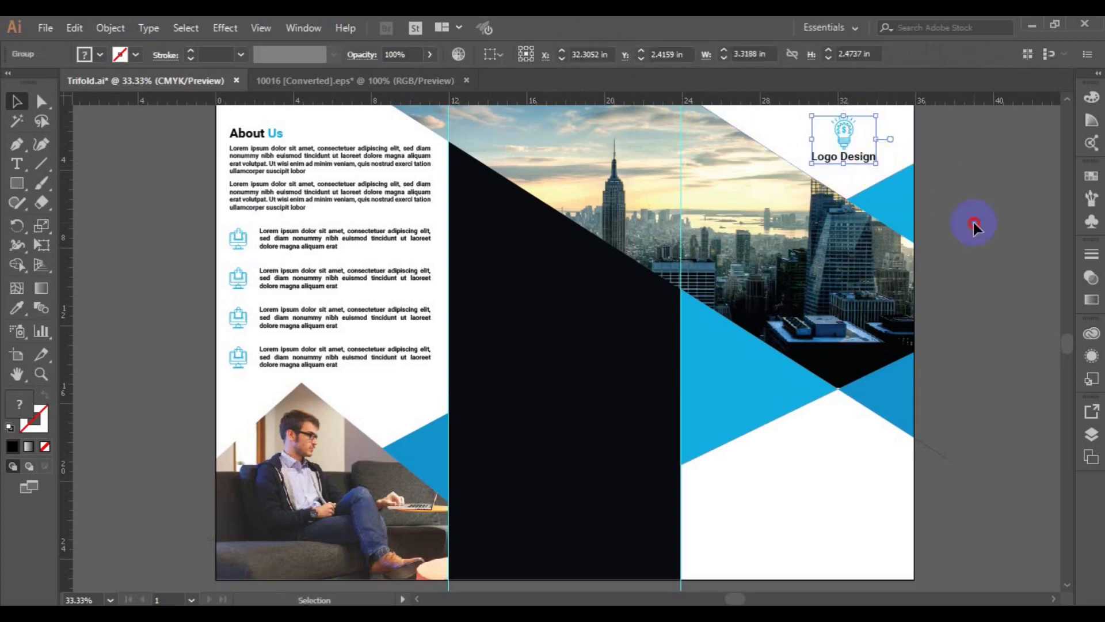
click(796, 482)
click(17, 164)
text(WE WILLL HELP GROW YOUR BUSINESS)
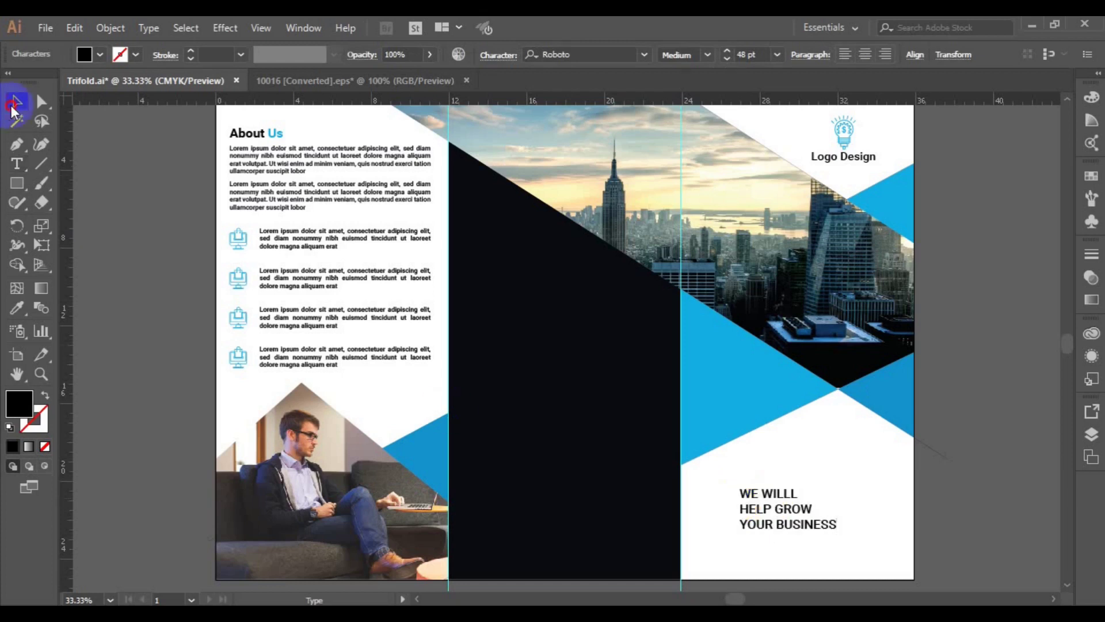
- Make the WE WILLL headline 72 pt, right-aligned, in the lower right panel
click(13, 107)
click(783, 510)
click(885, 54)
drag(711, 512, 847, 488)
click(777, 54)
click(794, 339)
drag(781, 506, 808, 507)
- Move YOUR BUSINESS out of the headline into its own separate text line
key(t)
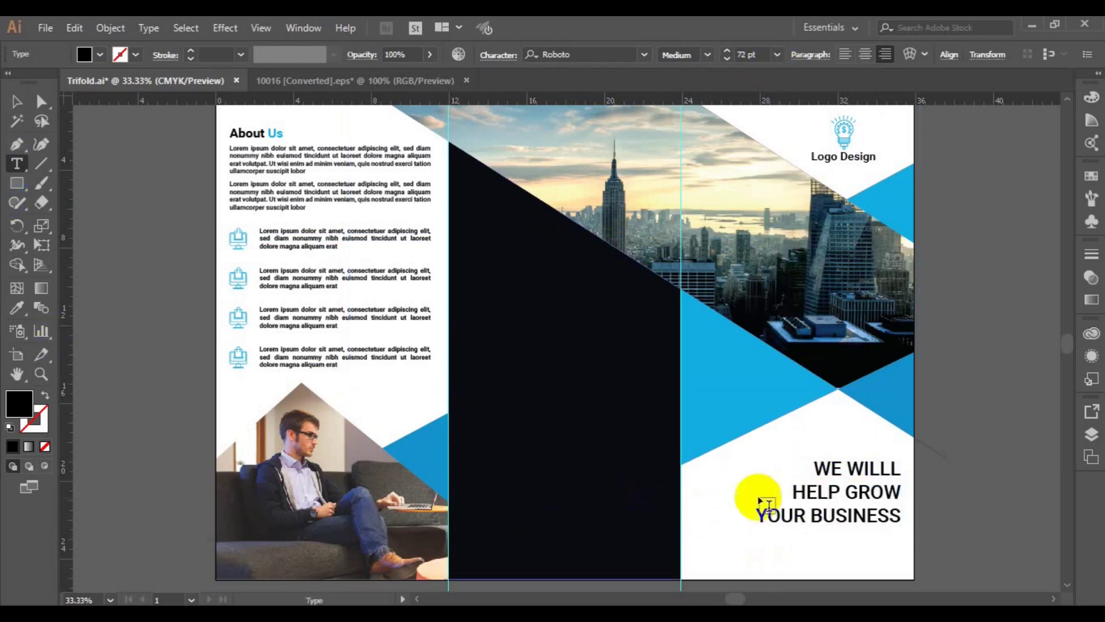
click(756, 514)
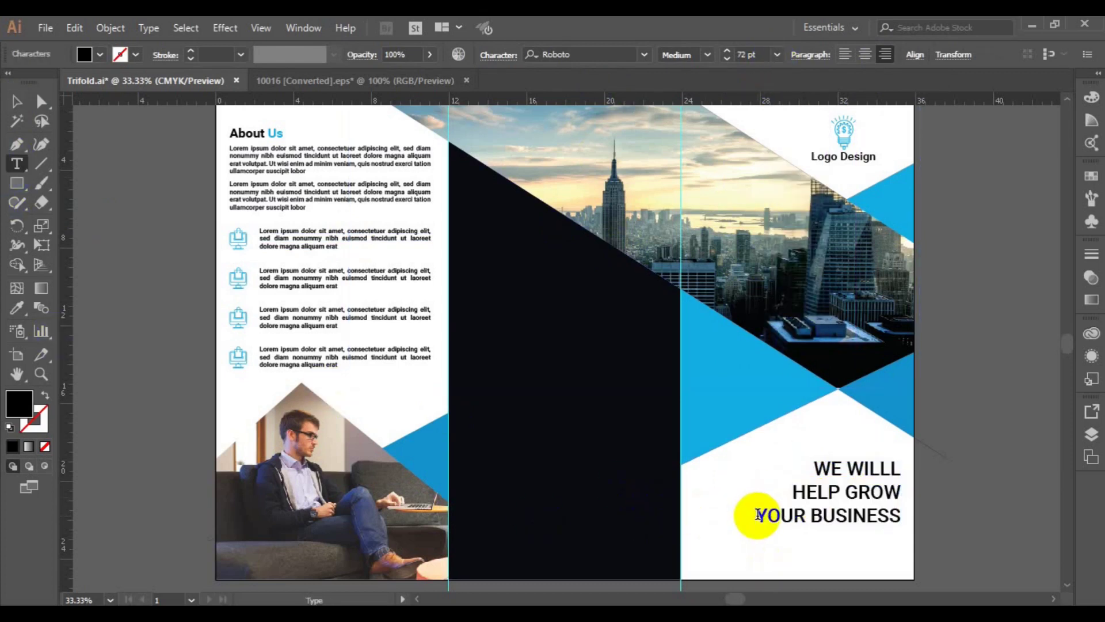
drag(756, 515, 896, 515)
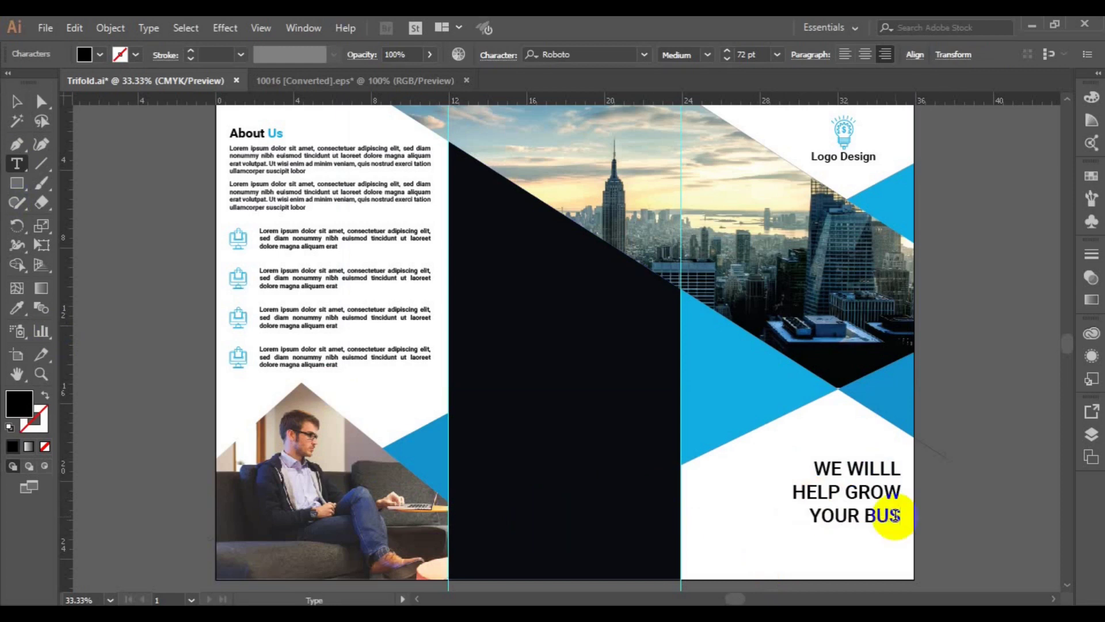
click(17, 103)
key(t)
click(789, 516)
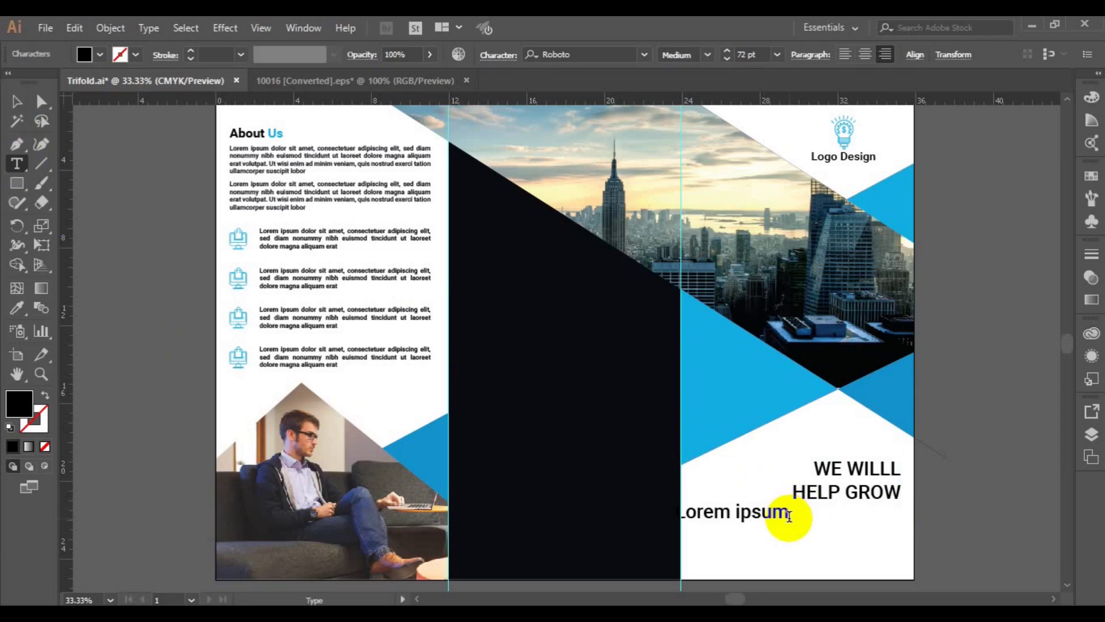
text(YOURBUSINESS)
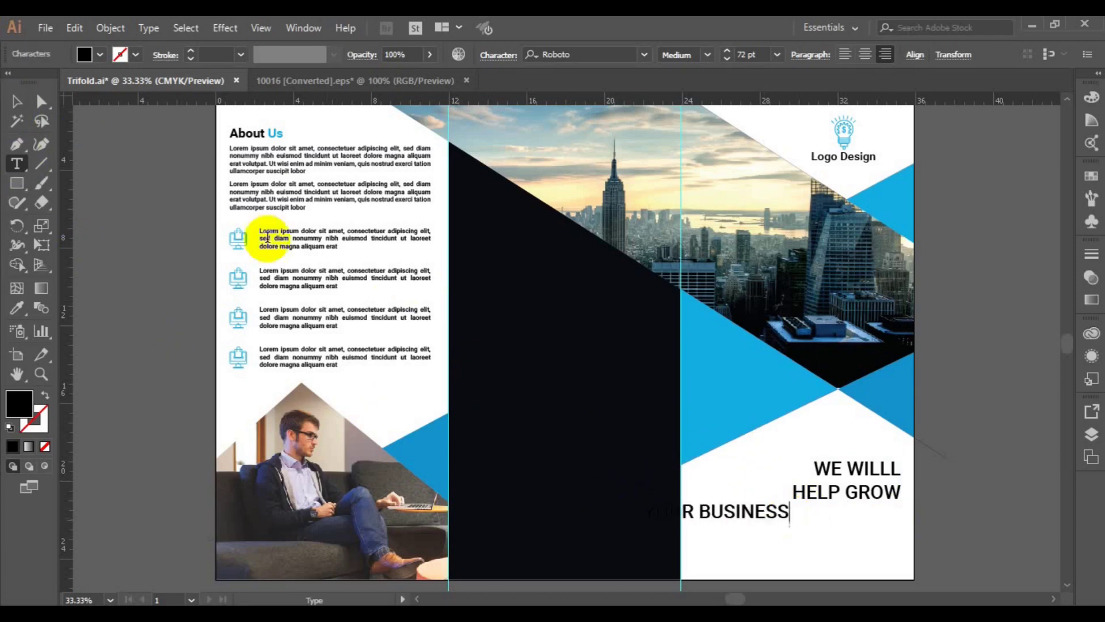
click(17, 102)
- Make YOUR BUSINESS bold in the icons' blue and place it under HELP GROW
click(707, 55)
click(707, 210)
key(i)
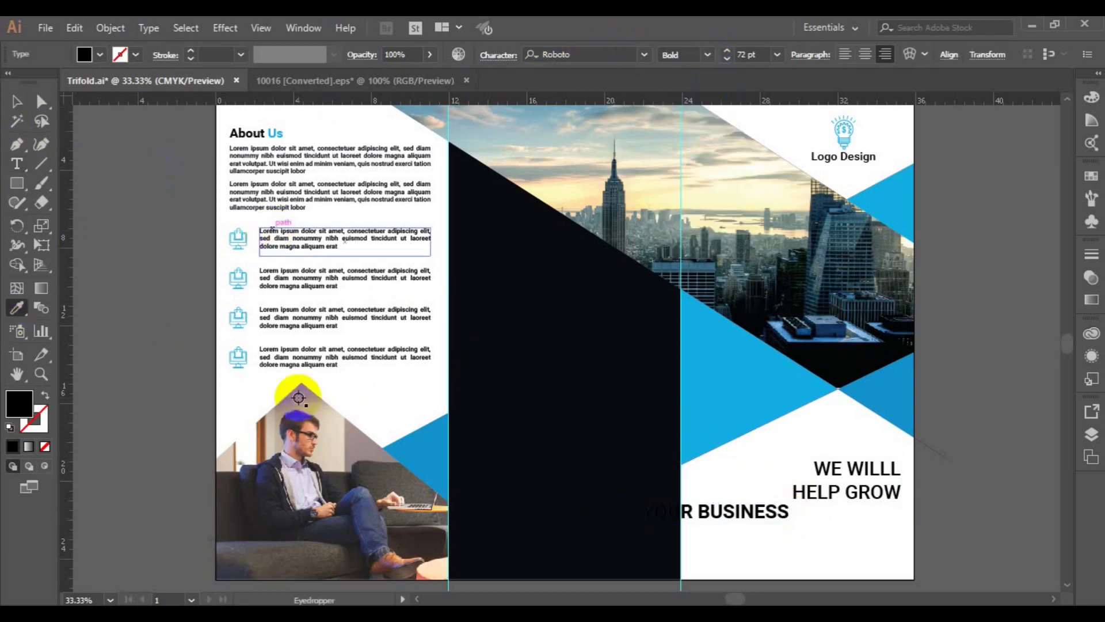
click(881, 386)
click(16, 102)
drag(694, 502, 829, 512)
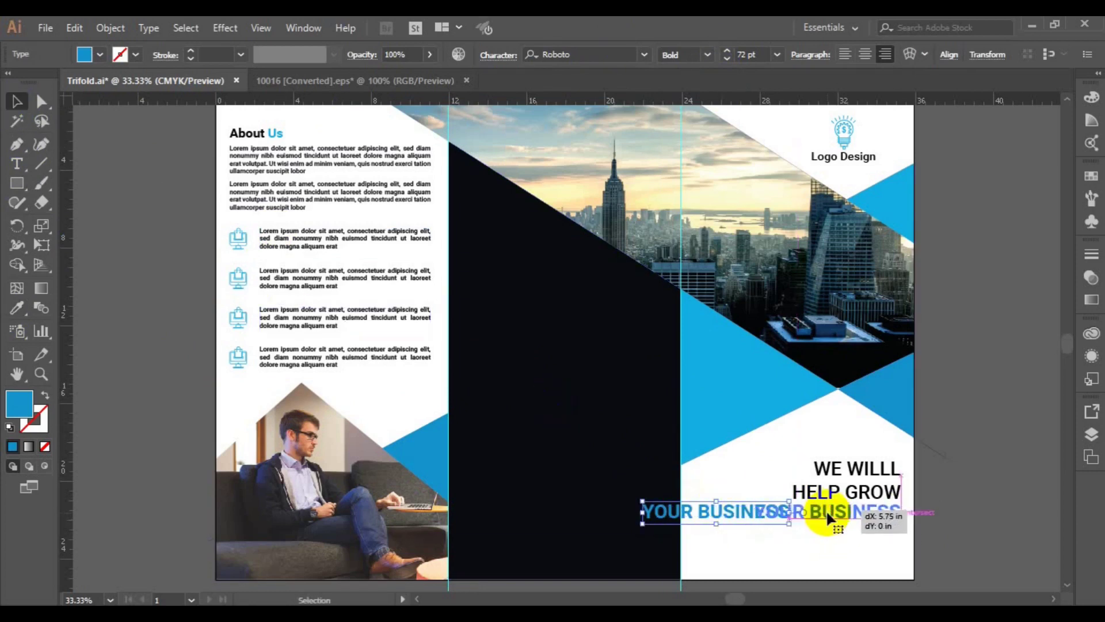
drag(828, 512, 827, 517)
- Right-align and group the two headline text objects, then raise the group slightly
click(852, 486)
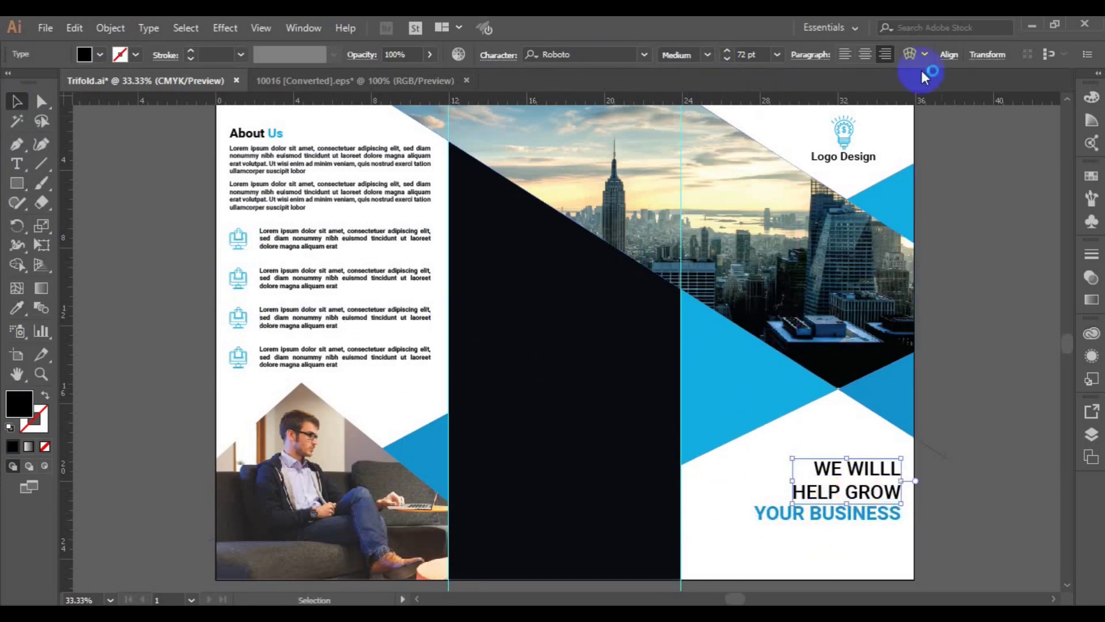
click(948, 54)
click(998, 394)
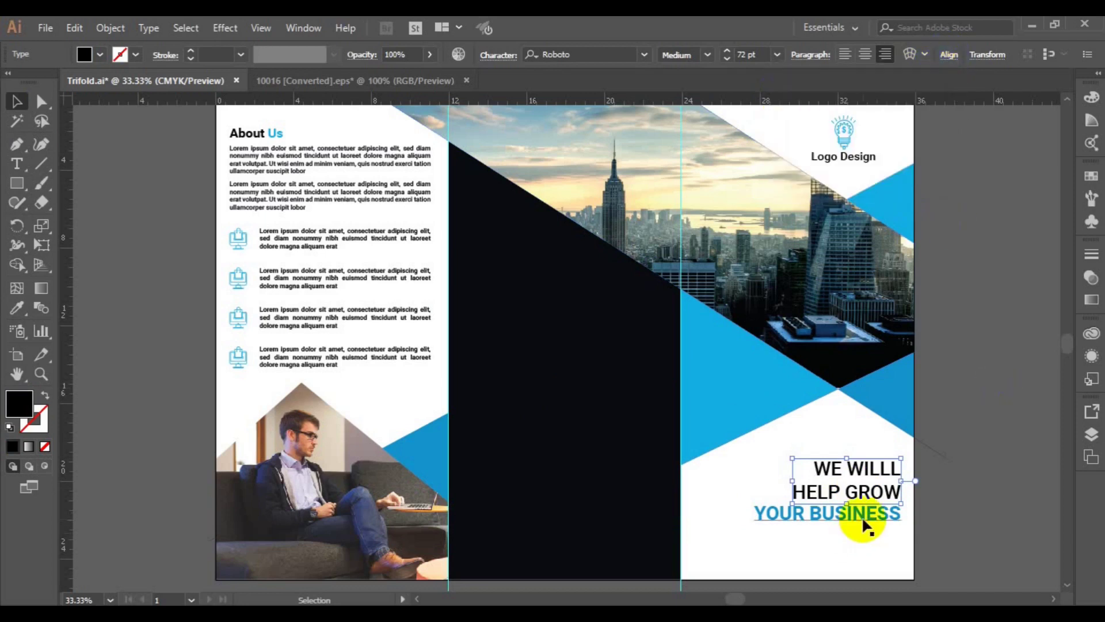
click(862, 515)
shift+click(883, 478)
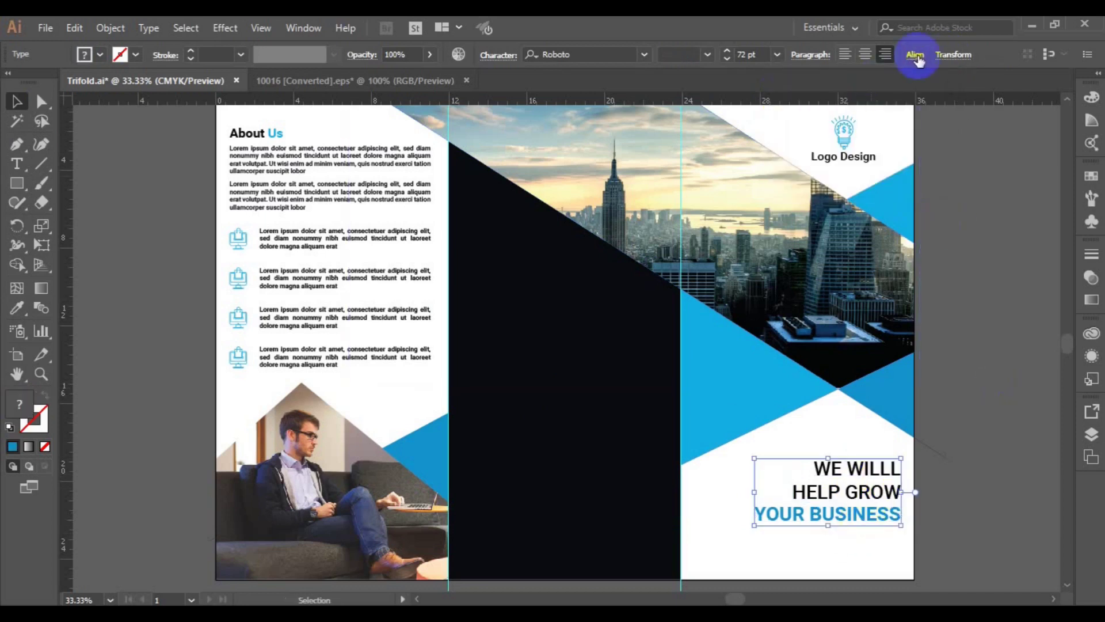
click(915, 54)
click(810, 104)
click(110, 28)
click(118, 87)
drag(793, 490, 806, 484)
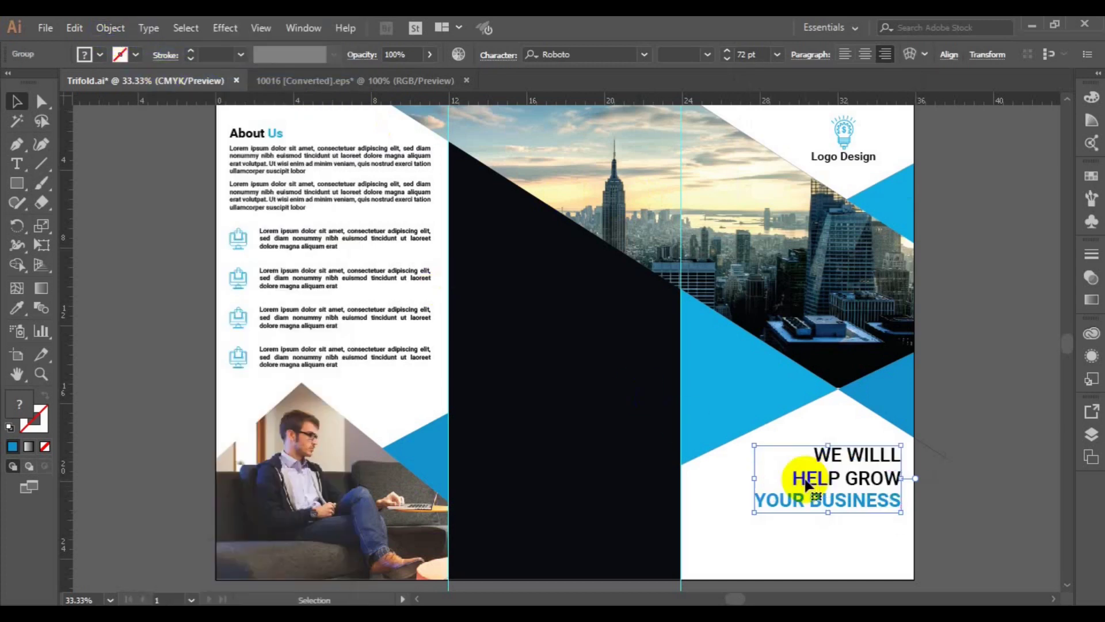
- Select the left-column body text group
click(609, 459)
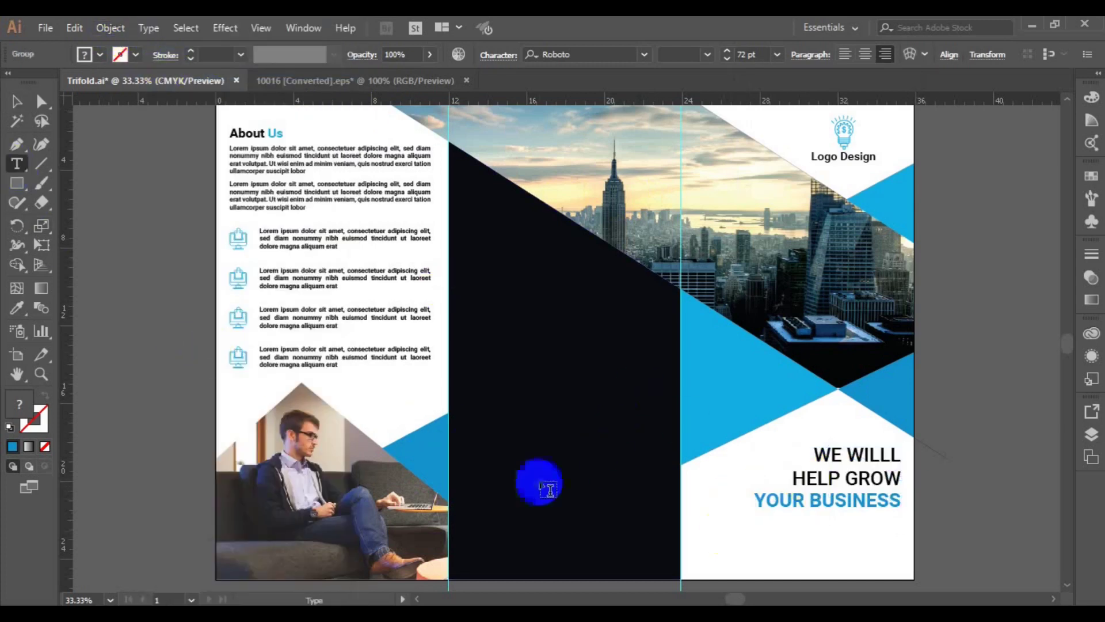
click(285, 349)
click(111, 29)
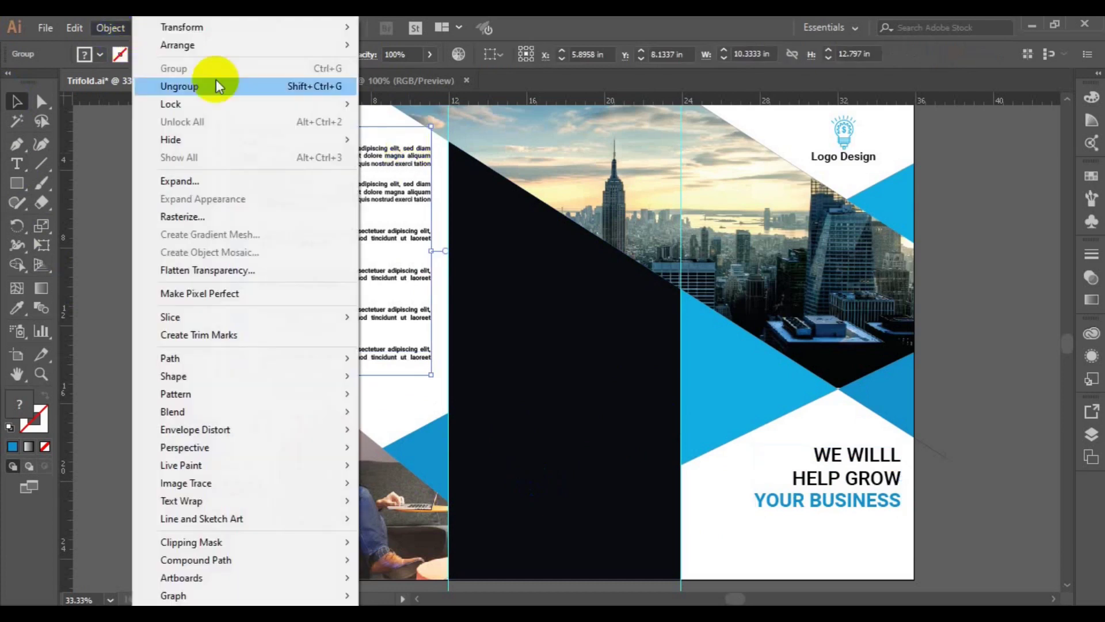
- Ungroup the left column and copy its bottom icon-and-text row into the right panel
click(217, 84)
click(110, 28)
click(174, 69)
click(111, 27)
click(263, 359)
mouse_move(273, 358)
mouse_down()
mouse_move(440, 463)
mouse_move(774, 534)
mouse_up()
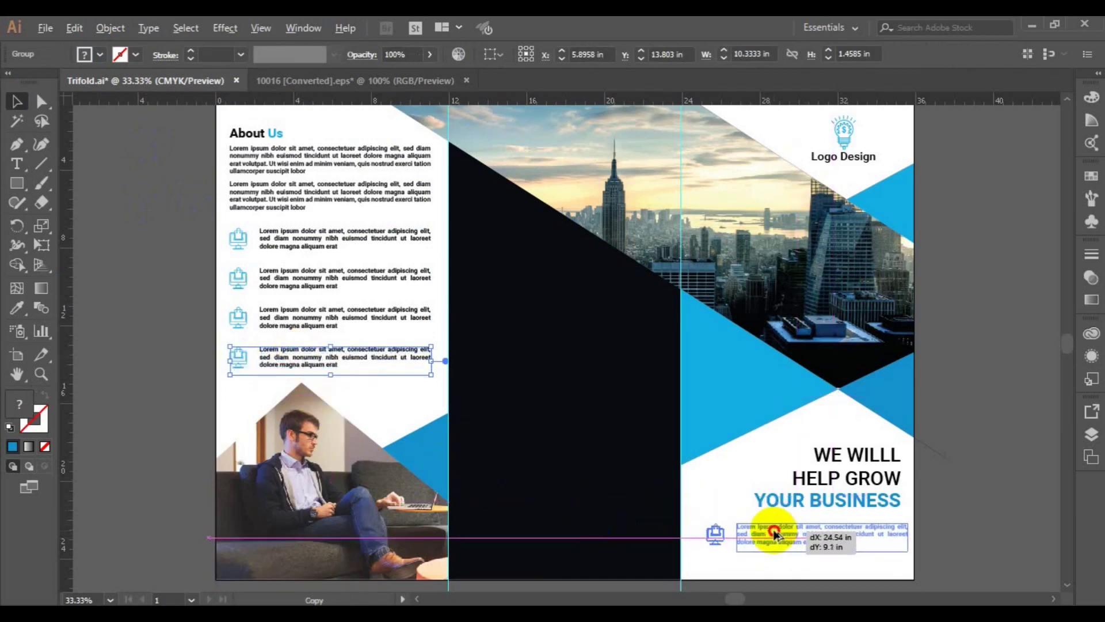
click(111, 28)
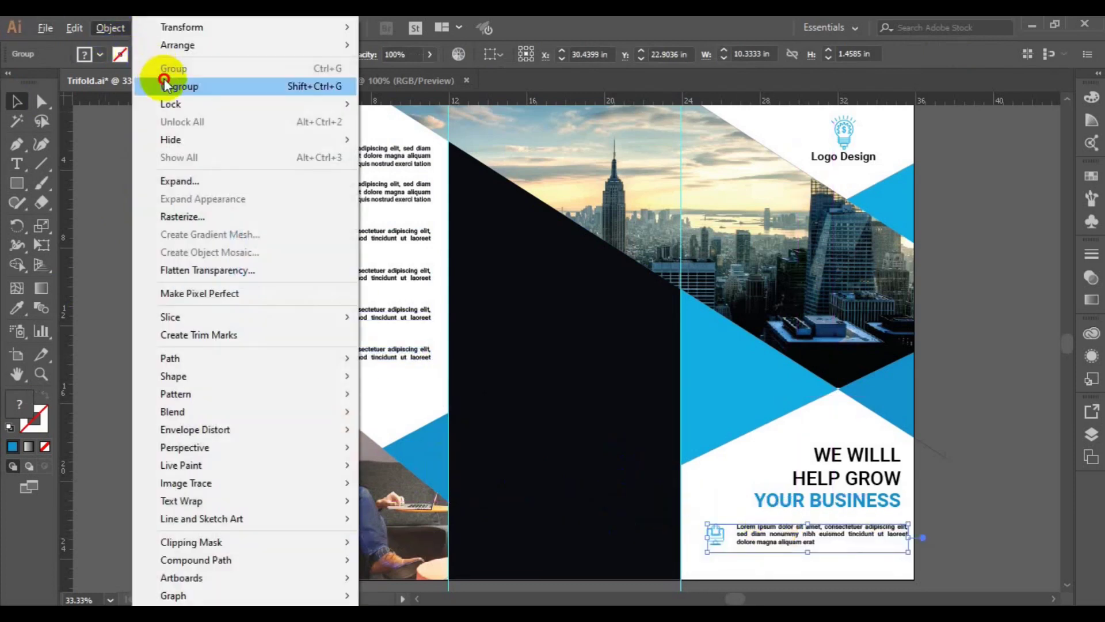
click(164, 81)
- Delete the copied icon and set the body text to Justify with last line right
click(716, 530)
key(Delete)
click(772, 538)
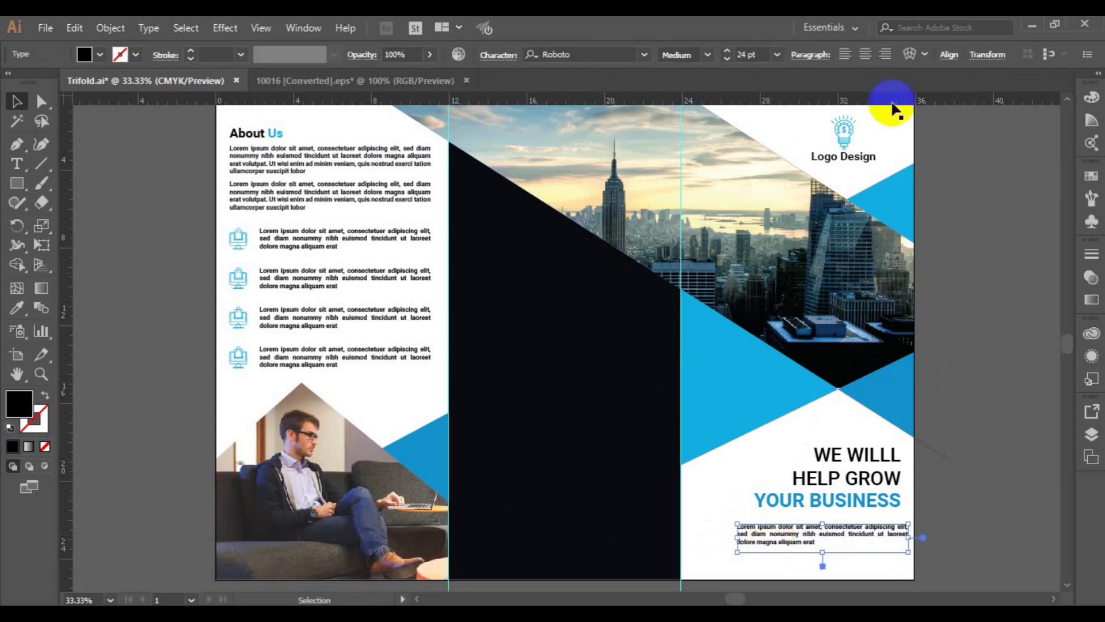
click(887, 54)
key(ctrl+t)
click(765, 132)
click(837, 157)
- Right-align the body paragraph with the headline and move it beneath YOUR BUSINESS
shift+click(849, 506)
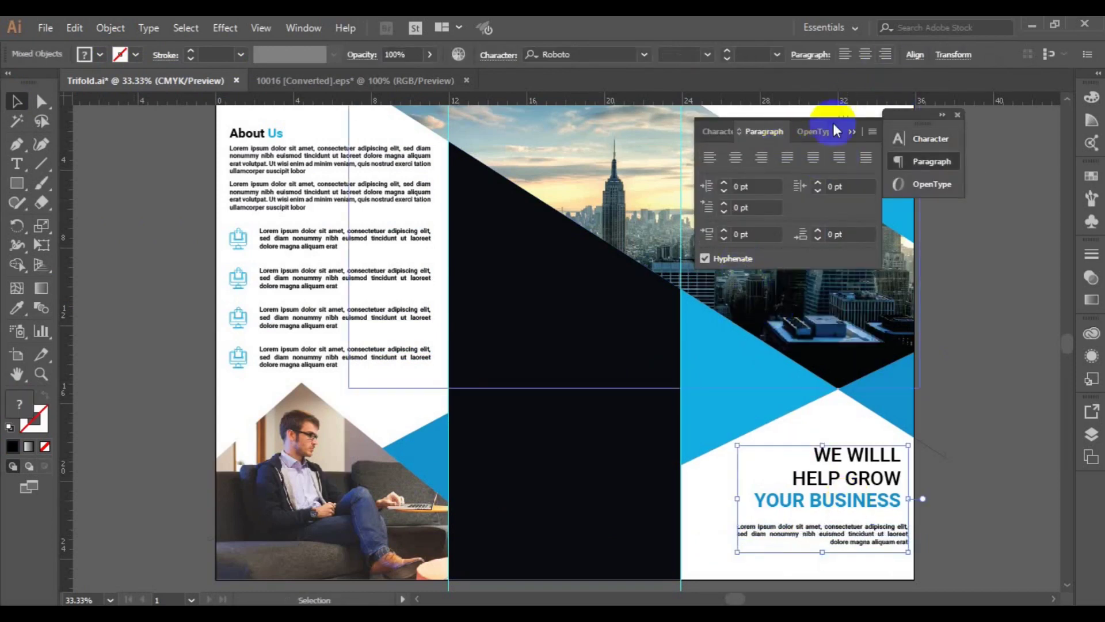
click(914, 55)
click(810, 98)
click(836, 495)
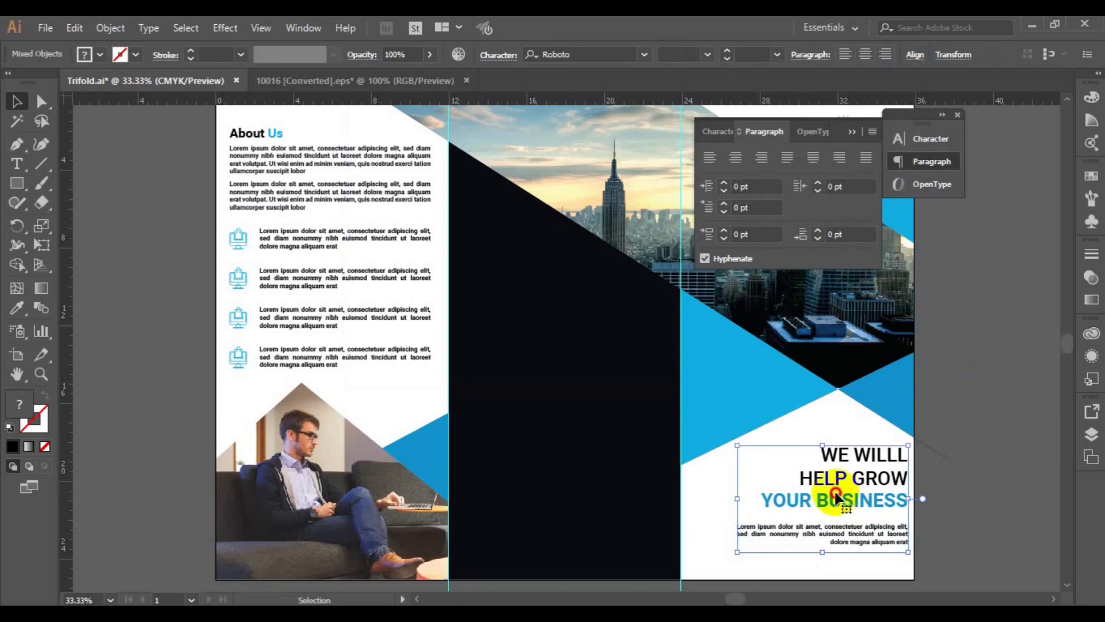
drag(829, 500, 818, 500)
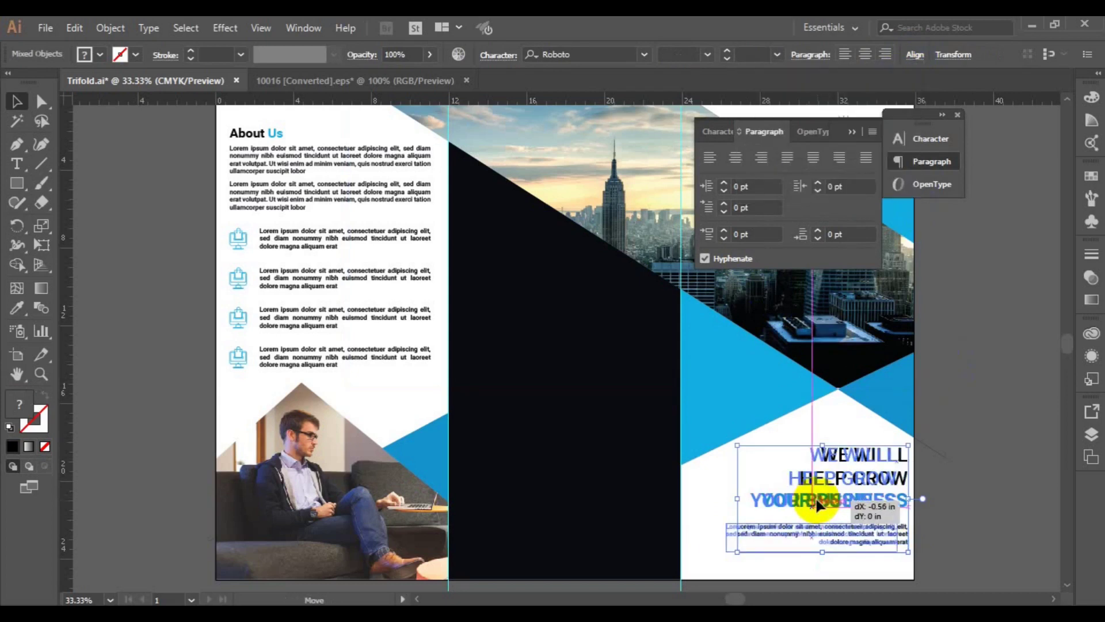
click(931, 509)
drag(838, 541, 837, 531)
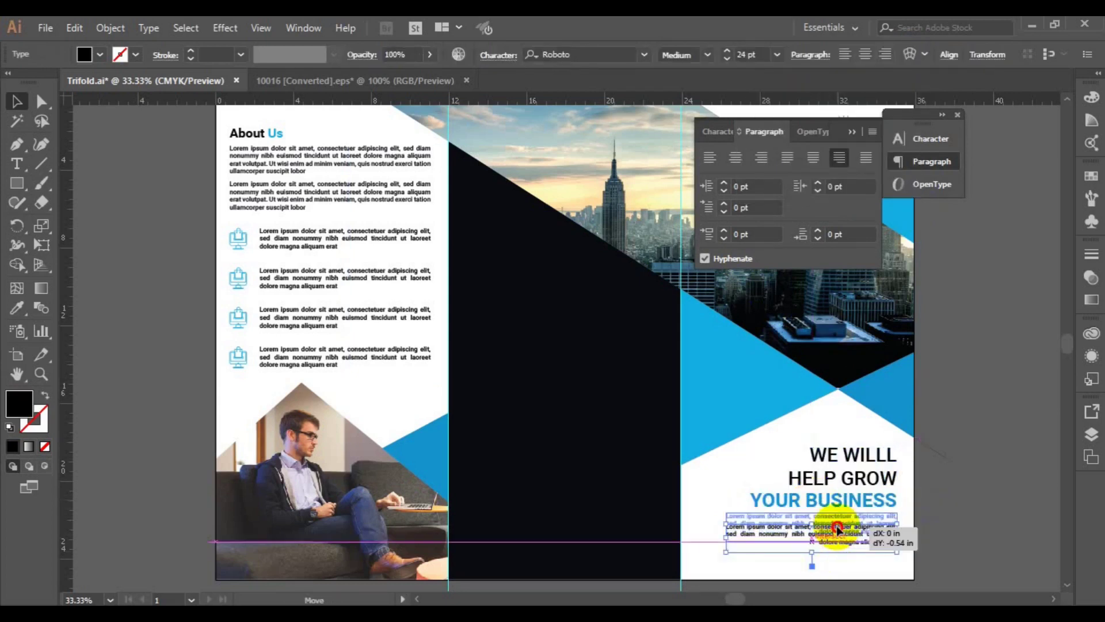
drag(836, 527, 836, 527)
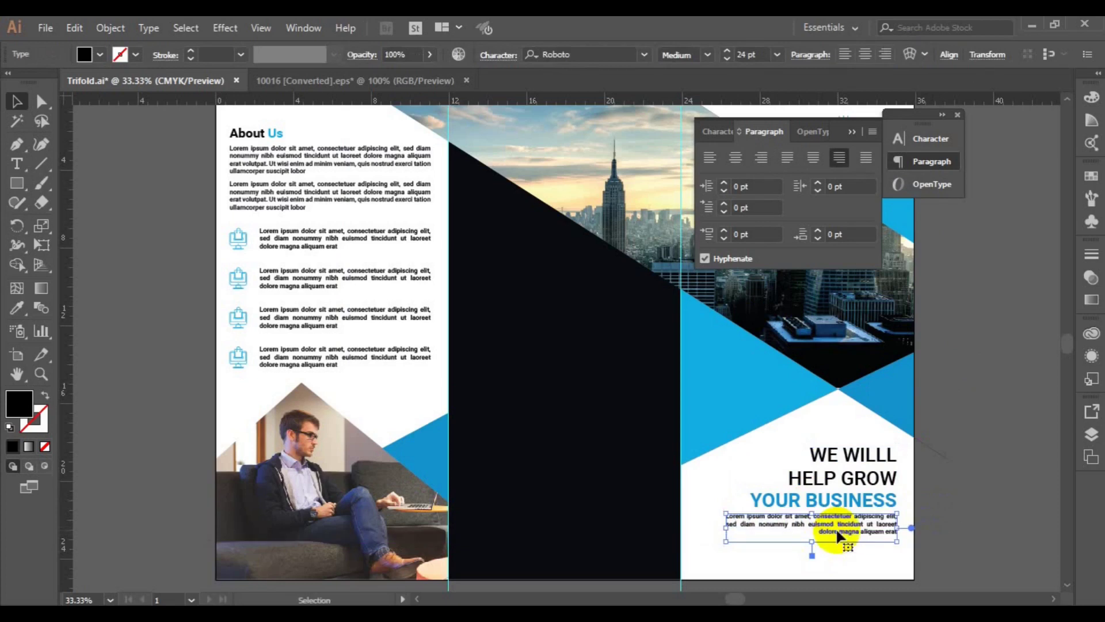
- Reposition the headline and body paragraph together as one block
shift+click(851, 500)
click(915, 55)
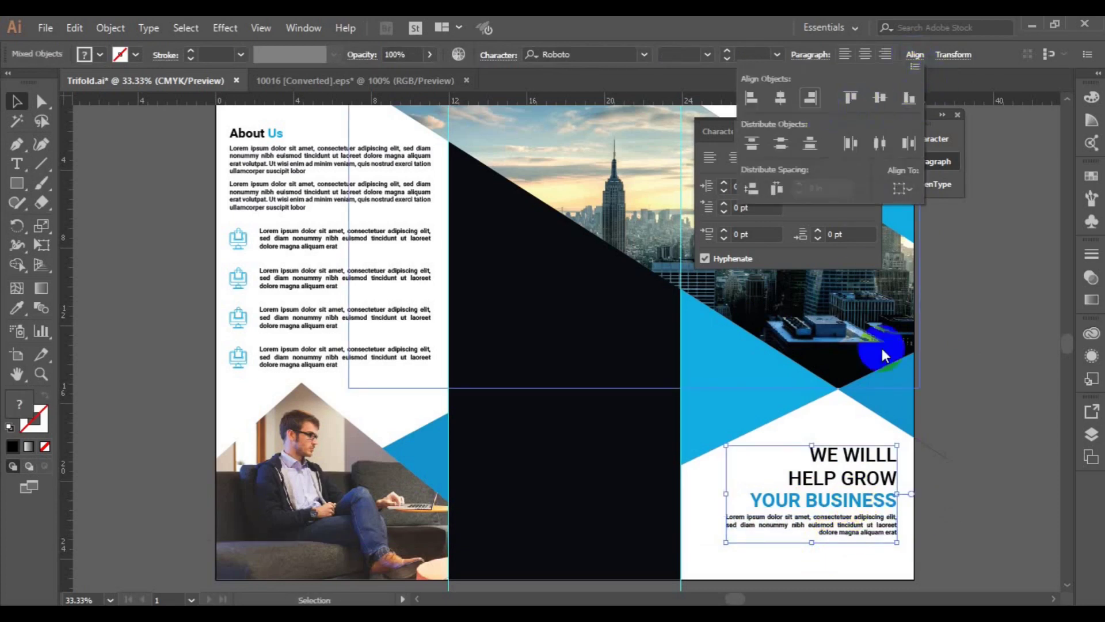
click(846, 516)
drag(860, 508, 848, 515)
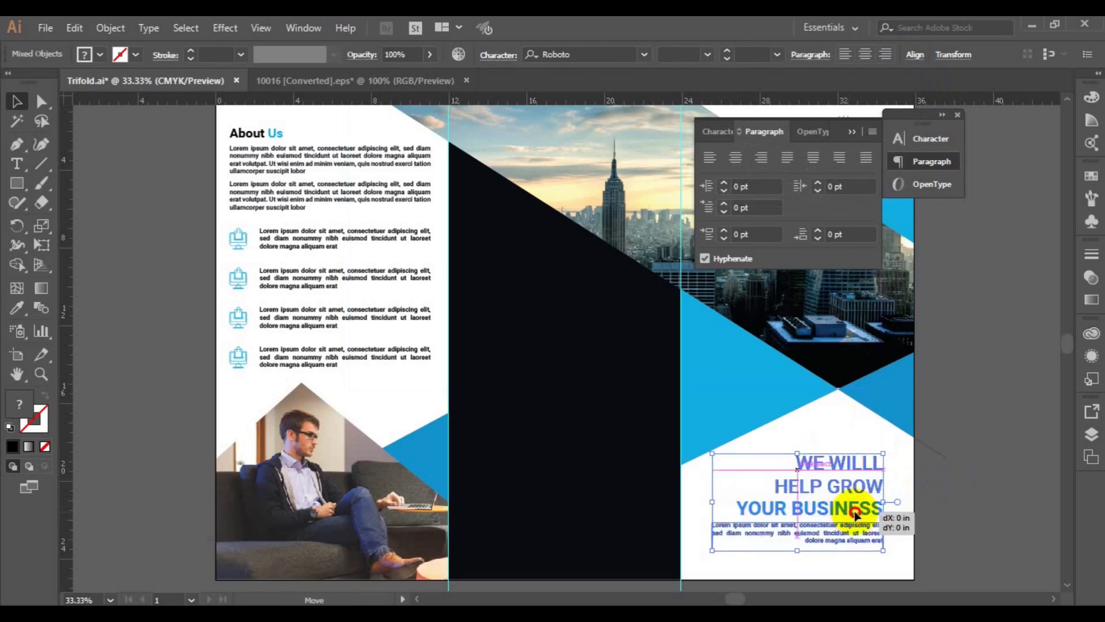
drag(848, 515, 860, 517)
- Close the paragraph settings and nudge the logo group slightly right
click(907, 311)
click(928, 122)
click(983, 137)
drag(842, 145, 846, 145)
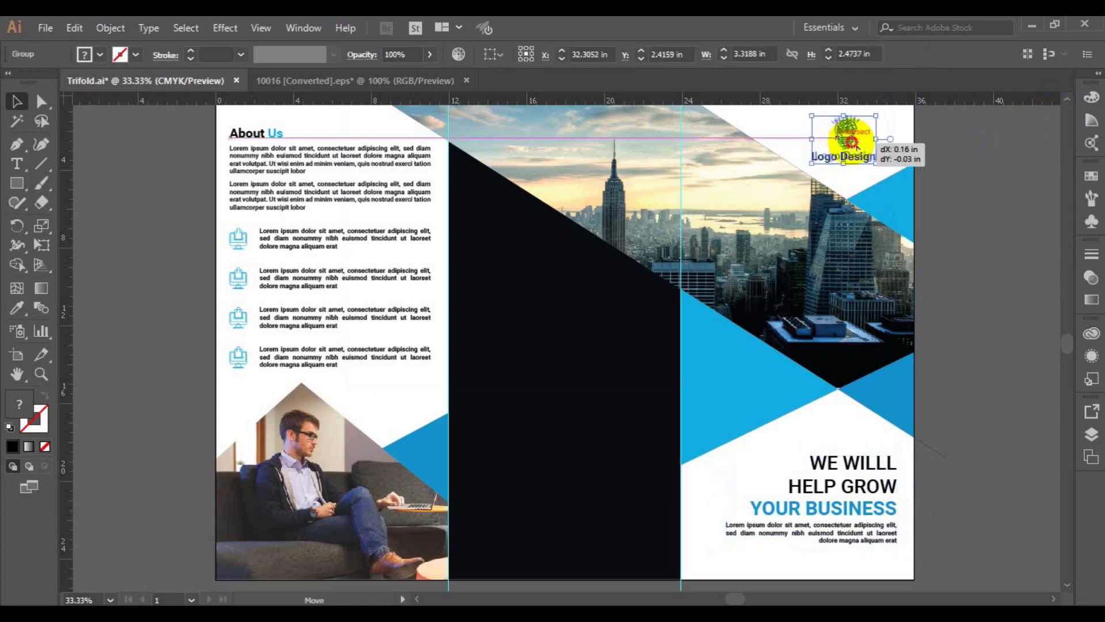
click(1004, 260)
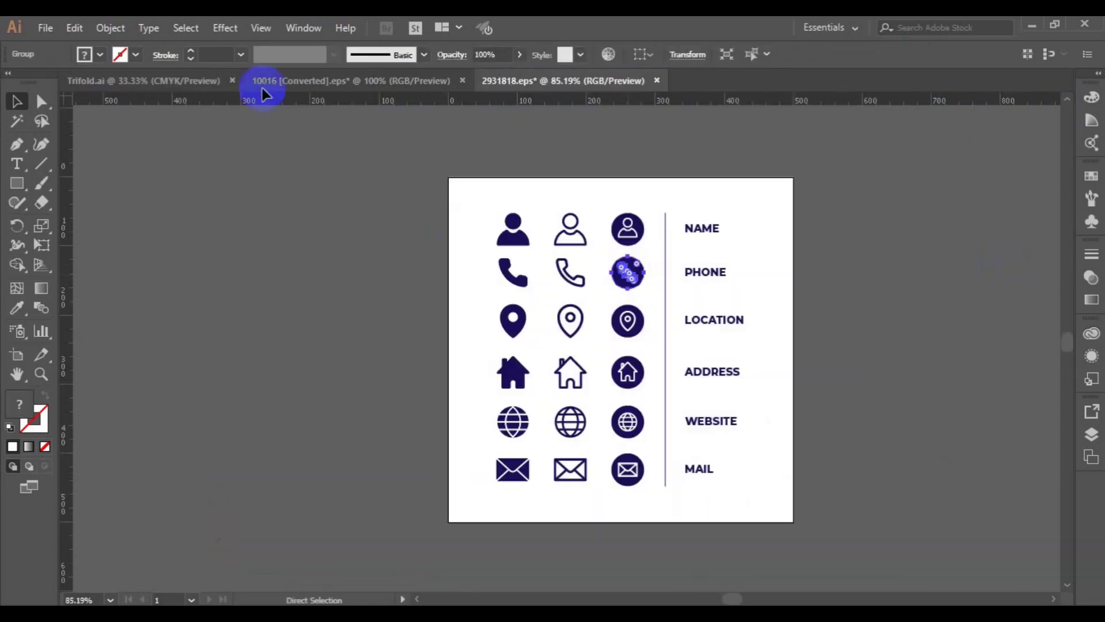
- Move the small icon group off the brochure and bring in the phone, pin and globe icons
click(144, 81)
click(570, 354)
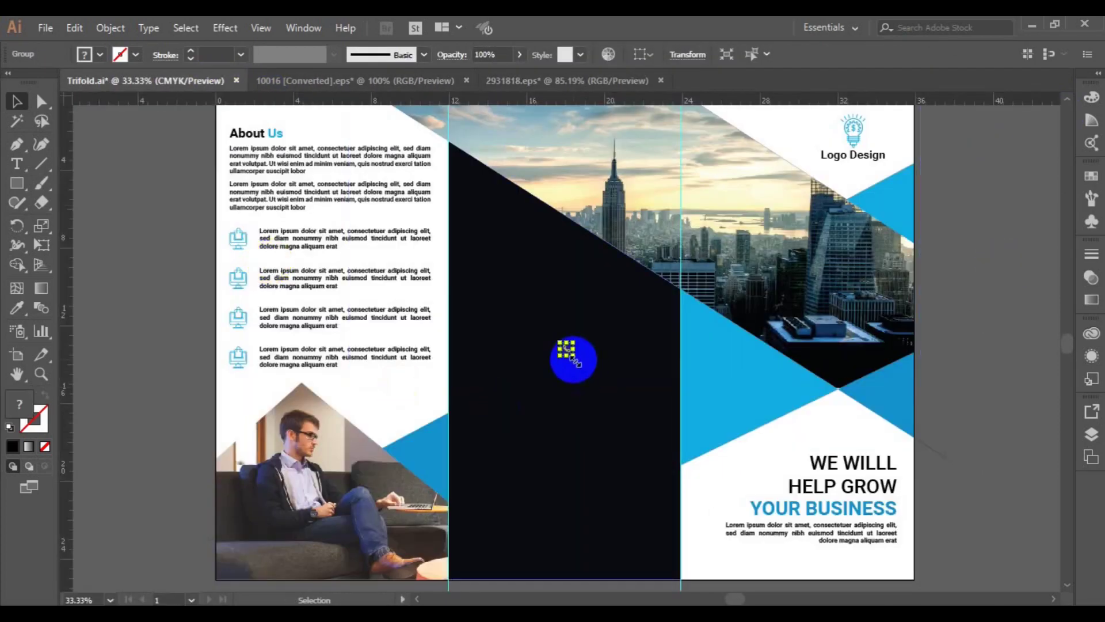
click(568, 351)
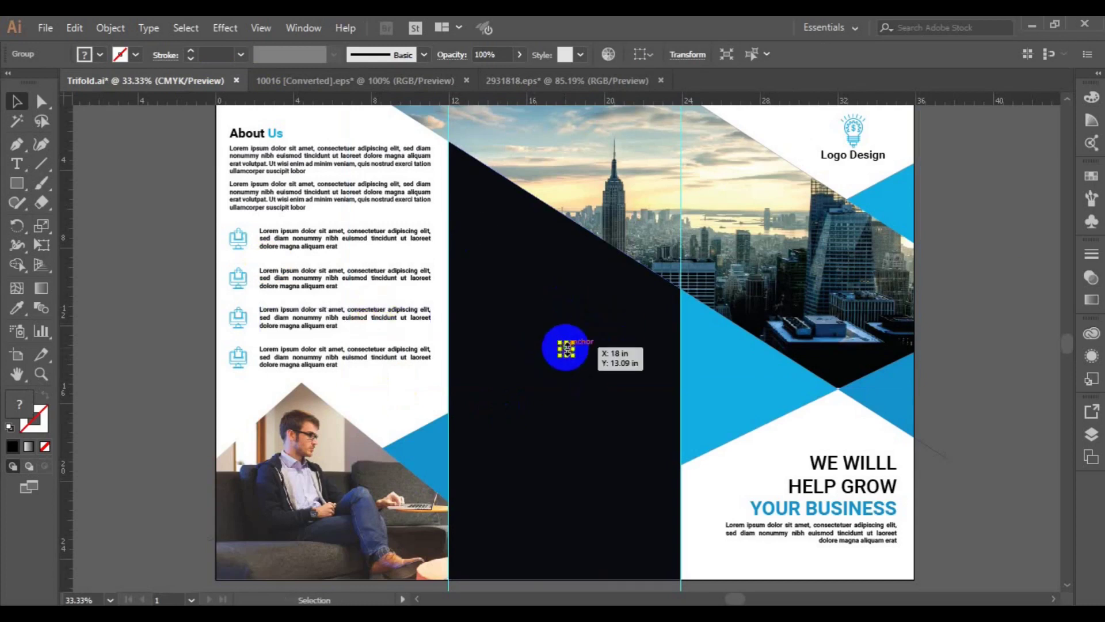
drag(568, 351, 512, 81)
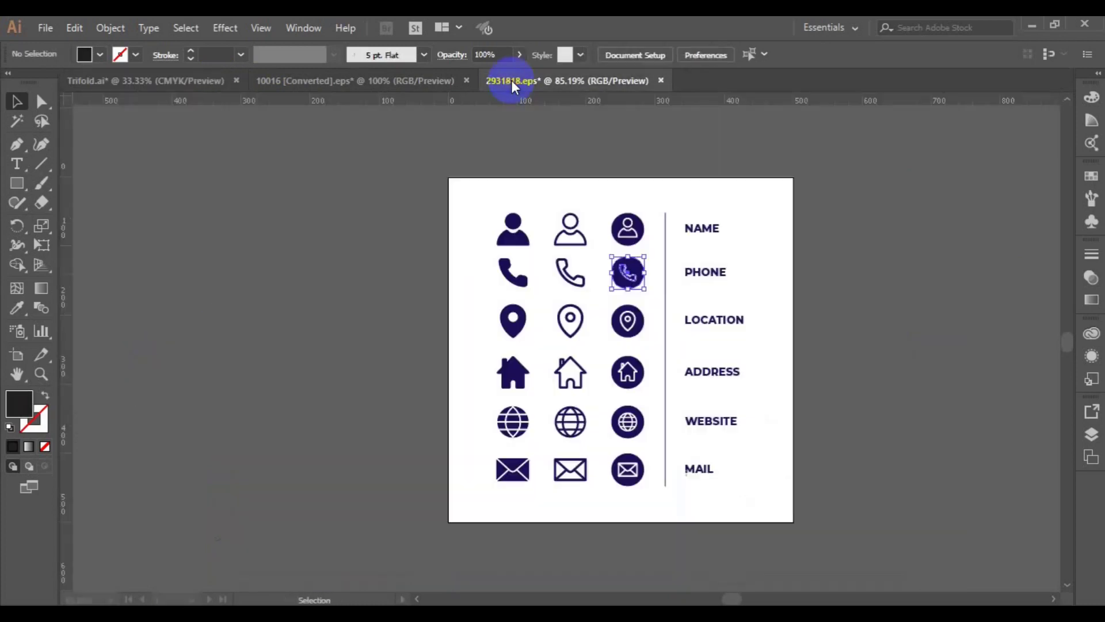
mouse_move(628, 274)
mouse_down()
mouse_move(262, 286)
mouse_move(570, 352)
mouse_move(138, 380)
mouse_move(551, 85)
mouse_move(633, 423)
mouse_move(180, 88)
mouse_move(267, 240)
mouse_move(558, 354)
mouse_move(134, 408)
mouse_up()
click(566, 350)
mouse_move(112, 314)
mouse_down()
mouse_move(176, 440)
mouse_move(163, 441)
mouse_move(167, 468)
mouse_up()
- Ungroup the contact icons and recolour the phone circle to the brochure blue
click(167, 467)
click(137, 327)
click(110, 27)
click(183, 86)
click(150, 323)
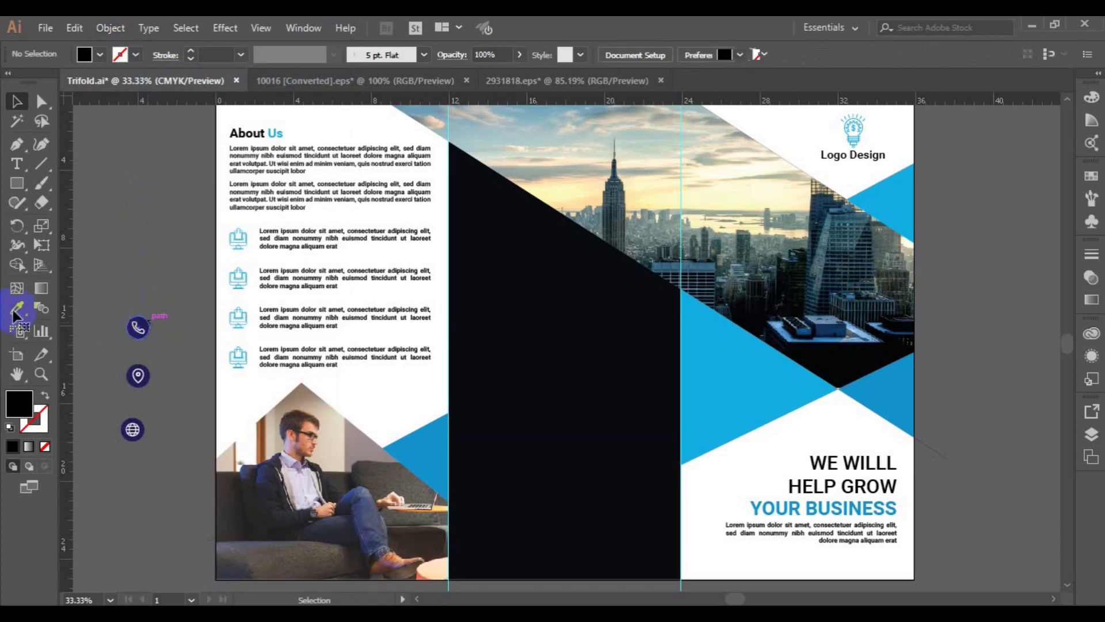
click(15, 311)
click(789, 380)
click(138, 329)
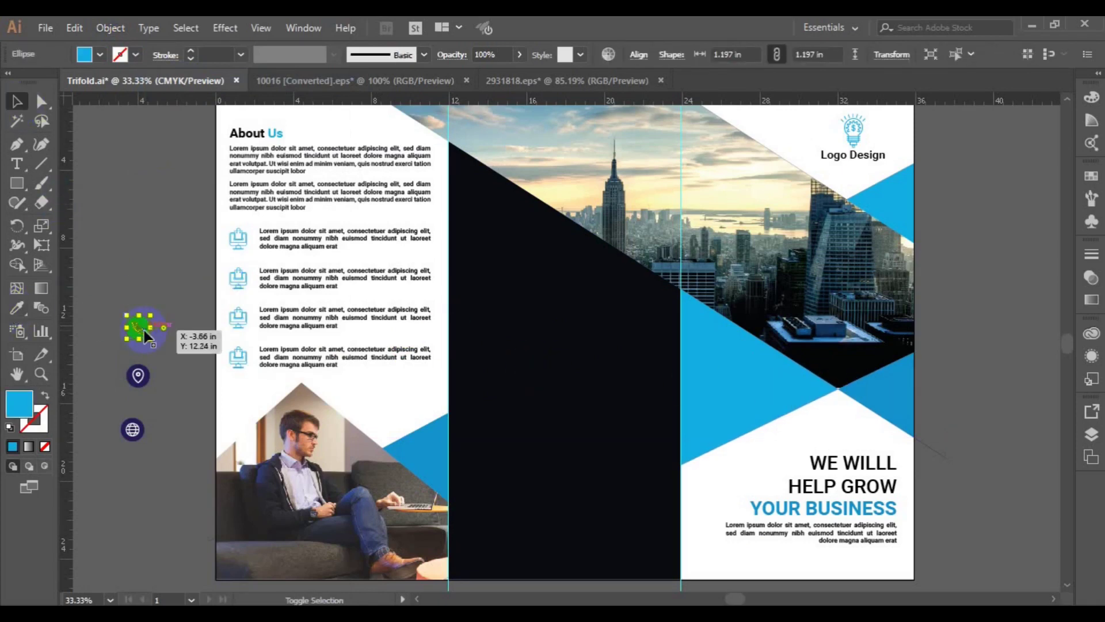
drag(146, 336, 106, 297)
- Ungroup the location-pin icon and recolour its circle to the brochure blue
click(138, 375)
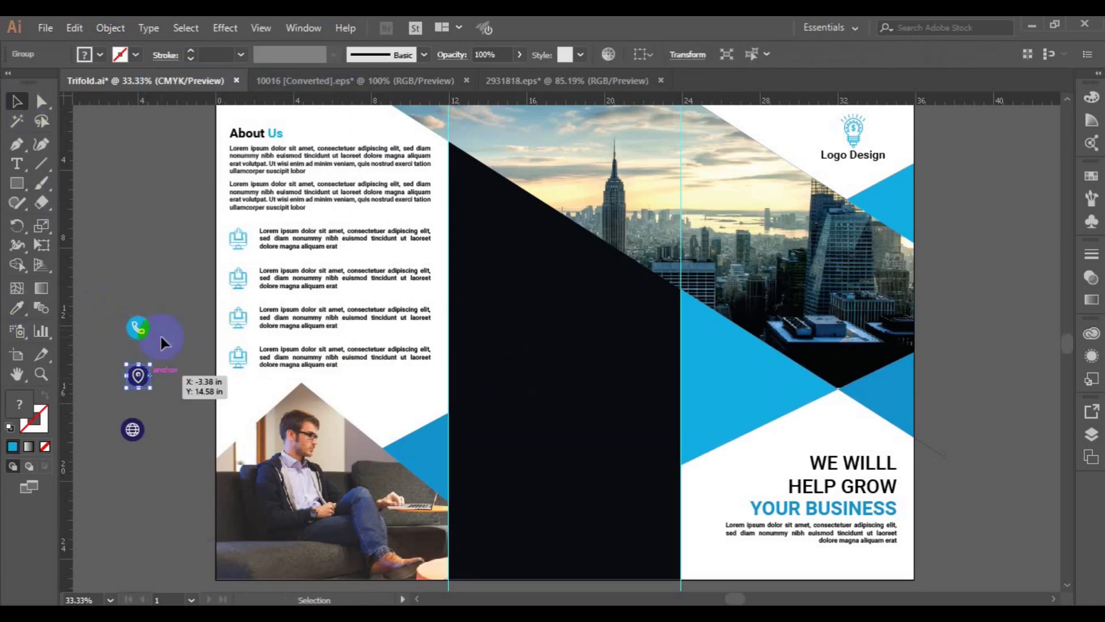
click(110, 28)
click(171, 85)
click(138, 376)
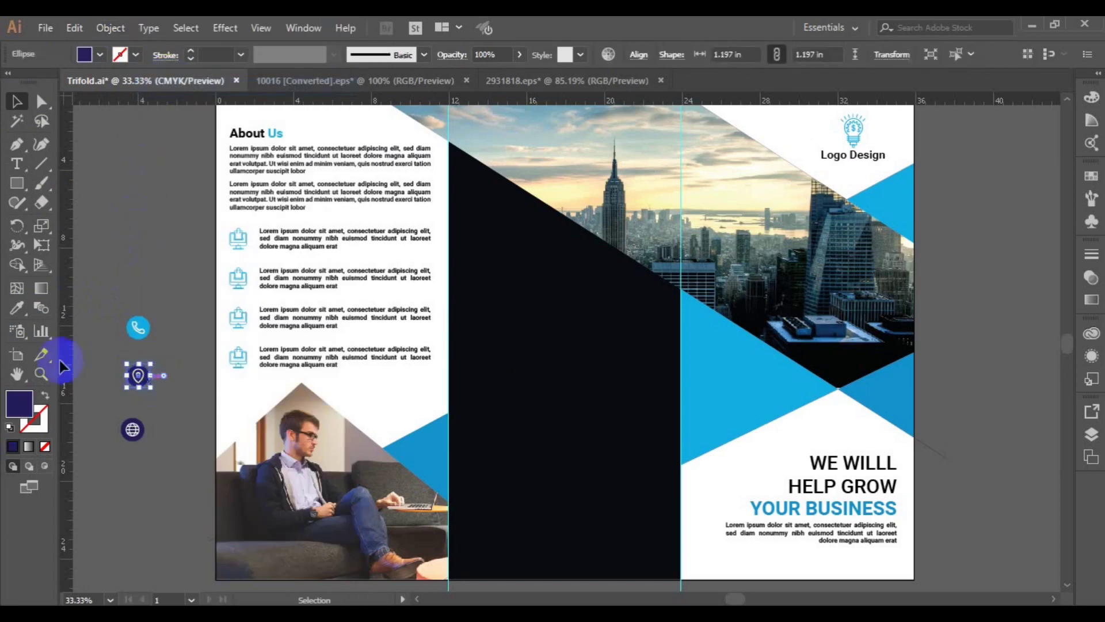
click(17, 308)
click(423, 446)
click(13, 102)
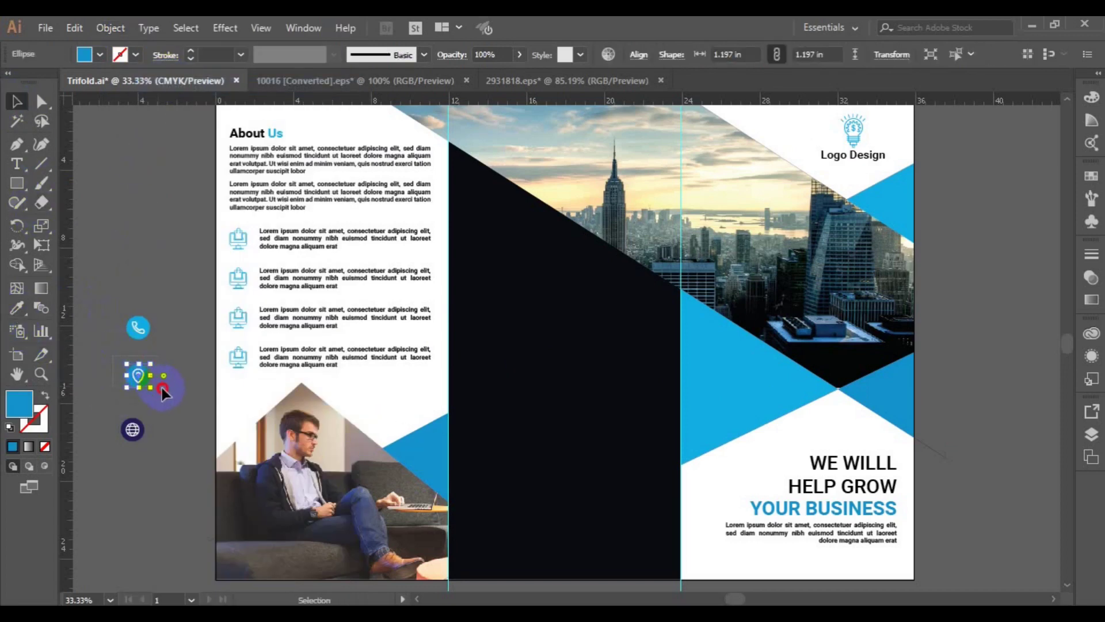
- Recolour the globe icon's circle to the brochure blue and regroup its parts
click(133, 431)
click(111, 27)
click(167, 75)
click(157, 413)
click(139, 432)
click(17, 309)
click(722, 334)
click(16, 102)
drag(111, 409, 165, 451)
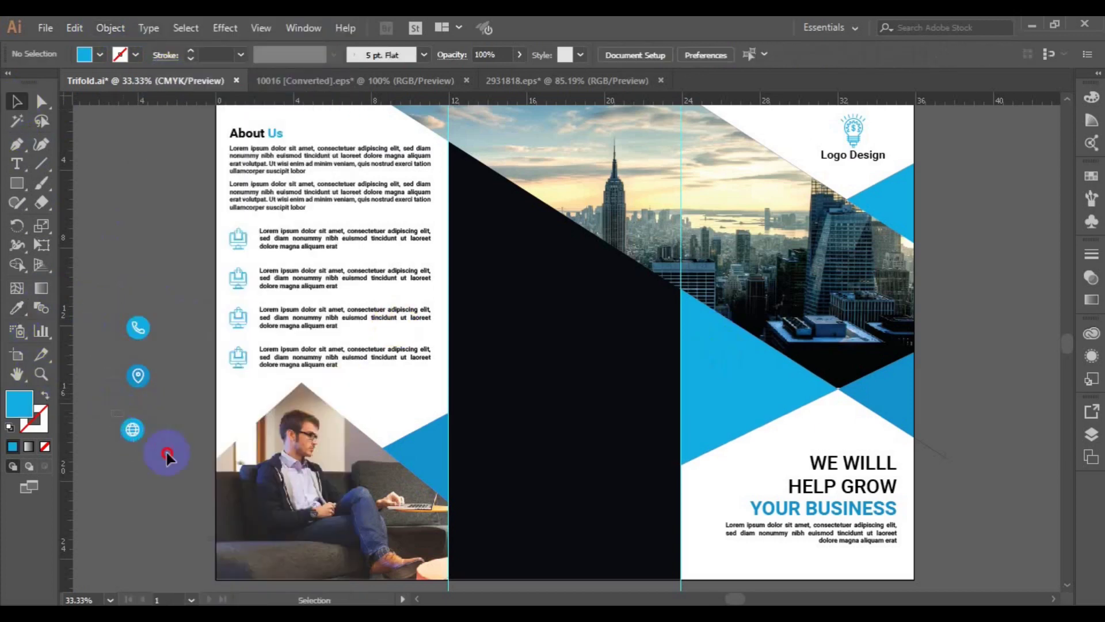
key(ctrl+g)
- Add a GET IN TOUCH text object on the dark panel and eyedrop it blue
key(t)
click(500, 333)
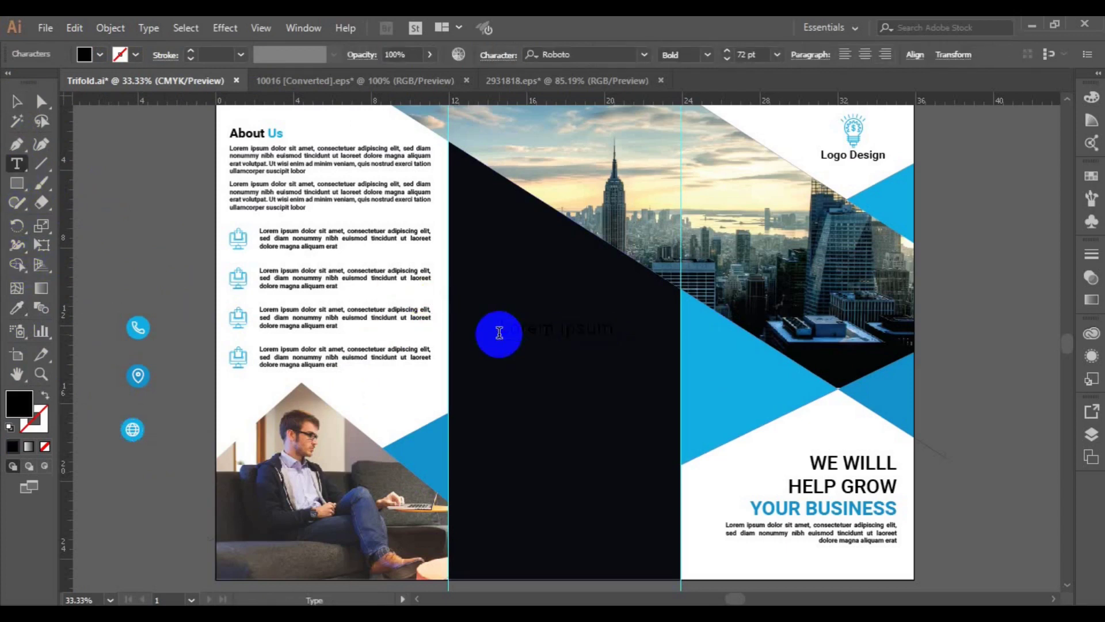
text(GET IN TOUCH)
click(16, 308)
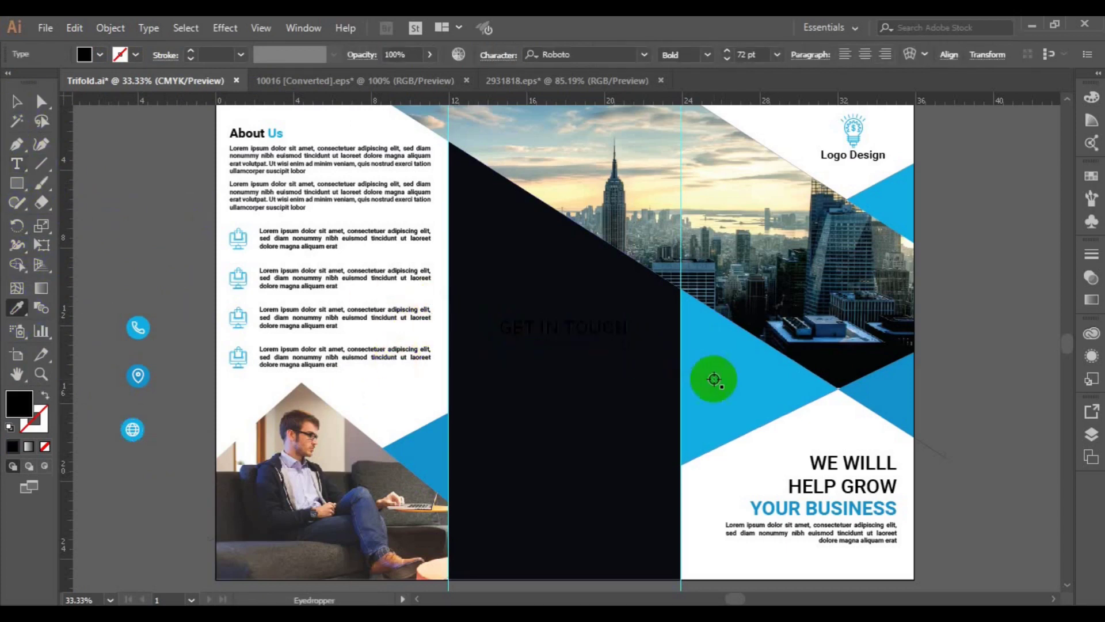
click(717, 378)
key(v)
- Set the heading to 48 pt and centre it horizontally across the dark panel
click(777, 54)
click(802, 289)
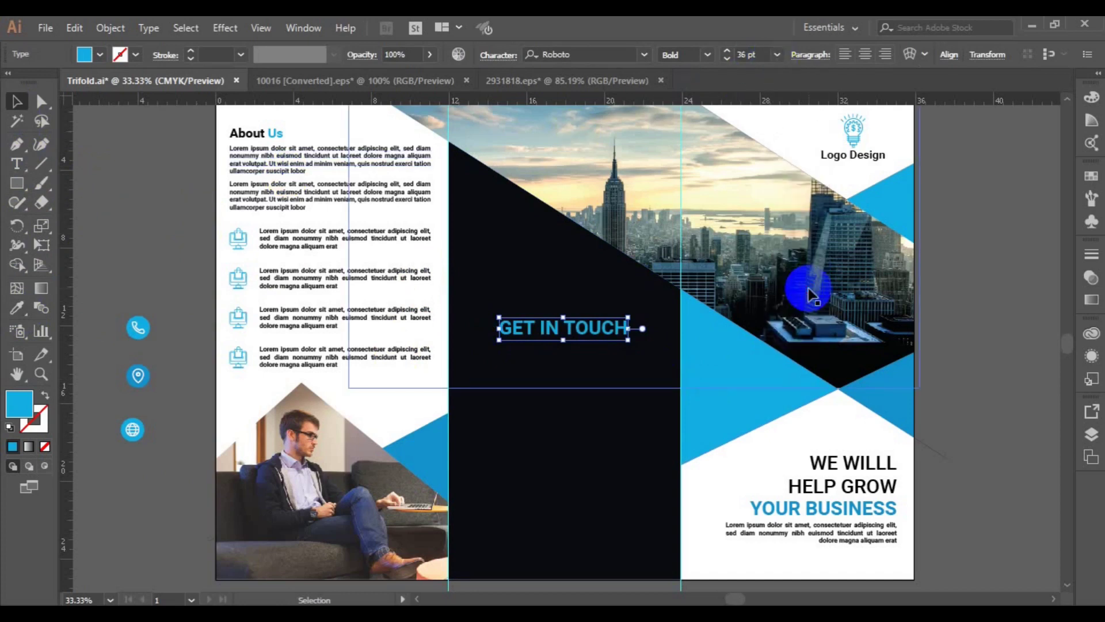
click(777, 54)
click(792, 303)
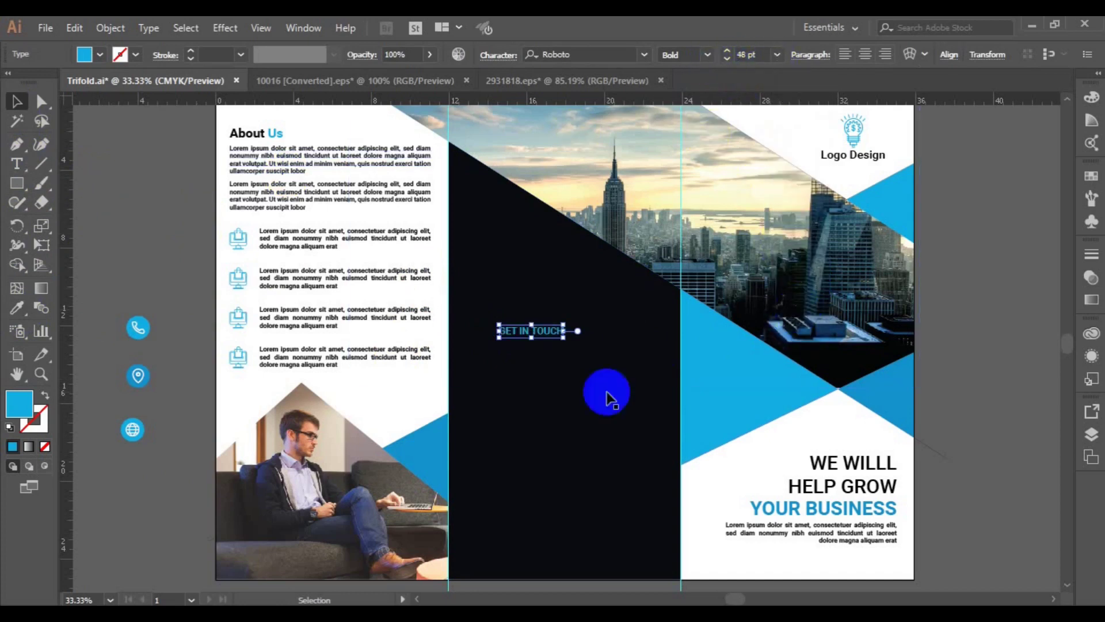
shift+click(580, 436)
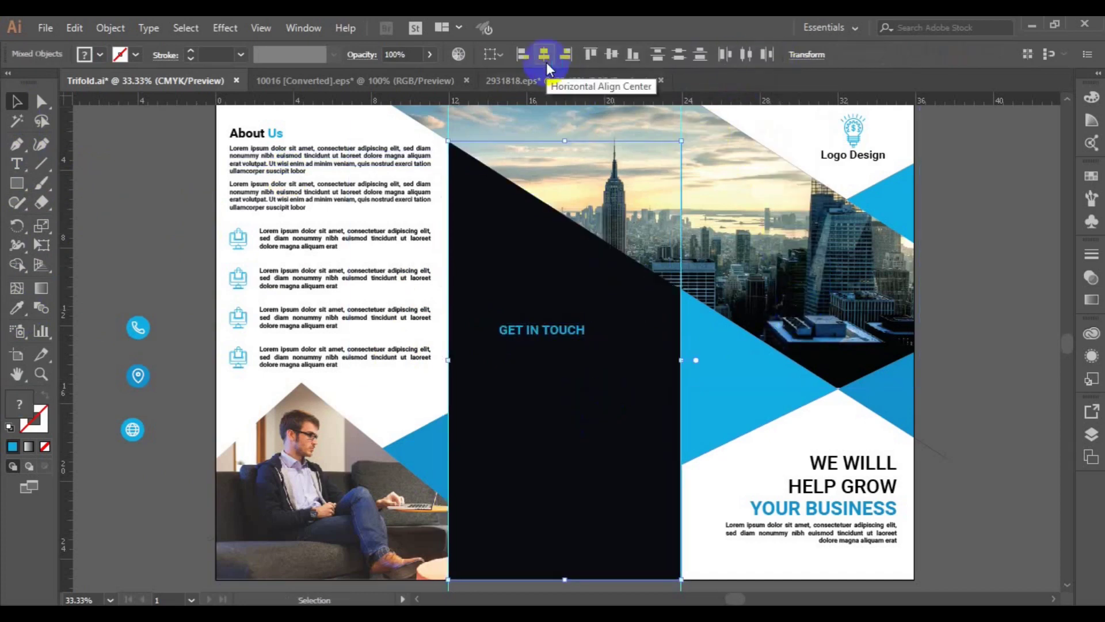
drag(527, 330, 549, 337)
click(147, 291)
- Draw a white-stroked, no-fill line just below the GET IN TOUCH heading
click(100, 54)
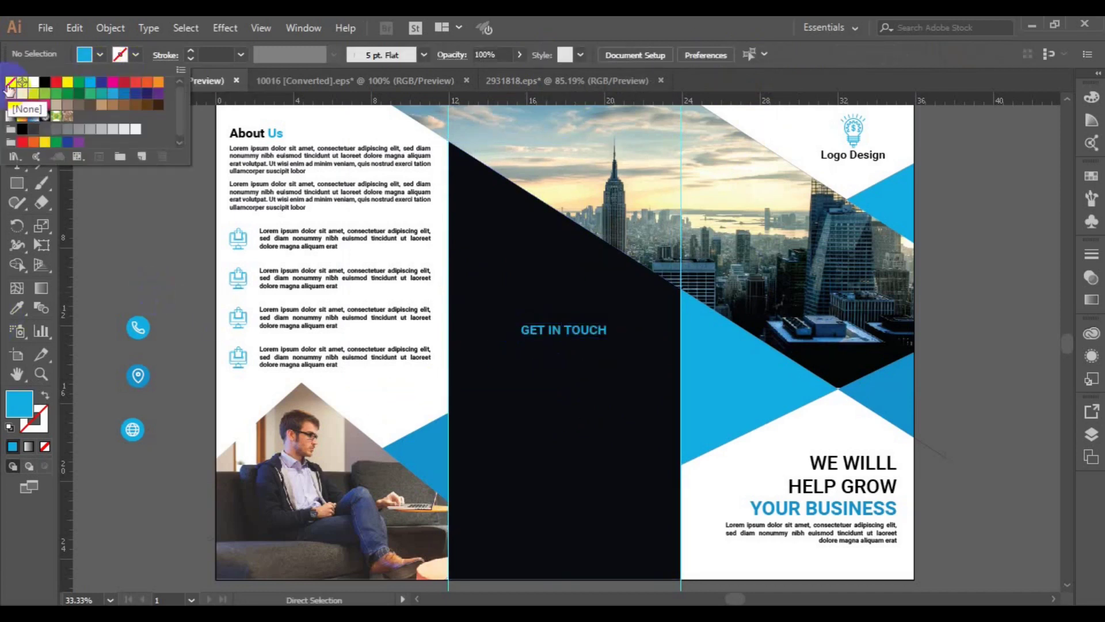
click(9, 90)
click(135, 54)
click(33, 82)
key(p)
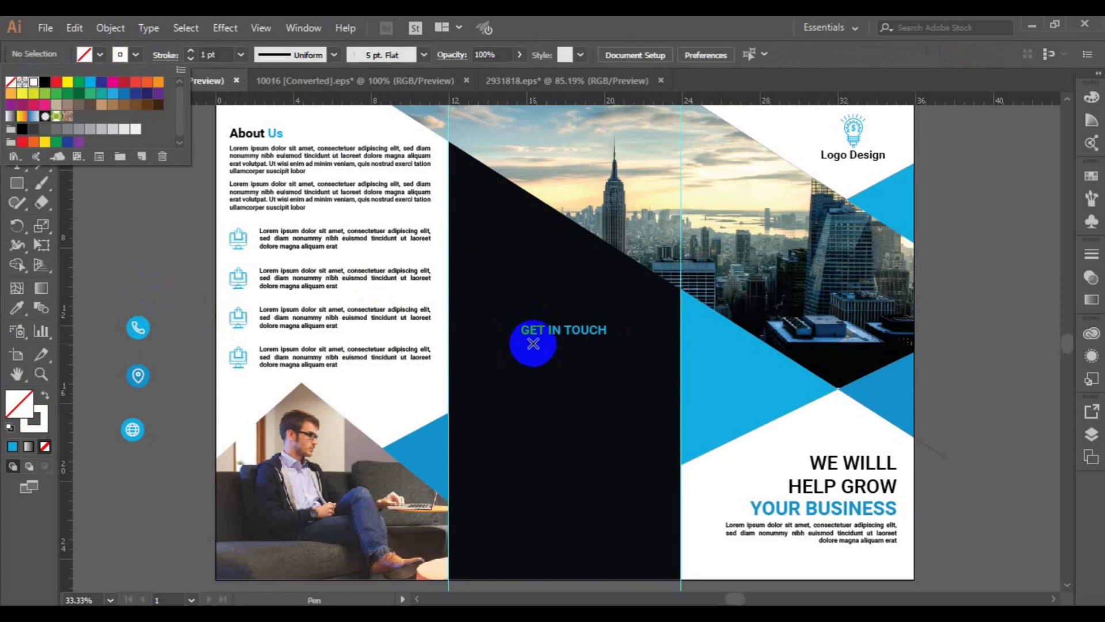
click(533, 343)
click(591, 344)
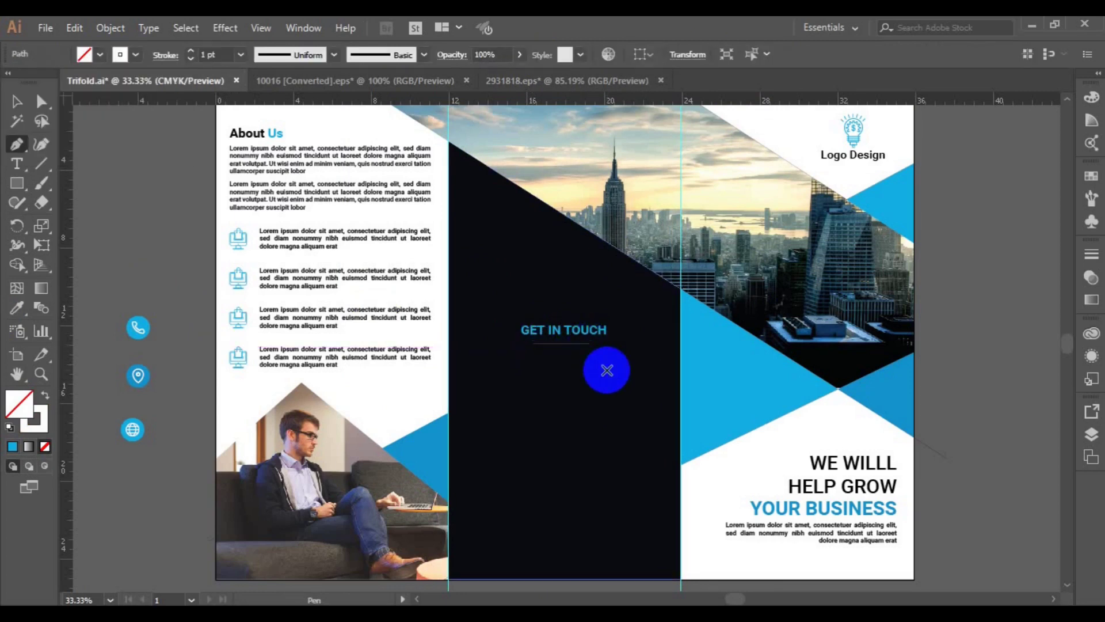
- Give the underline a heavier stroke weight and a tapered width profile
click(17, 102)
click(542, 345)
click(241, 54)
click(265, 185)
click(334, 54)
click(307, 106)
click(240, 54)
click(259, 209)
- Centre the heading and underline together on the dark panel
shift+click(567, 330)
click(564, 54)
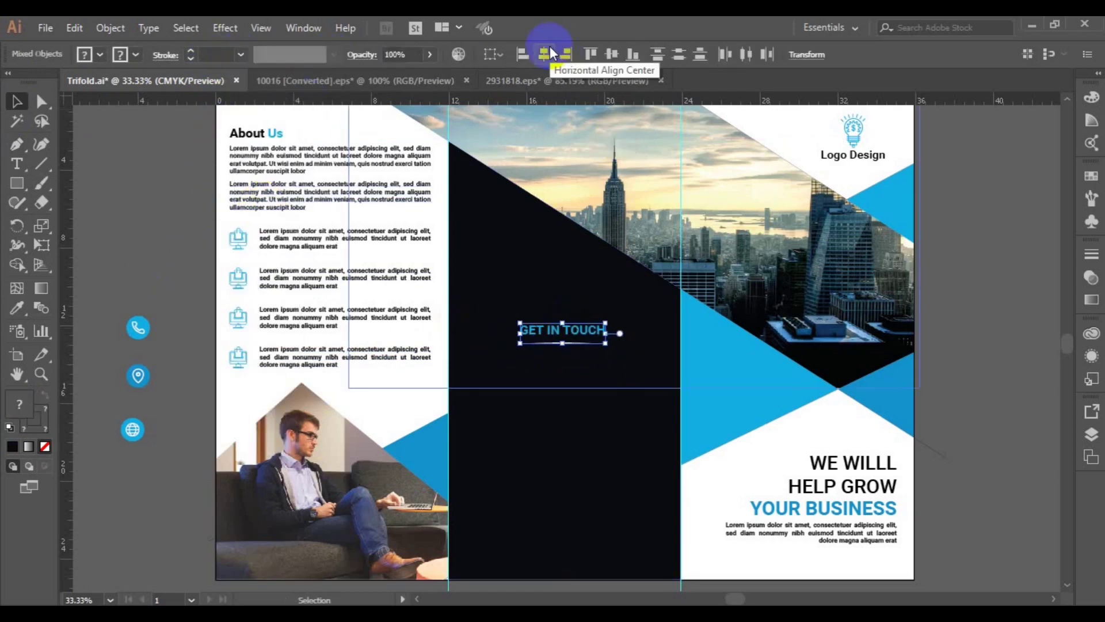
click(583, 368)
click(573, 349)
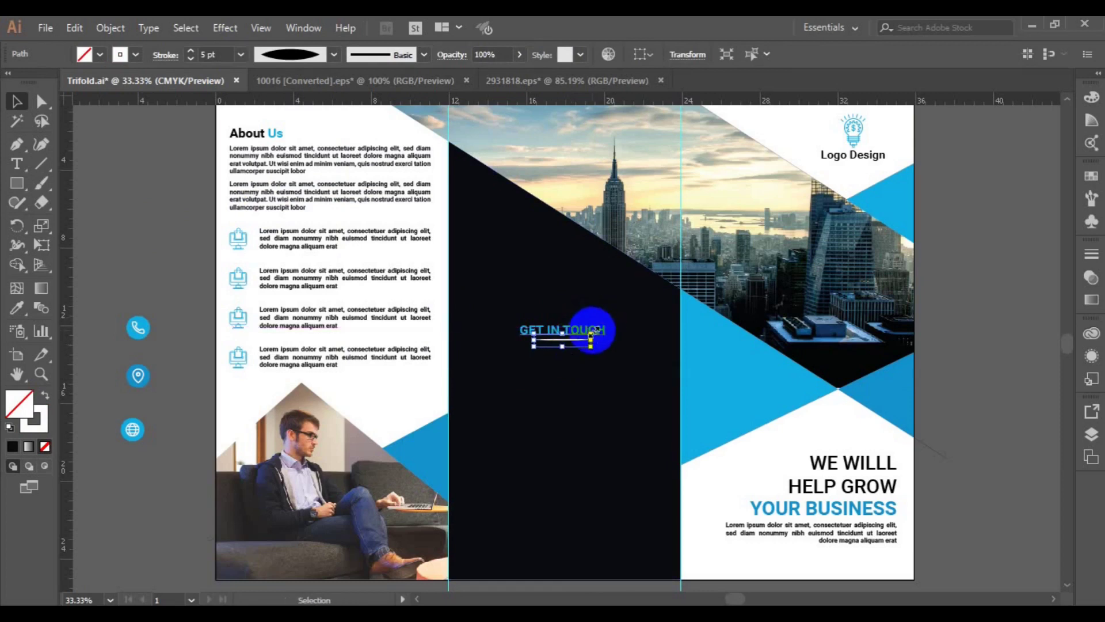
shift+click(599, 334)
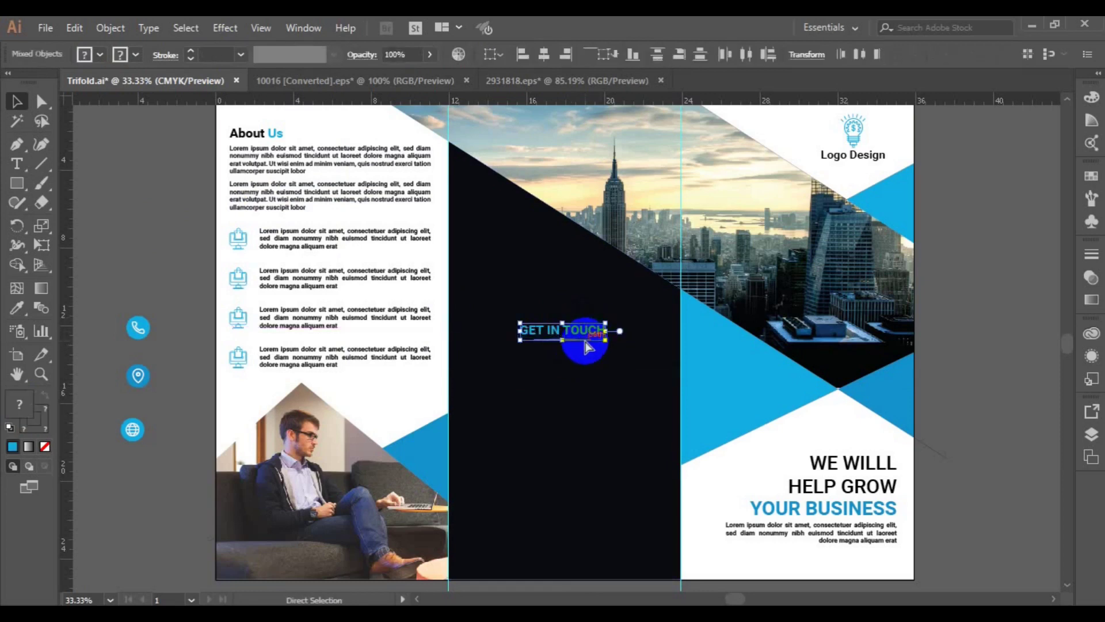
- Move the phone icon beneath GET IN TOUCH and start a text line below it
click(141, 331)
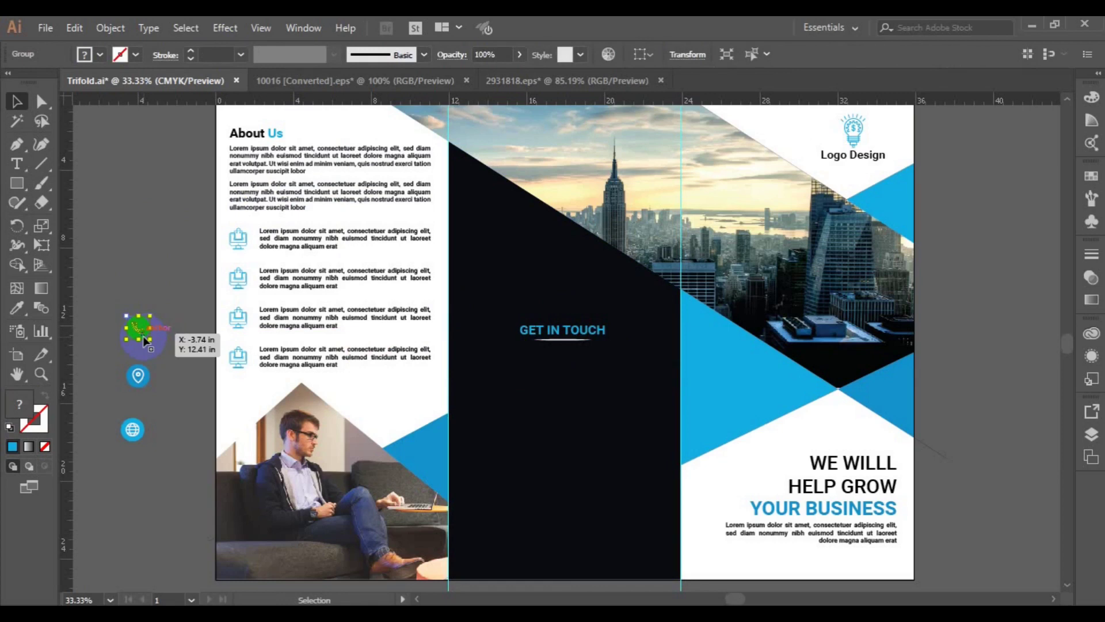
drag(141, 334, 534, 385)
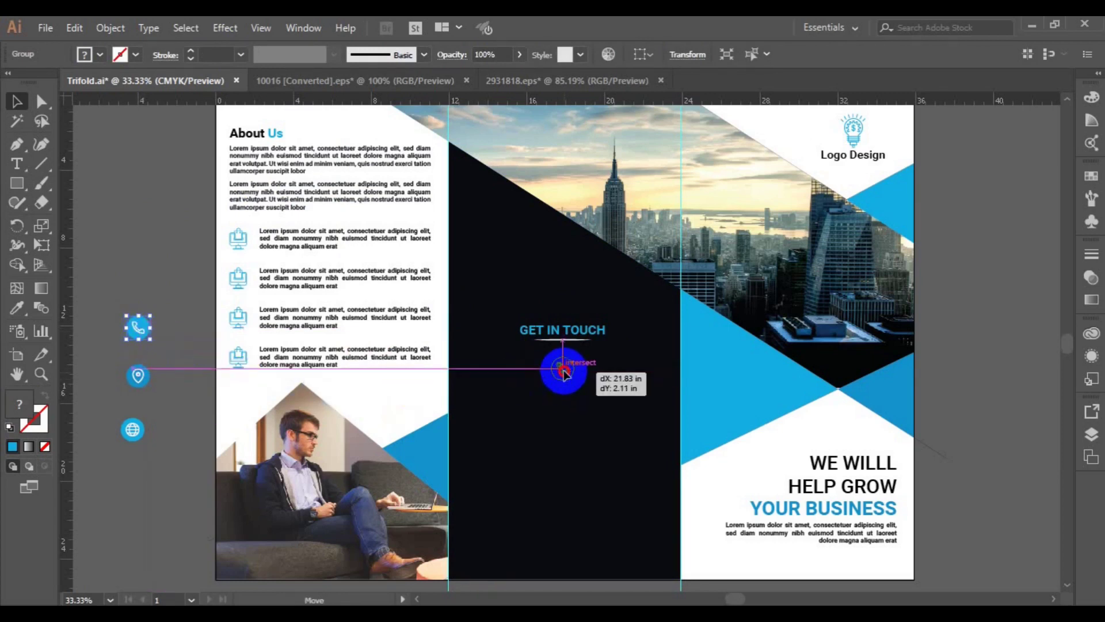
click(17, 164)
click(503, 419)
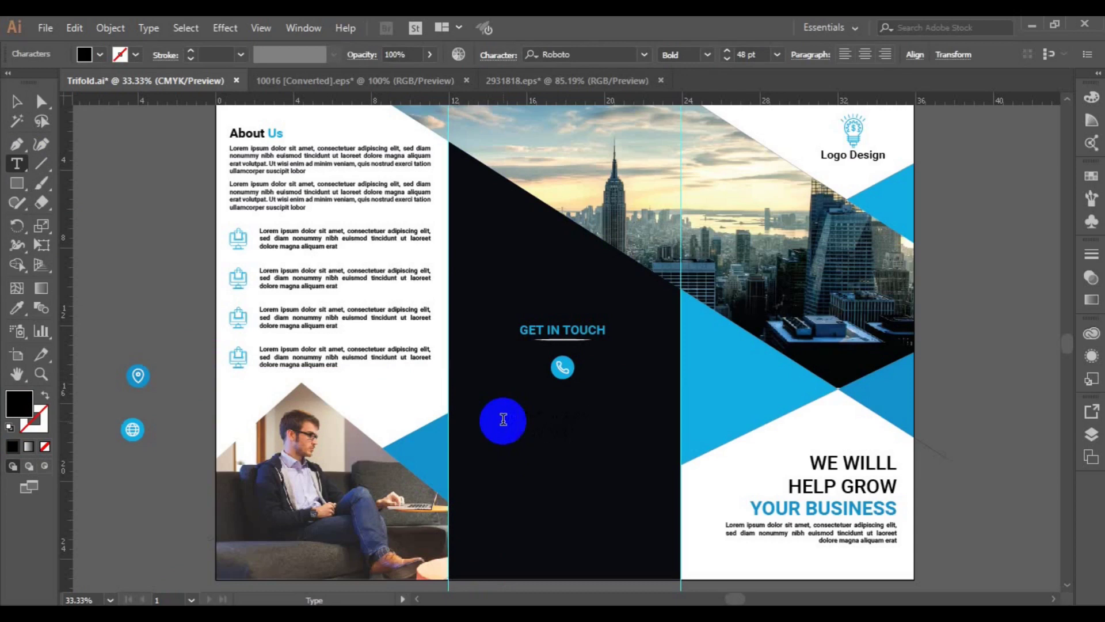
- Make the phone numbers white and step their size up to 24 pt
key(Escape)
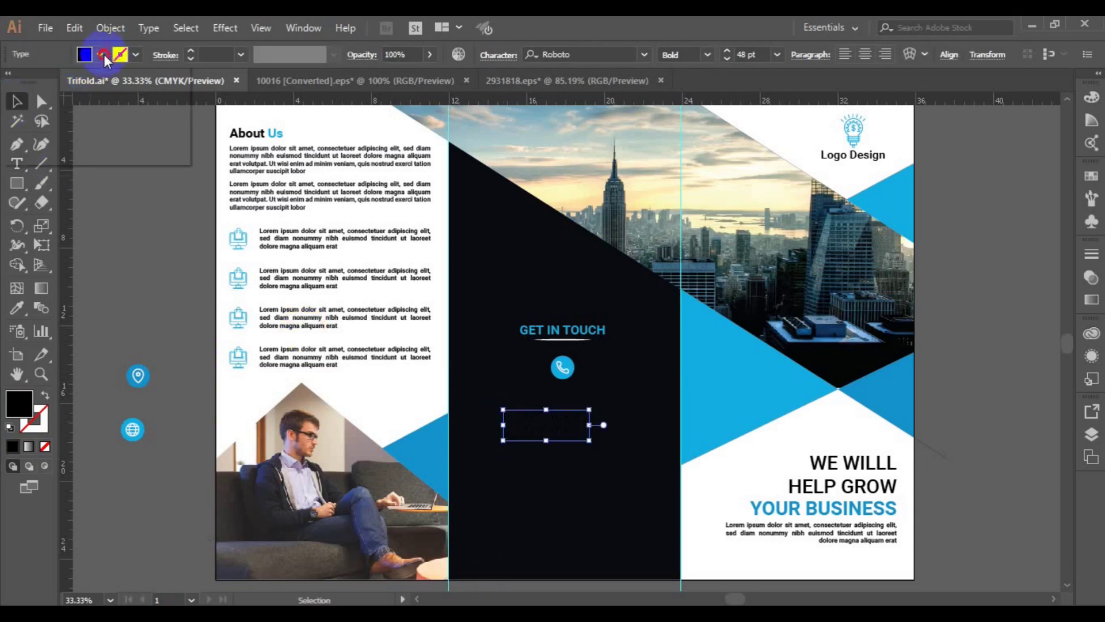
click(100, 54)
click(34, 82)
click(778, 54)
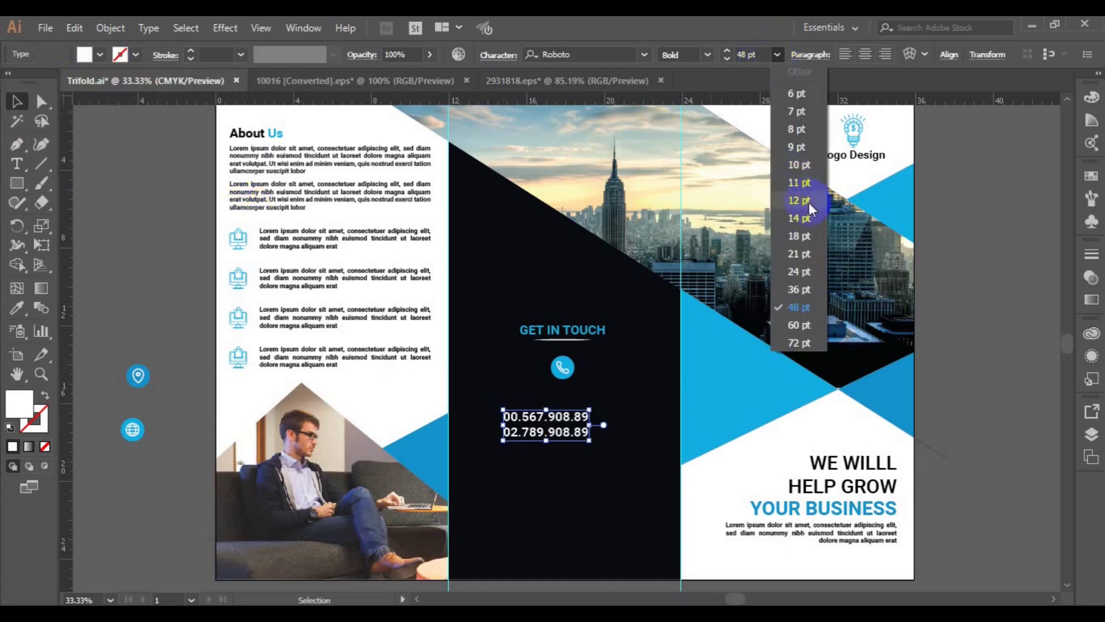
click(799, 199)
click(778, 54)
click(800, 235)
click(778, 55)
click(799, 272)
- Move the phone numbers under the phone icon and enlarge them to 36 pt
mouse_move(582, 397)
mouse_down()
mouse_move(571, 399)
mouse_move(563, 373)
mouse_up()
click(777, 54)
click(799, 306)
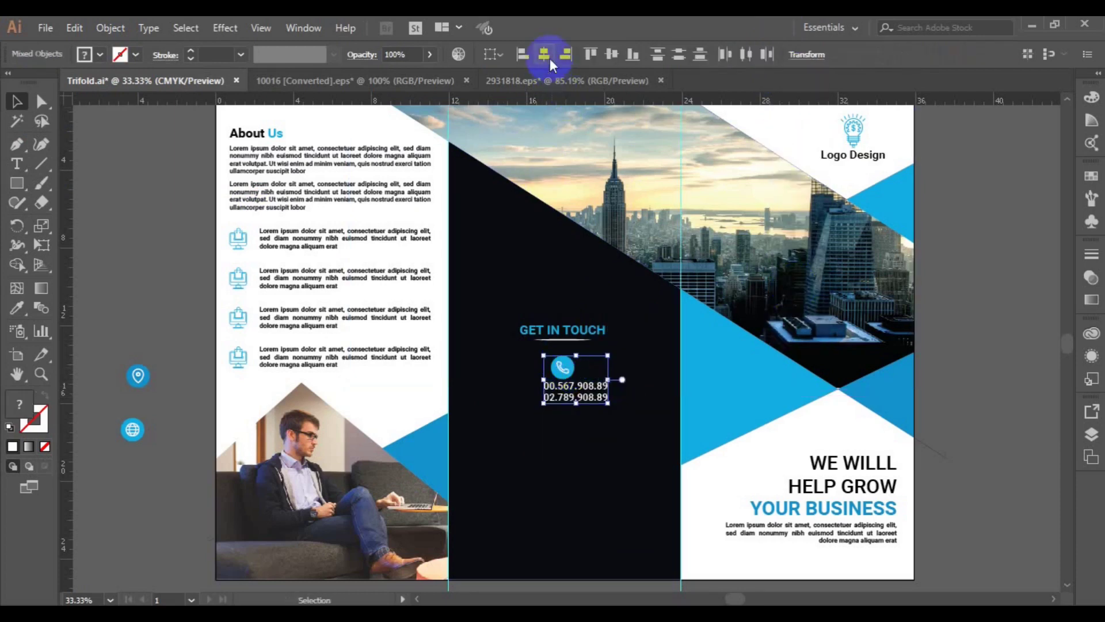
click(596, 409)
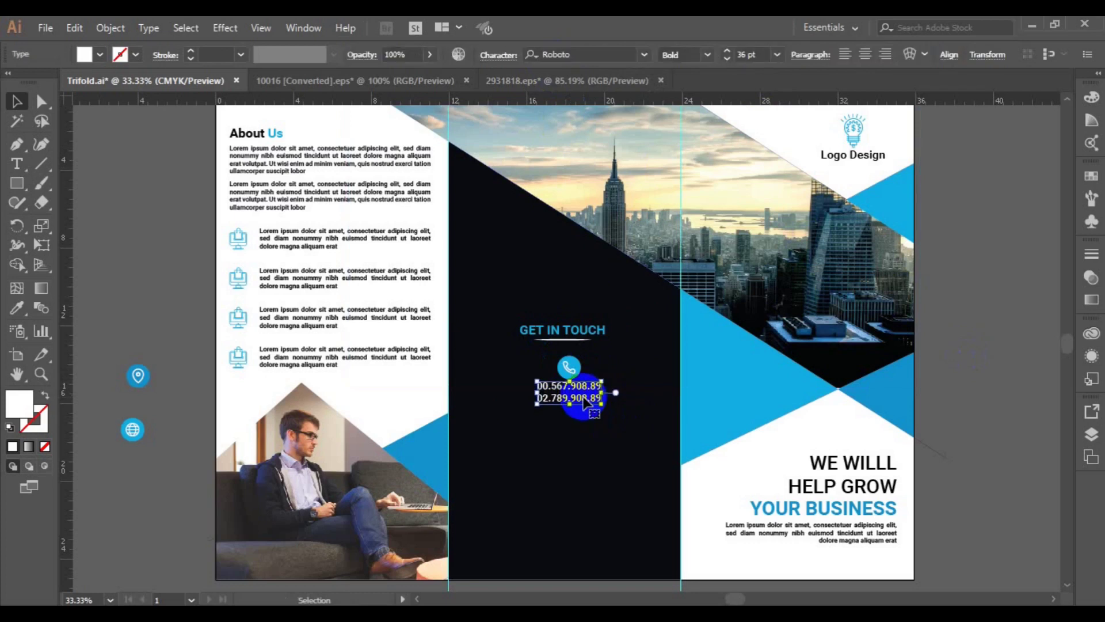
drag(584, 401, 583, 405)
- Horizontally centre the GET IN TOUCH heading, phone icon and numbers, group them, and drag a copy below
shift+click(576, 368)
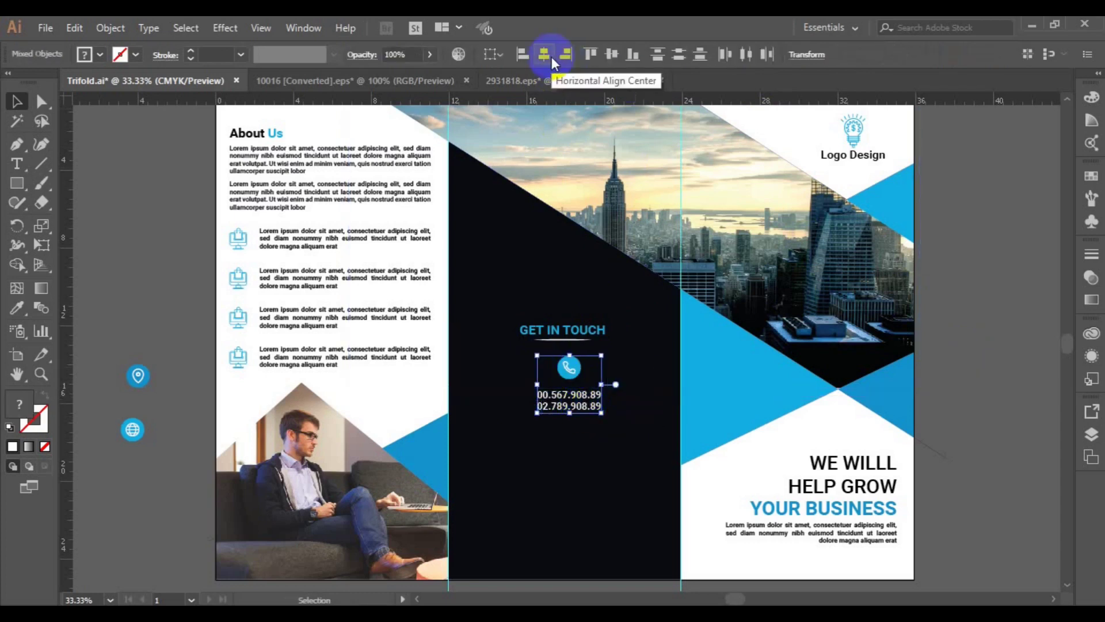
shift+click(562, 330)
click(544, 55)
key(ctrl+g)
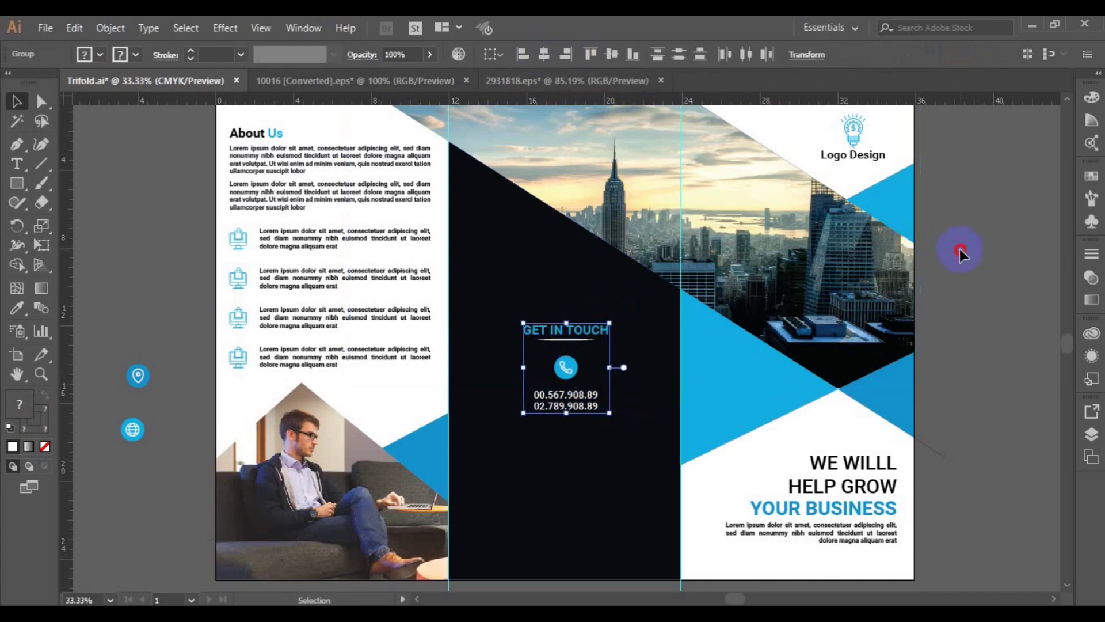
drag(564, 372, 570, 467)
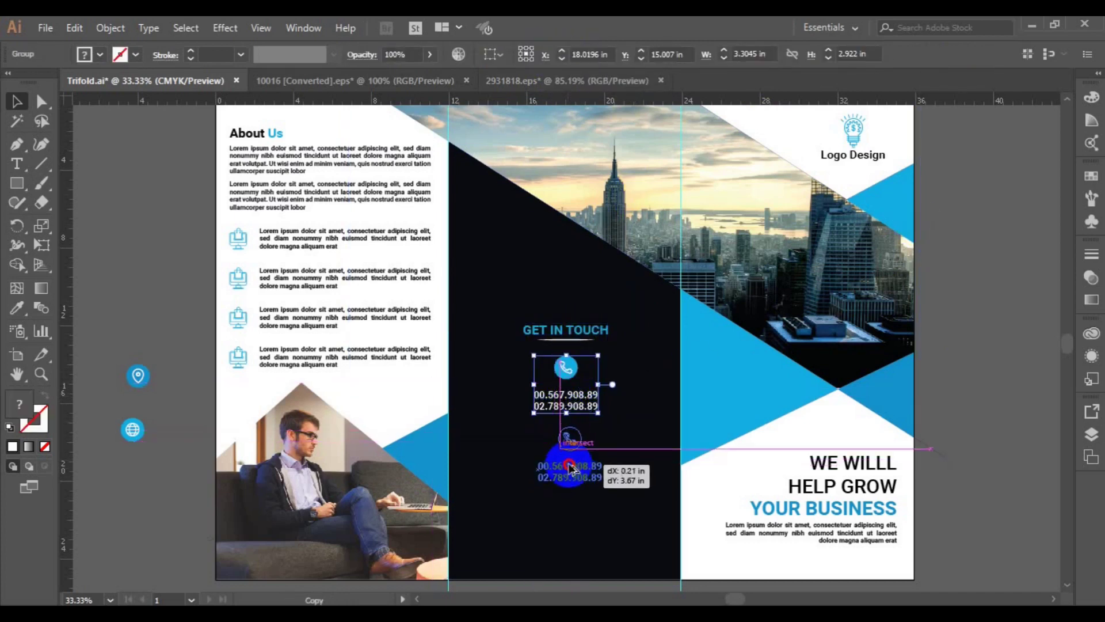
- Delete the duplicated copy and move the location pin icon below the phone numbers
drag(568, 467, 568, 469)
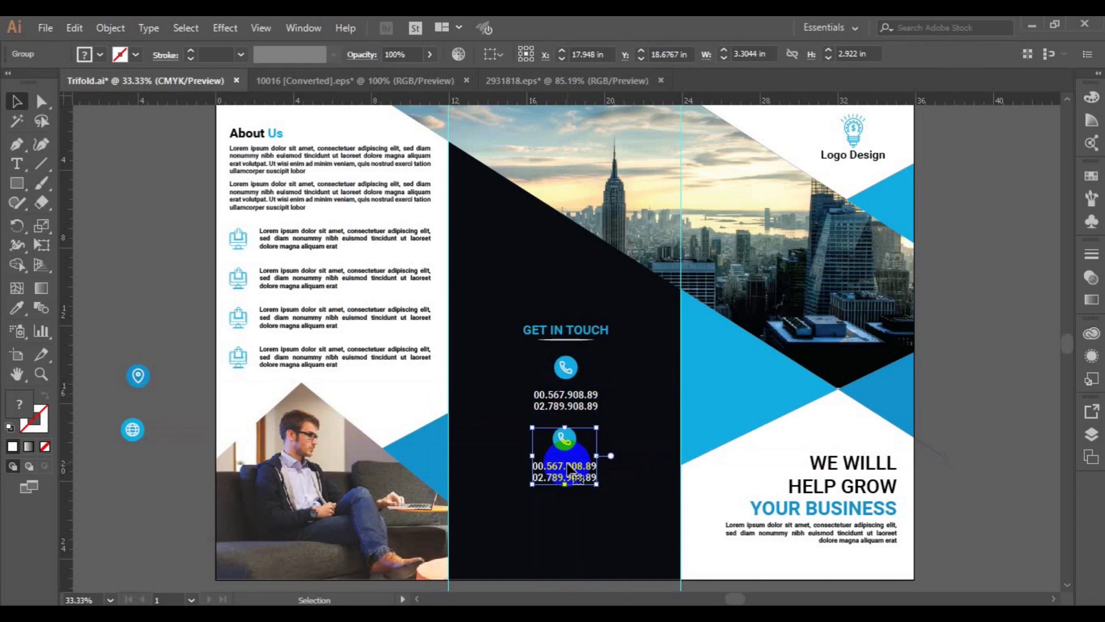
key(Delete)
click(145, 383)
drag(139, 380, 564, 437)
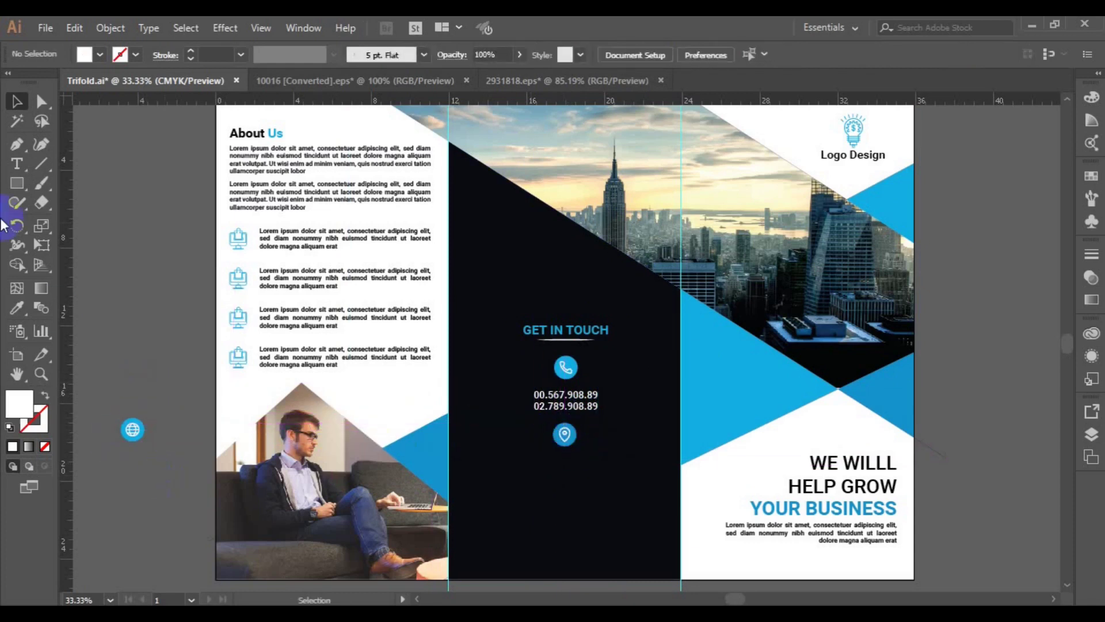
- Type the white two-line street address, centre-justify it, and move it under the pin
key(t)
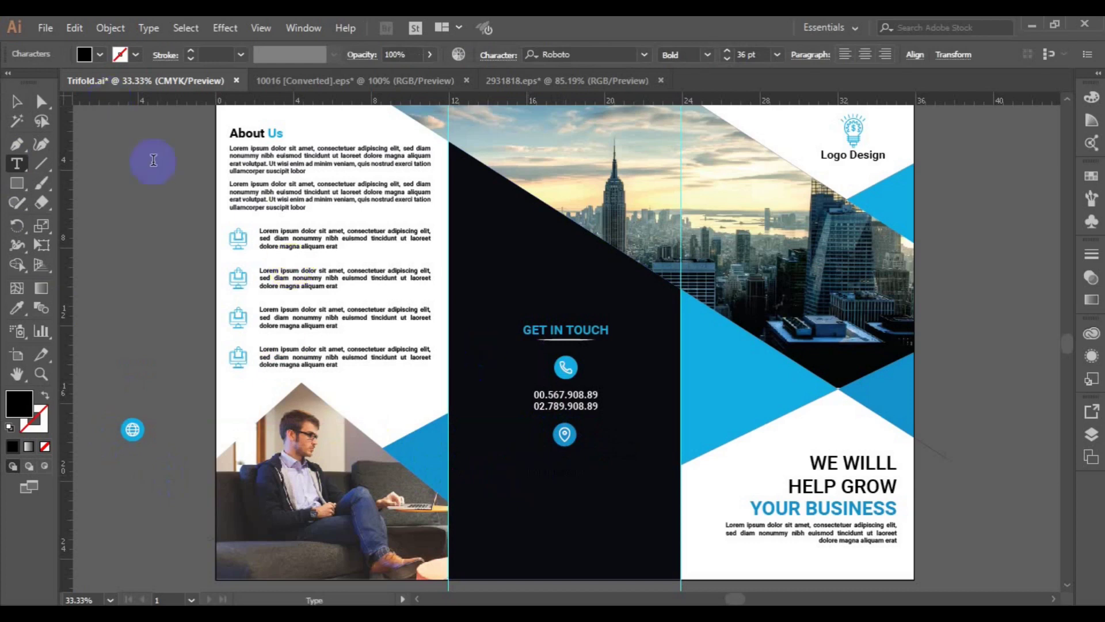
click(99, 54)
click(28, 79)
click(531, 476)
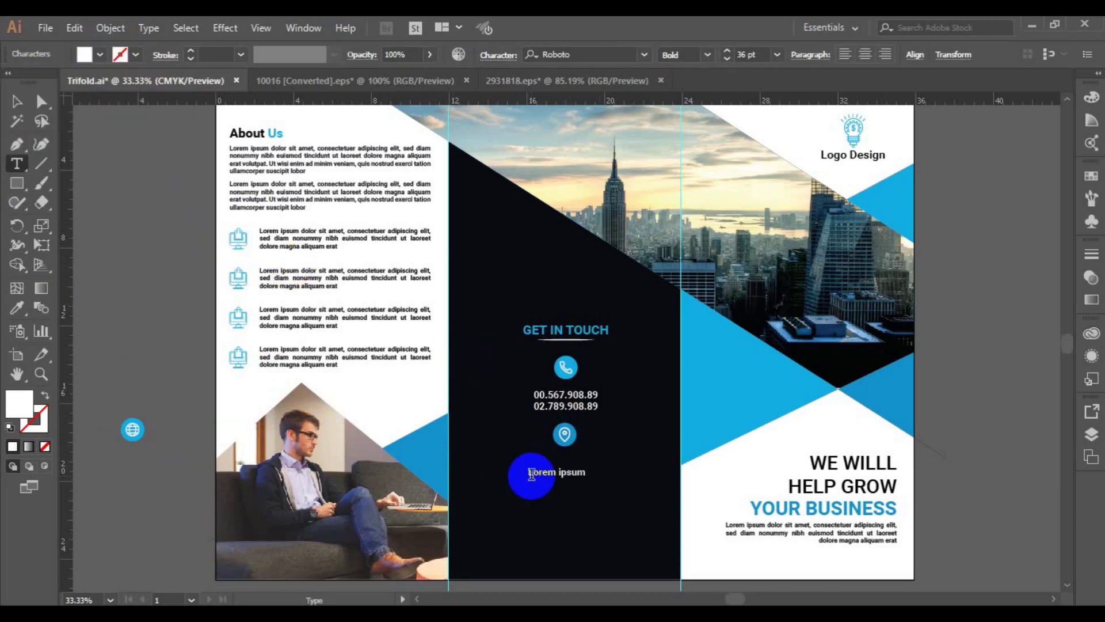
text(777, Avenue Rofo estate)
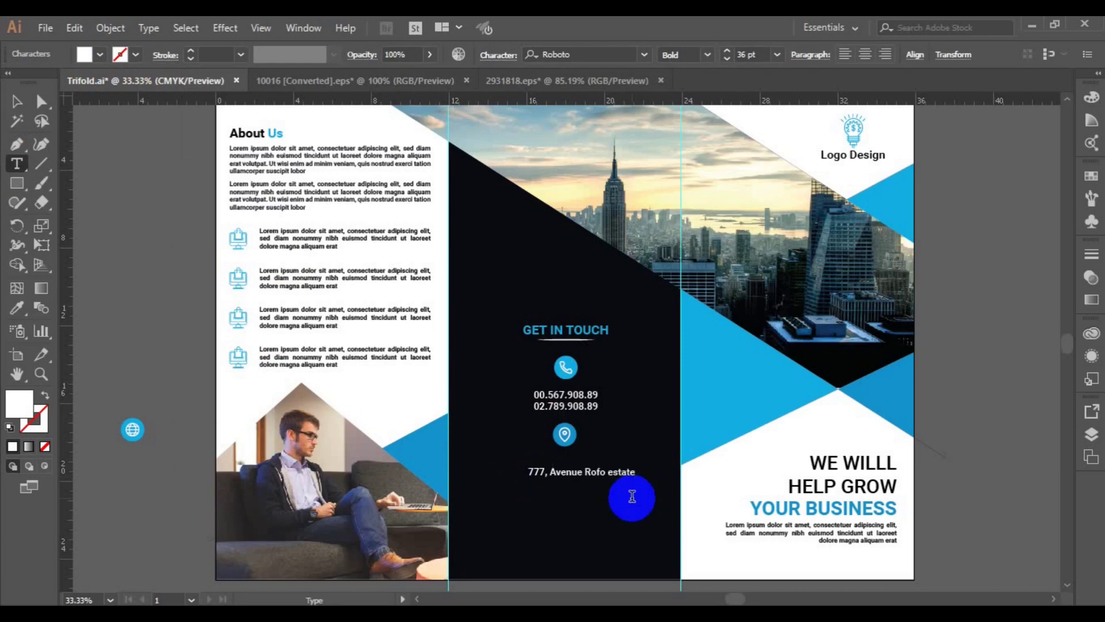
text(, Nig)
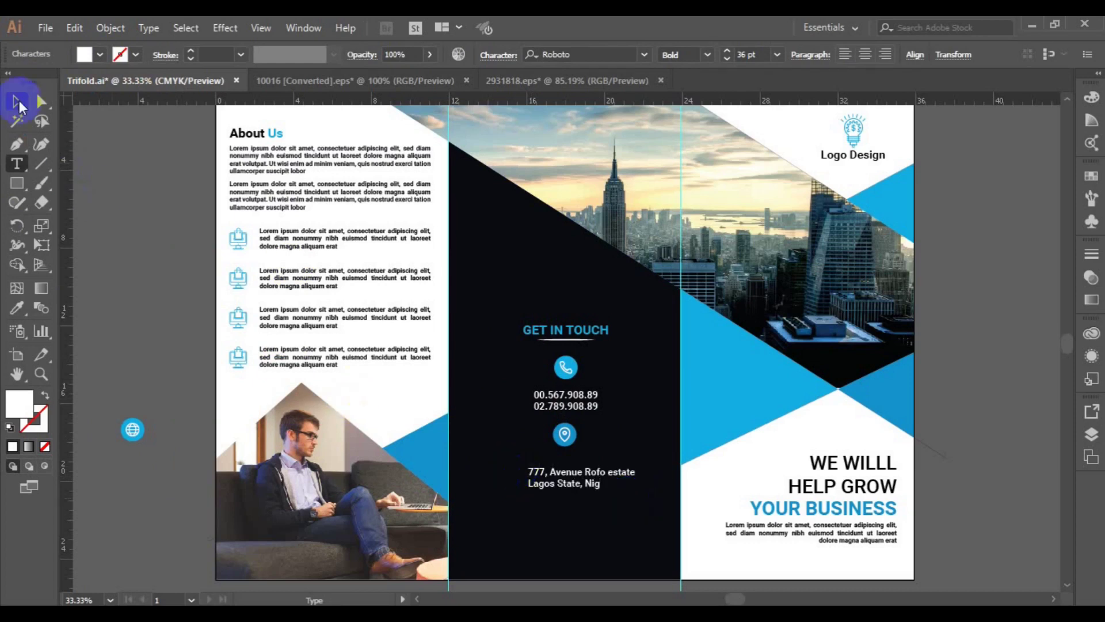
click(16, 102)
click(867, 55)
drag(542, 485, 577, 463)
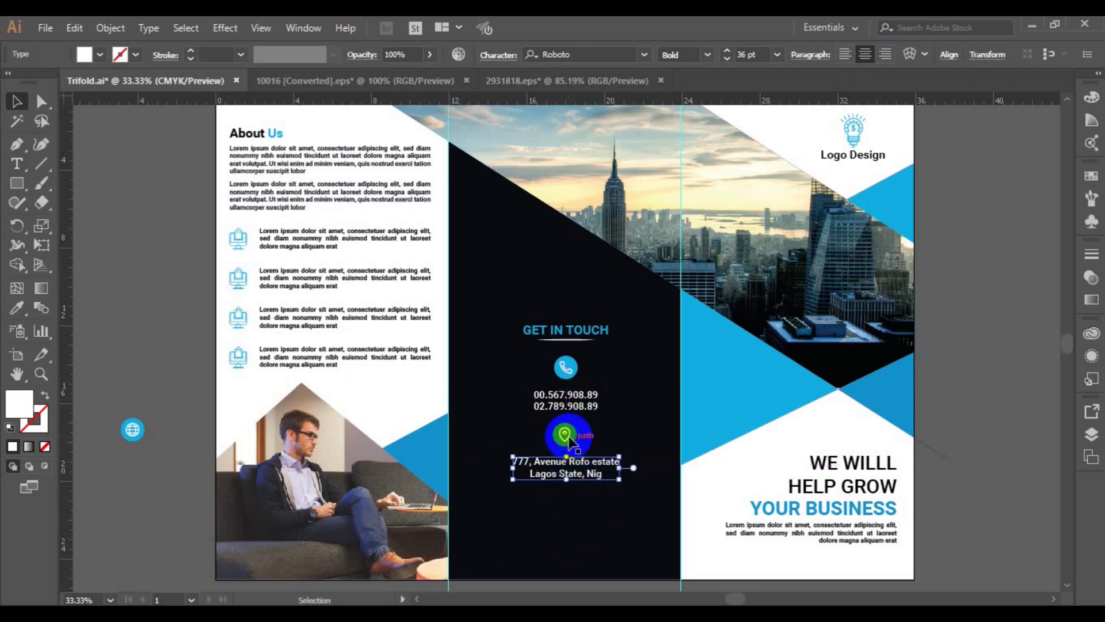
- Horizontally centre the address beneath the location pin, then place the globe icon below the address
shift+click(565, 435)
click(544, 54)
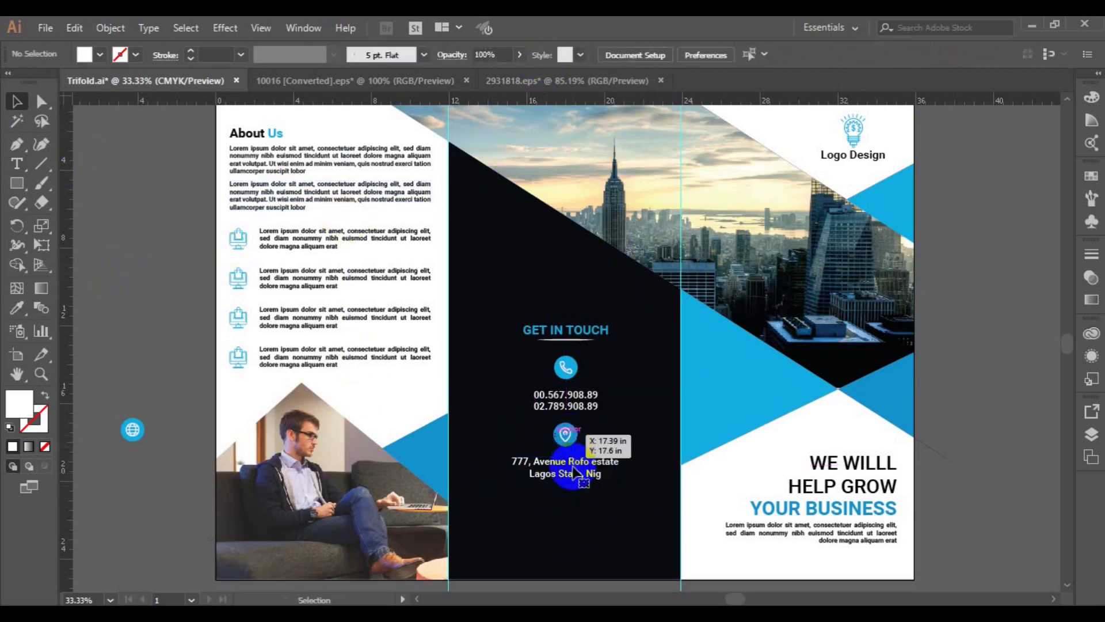
drag(570, 473, 581, 479)
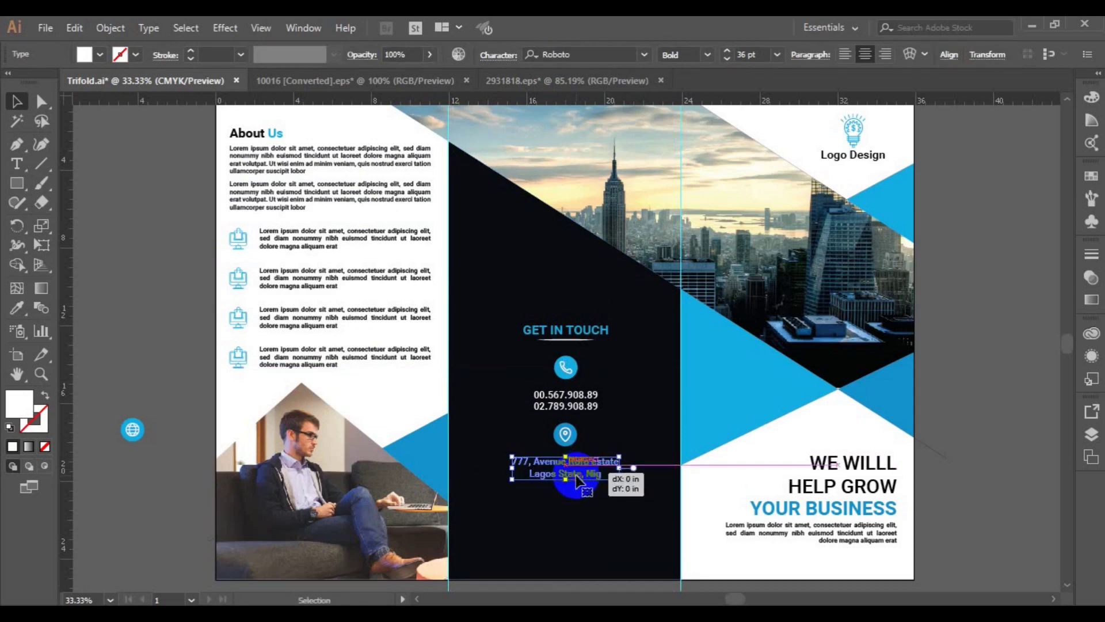
shift+click(566, 435)
click(550, 54)
drag(138, 424, 128, 434)
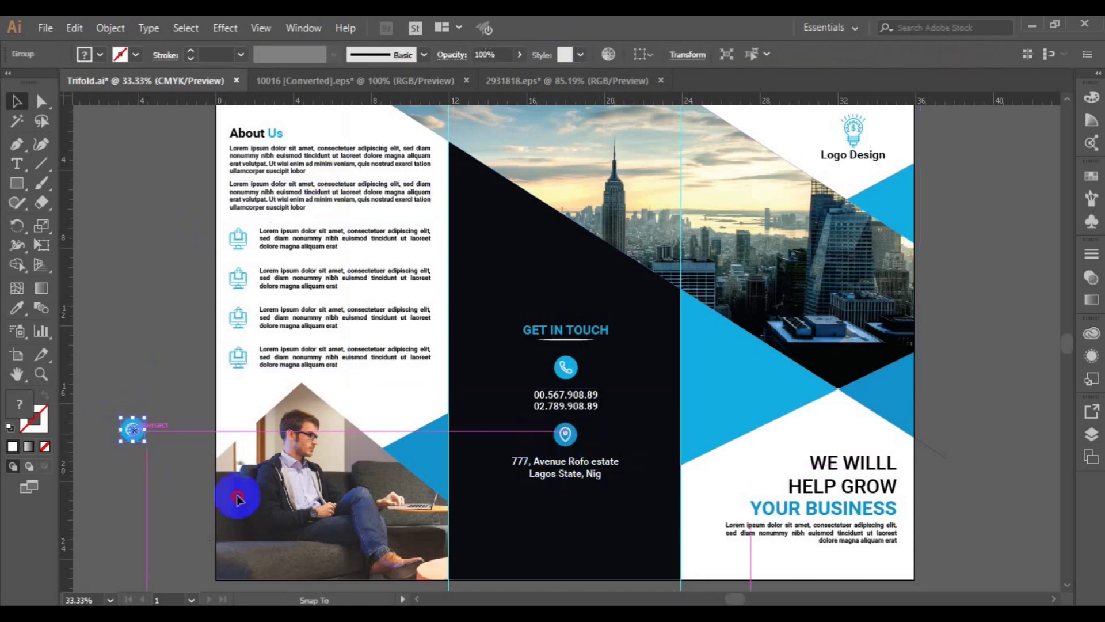
mouse_move(178, 472)
mouse_down()
mouse_move(570, 505)
mouse_move(574, 556)
mouse_up()
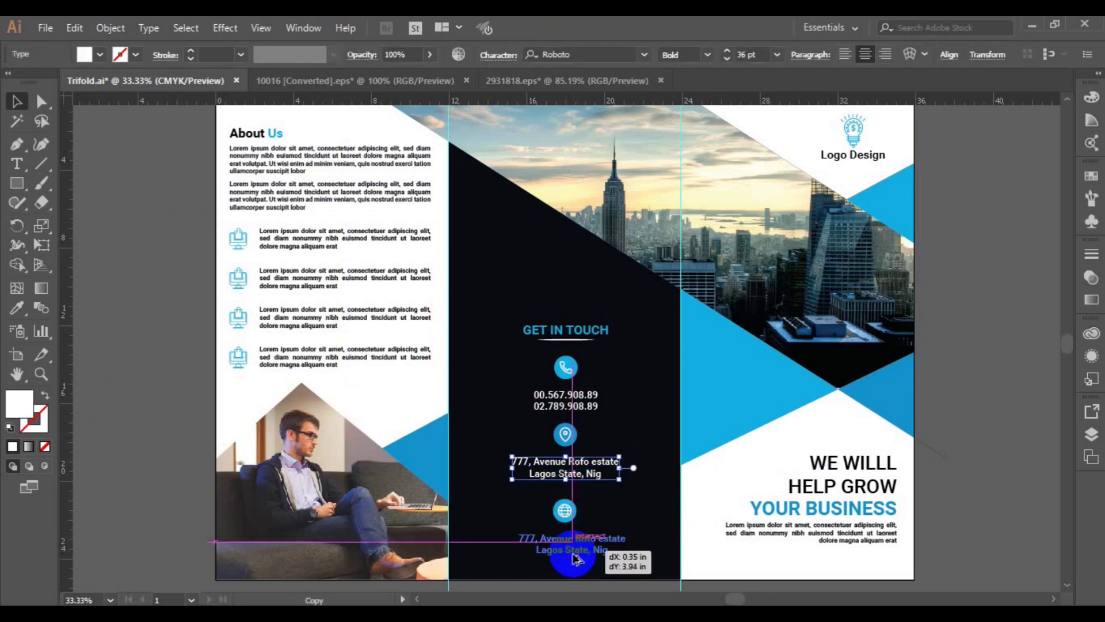
- Paste the text under the globe and retype it as the website.com lines
shift+click(568, 510)
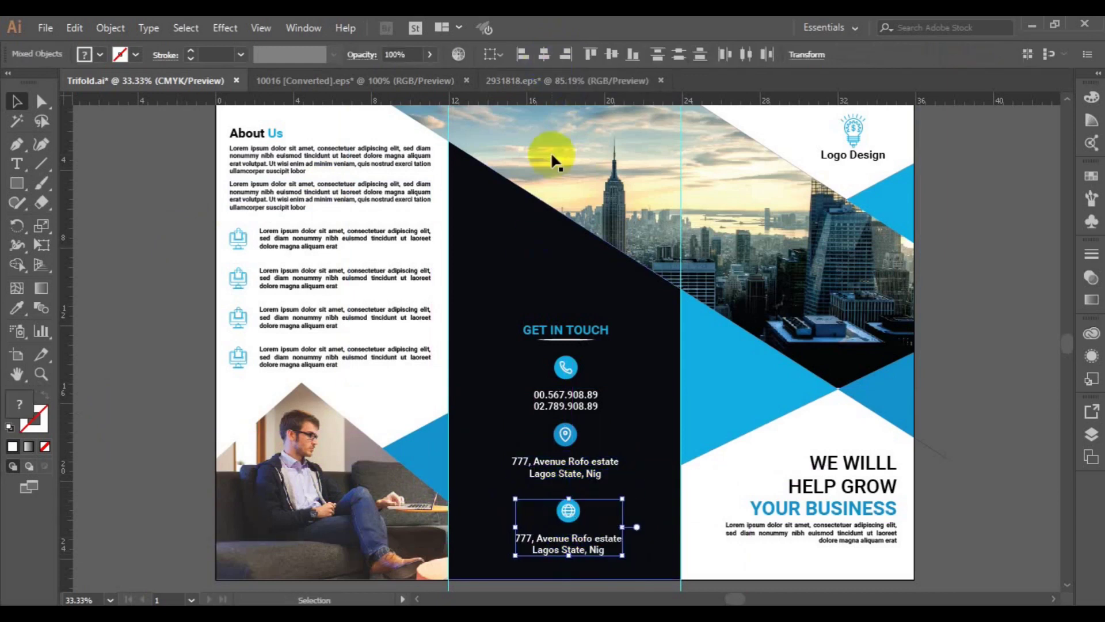
click(17, 163)
click(522, 537)
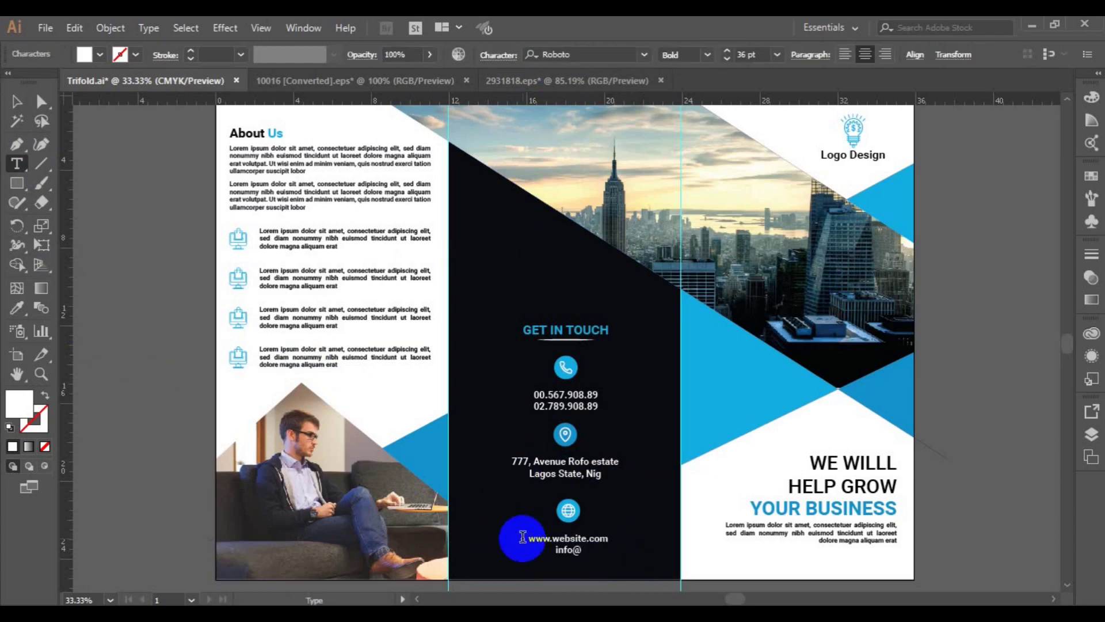
text(website.com)
click(17, 101)
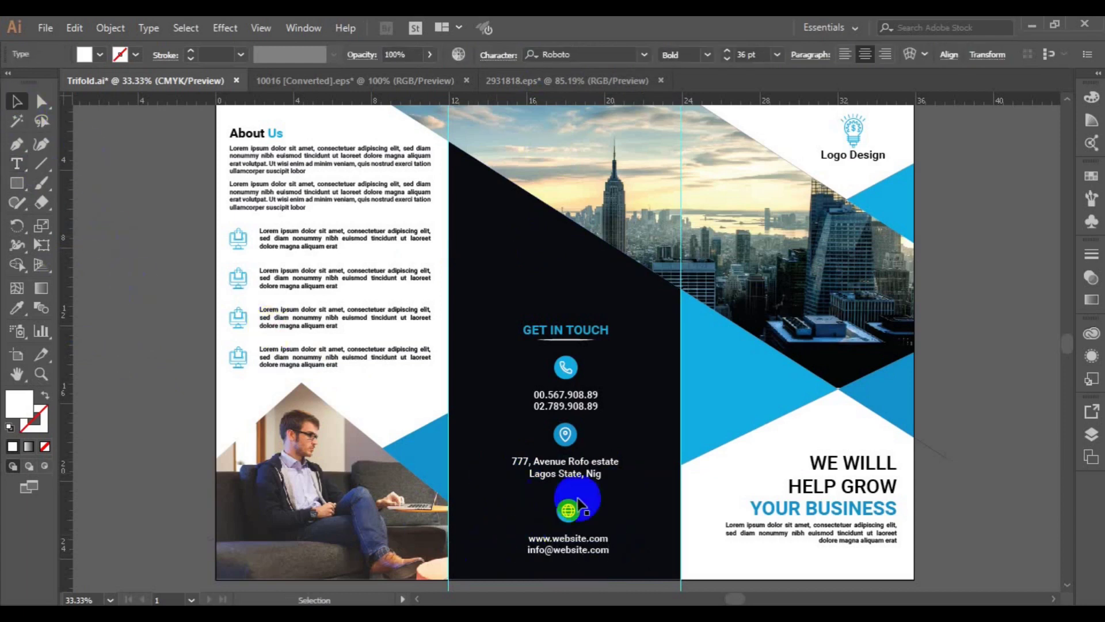
- Horizontally centre the icons with their text lines and group each pair
shift+click(574, 511)
click(566, 434)
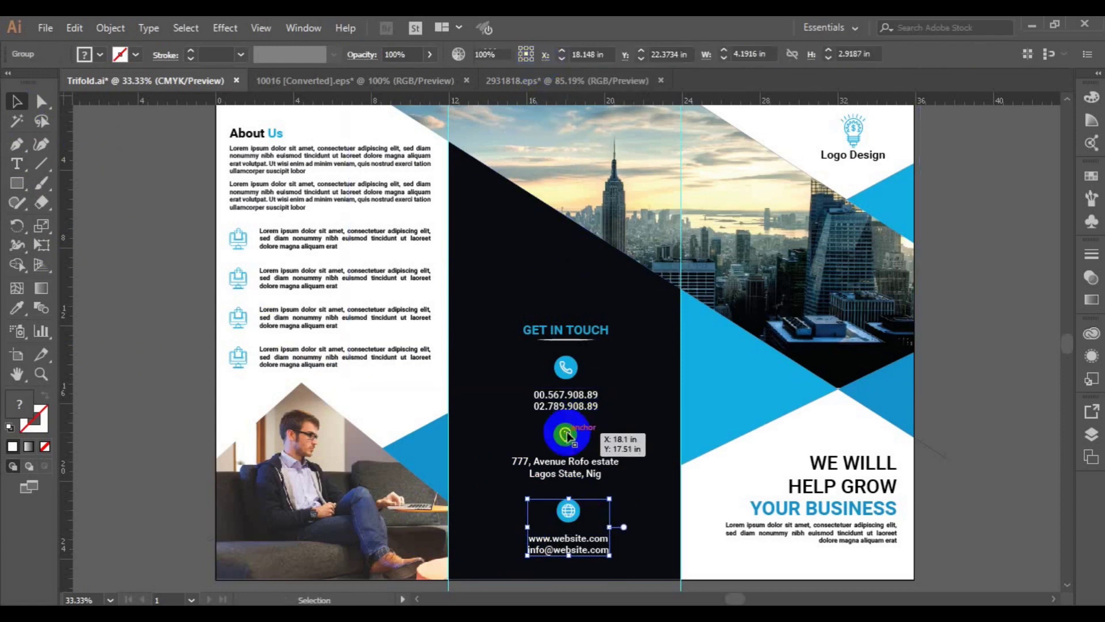
shift+click(574, 475)
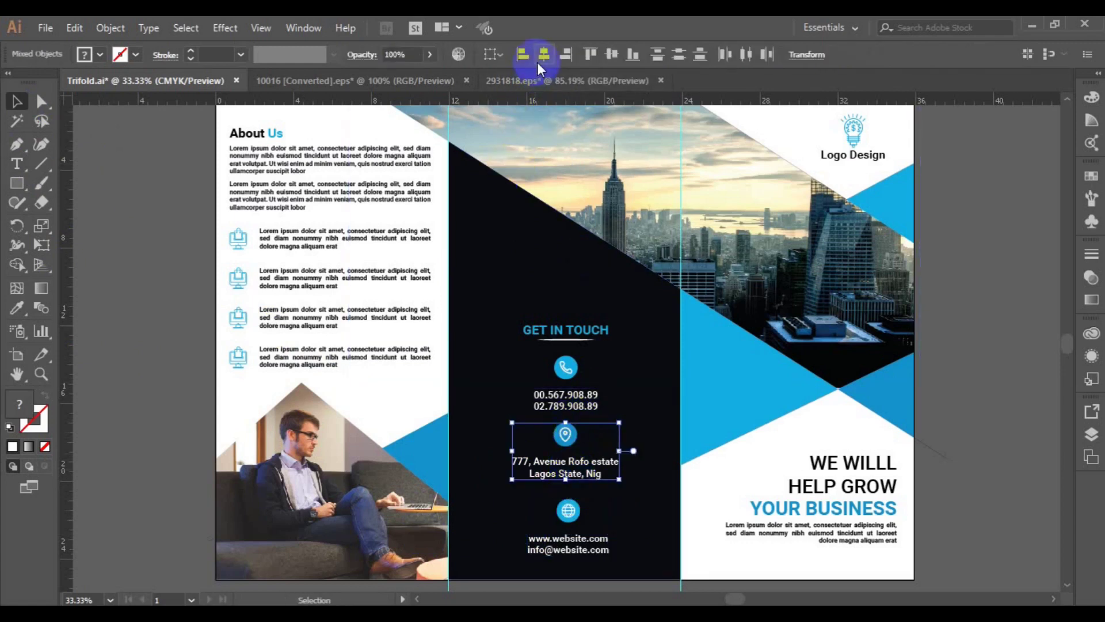
shift+click(568, 515)
click(544, 55)
key(ctrl+g)
- Centre the phone items with the others, then ungroup the combined contact items
shift+click(566, 398)
click(543, 53)
click(570, 473)
click(111, 28)
click(124, 87)
- Centre the pin, phone and globe groups as one column under the GET IN TOUCH heading
click(495, 449)
click(541, 478)
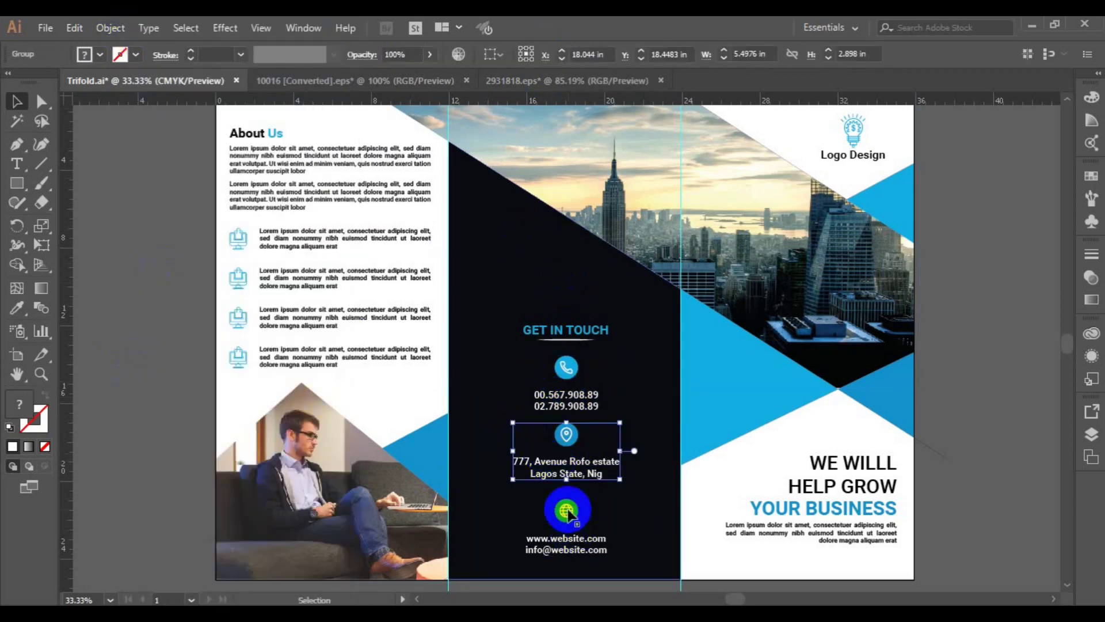
shift+click(568, 515)
shift+click(565, 366)
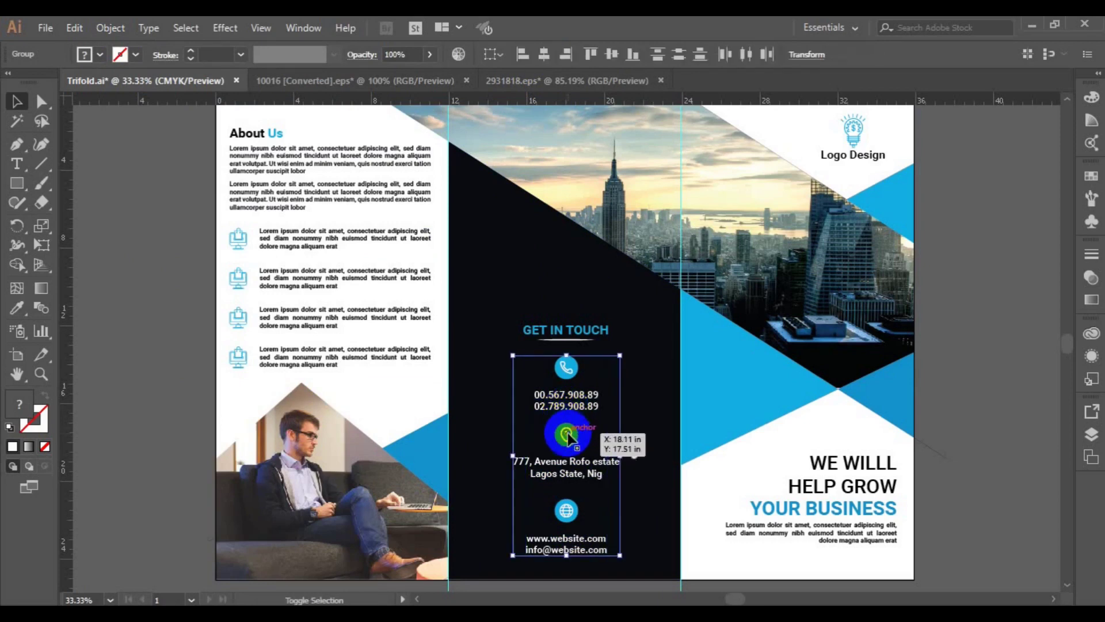
click(542, 56)
shift+click(563, 329)
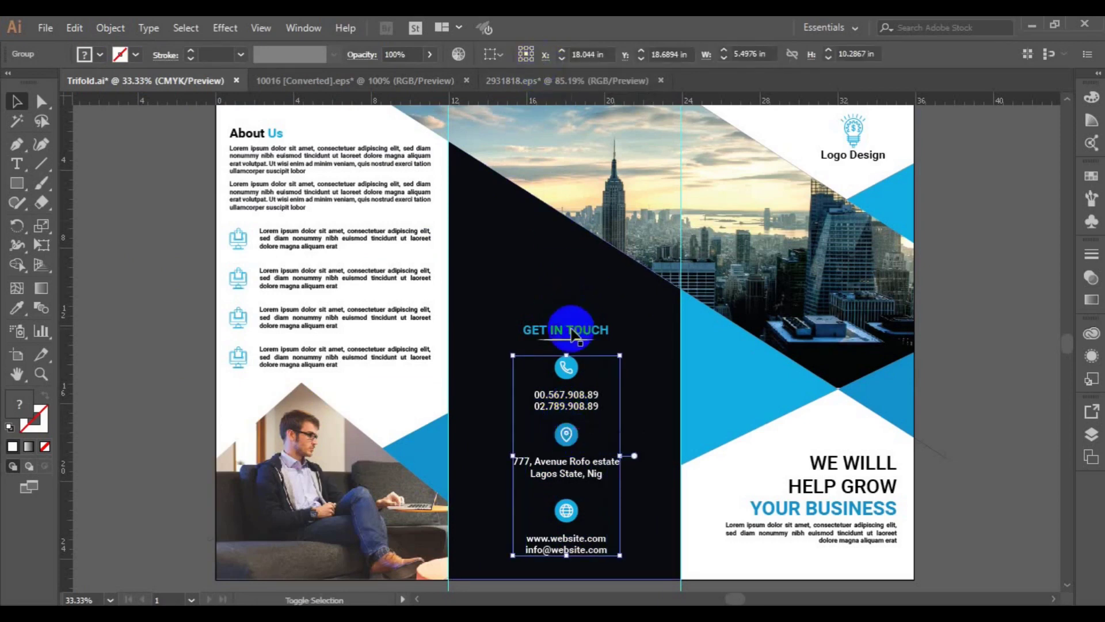
click(547, 55)
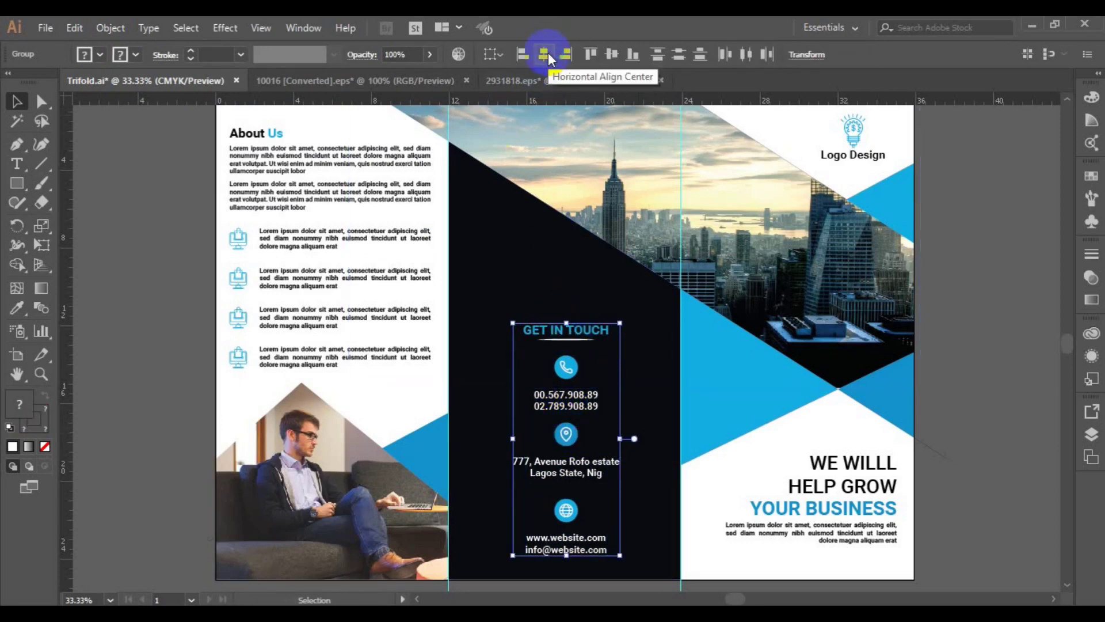
key(ctrl+minus)
click(917, 363)
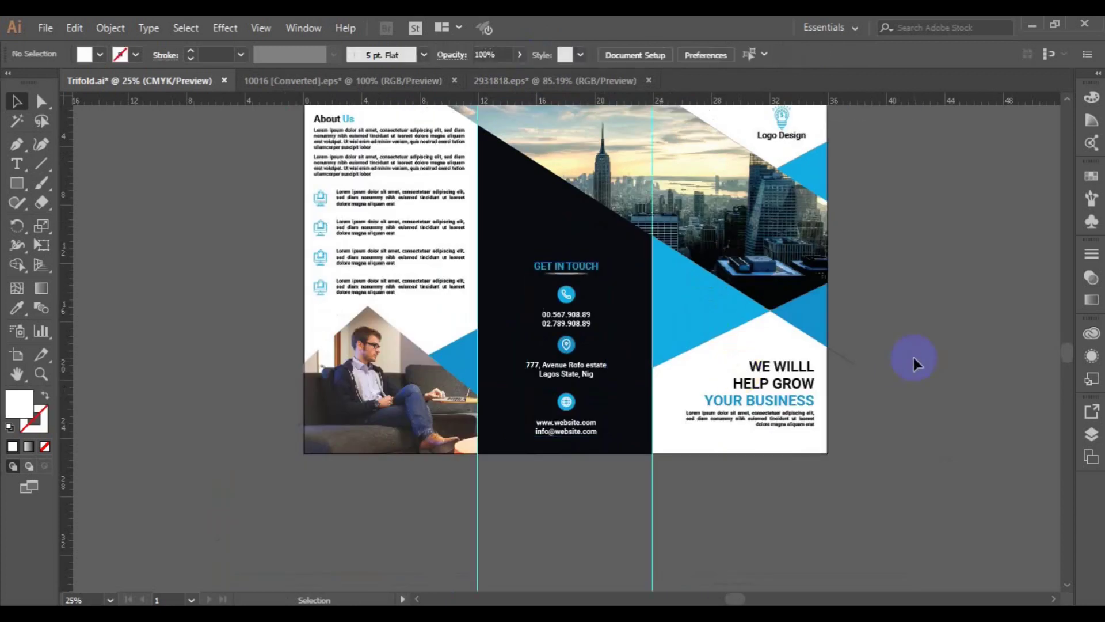
- Ungroup the contact column using Object > Ungroup
drag(594, 346, 591, 399)
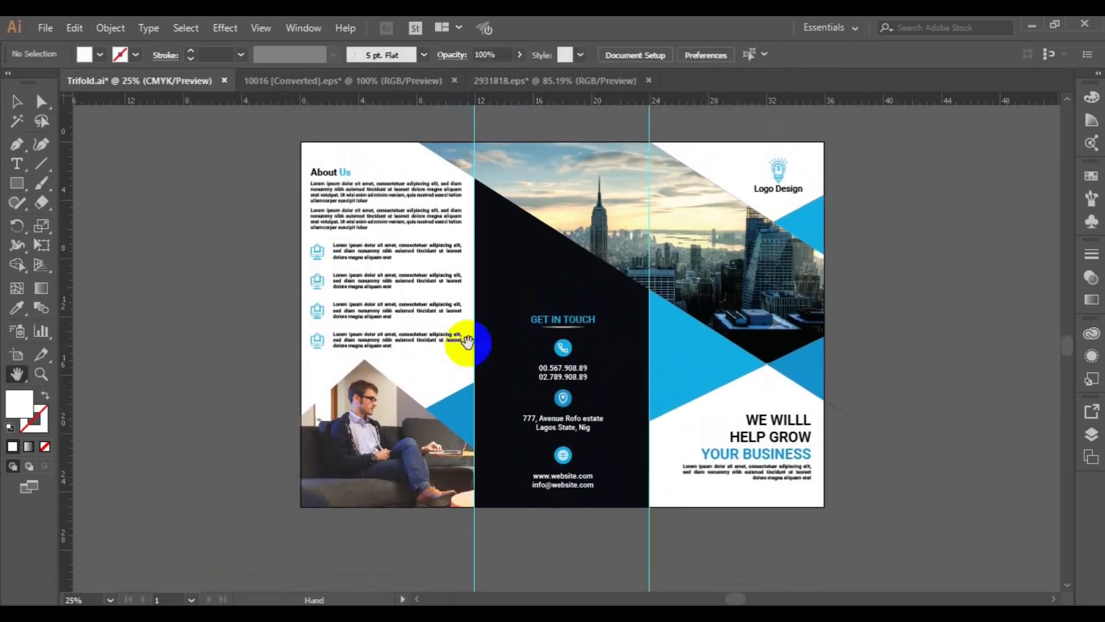
click(563, 398)
click(110, 28)
click(192, 189)
click(563, 455)
click(110, 28)
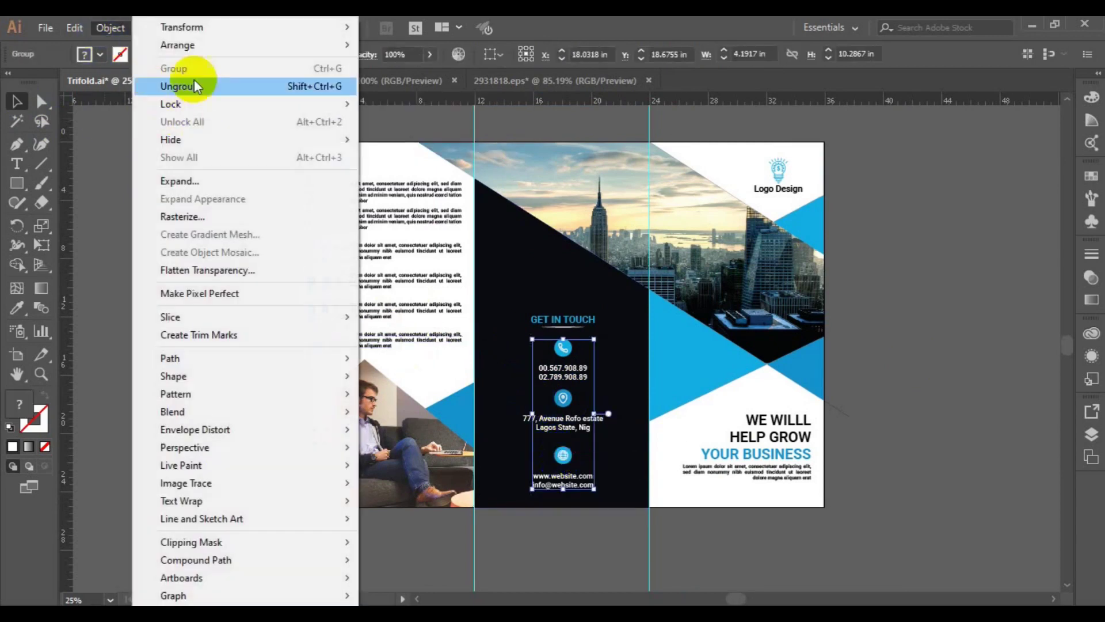
click(178, 87)
- Ungroup the globe and web-address text group
click(567, 429)
click(563, 455)
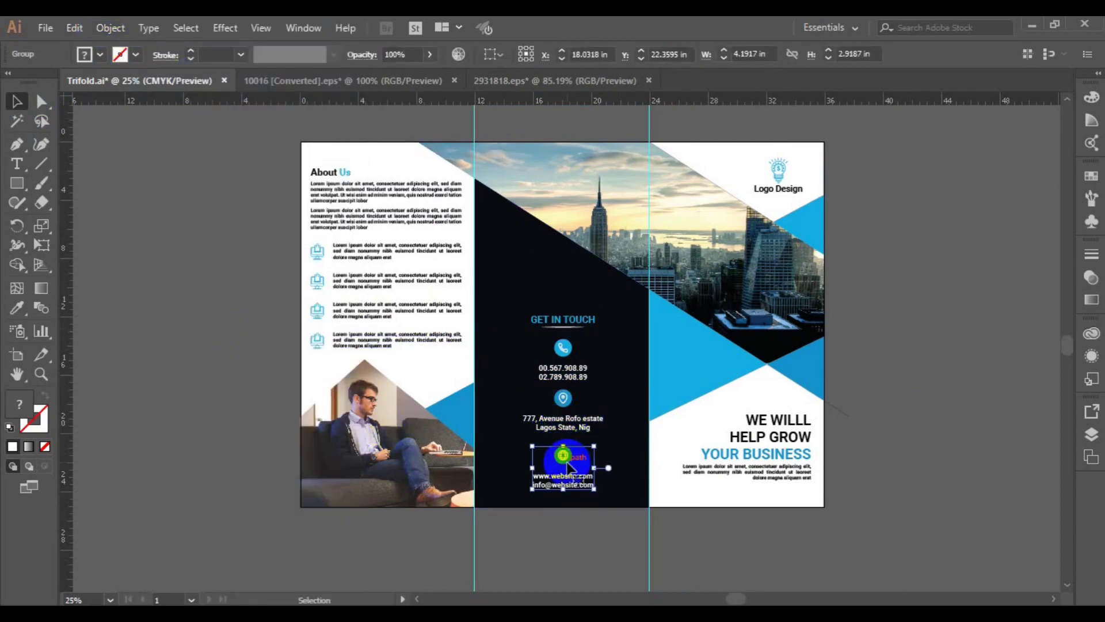
click(110, 28)
click(184, 84)
click(558, 486)
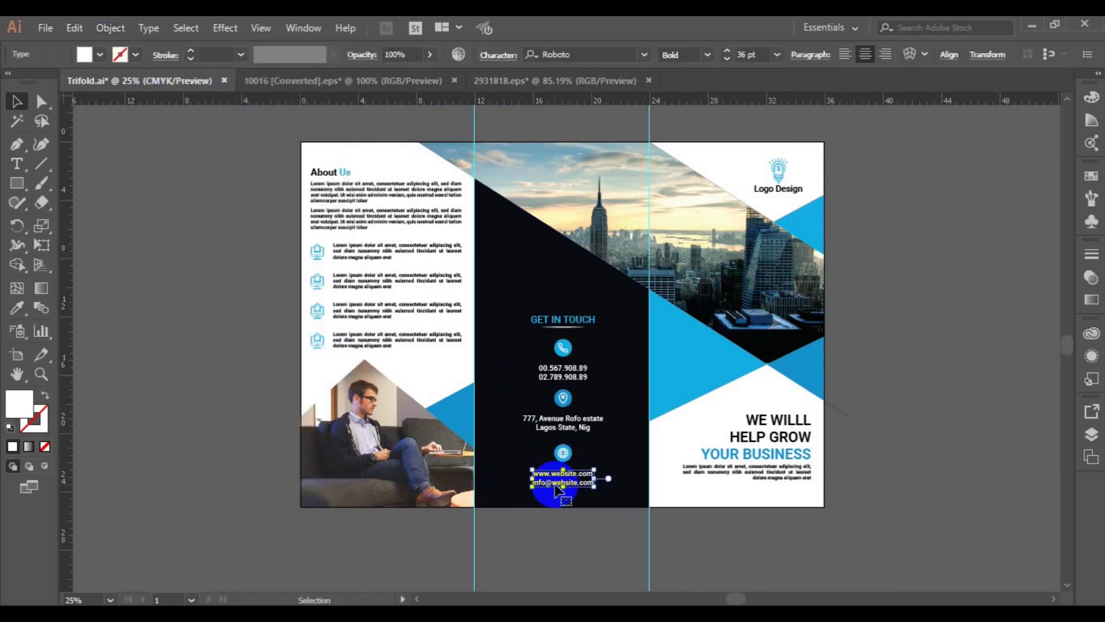
shift+click(800, 461)
shift+click(582, 483)
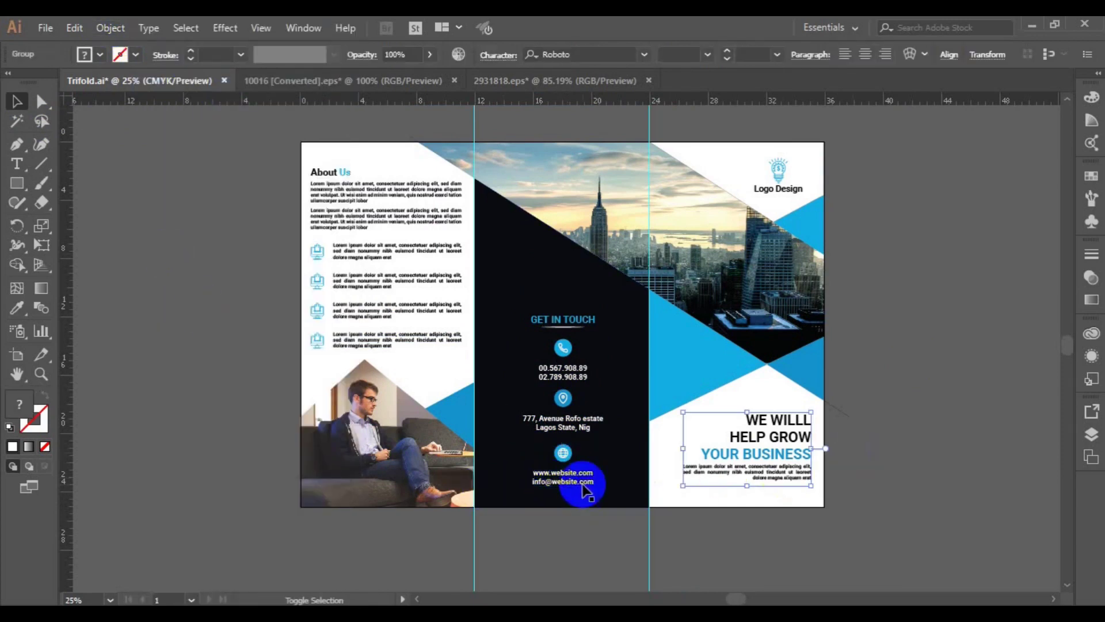
click(232, 328)
- Group the GET IN TOUCH heading with the phone, address and web groups
click(576, 319)
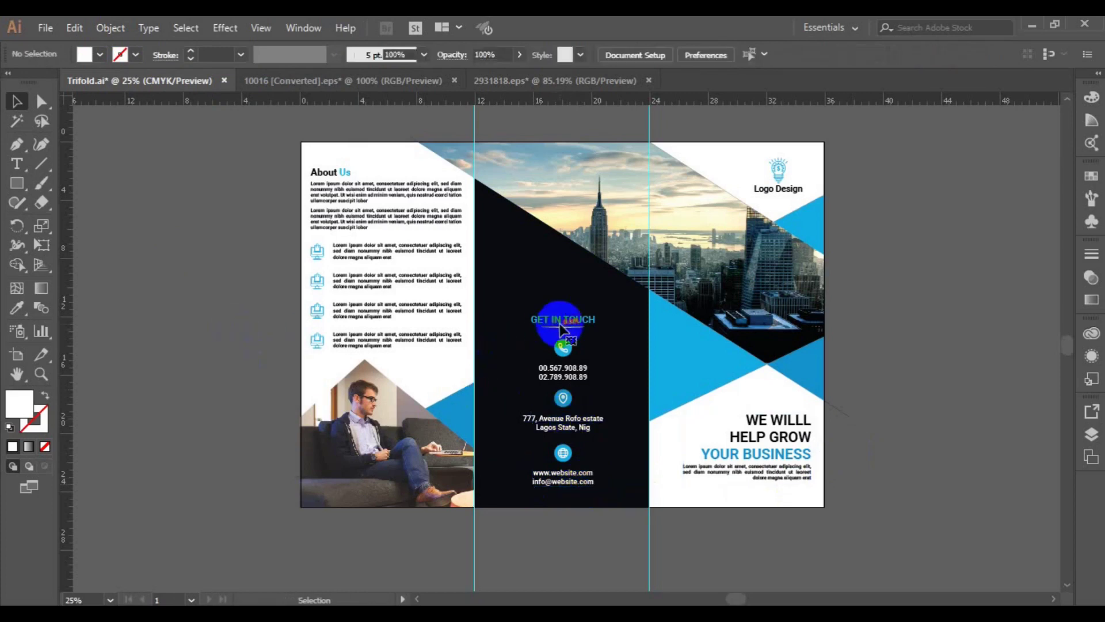
shift+click(566, 367)
shift+click(563, 406)
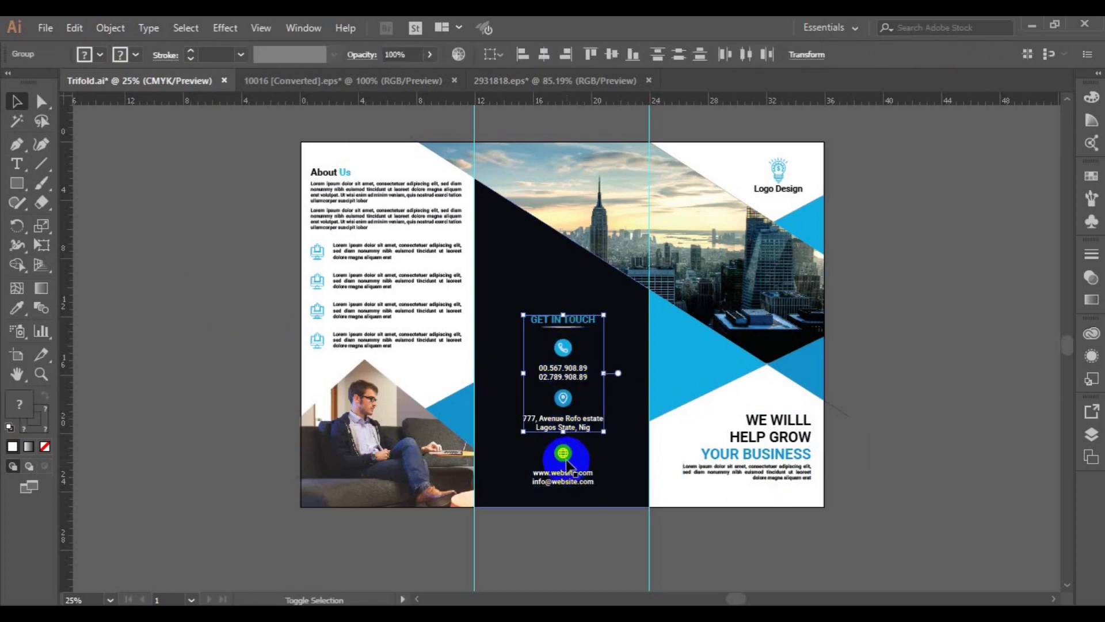
shift+click(563, 454)
key(ctrl+g)
- Bottom-align the contact group with the right panel's headline block
drag(566, 437, 509, 438)
key(ctrl+z)
shift+click(800, 452)
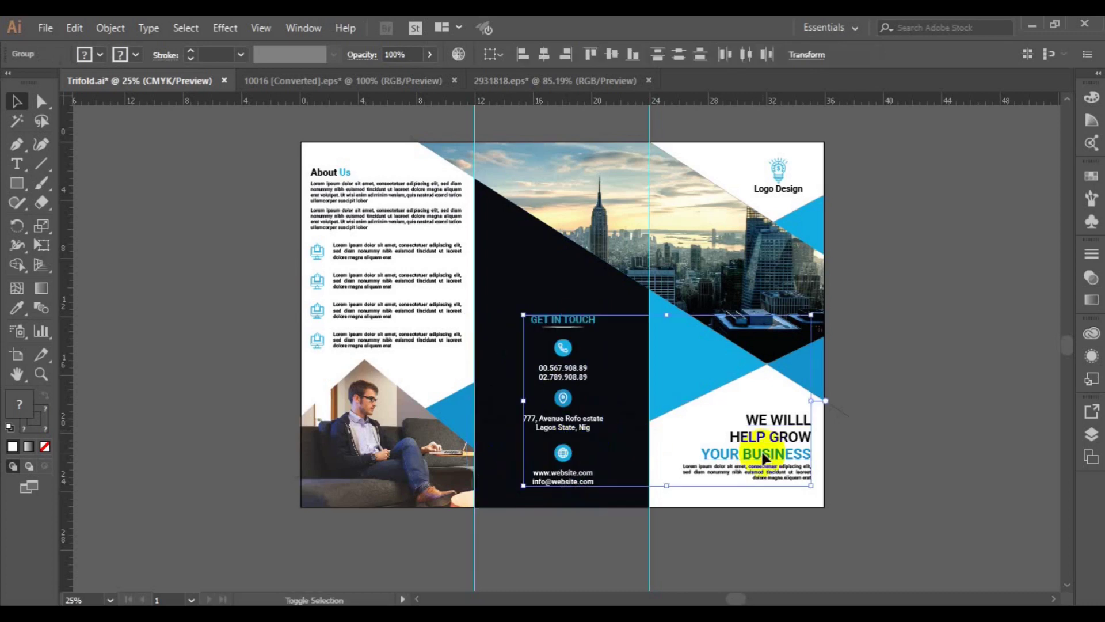
click(633, 55)
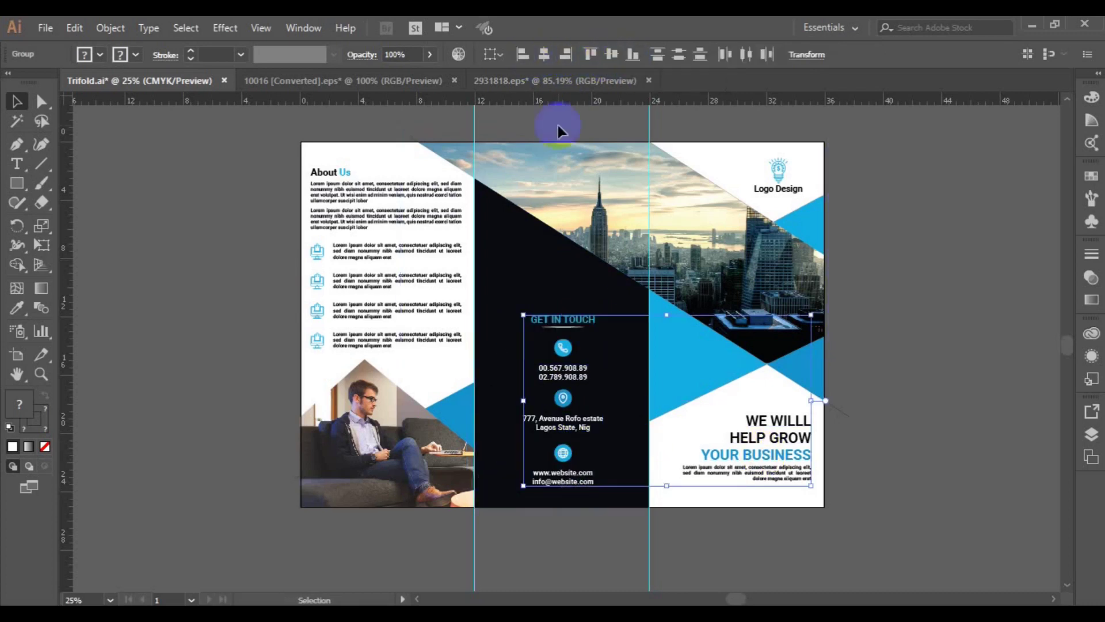